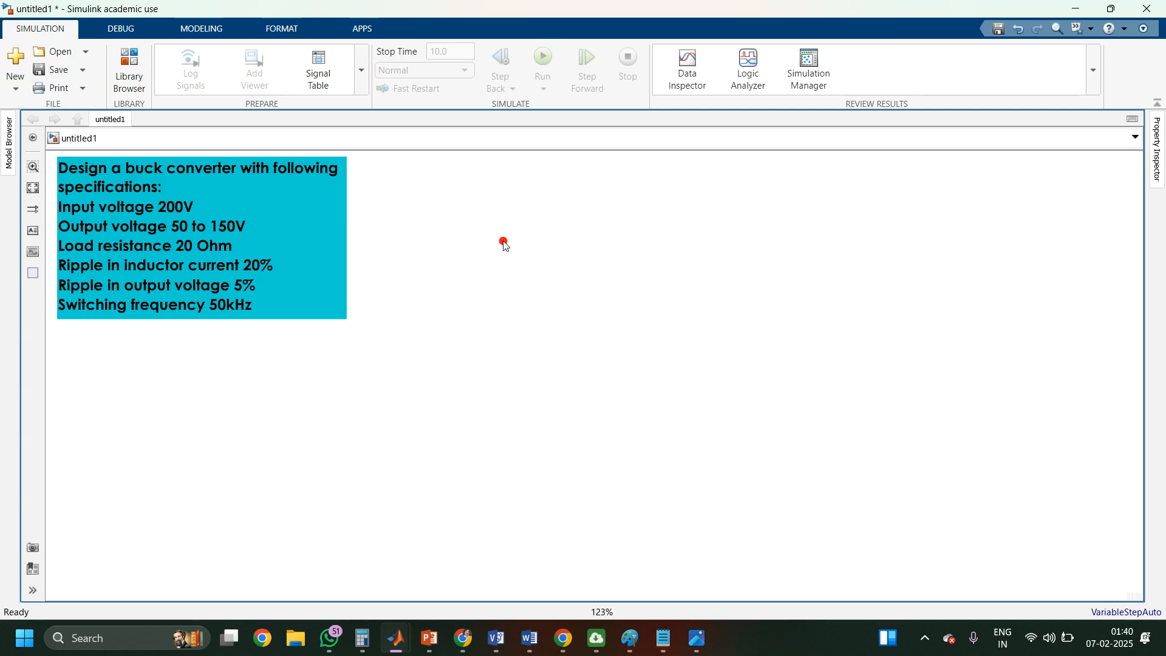
Step: Switch to Visio and bring up the Drawing36 buck converter circuit, ready for copying into the Simulink model
{"action": "double_click", "coordinate": [504, 245]}
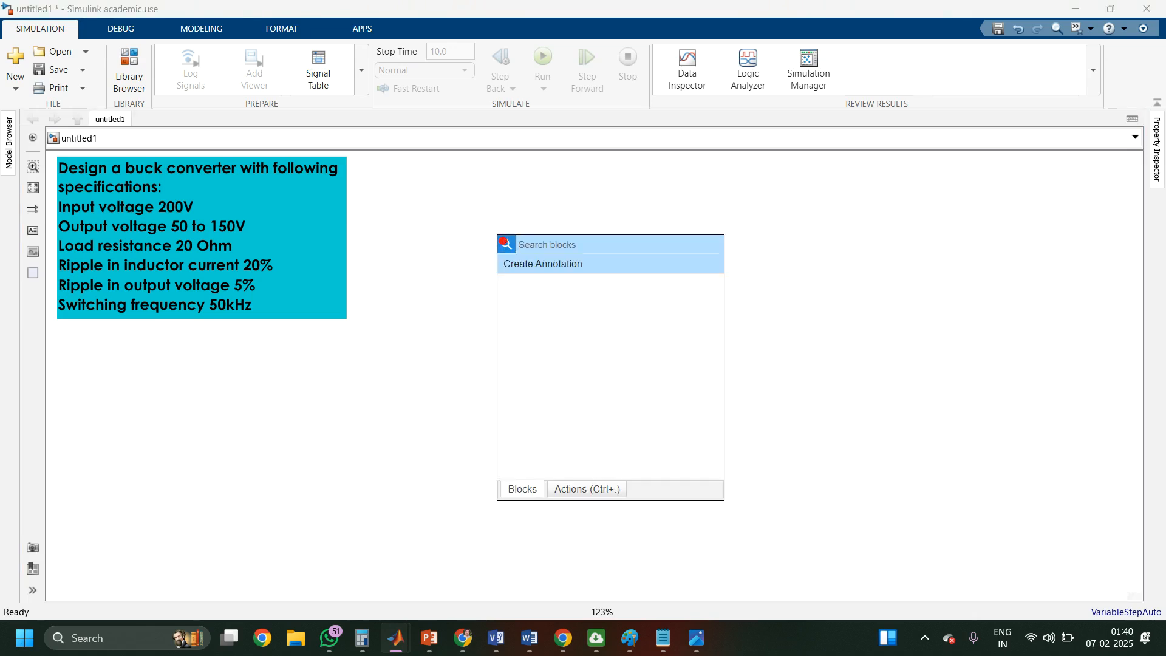
{"action": "left_click", "coordinate": [450, 275]}
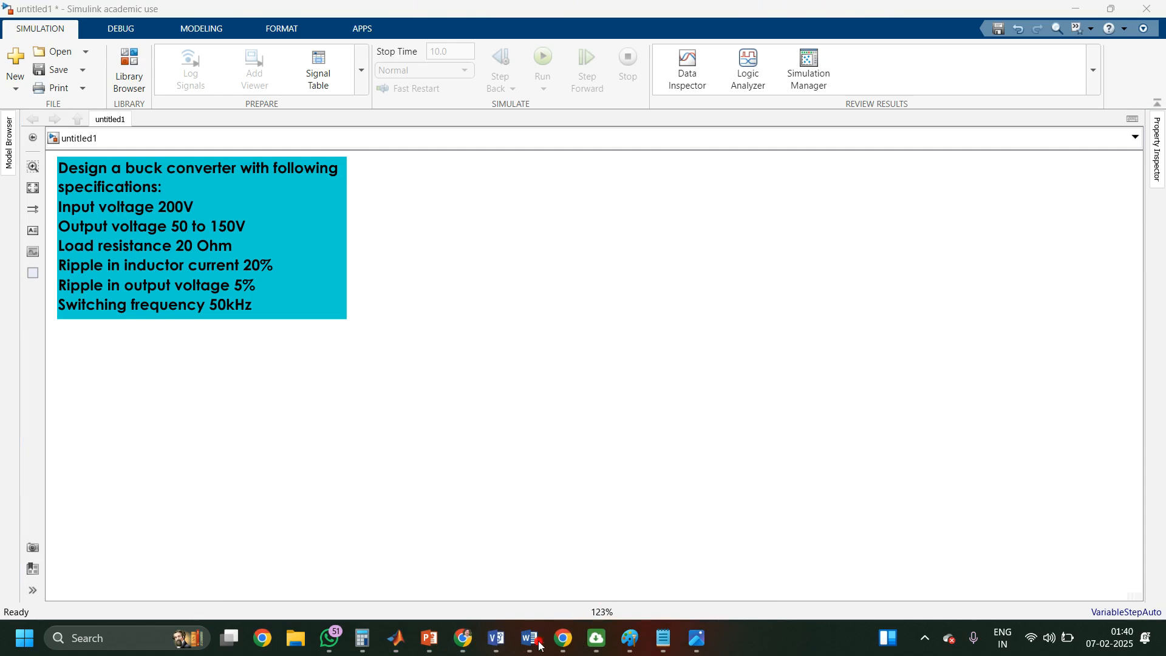
{"action": "mouse_move", "coordinate": [495, 643]}
{"action": "left_click", "coordinate": [689, 565]}
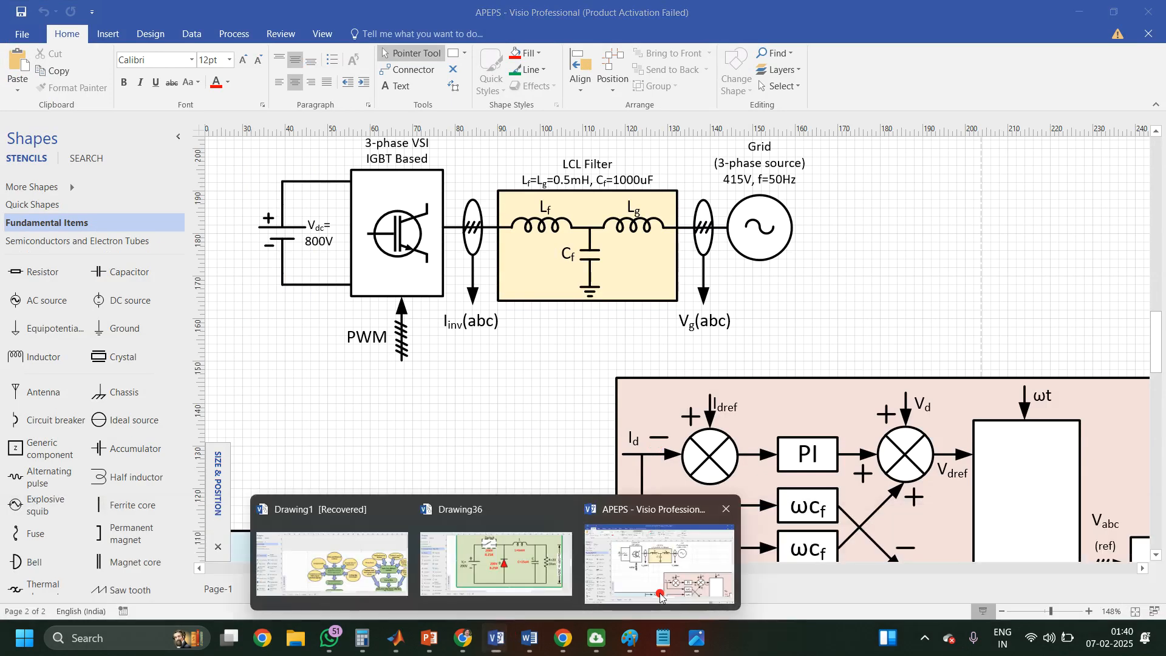
{"action": "left_click", "coordinate": [660, 597]}
{"action": "mouse_move", "coordinate": [509, 642]}
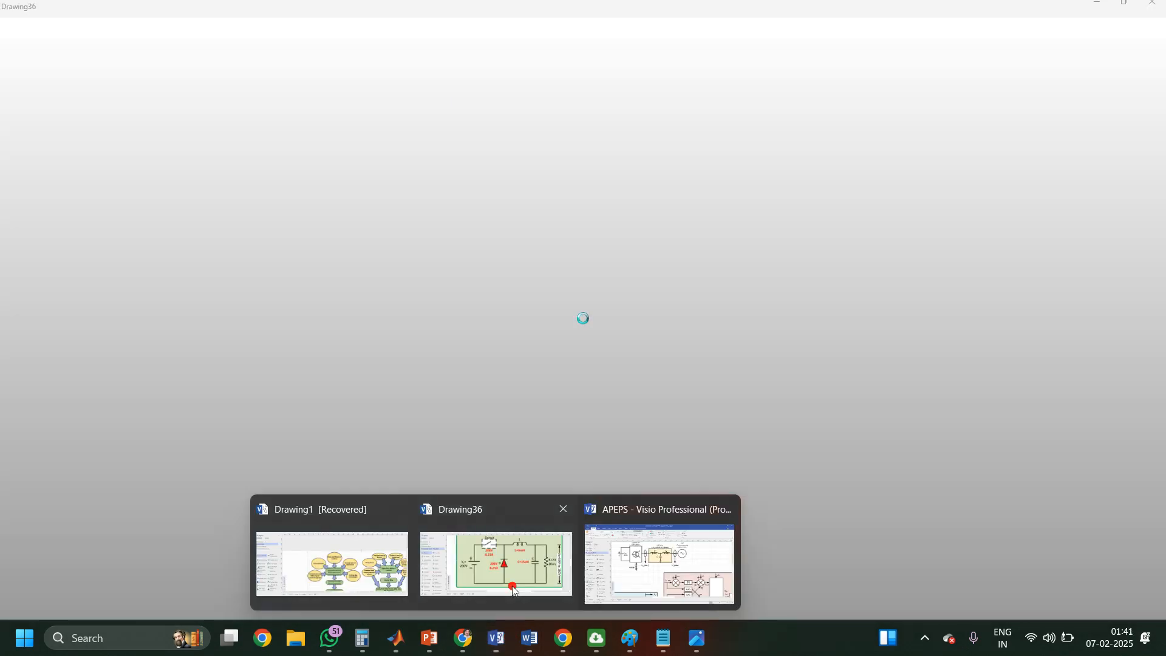
{"action": "left_click", "coordinate": [511, 586]}
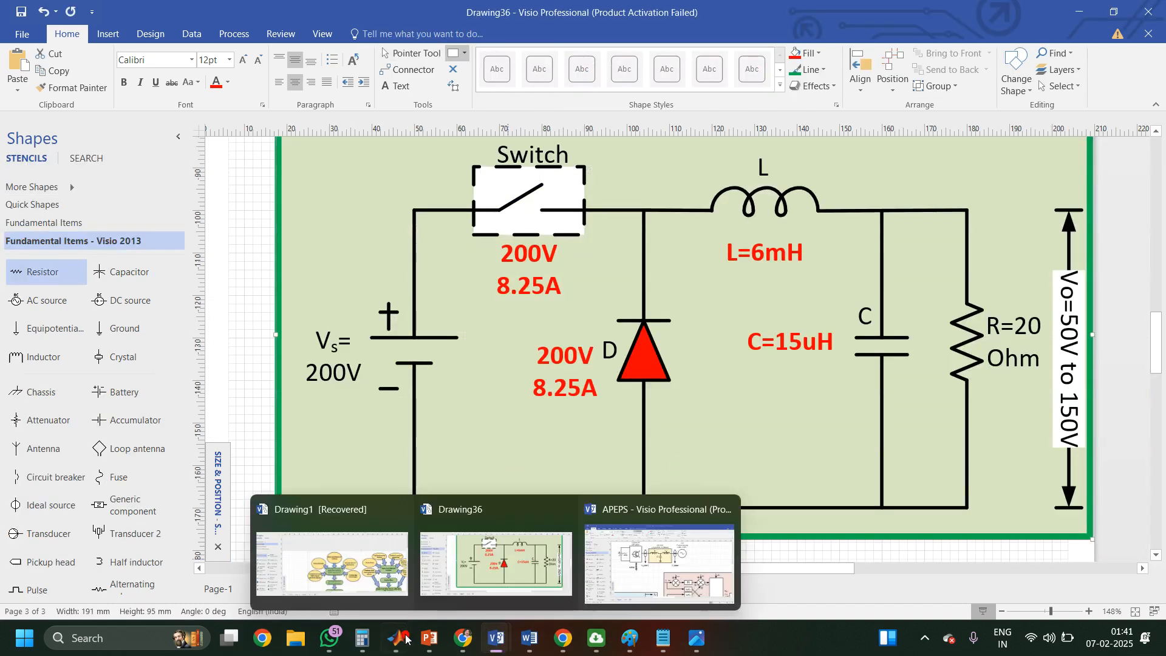
Step: Paste the circuit diagram into the untitled1 Simulink model and shrink it to fit beneath the specifications note at about the same width
{"action": "mouse_move", "coordinate": [401, 638]}
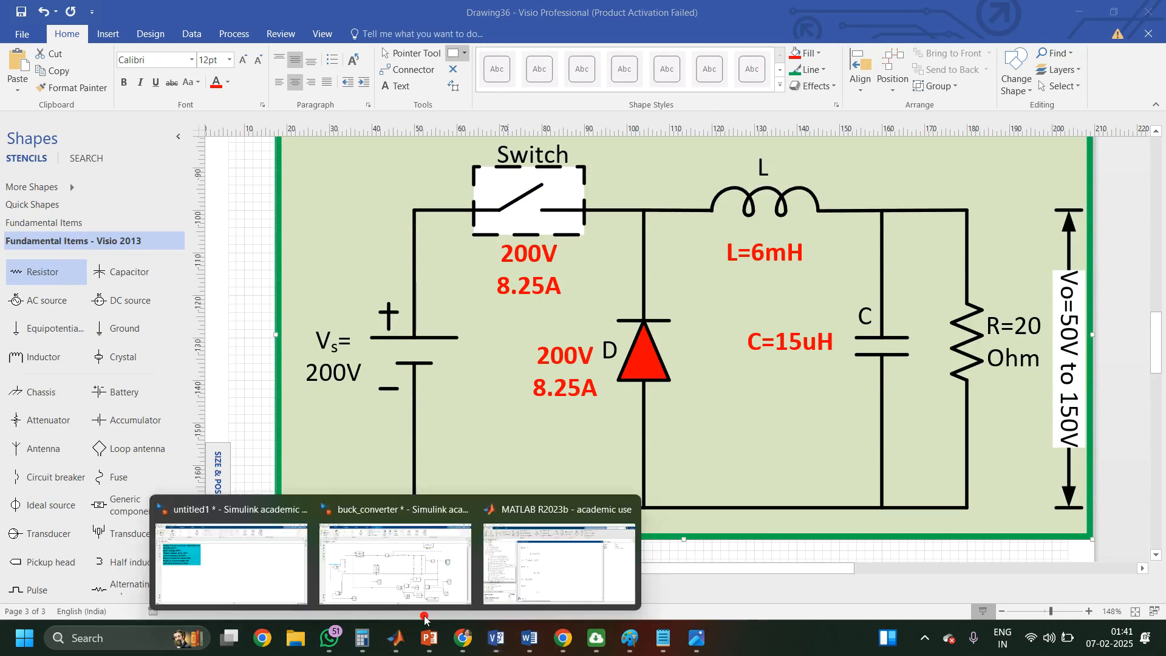
{"action": "left_click", "coordinate": [256, 574]}
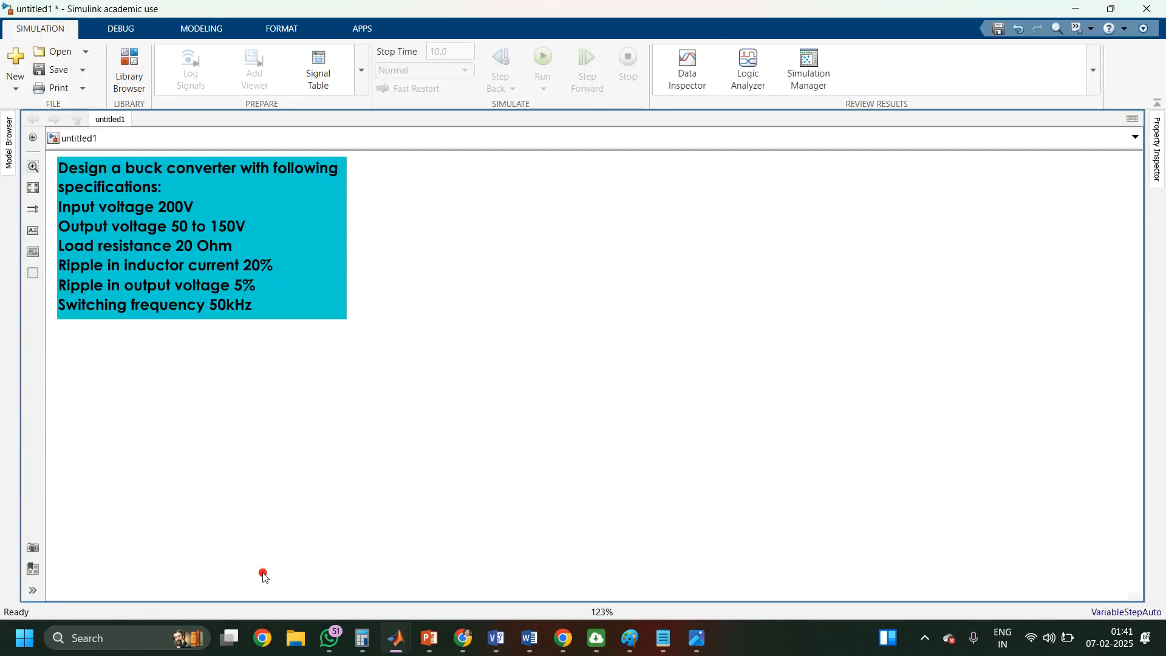
{"action": "key", "text": "ctrl+v"}
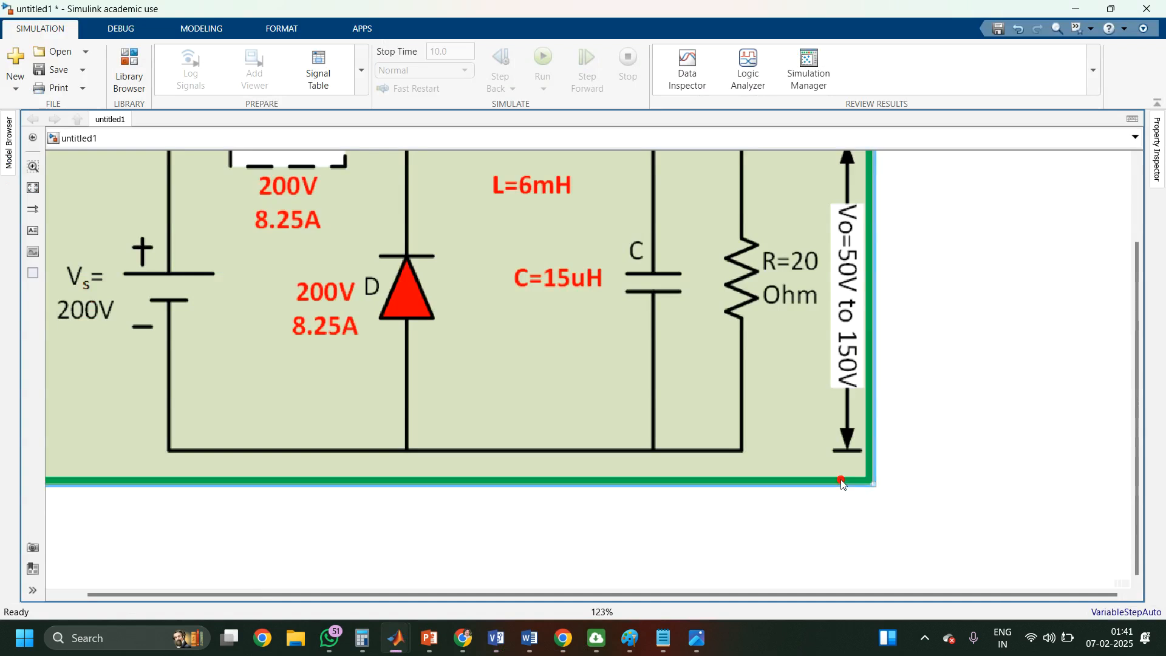
{"action": "left_click_drag", "start_coordinate": [873, 484], "coordinate": [245, 551]}
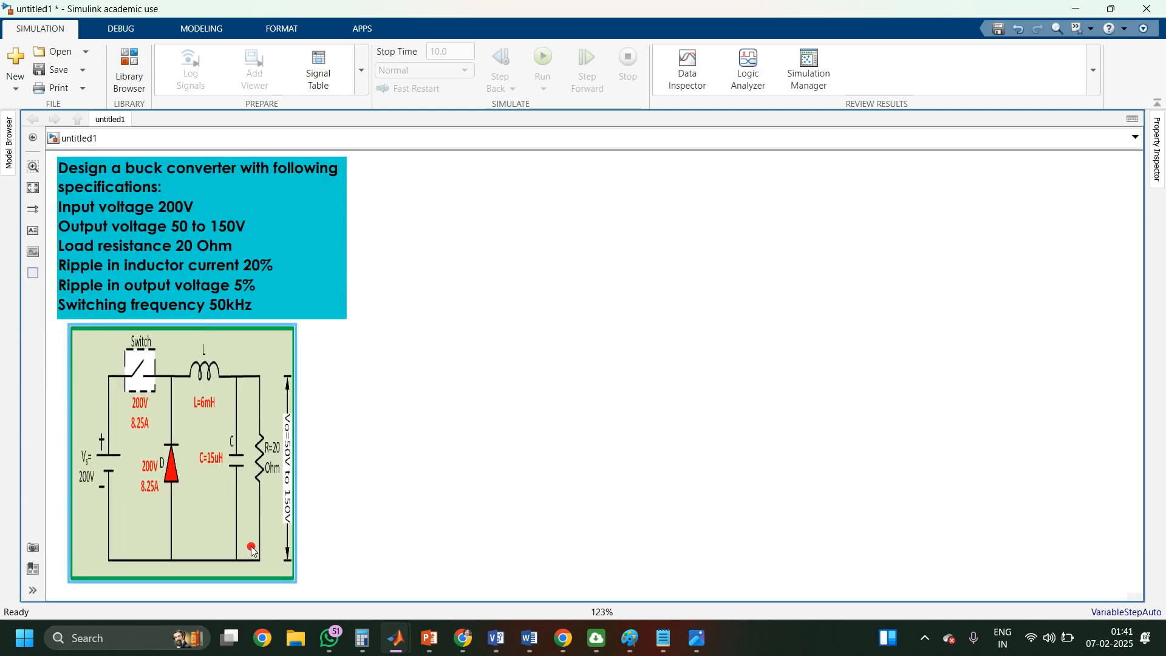
{"action": "left_click_drag", "start_coordinate": [292, 582], "coordinate": [347, 558]}
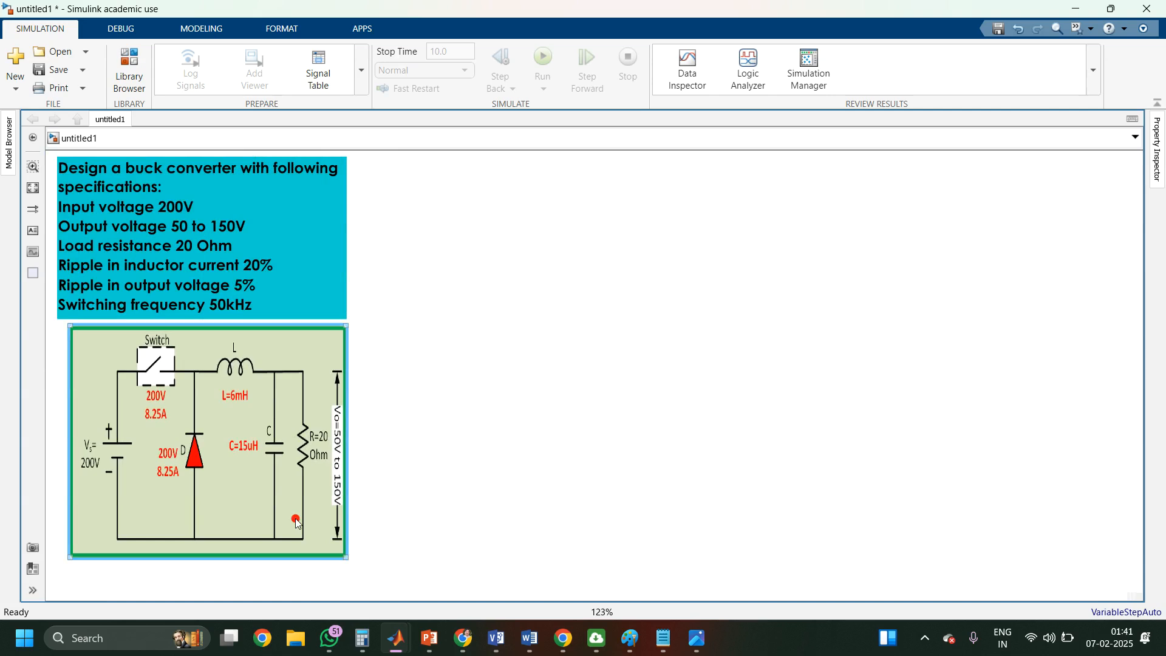
{"action": "left_click_drag", "start_coordinate": [295, 520], "coordinate": [288, 519]}
{"action": "left_click", "coordinate": [459, 438]}
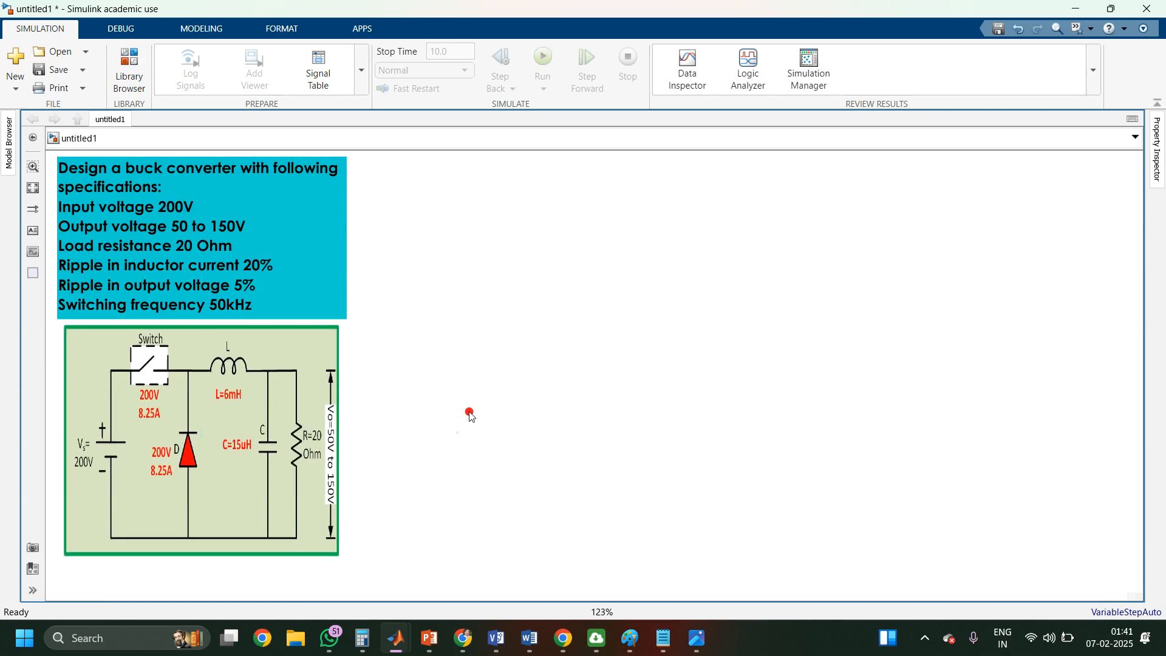
Step: Add a DC Voltage Source block from Specialized Power Systems and place it in the empty area beside the specifications note
{"action": "double_click", "coordinate": [536, 193]}
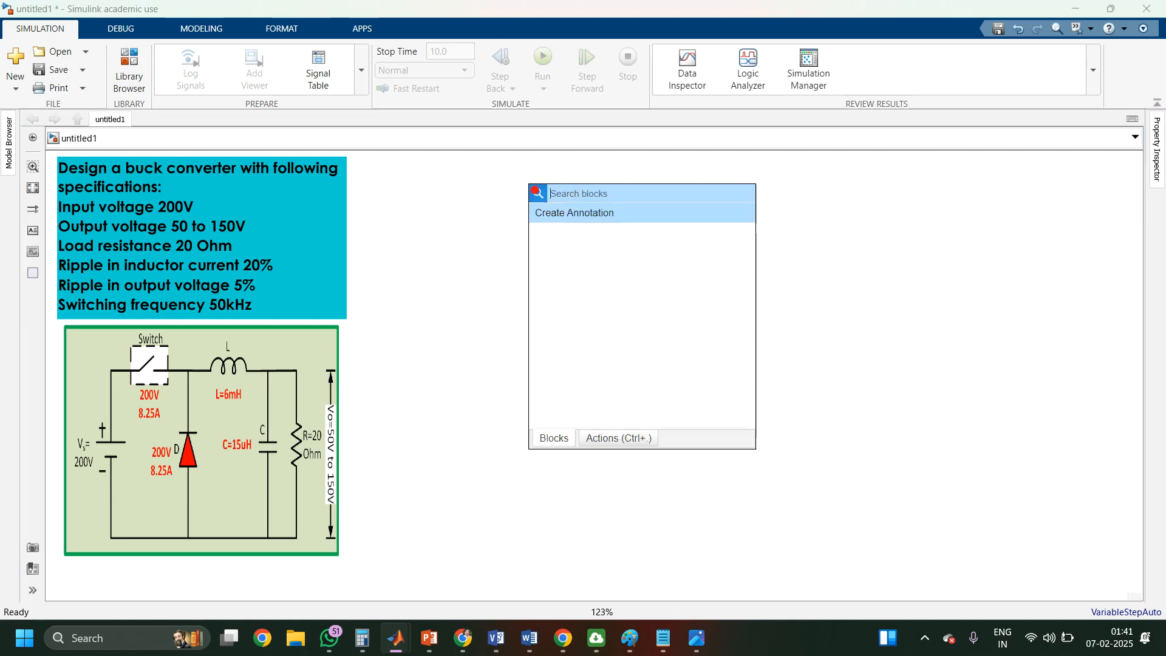
{"action": "type", "text": "dc"}
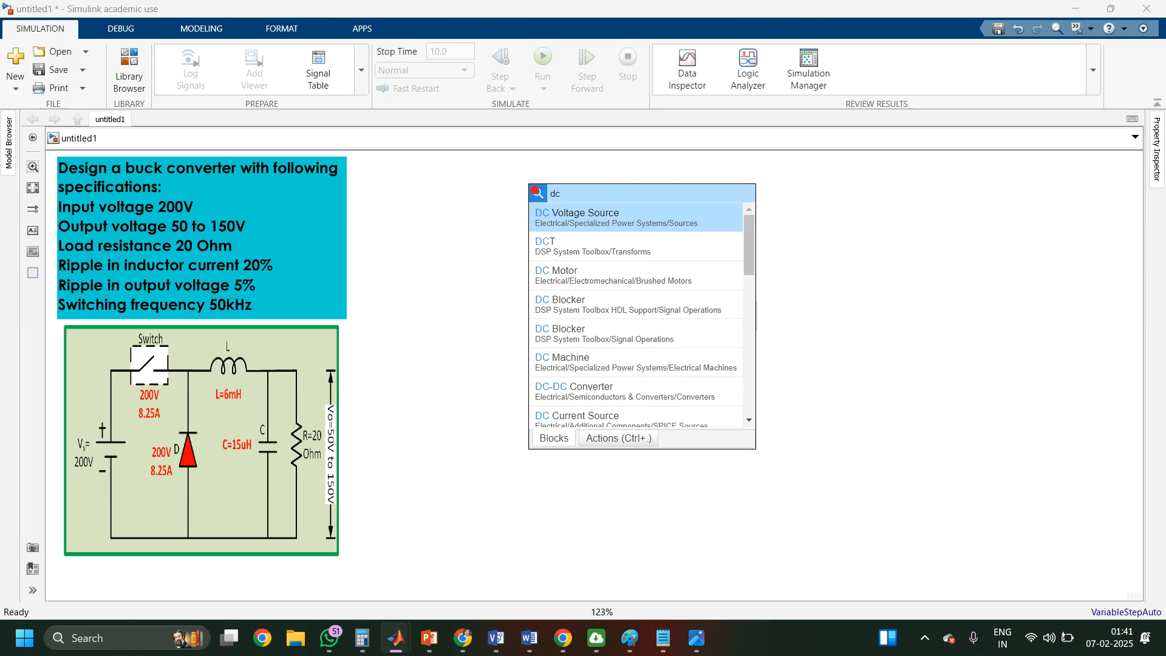
{"action": "left_click", "coordinate": [596, 218]}
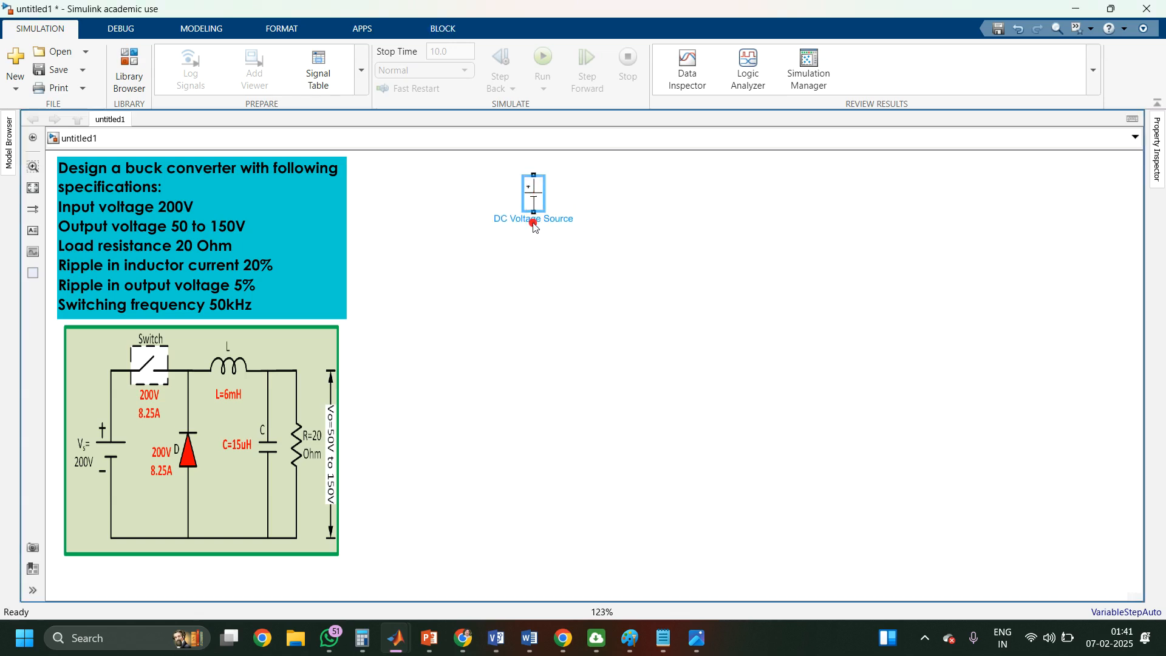
{"action": "left_click_drag", "start_coordinate": [533, 199], "coordinate": [518, 302]}
Step: Set the DC Voltage Source amplitude to 200 V
{"action": "double_click", "coordinate": [518, 302]}
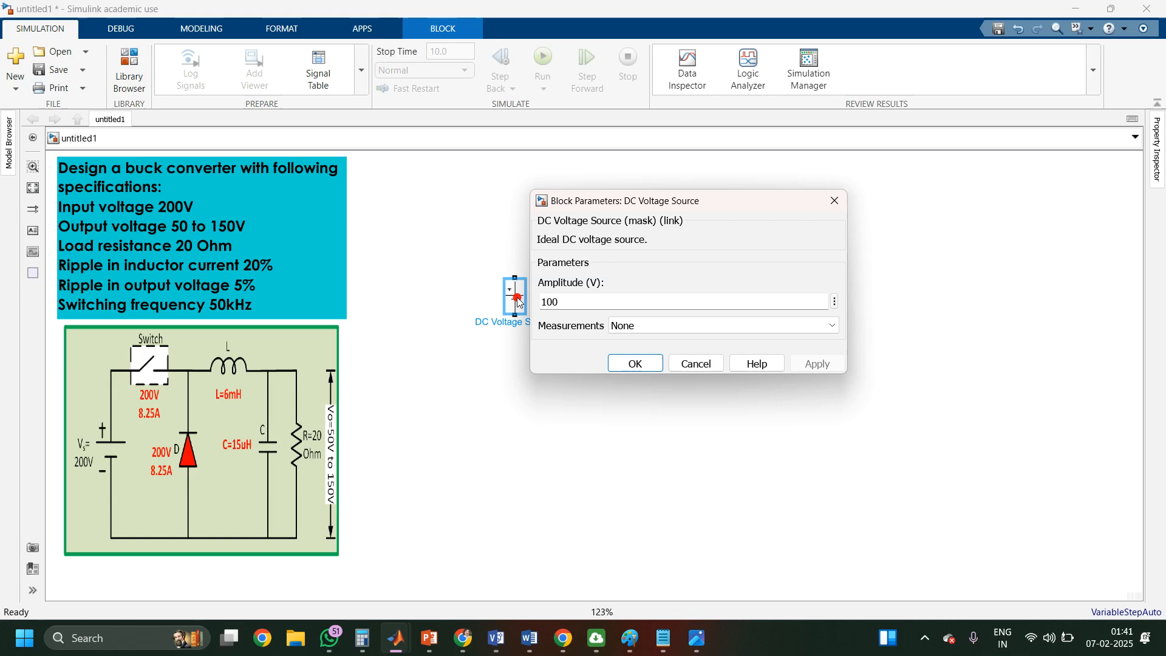
{"action": "double_click", "coordinate": [552, 302]}
{"action": "type", "text": "2"}
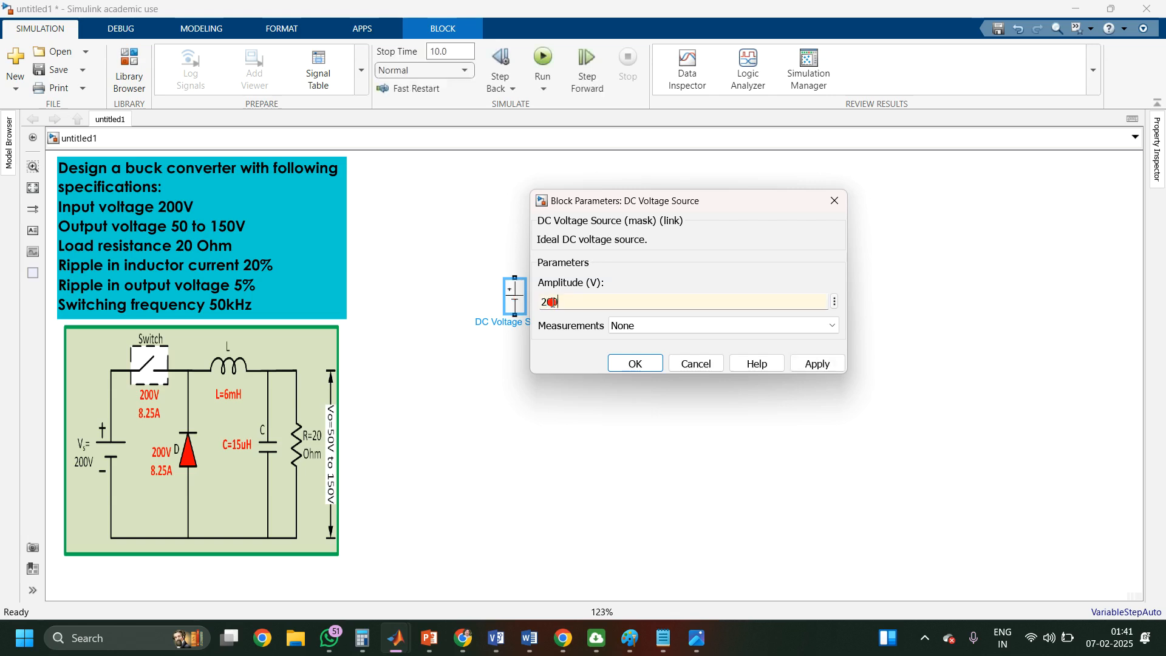
{"action": "type", "text": "00"}
{"action": "left_click", "coordinate": [816, 364]}
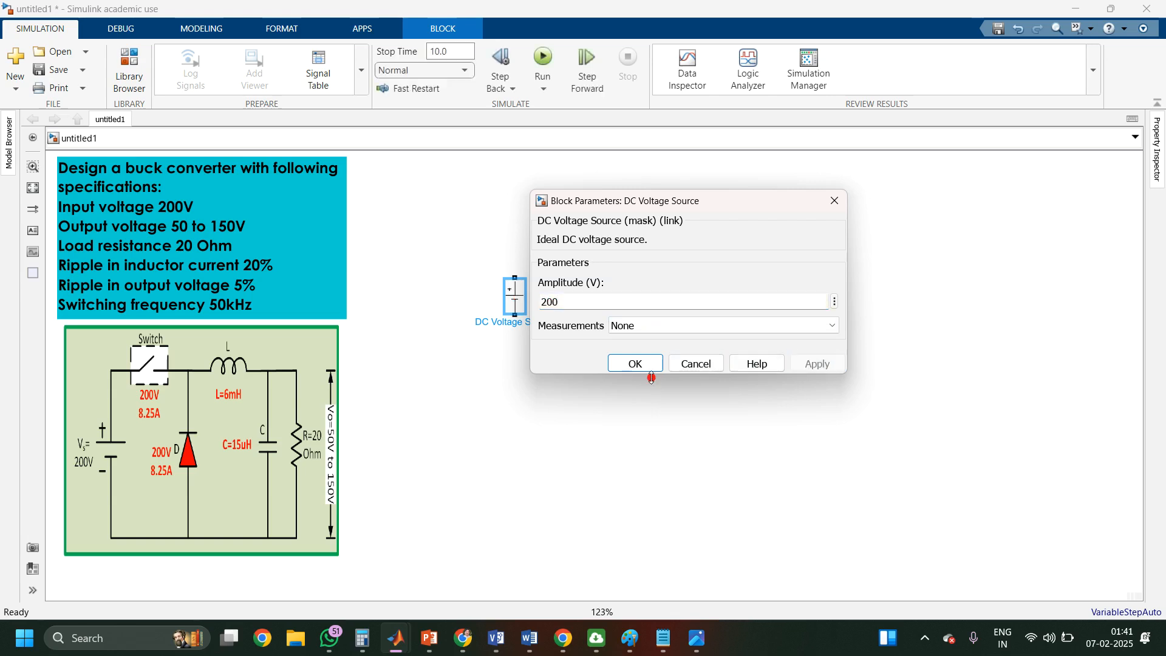
{"action": "left_click", "coordinate": [631, 370]}
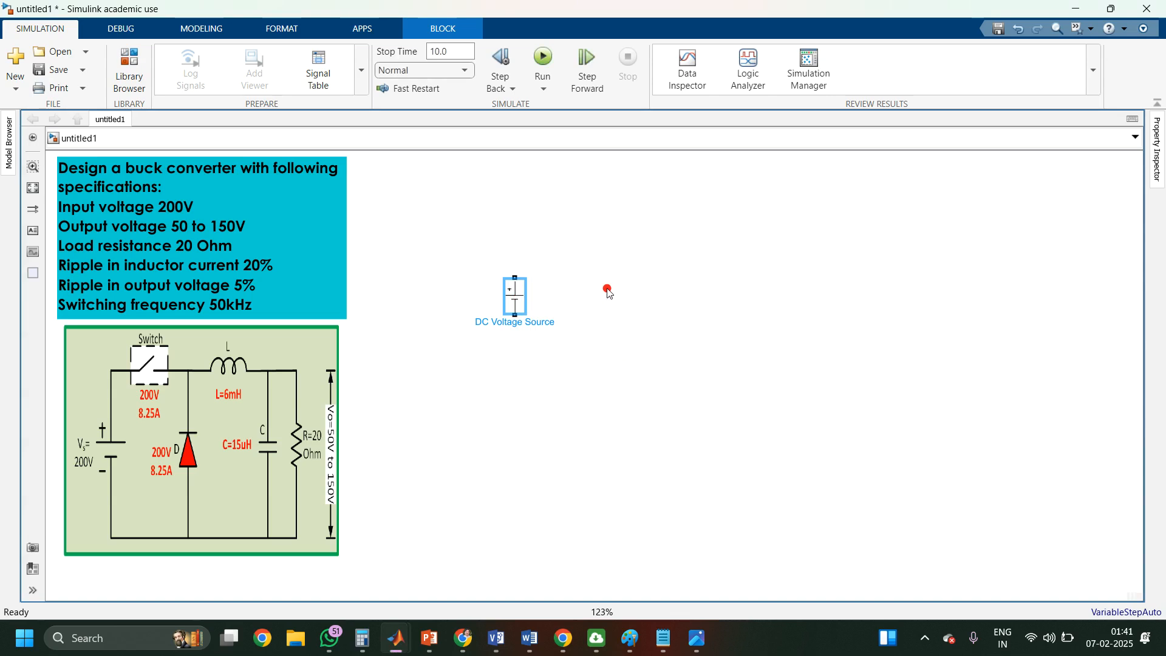
Step: Add a Series RLC Branch block well to the right of the voltage source and rotate it to stand vertically
{"action": "double_click", "coordinate": [780, 277]}
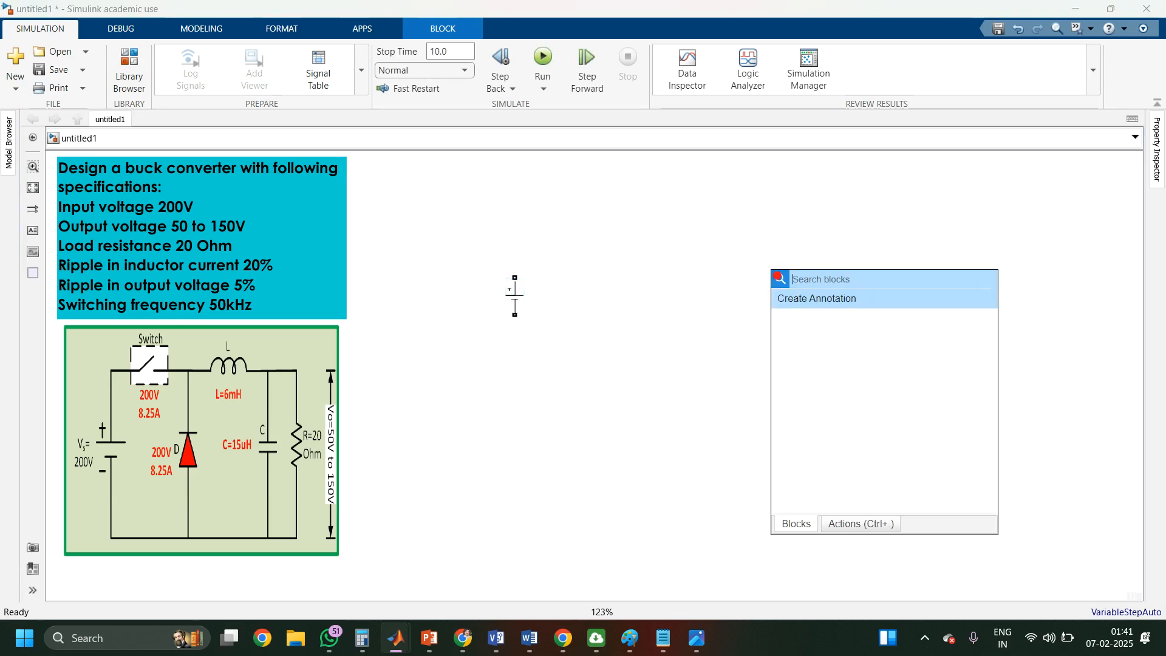
{"action": "type", "text": "series"}
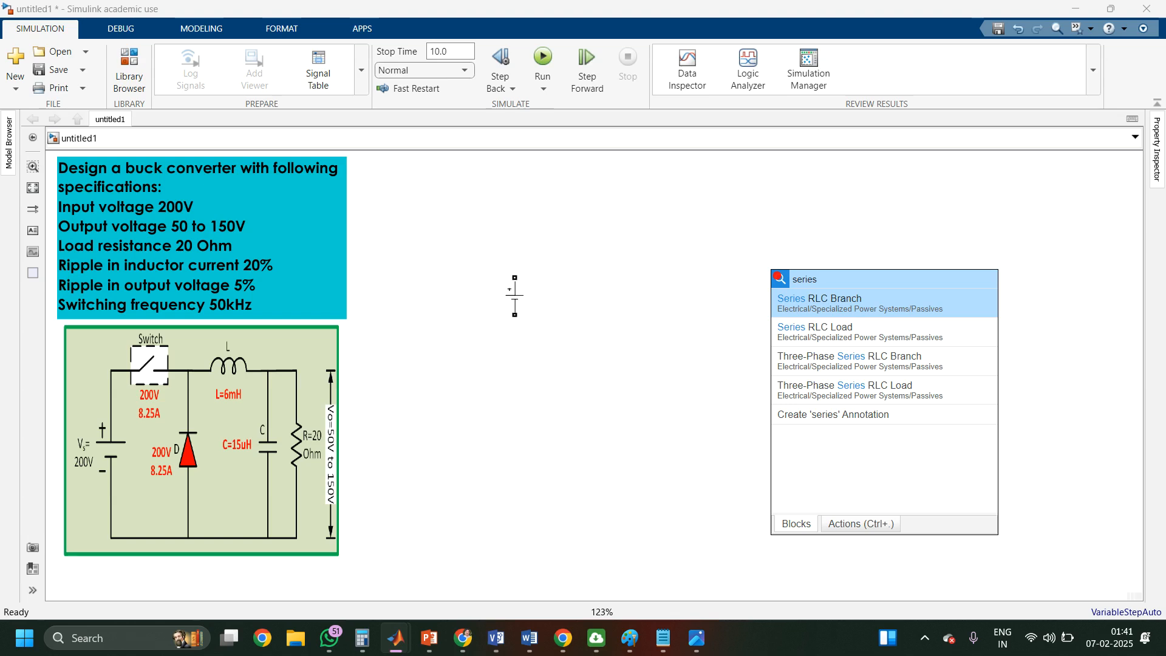
{"action": "left_click", "coordinate": [833, 307]}
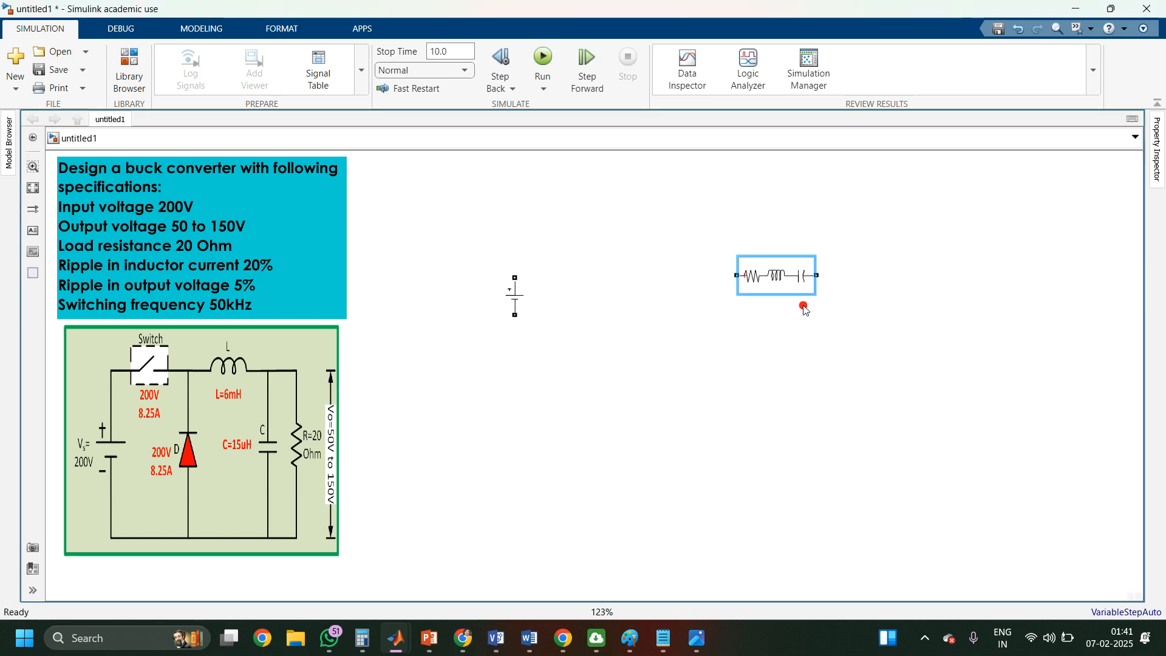
{"action": "left_click_drag", "start_coordinate": [786, 286], "coordinate": [912, 296]}
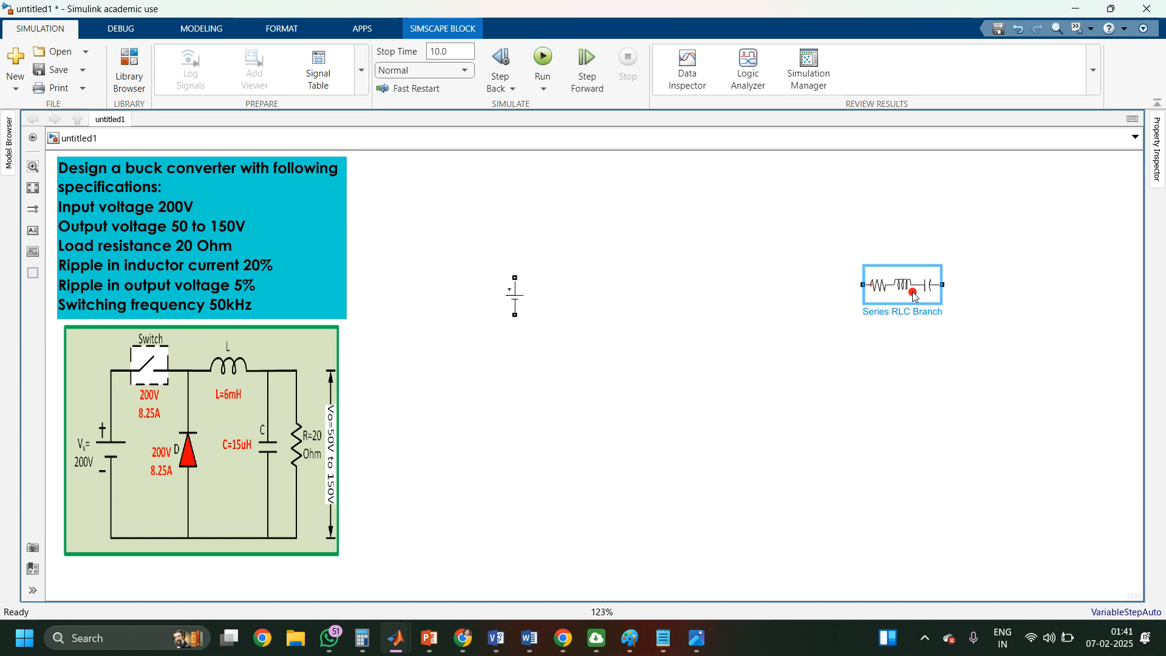
{"action": "key", "text": "ctrl+r"}
Step: Configure the vertical Series RLC Branch as branch type R with 20 Ohms resistance, and nudge it slightly lower
{"action": "double_click", "coordinate": [904, 288]}
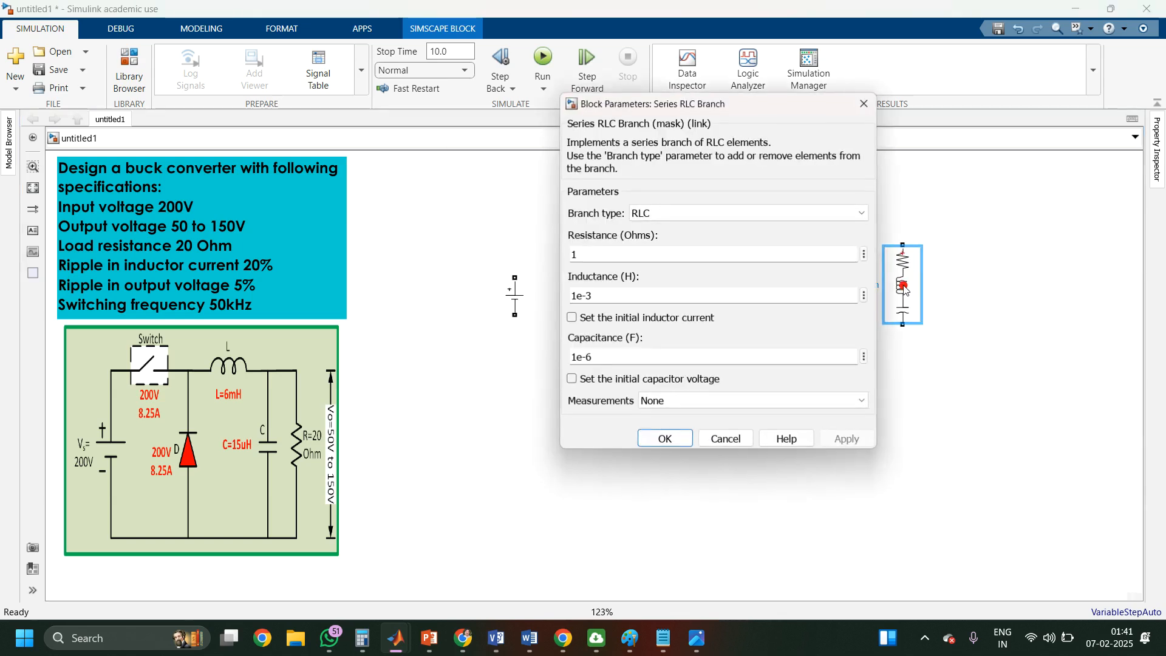
{"action": "left_click", "coordinate": [690, 216]}
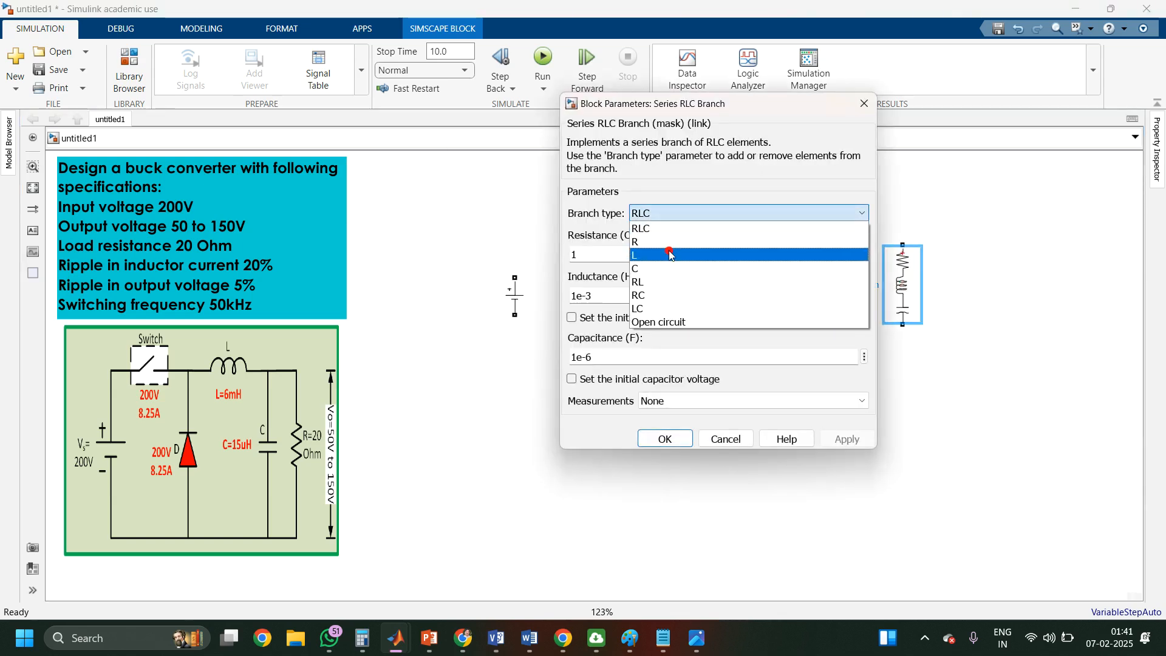
{"action": "left_click", "coordinate": [671, 243]}
{"action": "double_click", "coordinate": [614, 256]}
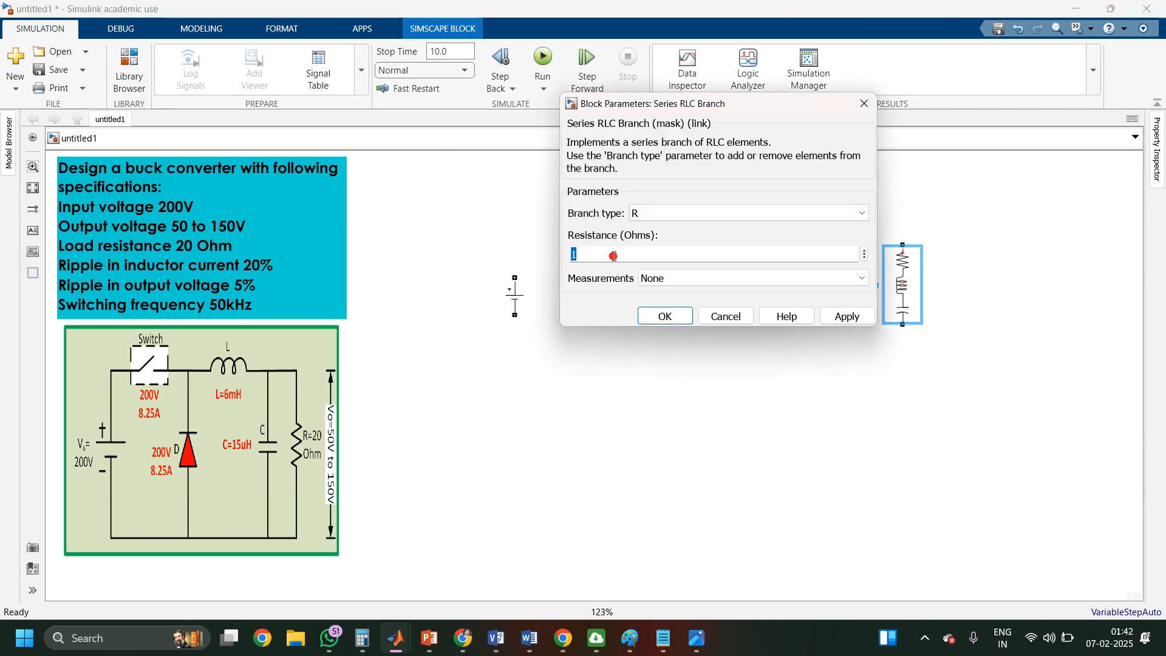
{"action": "type", "text": "20"}
{"action": "left_click", "coordinate": [841, 317]}
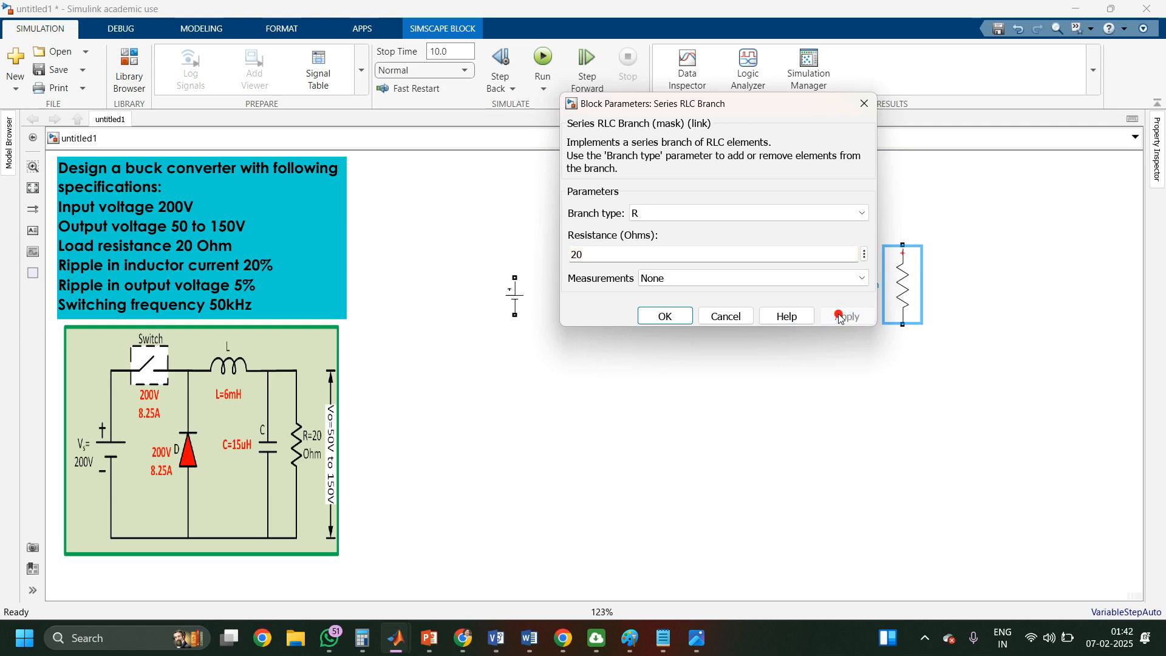
{"action": "left_click", "coordinate": [666, 315]}
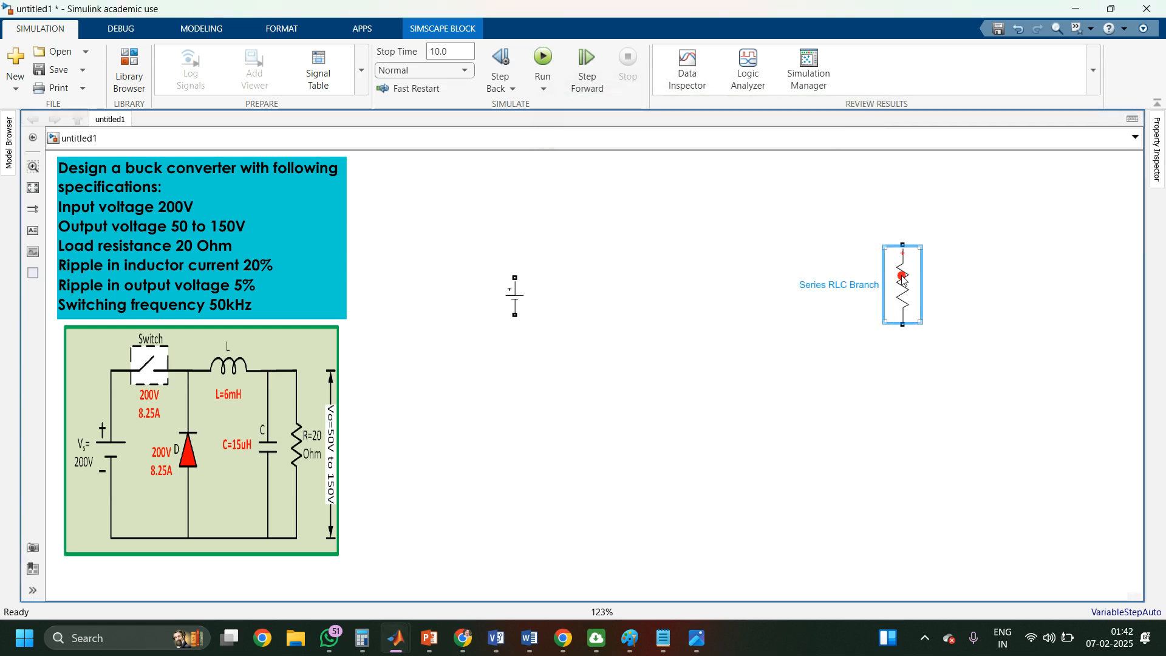
{"action": "left_click_drag", "start_coordinate": [902, 279], "coordinate": [907, 291]}
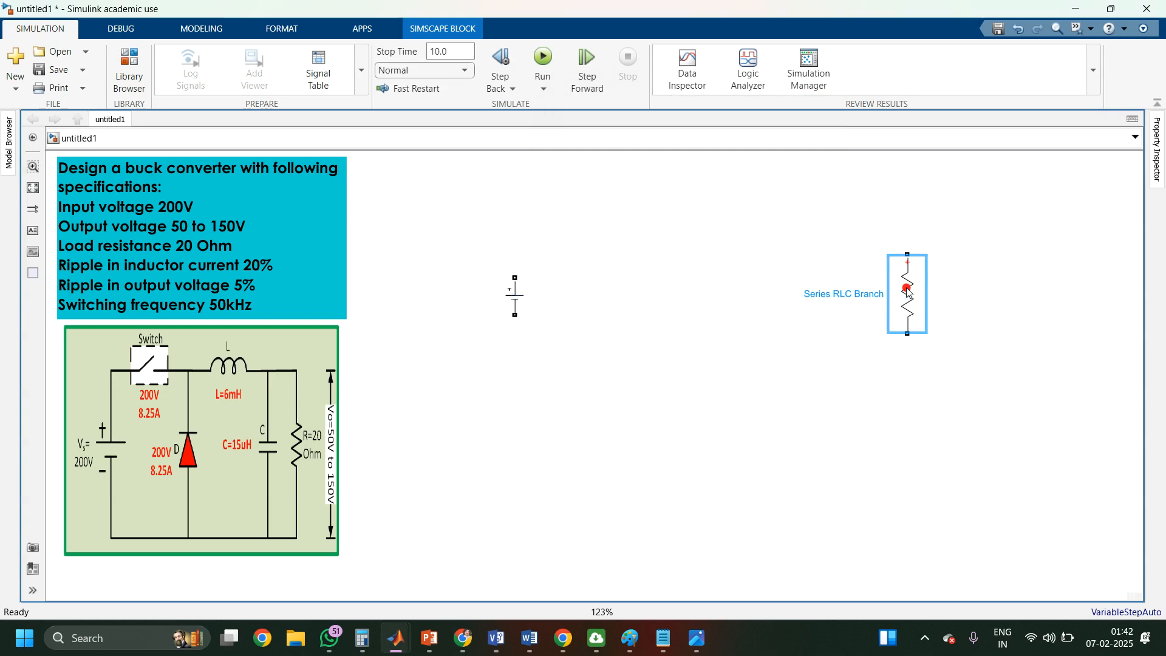
{"action": "left_click", "coordinate": [818, 368]}
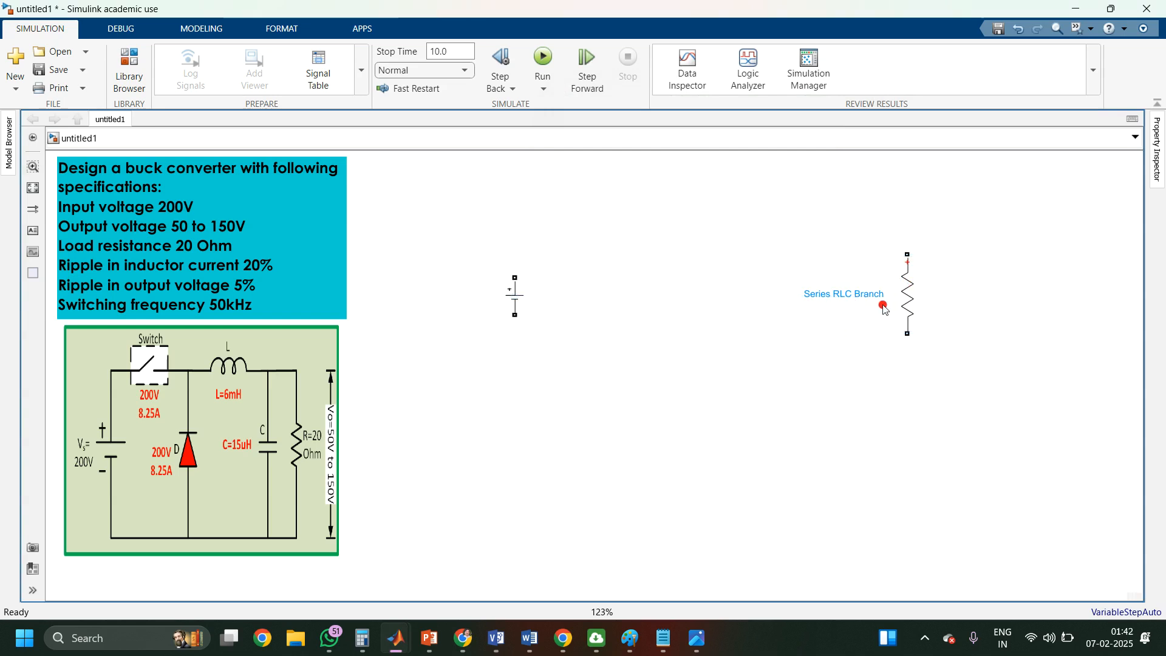
Step: Add a second Series RLC Branch block and place it horizontally above and between the voltage source and the load resistor
{"action": "double_click", "coordinate": [807, 351]}
{"action": "type", "text": "set"}
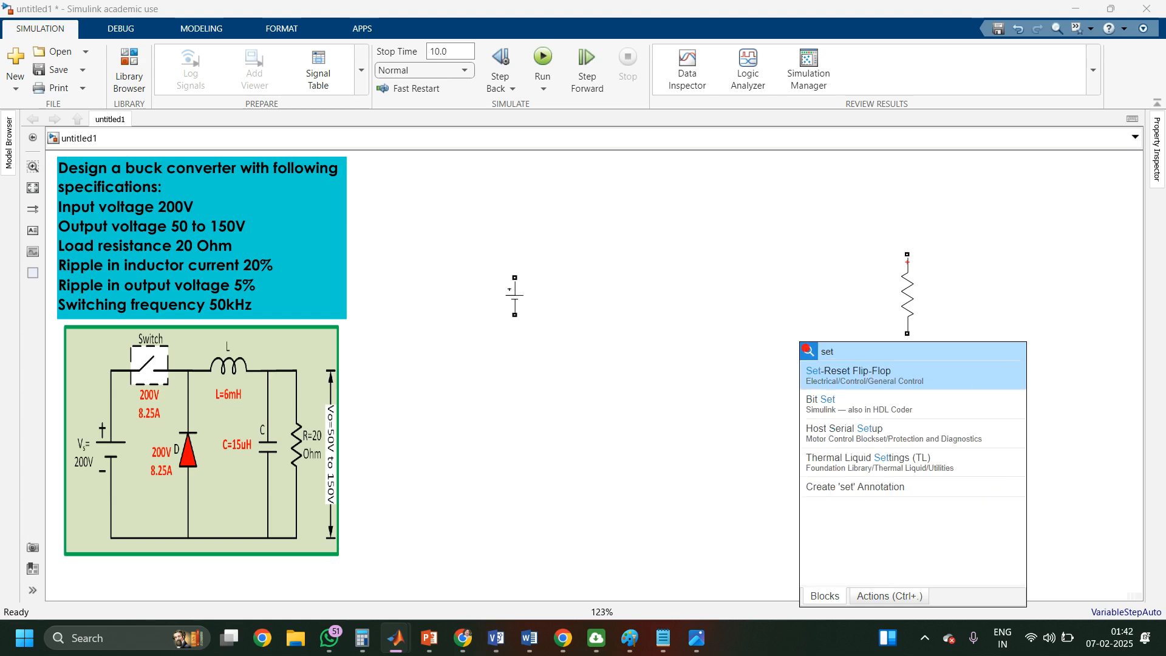
{"action": "key", "text": "BackSpace"}
{"action": "type", "text": "ries"}
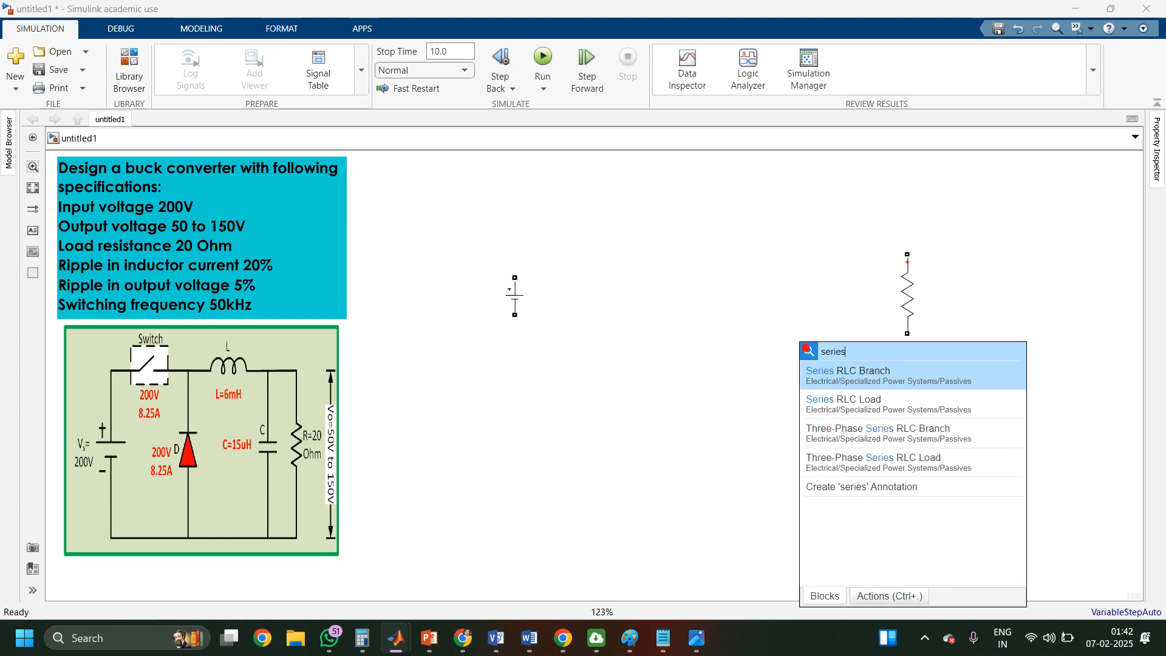
{"action": "key", "text": "Return"}
{"action": "left_click_drag", "start_coordinate": [807, 347], "coordinate": [712, 216]}
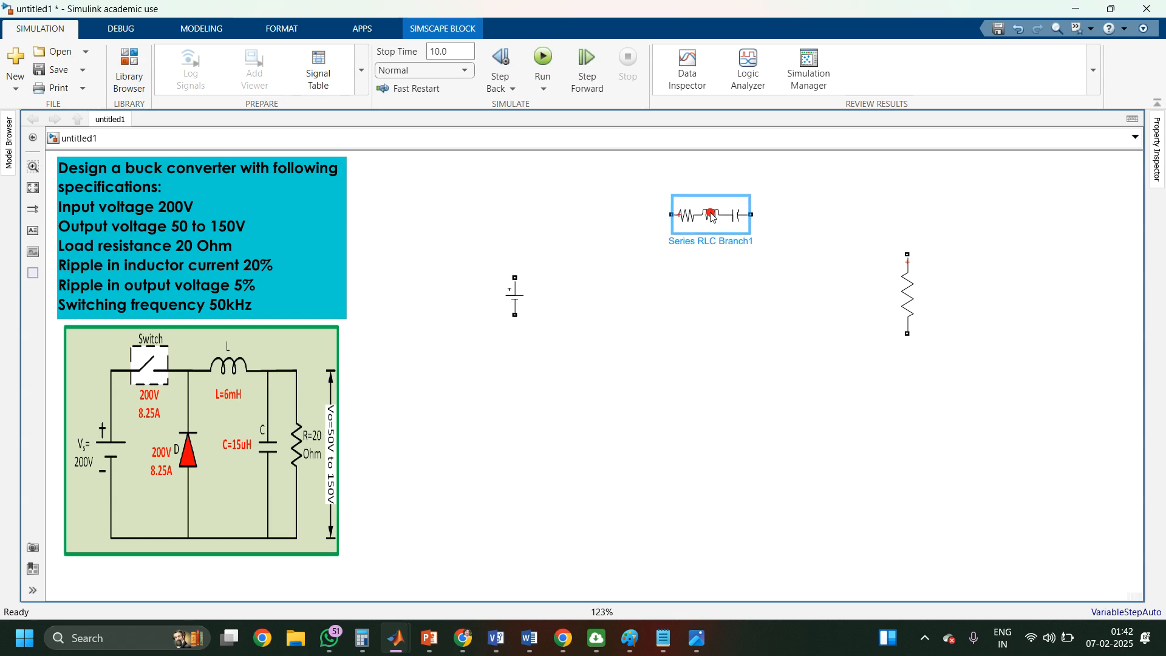
Step: Configure the horizontal Series RLC Branch as branch type L with an inductance of 6e-3 H
{"action": "double_click", "coordinate": [713, 216]}
{"action": "left_click", "coordinate": [841, 144]}
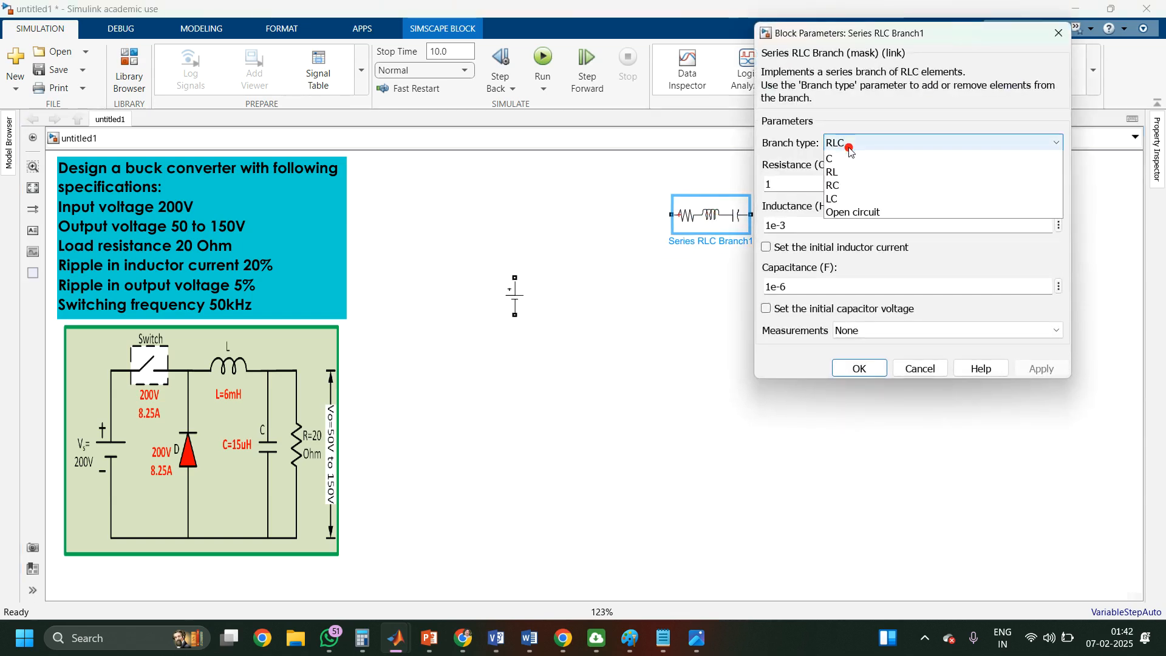
{"action": "left_click", "coordinate": [843, 186]}
{"action": "double_click", "coordinate": [807, 185]}
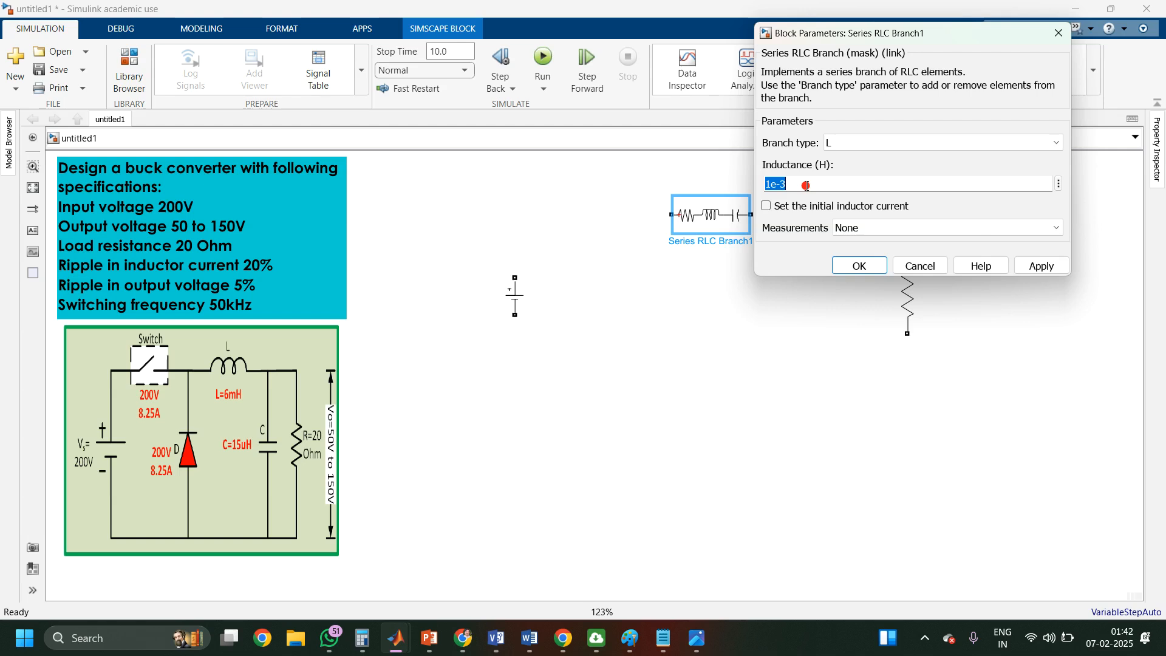
{"action": "type", "text": "6"}
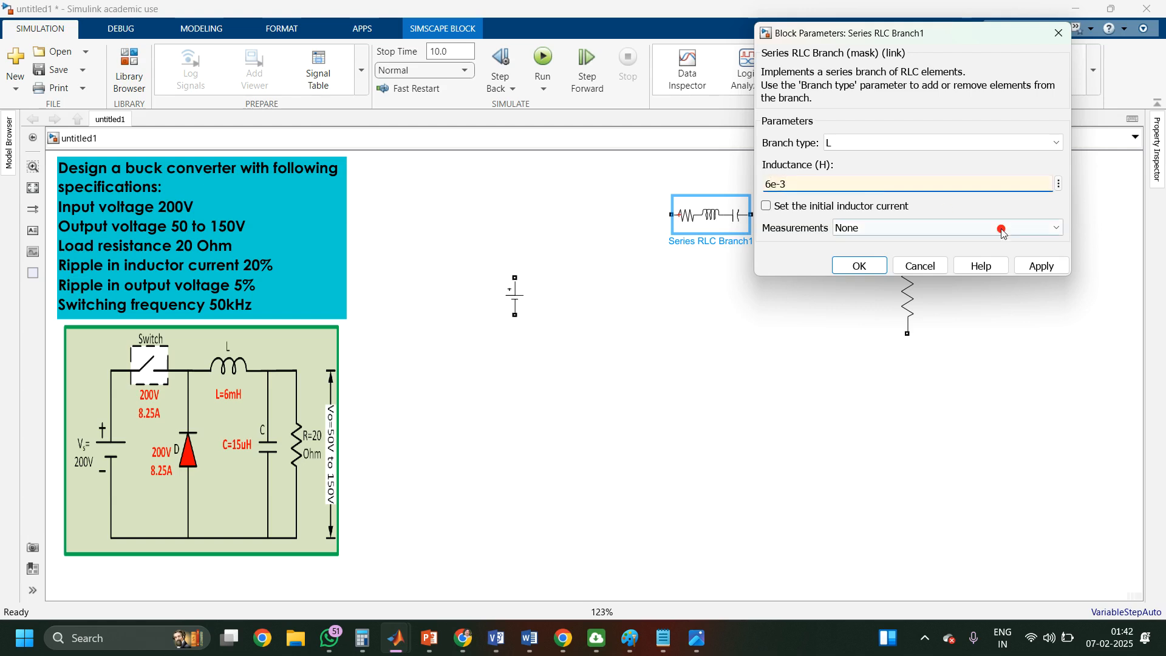
{"action": "left_click", "coordinate": [1041, 266]}
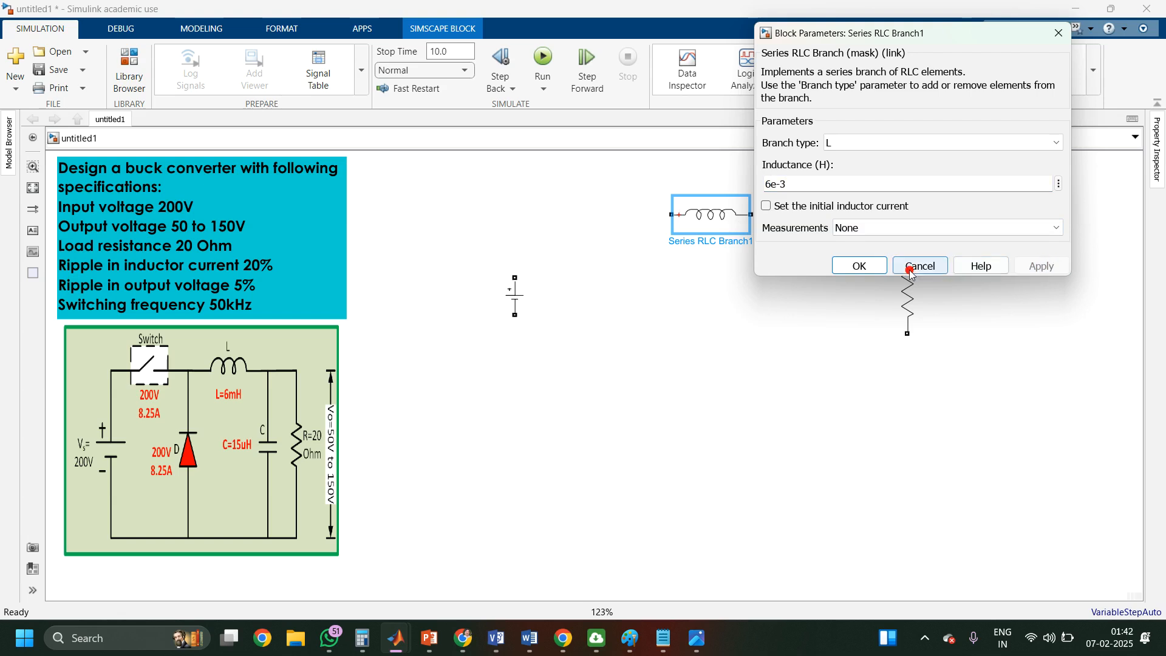
{"action": "left_click", "coordinate": [859, 265]}
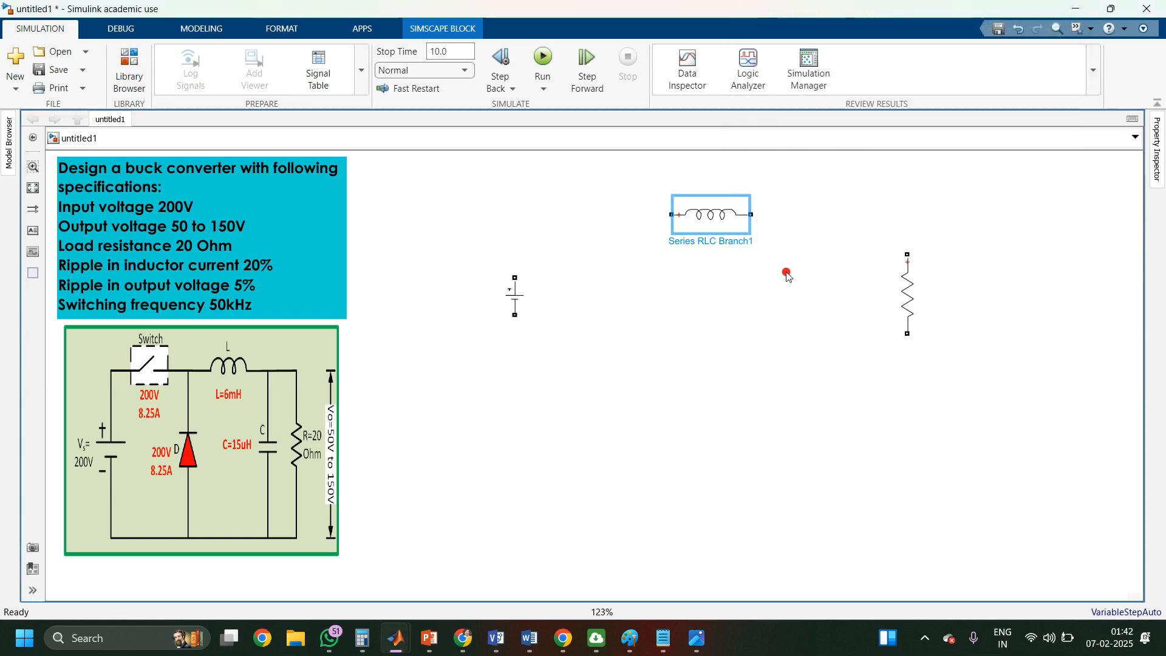
Step: Add a third Series RLC Branch block, rotate it to stand vertically, and place it just left of the load resistor
{"action": "double_click", "coordinate": [760, 340]}
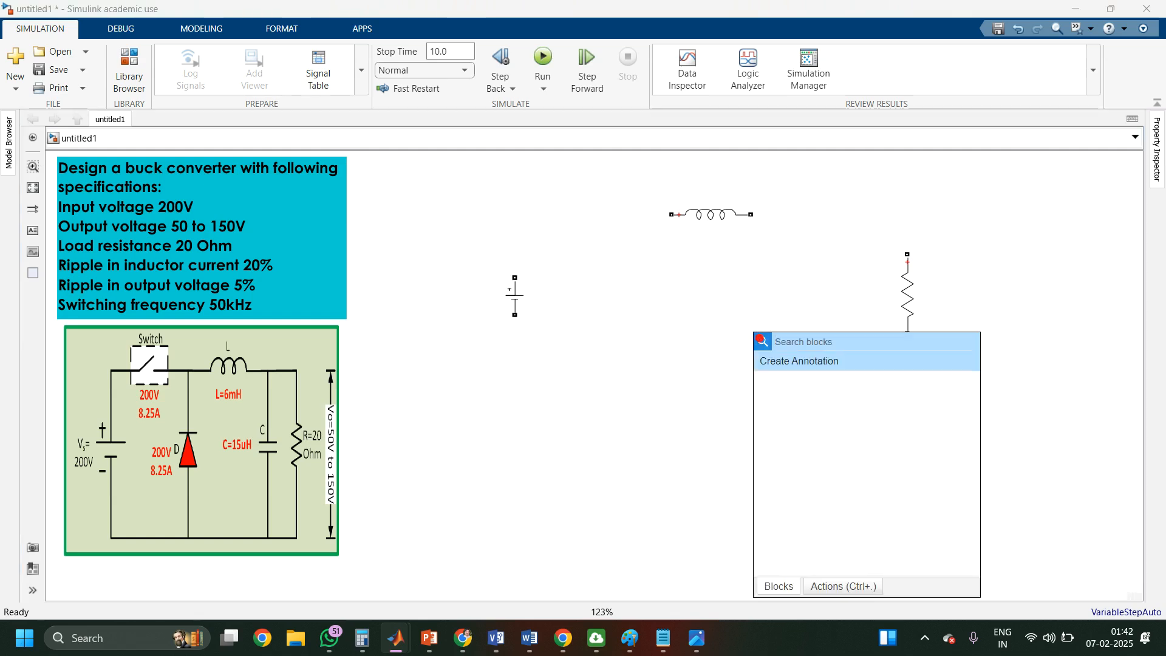
{"action": "type", "text": "series"}
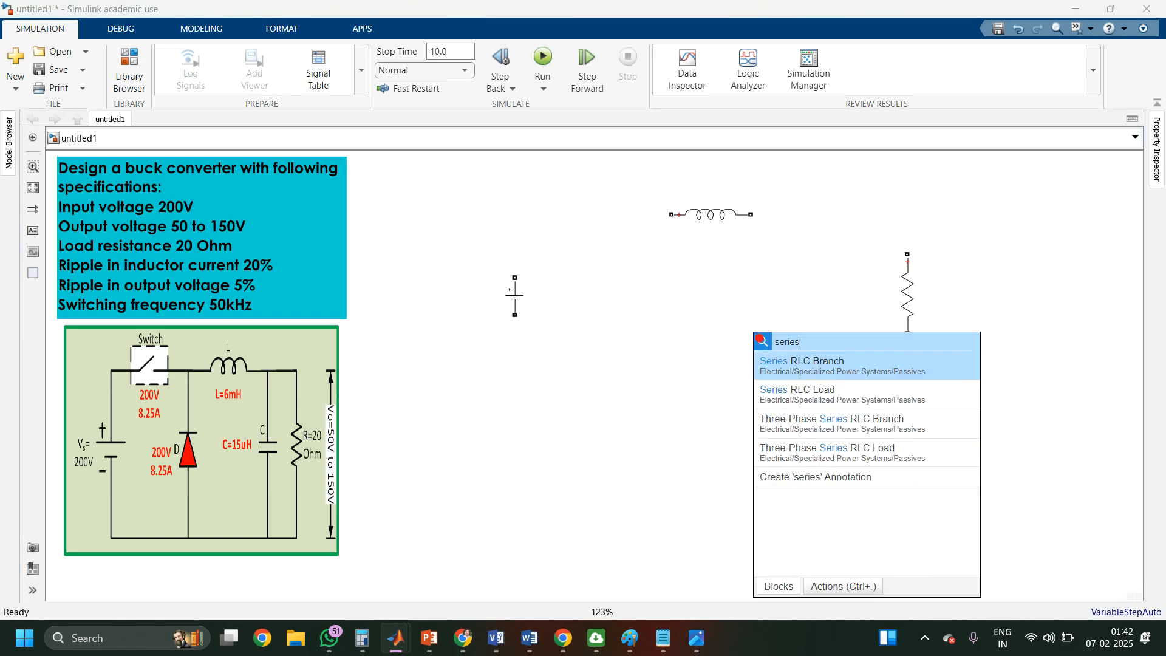
{"action": "left_click", "coordinate": [795, 363]}
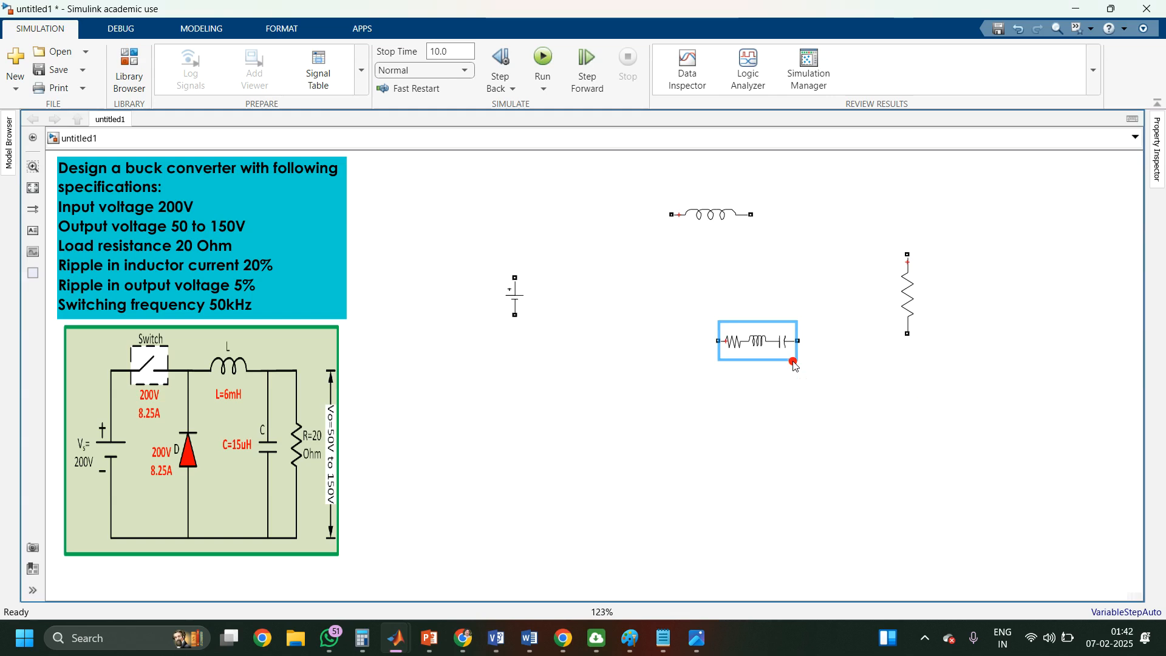
{"action": "key", "text": "ctrl+r"}
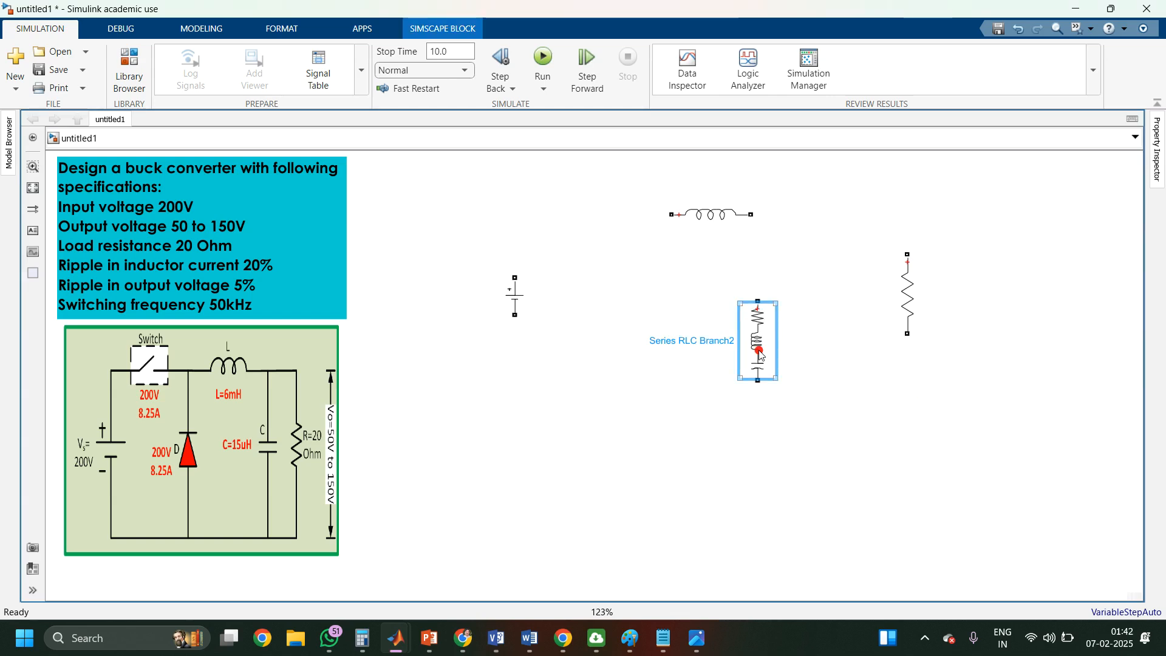
{"action": "left_click_drag", "start_coordinate": [760, 331], "coordinate": [844, 307]}
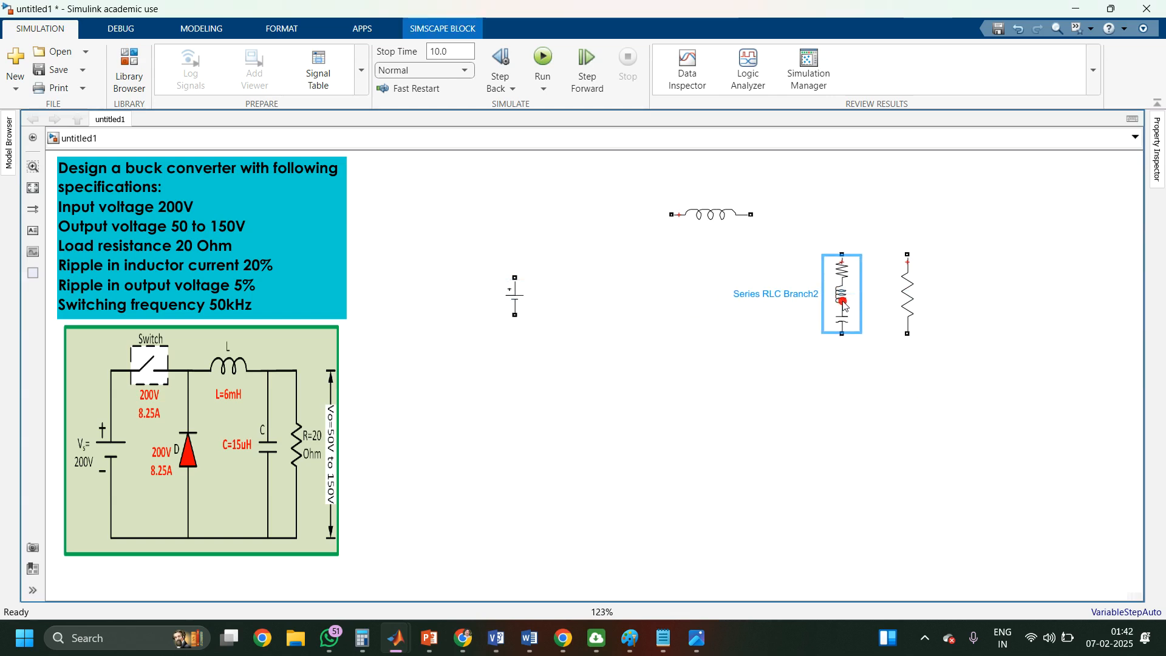
Step: Configure the new vertical Series RLC Branch as branch type C with a capacitance of 15e-6 F
{"action": "double_click", "coordinate": [843, 307]}
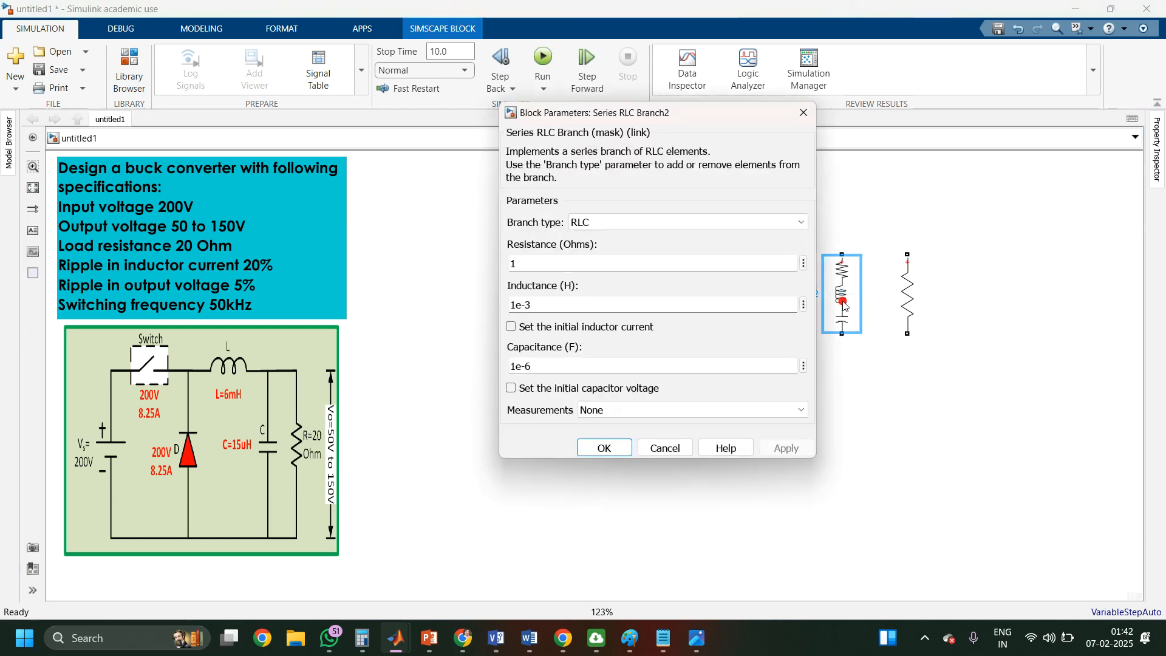
{"action": "left_click", "coordinate": [589, 225]}
{"action": "left_click", "coordinate": [582, 275]}
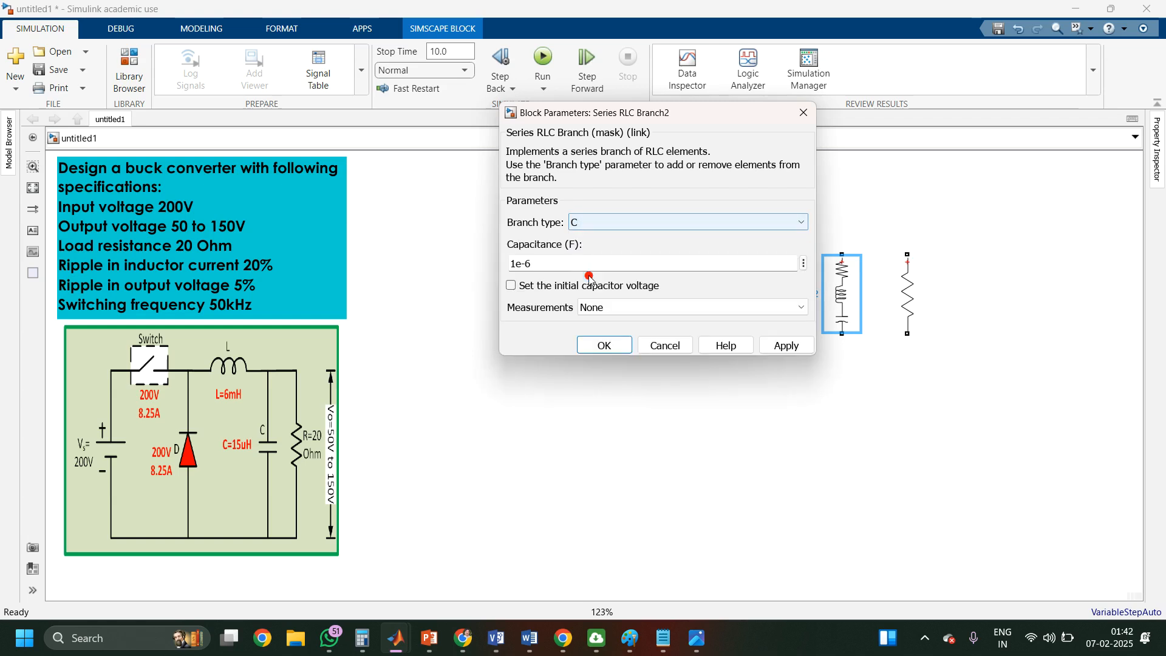
{"action": "double_click", "coordinate": [543, 268]}
{"action": "type", "text": "15"}
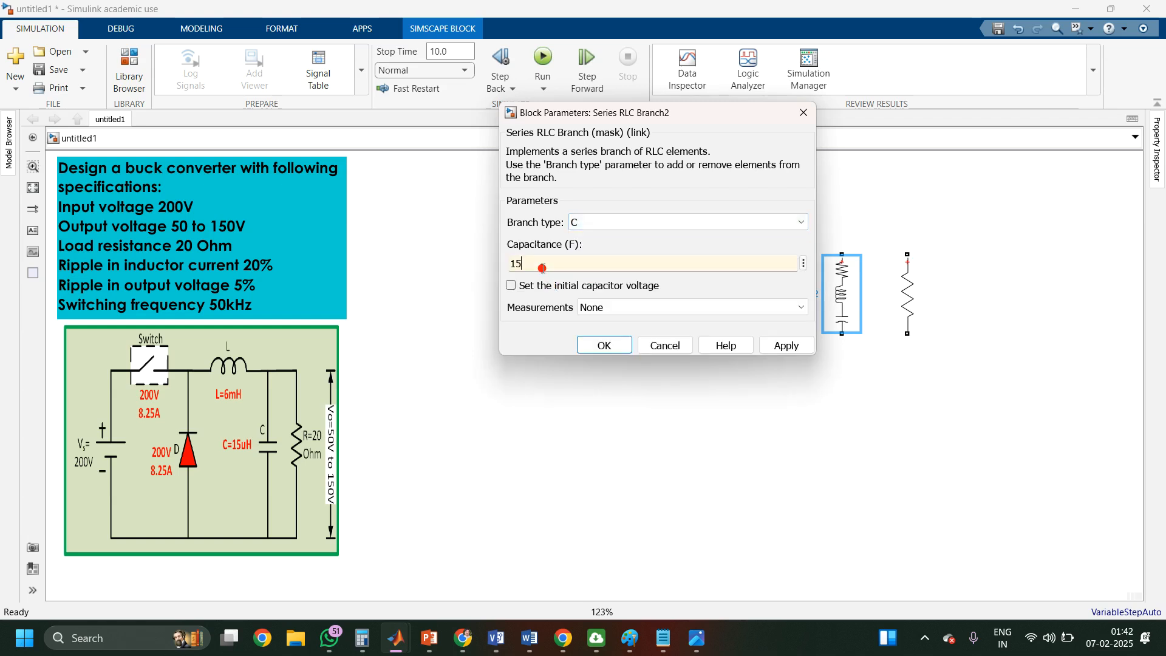
{"action": "type", "text": "e-6"}
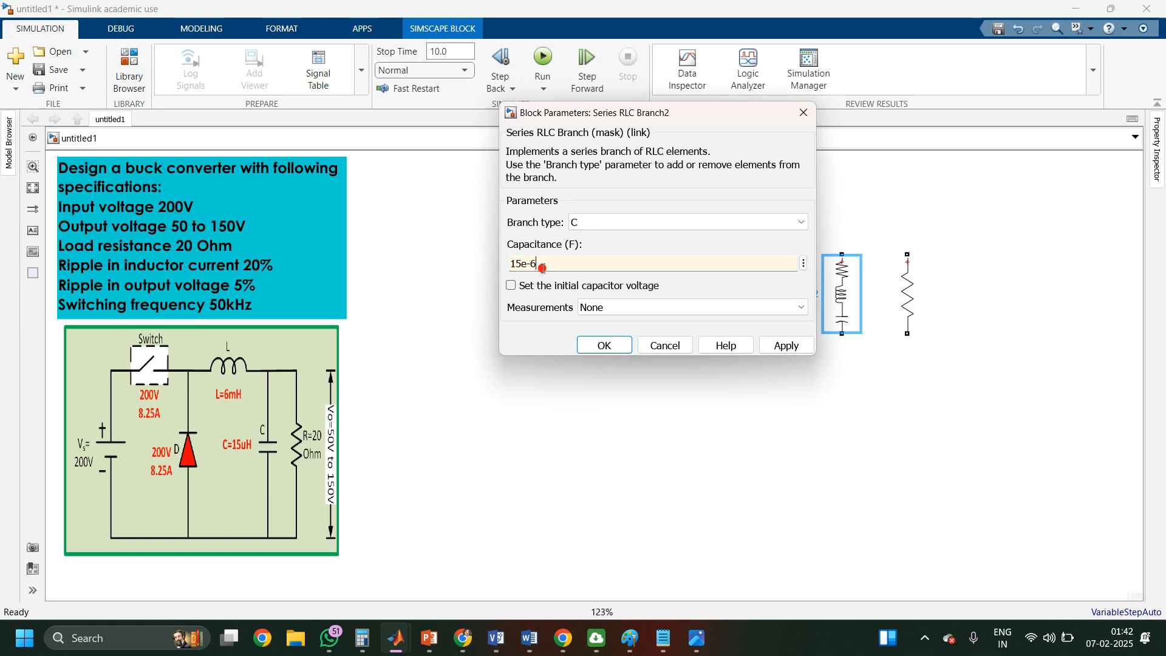
{"action": "left_click", "coordinate": [799, 345]}
{"action": "left_click", "coordinate": [605, 345]}
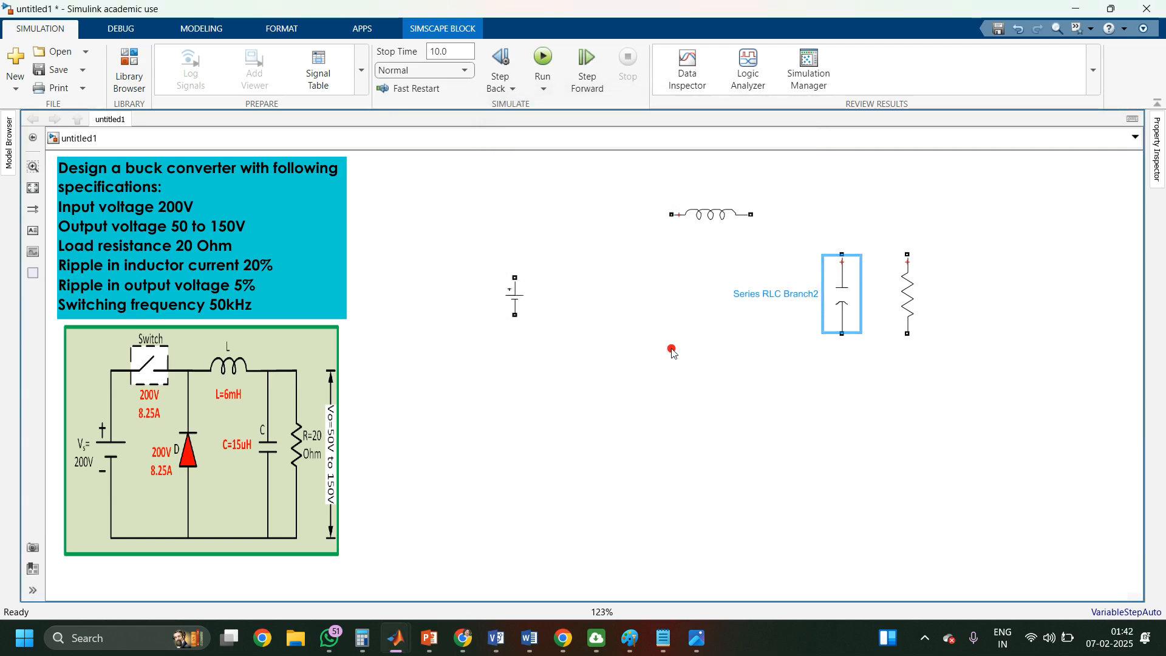
{"action": "left_click", "coordinate": [678, 424]}
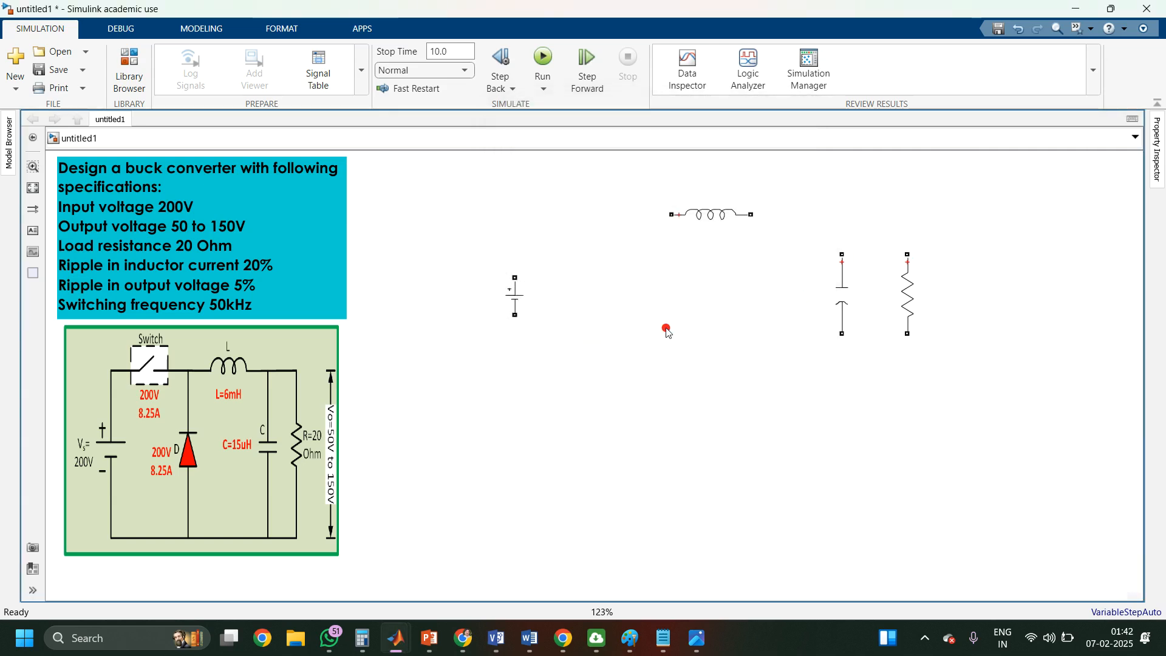
Step: Add a Mosfet block left of the inductor, wiring its S port to the inductor and its D port to the voltage source's positive terminal
{"action": "left_click", "coordinate": [706, 224]}
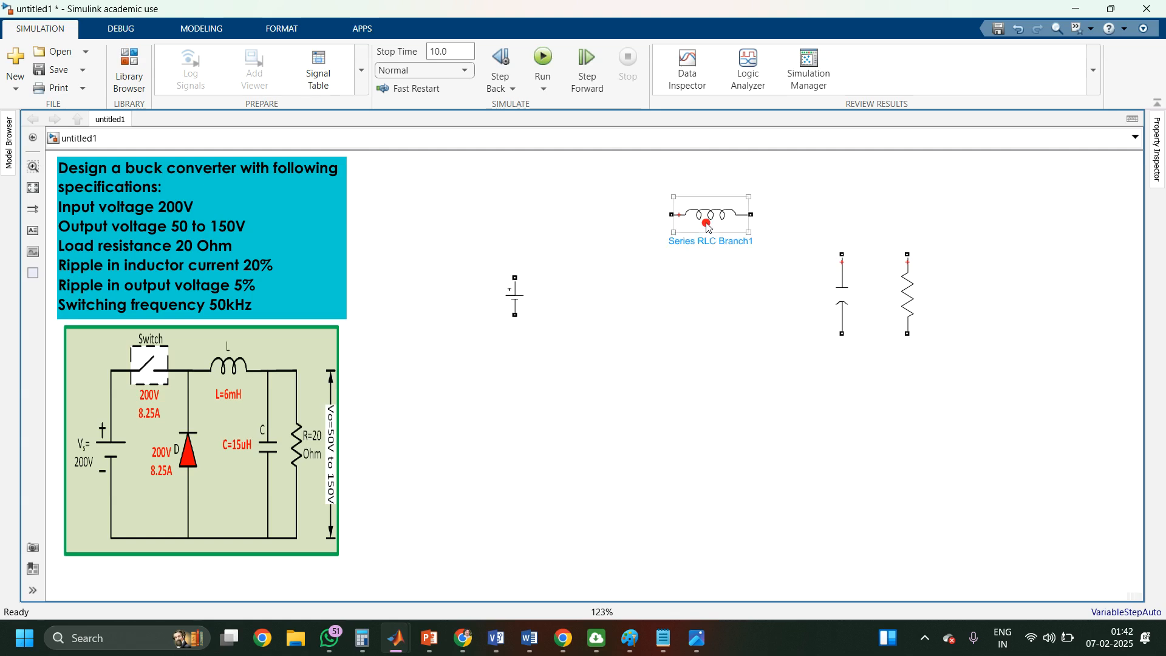
{"action": "left_click", "coordinate": [648, 331]}
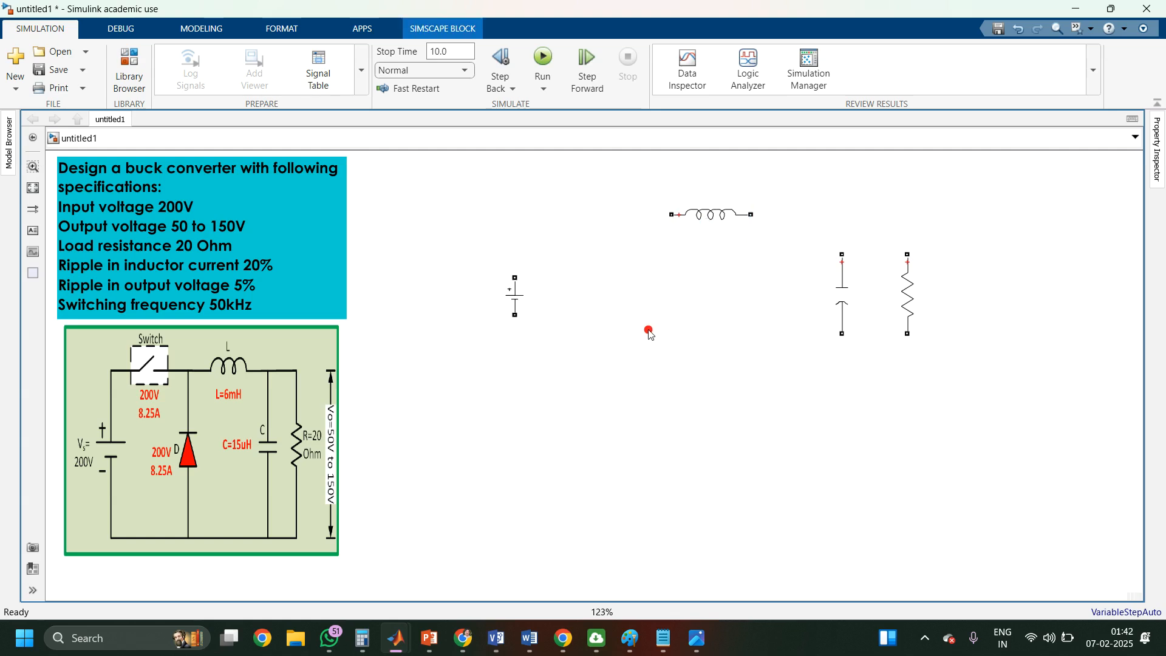
{"action": "double_click", "coordinate": [625, 402]}
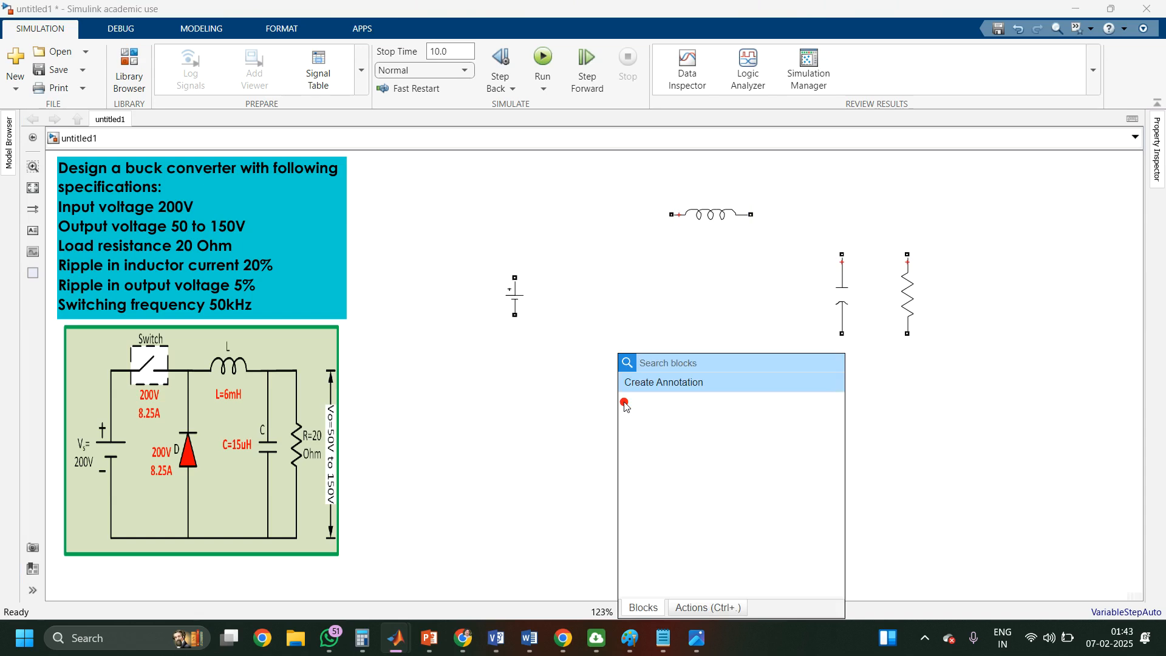
{"action": "type", "text": "mosfe"}
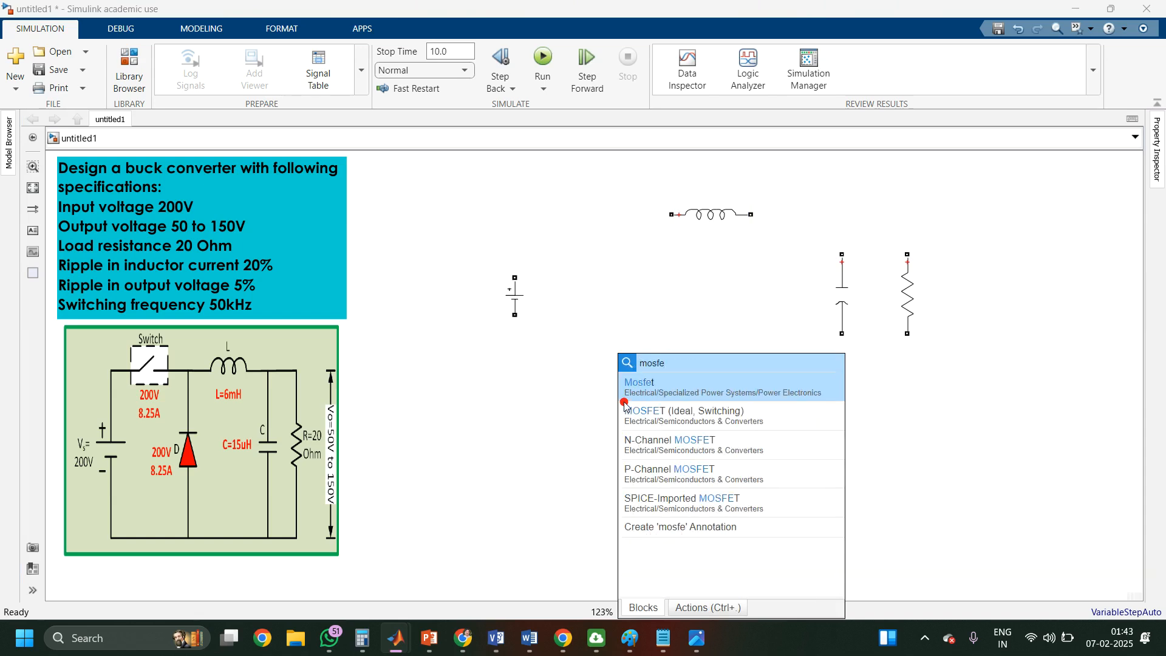
{"action": "left_click", "coordinate": [713, 398]}
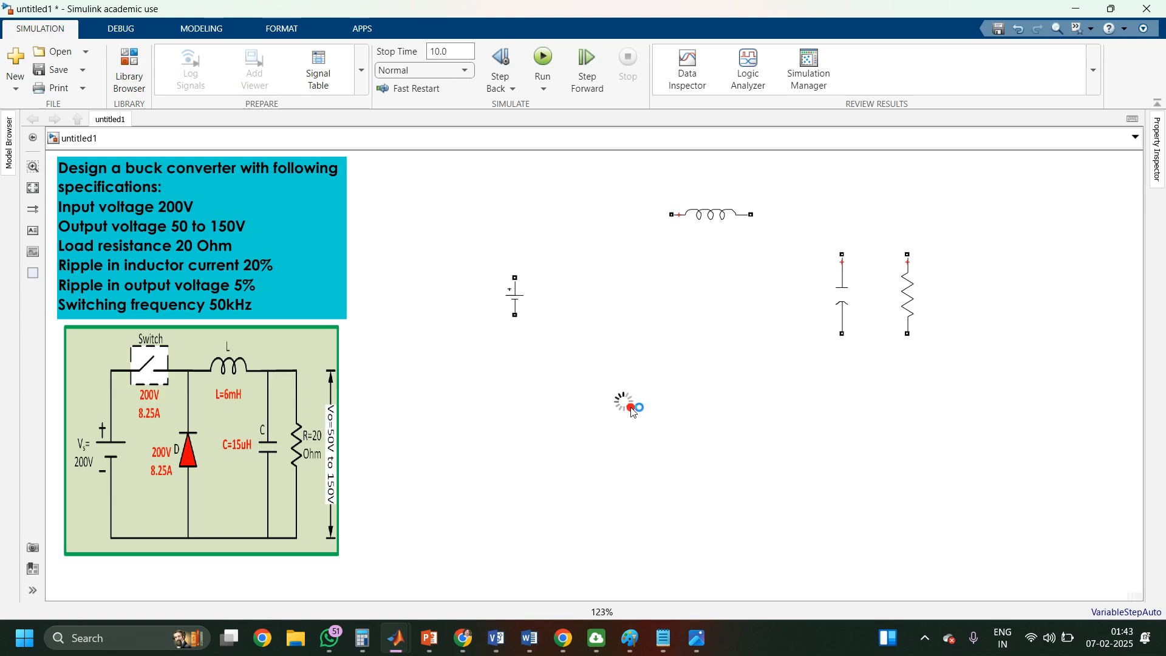
{"action": "mouse_move", "coordinate": [626, 388]}
{"action": "left_mouse_down"}
{"action": "mouse_move", "coordinate": [604, 315]}
{"action": "mouse_move", "coordinate": [603, 224]}
{"action": "mouse_move", "coordinate": [672, 215]}
{"action": "left_mouse_up"}
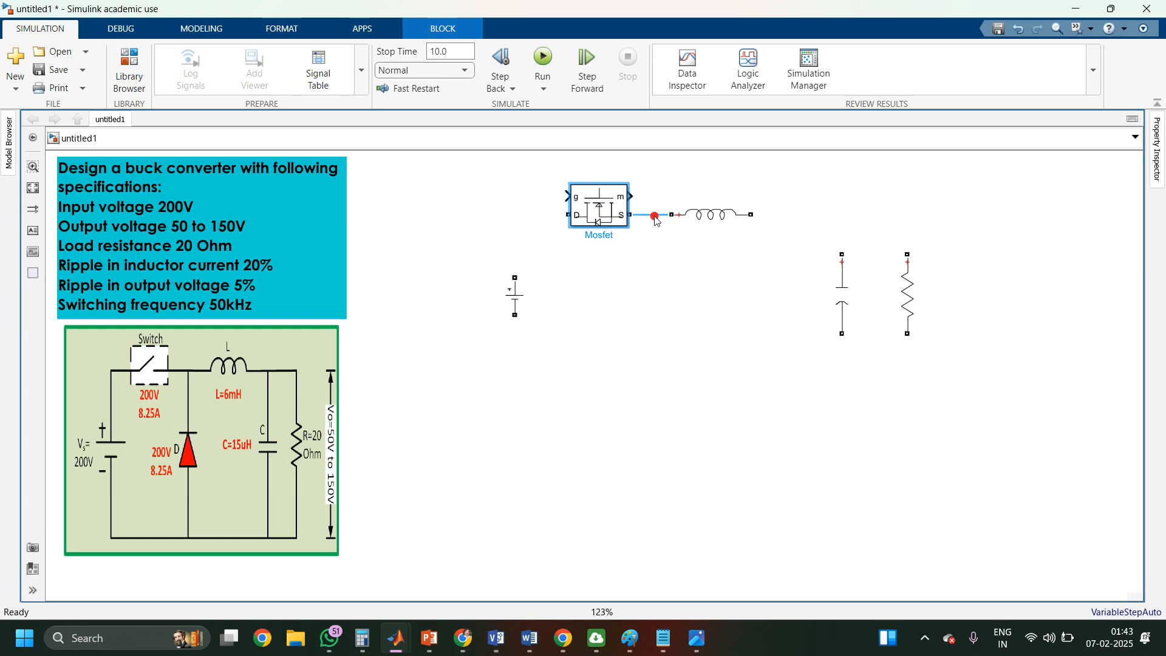
{"action": "left_click_drag", "start_coordinate": [566, 215], "coordinate": [517, 274]}
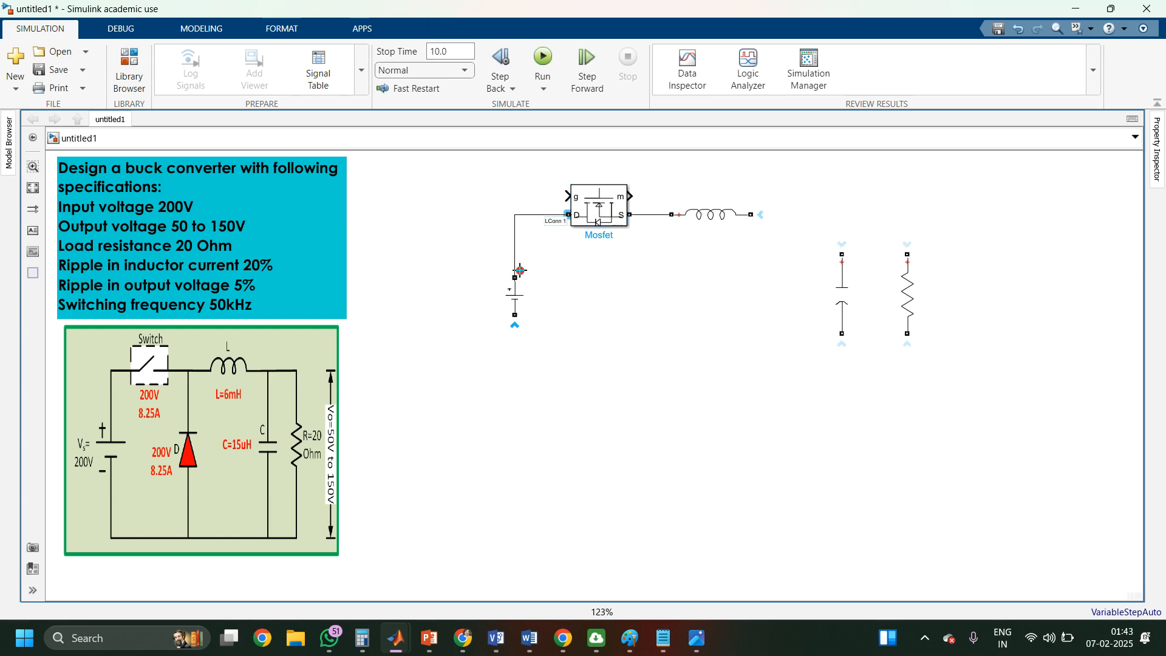
Step: Turn off the measurement port in the Mosfet block's parameters
{"action": "double_click", "coordinate": [597, 219]}
{"action": "left_click", "coordinate": [668, 189]}
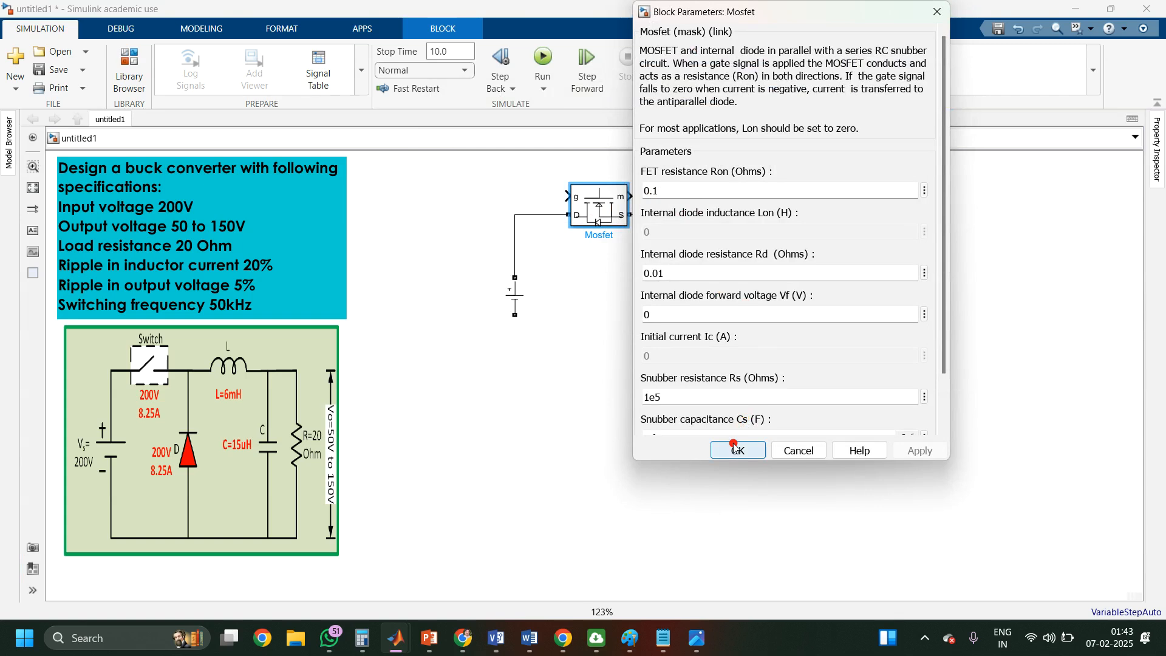
{"action": "scroll", "coordinate": [947, 346], "scroll_direction": "down", "scroll_amount": 2}
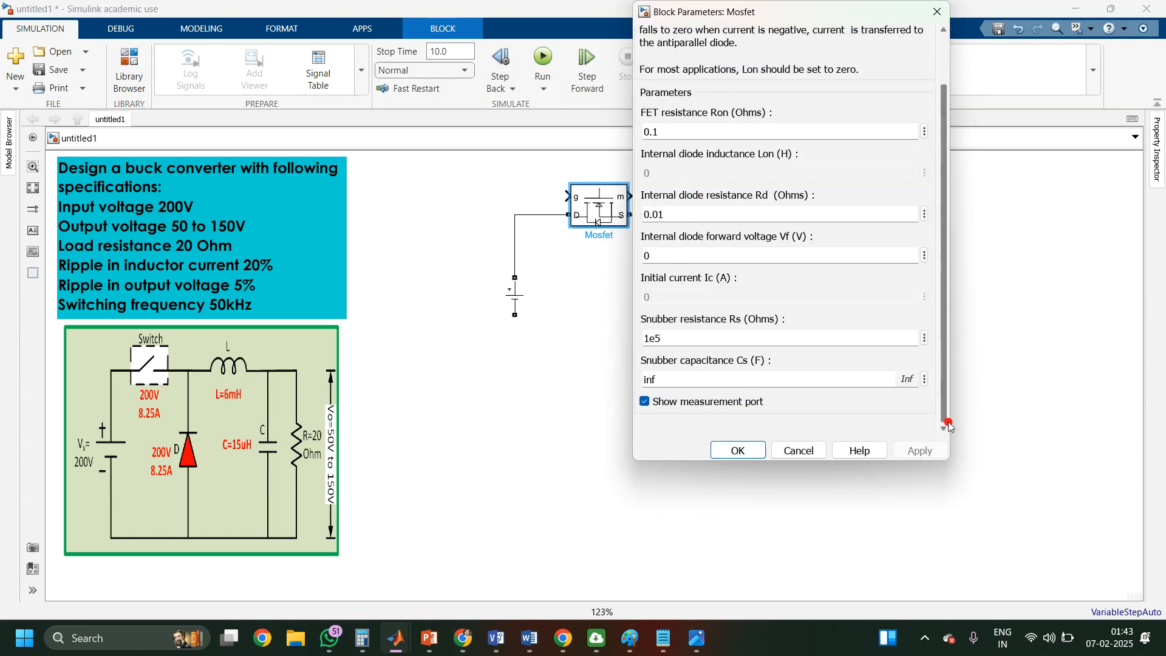
{"action": "left_click", "coordinate": [713, 401]}
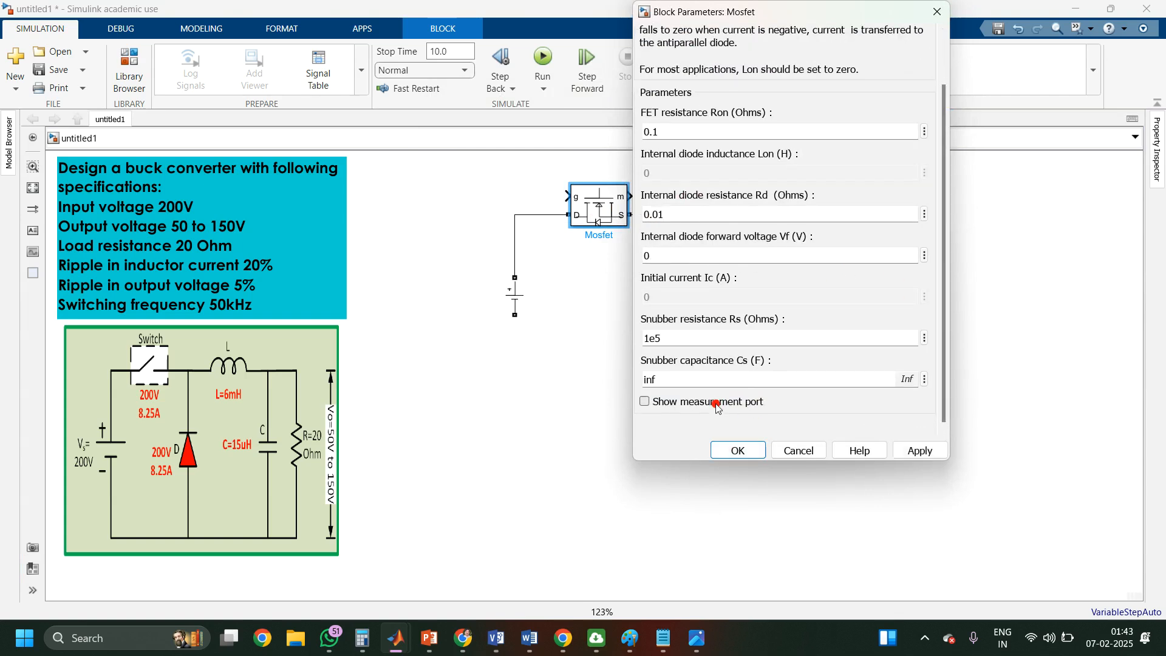
{"action": "left_click", "coordinate": [920, 450]}
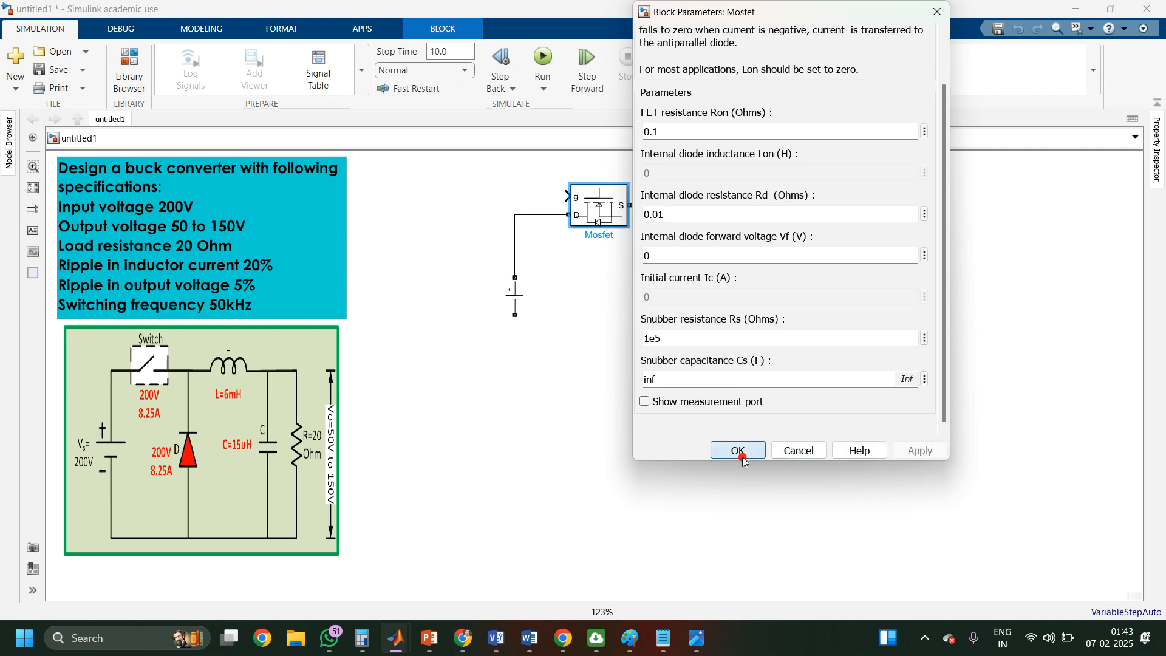
{"action": "left_click", "coordinate": [738, 450]}
Step: Add a From block to the left of the Mosfet and connect its output to the gate input g
{"action": "double_click", "coordinate": [509, 187]}
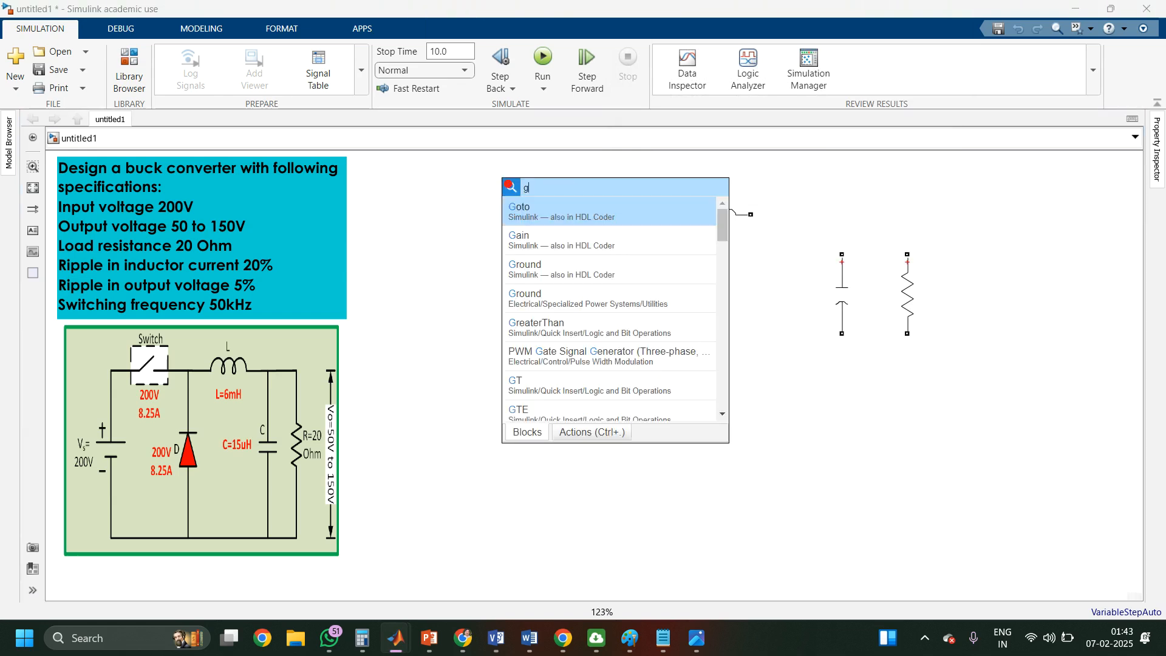
{"action": "type", "text": "from"}
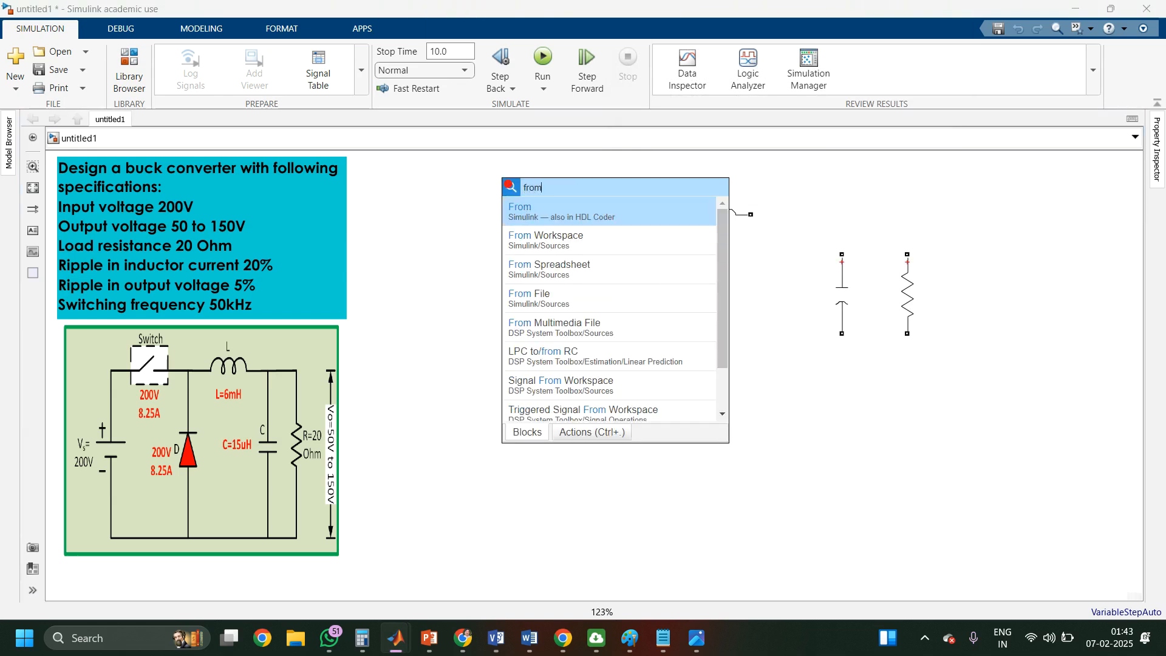
{"action": "left_click", "coordinate": [538, 210]}
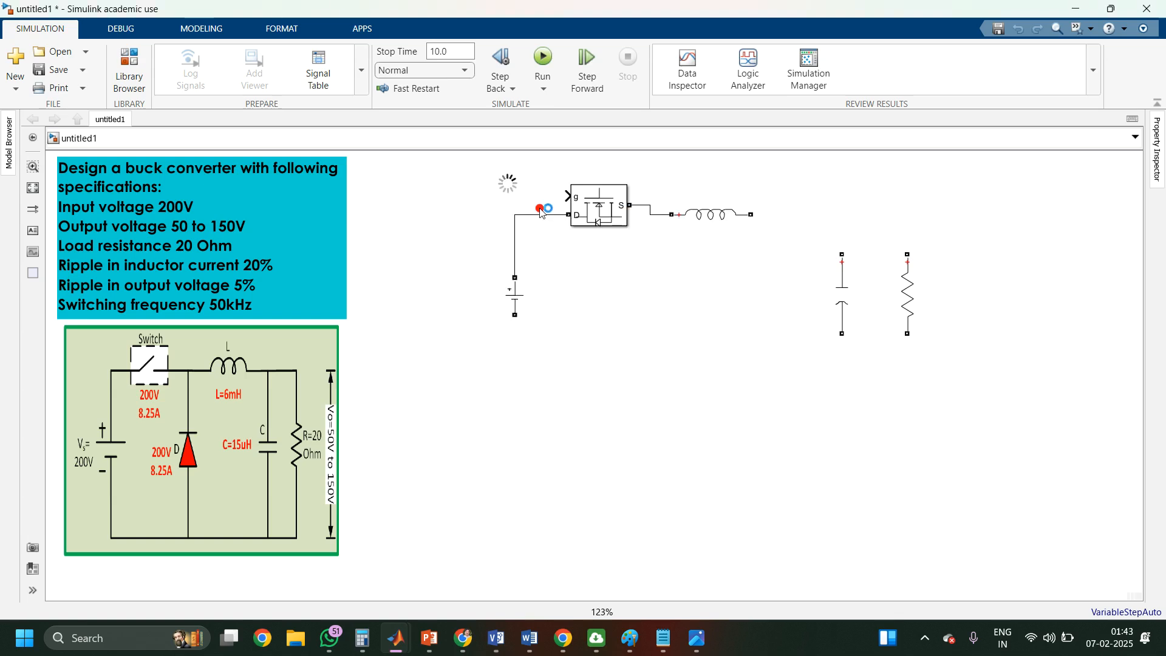
{"action": "left_click_drag", "start_coordinate": [520, 192], "coordinate": [568, 196]}
Step: Set the From block's Goto tag to G
{"action": "left_click", "coordinate": [504, 187]}
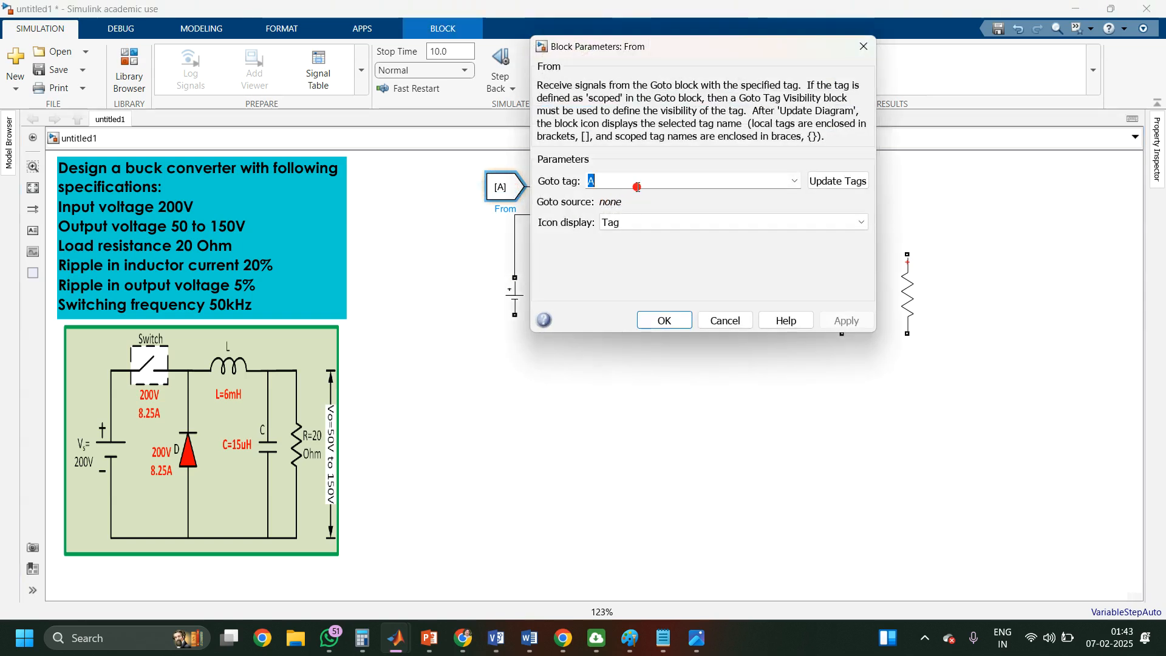
{"action": "type", "text": "Ga"}
{"action": "key", "text": "BackSpace"}
{"action": "key", "text": "BackSpace"}
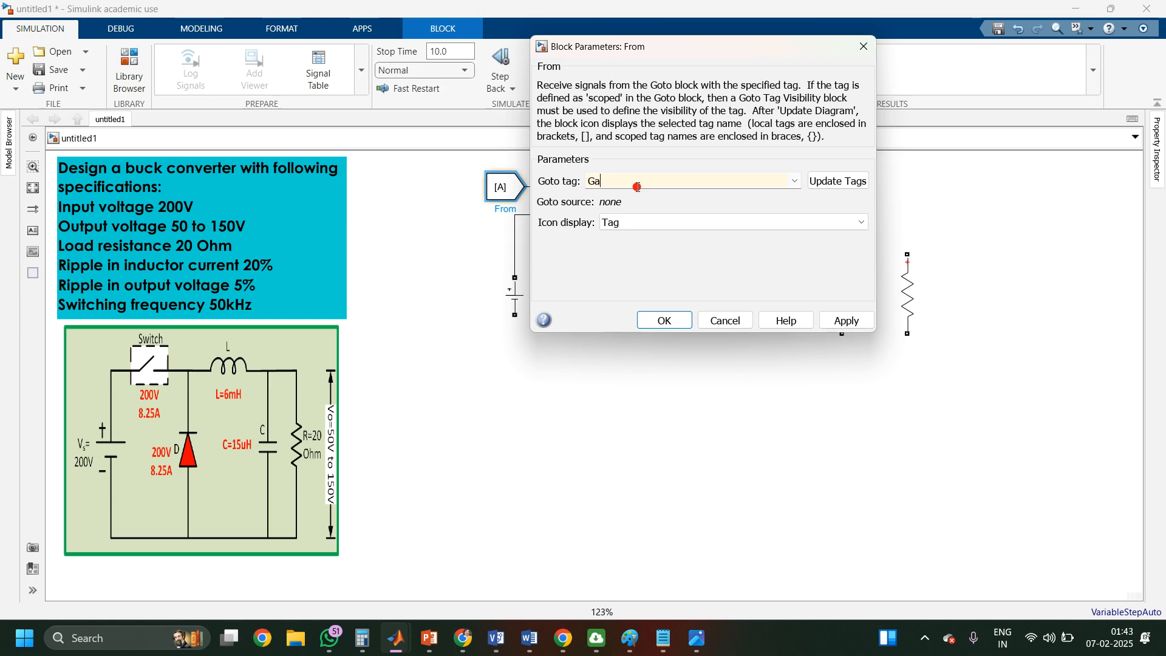
{"action": "left_click", "coordinate": [836, 318]}
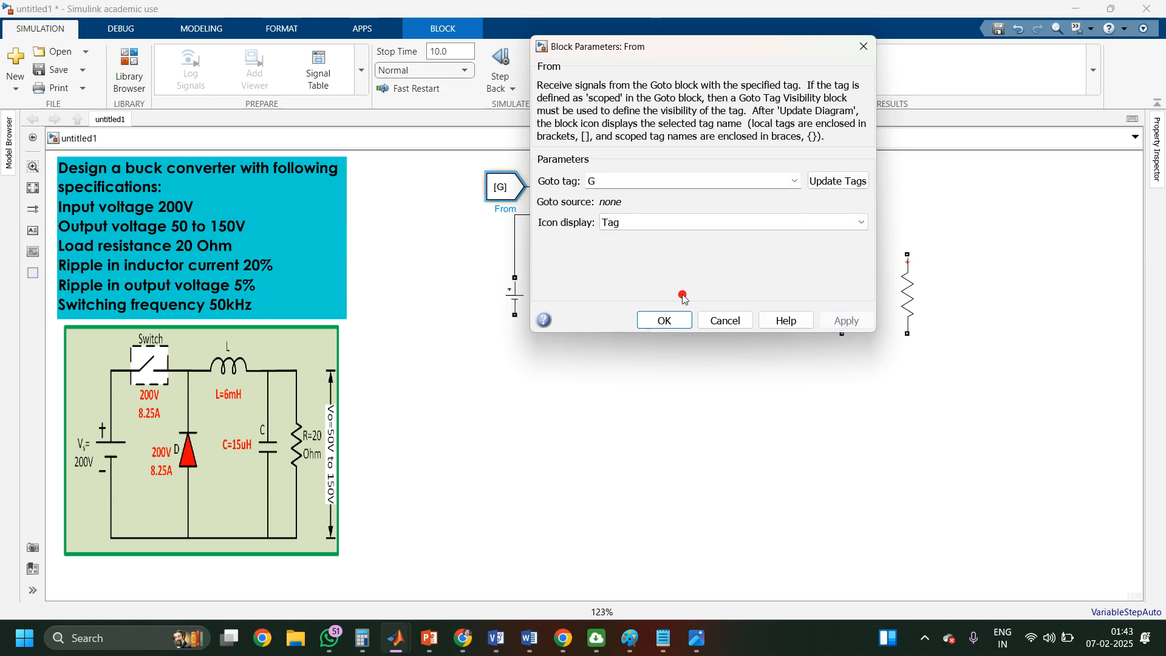
{"action": "left_click", "coordinate": [665, 321]}
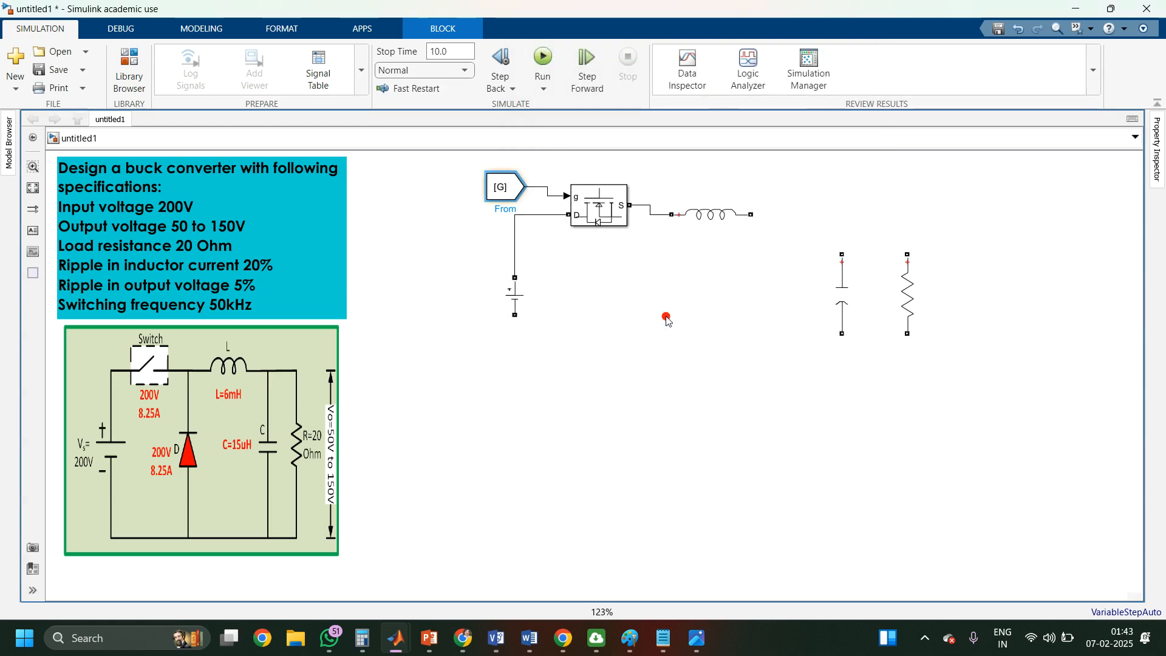
Step: Wire the voltage source's negative terminal to the lower end of the load resistor
{"action": "left_click_drag", "start_coordinate": [515, 315], "coordinate": [907, 337]}
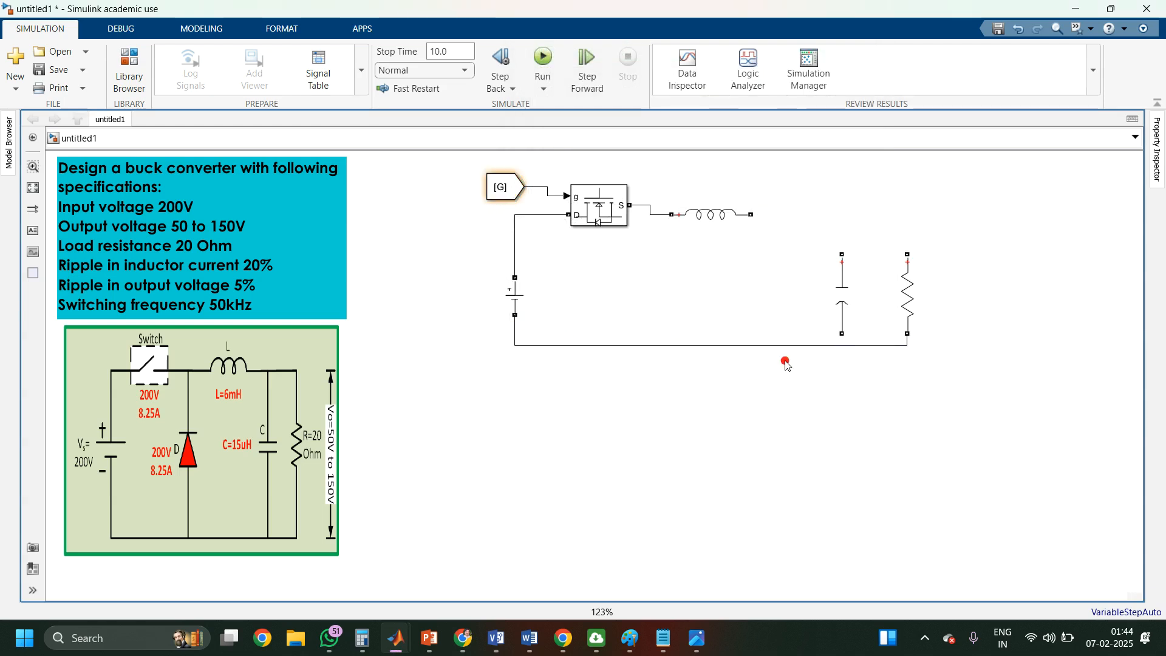
Step: Wire the capacitor in parallel with the load resistor and connect the inductor's free end to their upper terminals, spacing the inductor away from the Mosfet
{"action": "left_click_drag", "start_coordinate": [784, 351], "coordinate": [788, 367]}
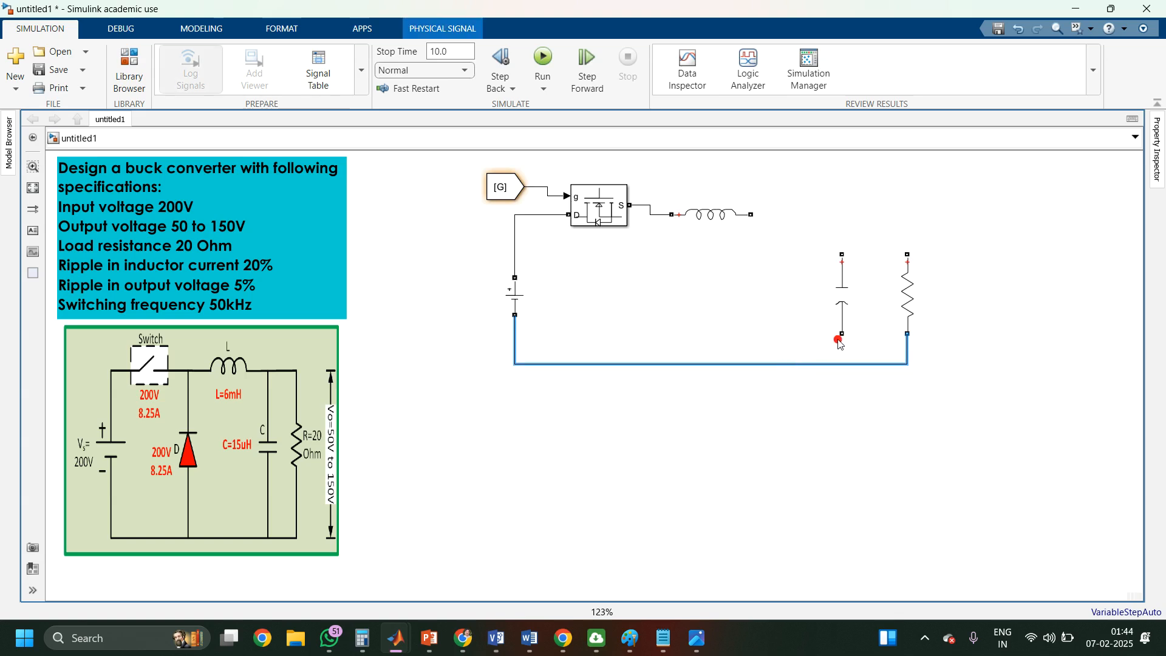
{"action": "left_click_drag", "start_coordinate": [840, 337], "coordinate": [844, 363]}
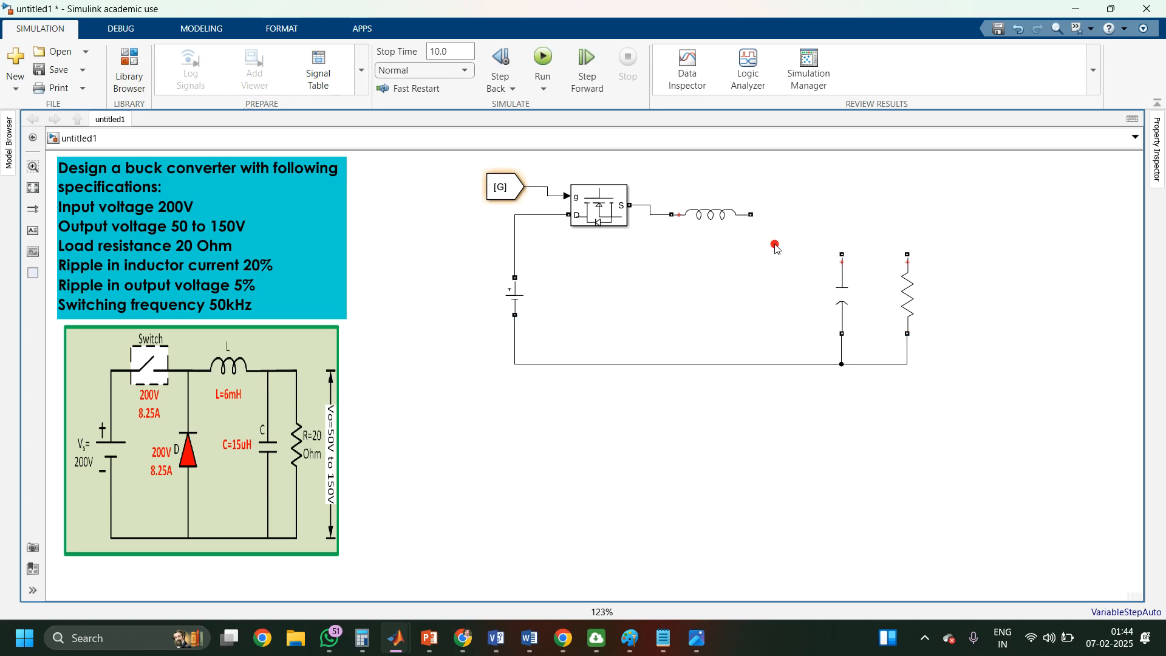
{"action": "left_click_drag", "start_coordinate": [751, 214], "coordinate": [841, 215]}
{"action": "left_click_drag", "start_coordinate": [741, 229], "coordinate": [796, 227]}
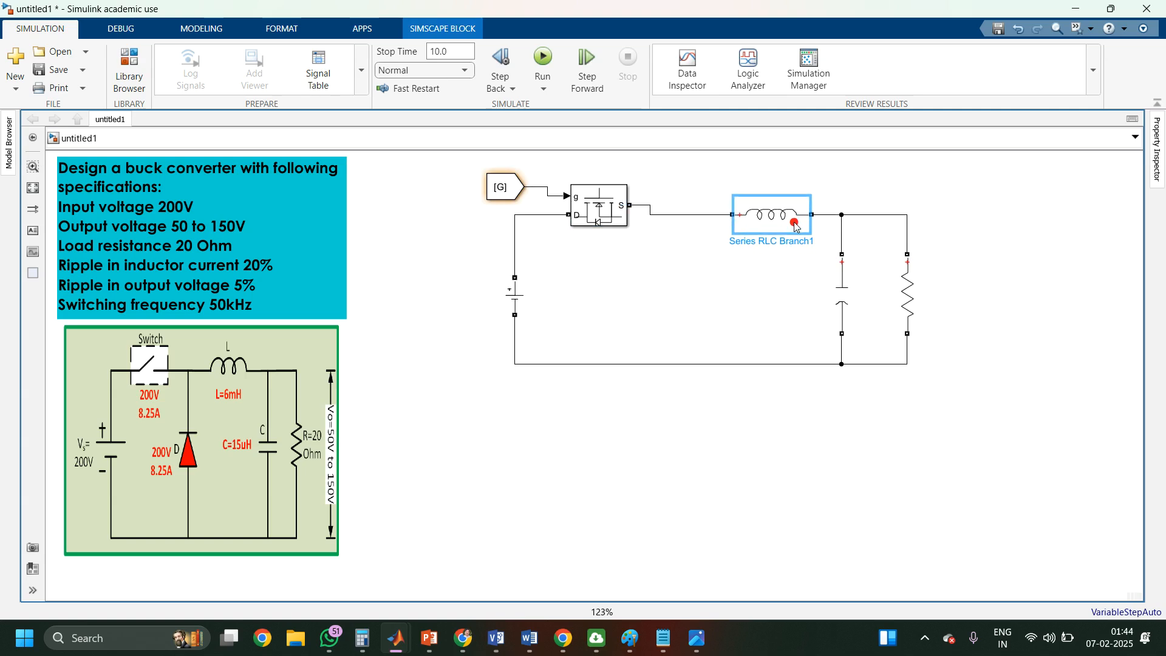
{"action": "left_click", "coordinate": [683, 291]}
Step: Add a Specialized Power Systems Diode, rotate it to conduct upward, and connect it between the Mosfet-inductor node and the return line
{"action": "double_click", "coordinate": [609, 486]}
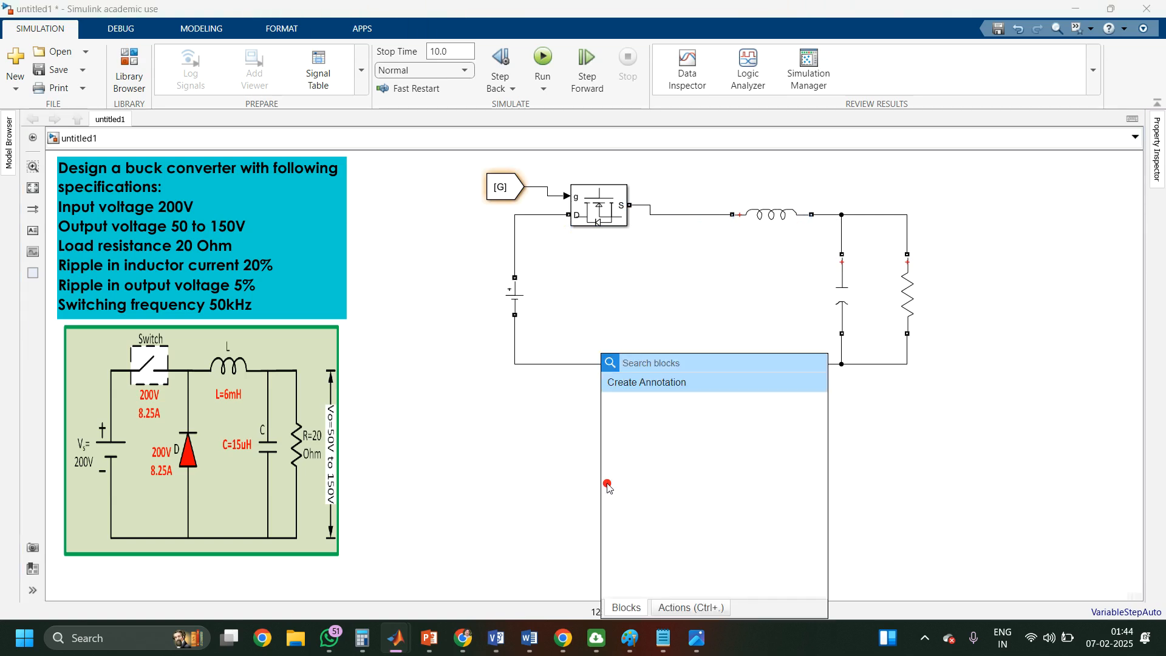
{"action": "type", "text": "diode"}
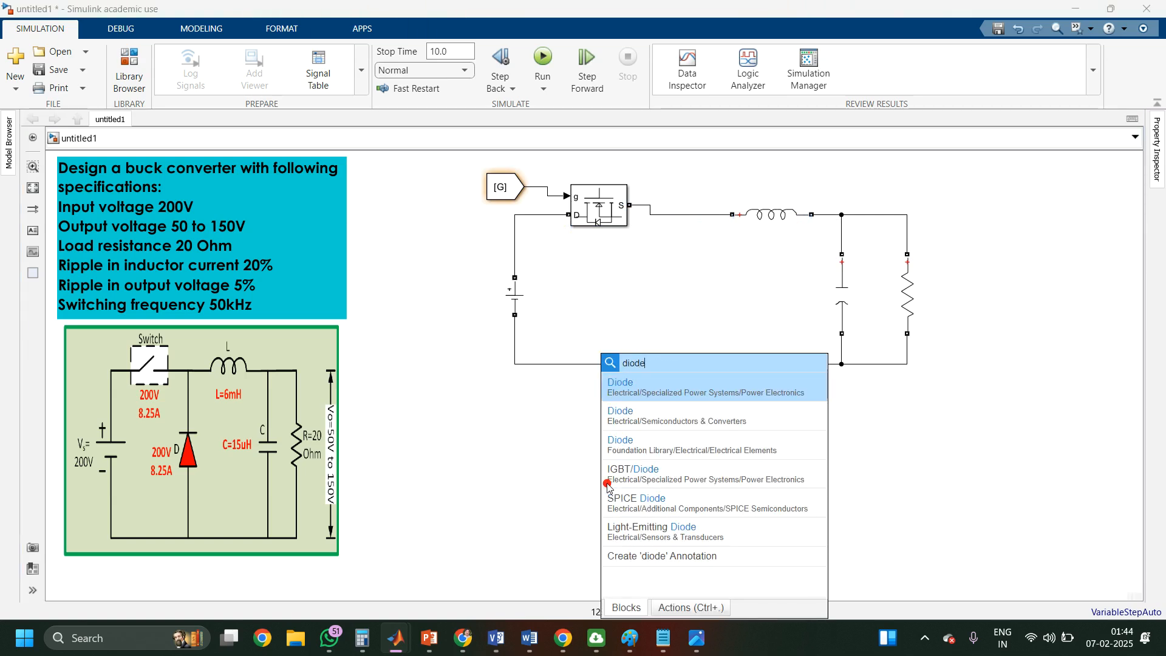
{"action": "key", "text": "Return"}
{"action": "left_click_drag", "start_coordinate": [609, 487], "coordinate": [712, 214]}
{"action": "key", "text": "ctrl+r"}
{"action": "key", "text": "ctrl+r"}
{"action": "key", "text": "ctrl+r"}
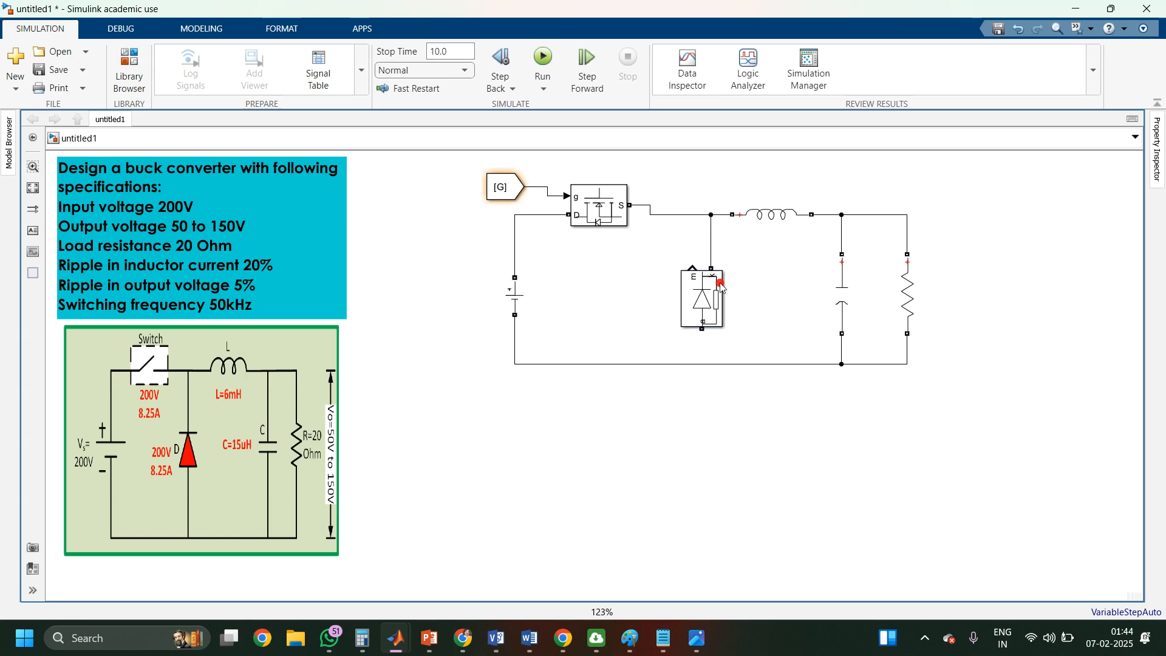
{"action": "left_click_drag", "start_coordinate": [703, 332], "coordinate": [704, 364]}
Step: Turn off the measurement port in the Diode block's parameters
{"action": "double_click", "coordinate": [692, 318]}
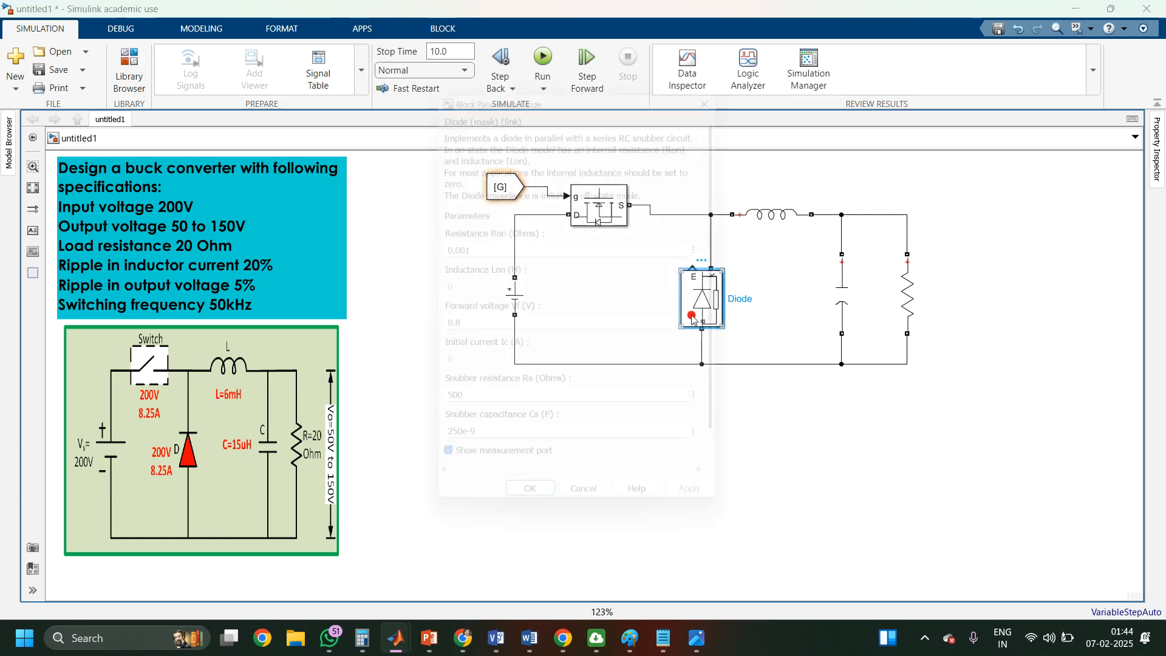
{"action": "left_click", "coordinate": [817, 462]}
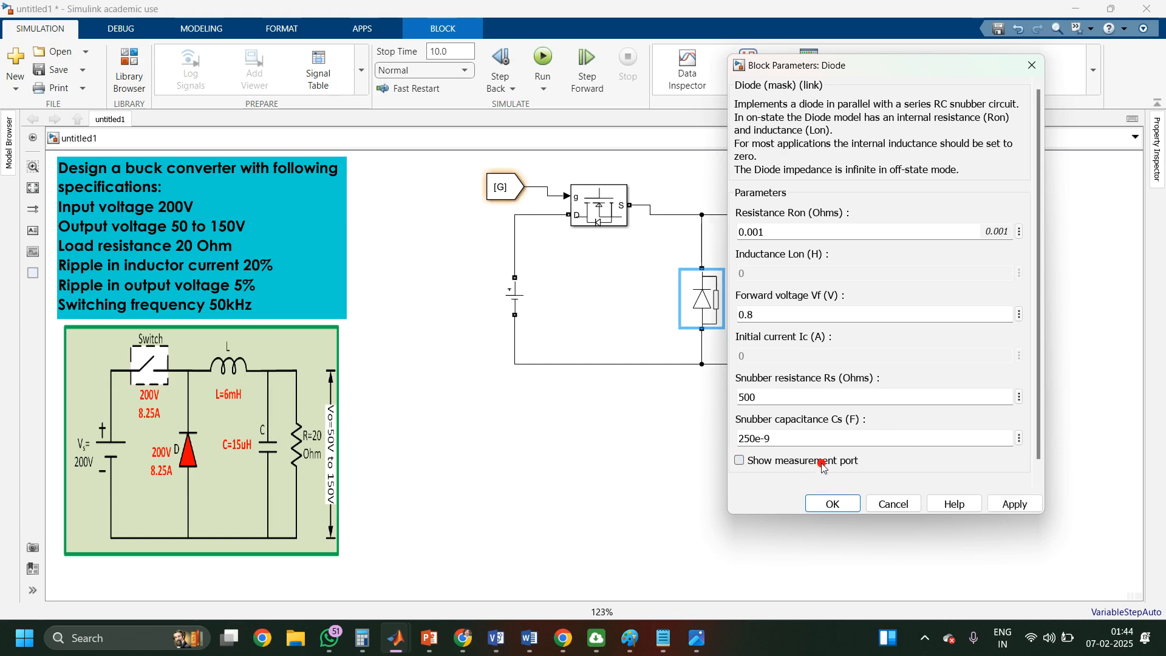
{"action": "left_click", "coordinate": [1007, 503]}
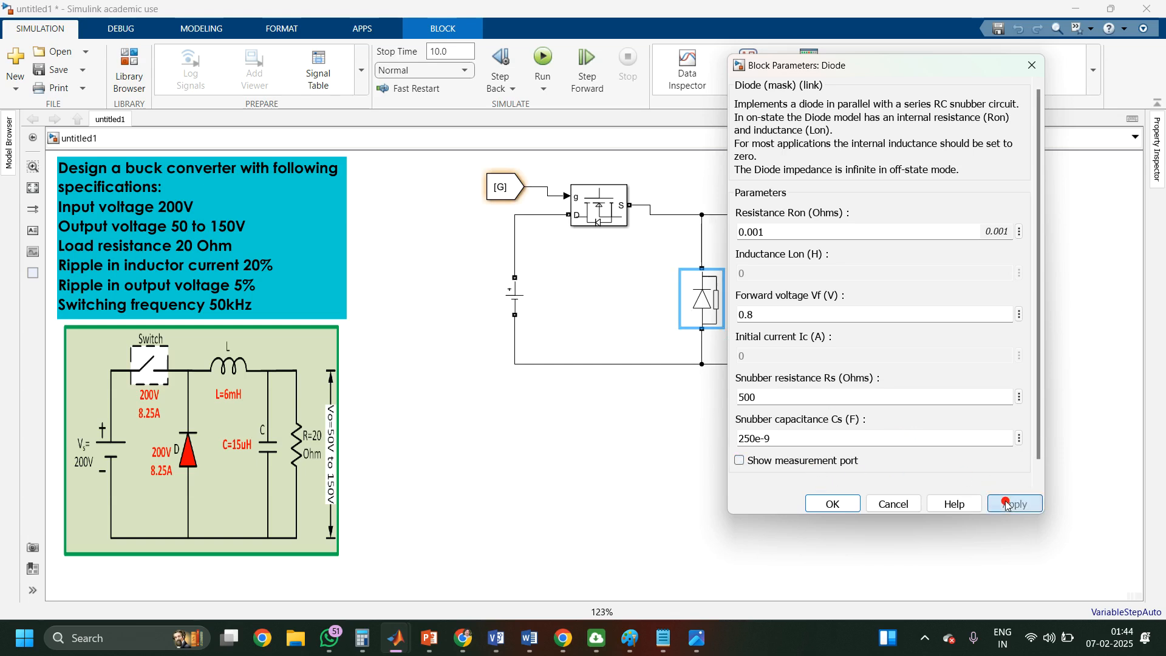
{"action": "left_click", "coordinate": [849, 504]}
{"action": "left_click", "coordinate": [787, 492]}
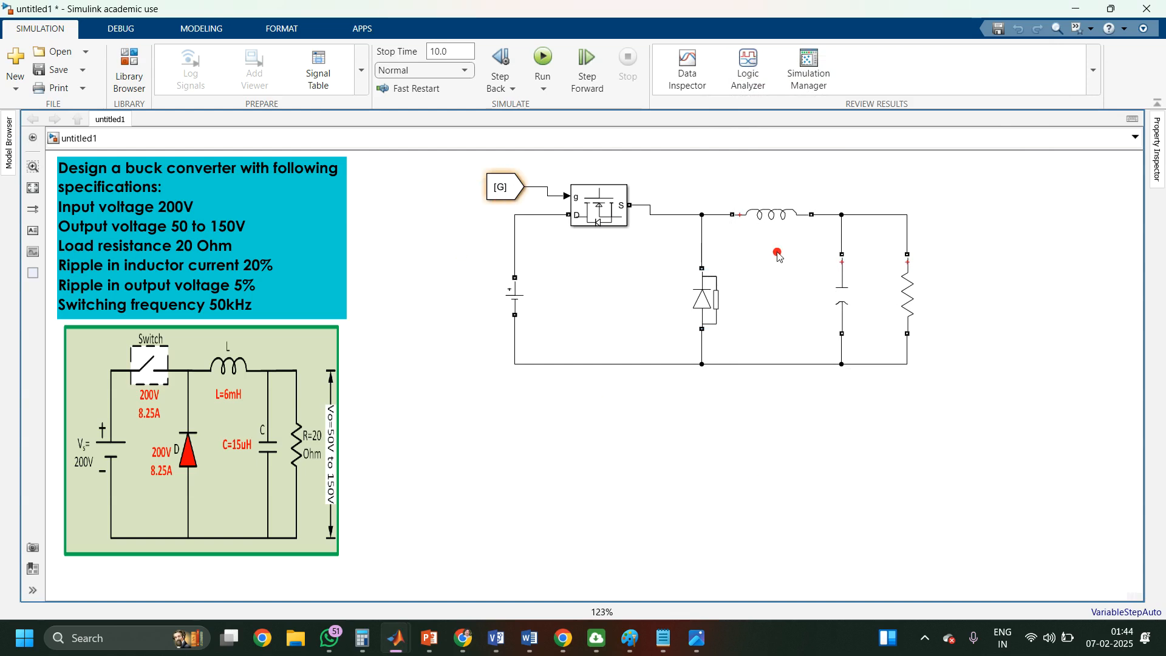
Step: Add a Voltage Measurement block beside the load resistor and wire its + and - terminals across the load
{"action": "double_click", "coordinate": [980, 268]}
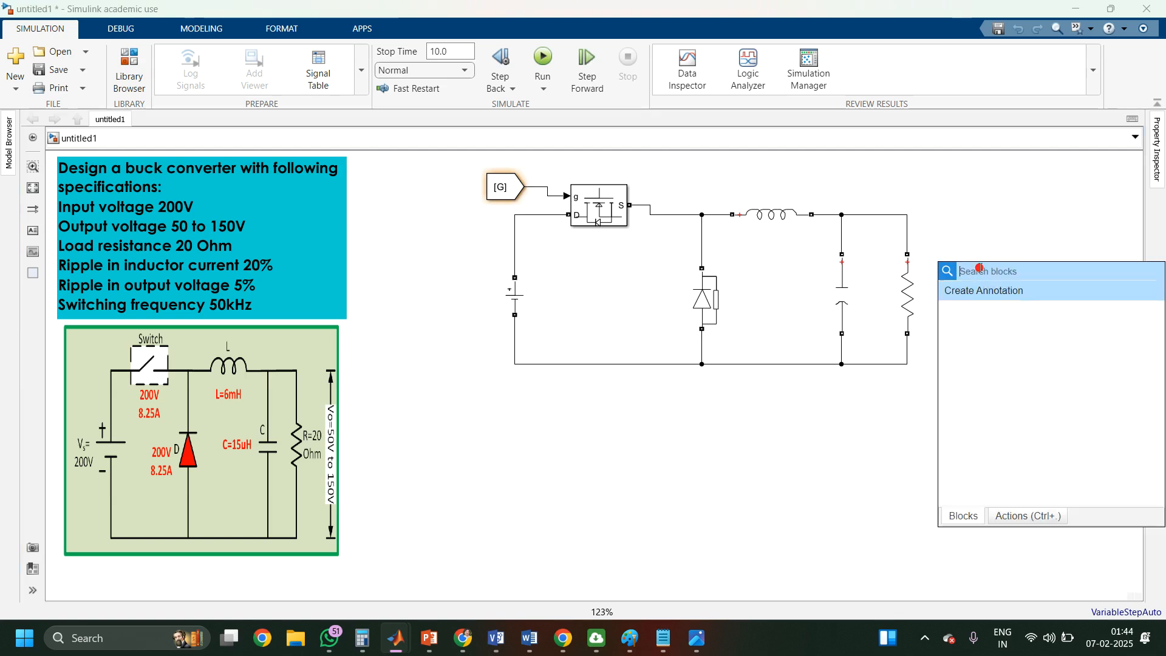
{"action": "type", "text": "volta"}
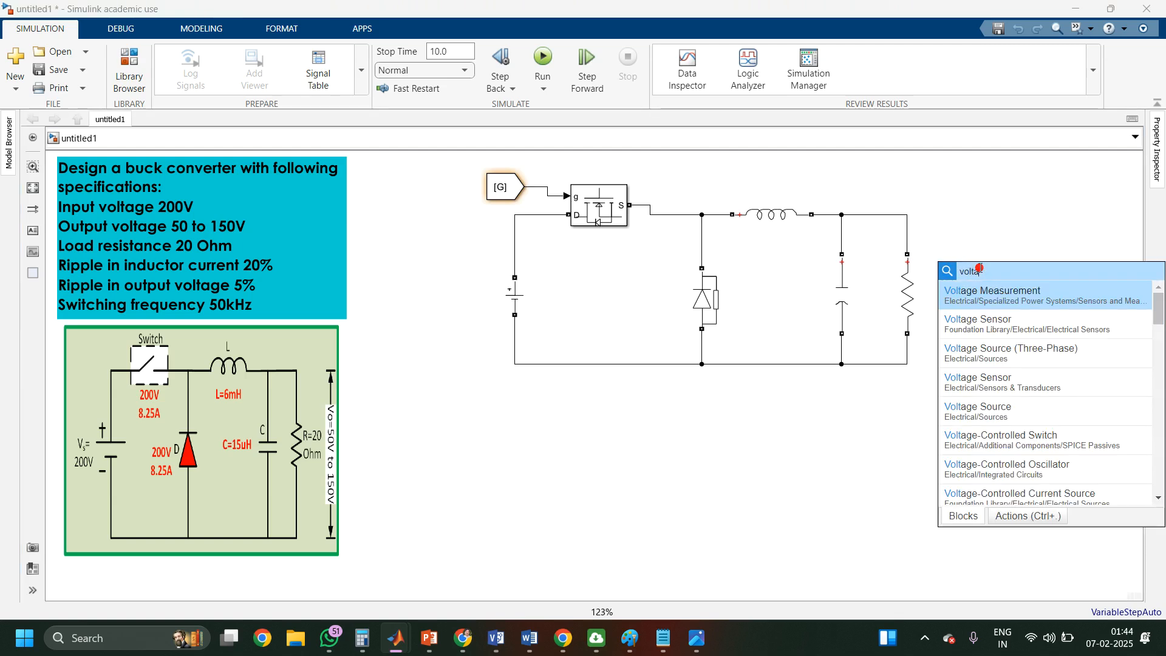
{"action": "key", "text": "Return"}
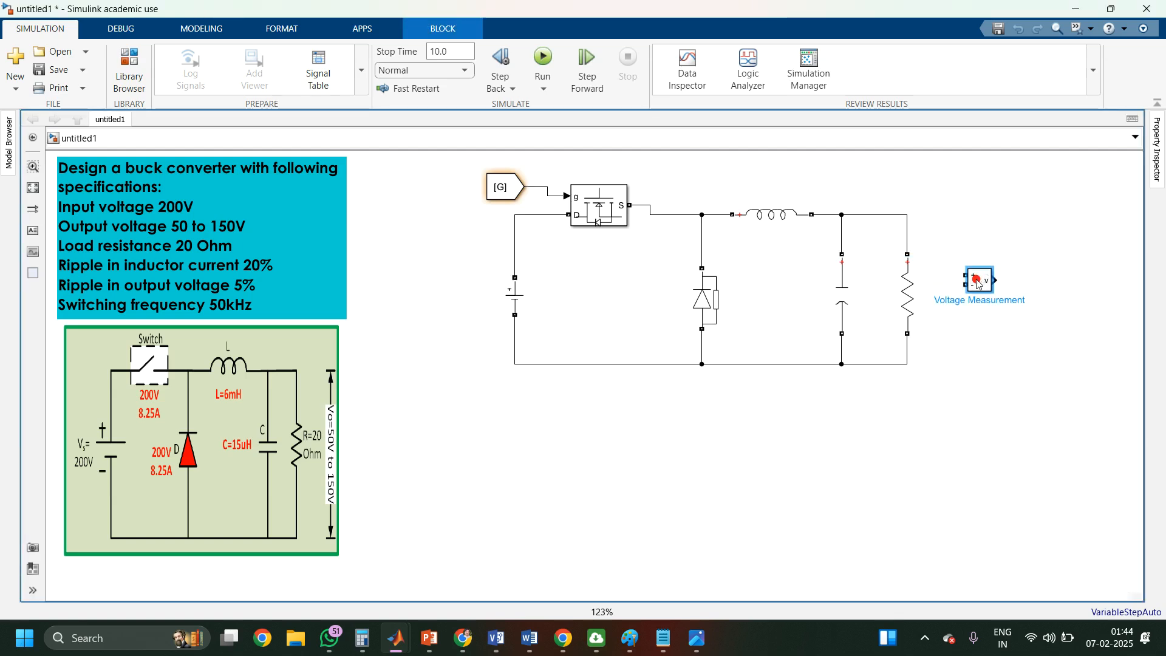
{"action": "left_click_drag", "start_coordinate": [960, 270], "coordinate": [934, 215]}
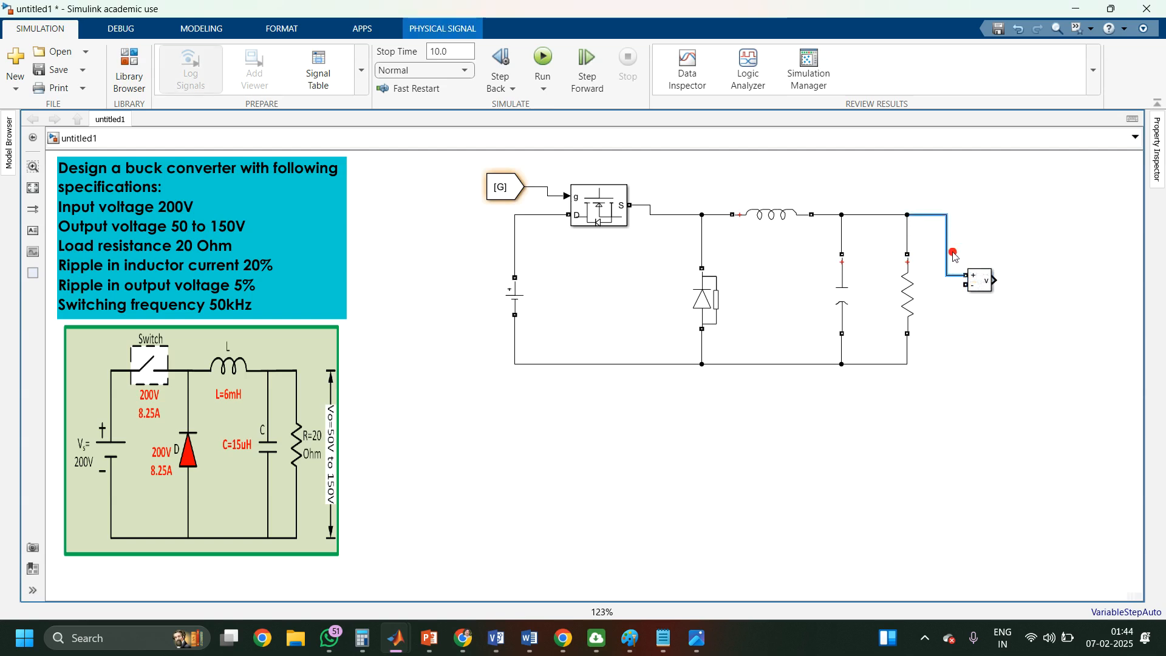
{"action": "left_click_drag", "start_coordinate": [966, 283], "coordinate": [909, 363]}
Step: Add a Goto block and connect it to the Voltage Measurement block's output
{"action": "double_click", "coordinate": [1051, 283]}
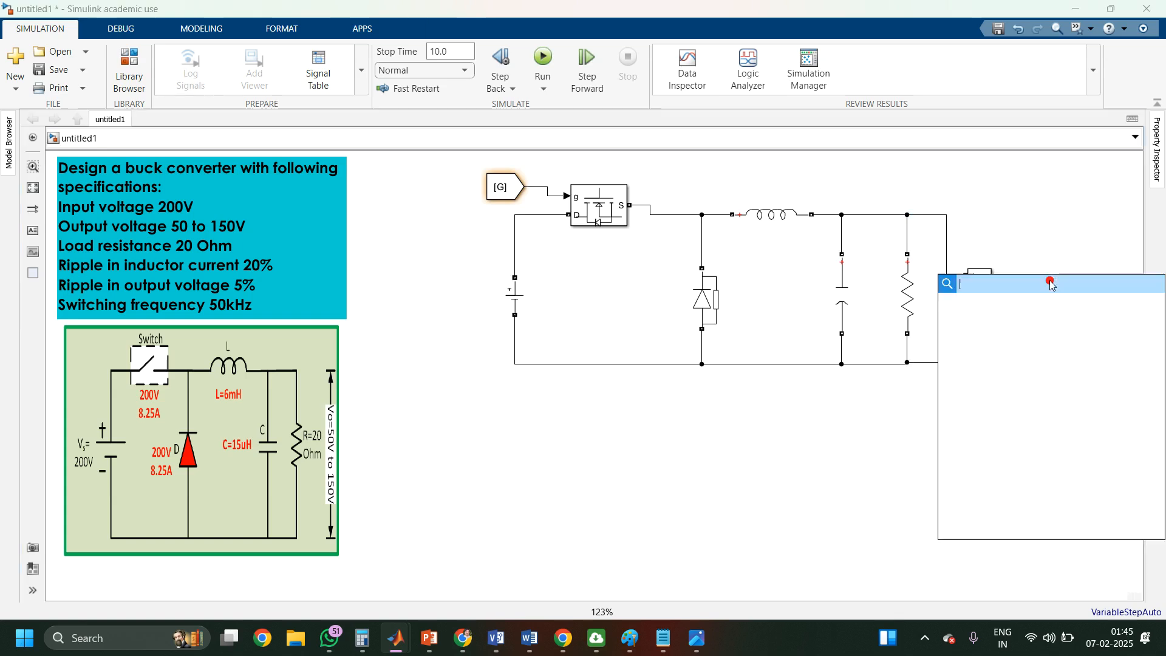
{"action": "type", "text": "goto"}
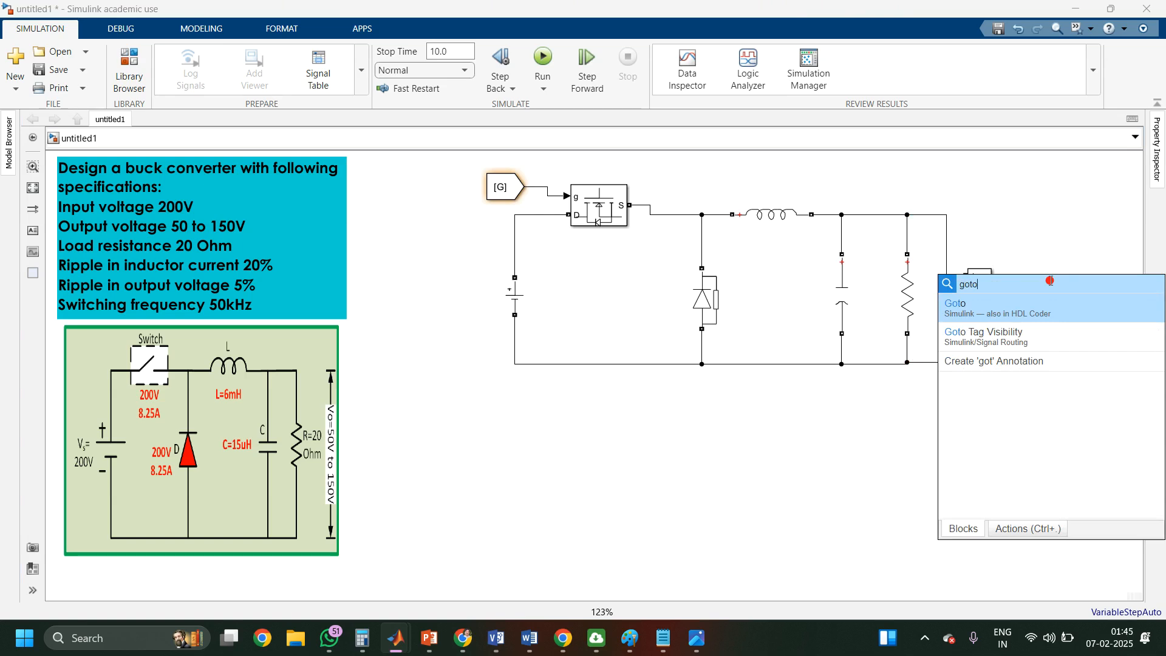
{"action": "key", "text": "Return"}
{"action": "left_click_drag", "start_coordinate": [1043, 281], "coordinate": [1037, 281]}
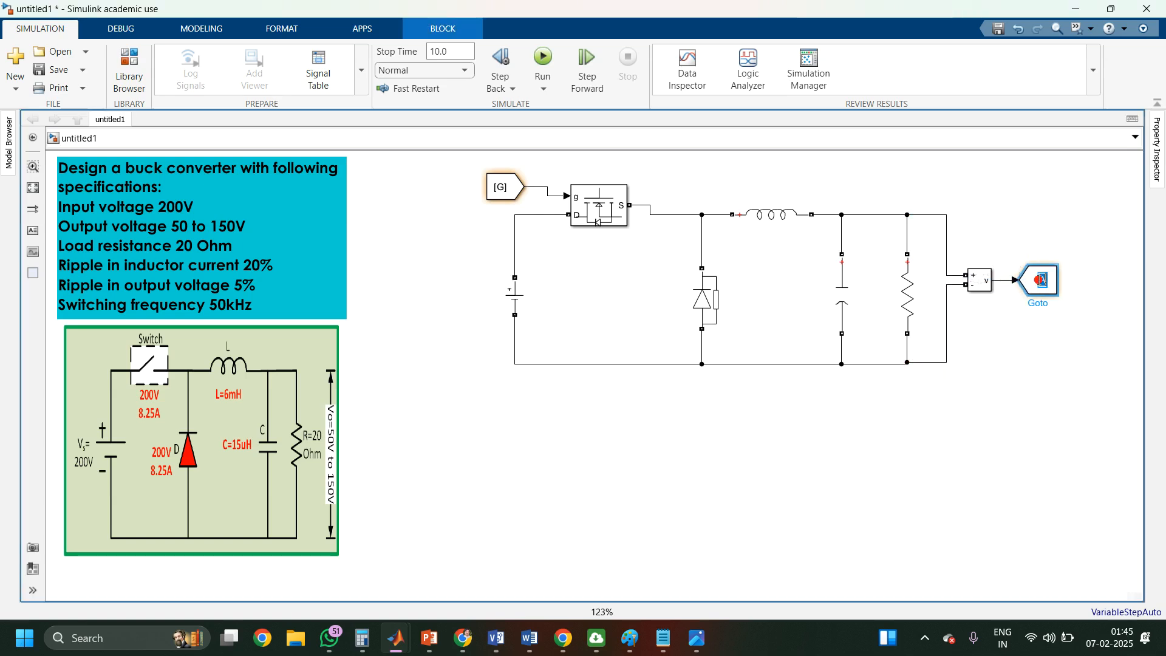
Step: Set the Goto block's tag to Vo and its tag visibility to global
{"action": "double_click", "coordinate": [1039, 281]}
{"action": "double_click", "coordinate": [718, 246]}
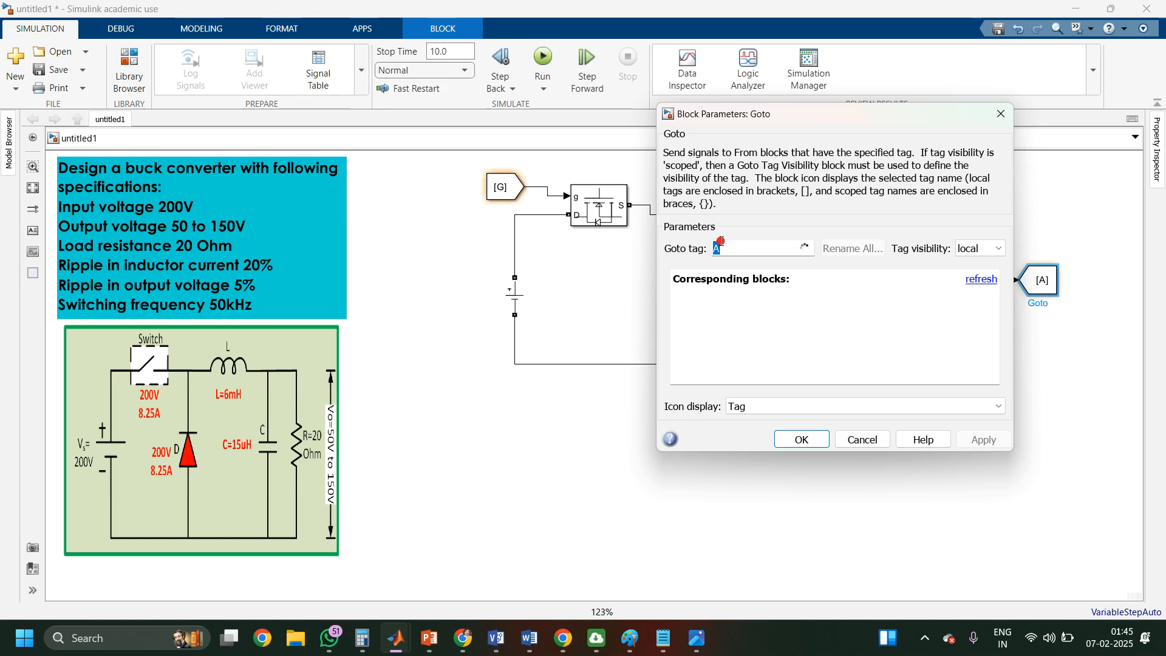
{"action": "type", "text": "Vo"}
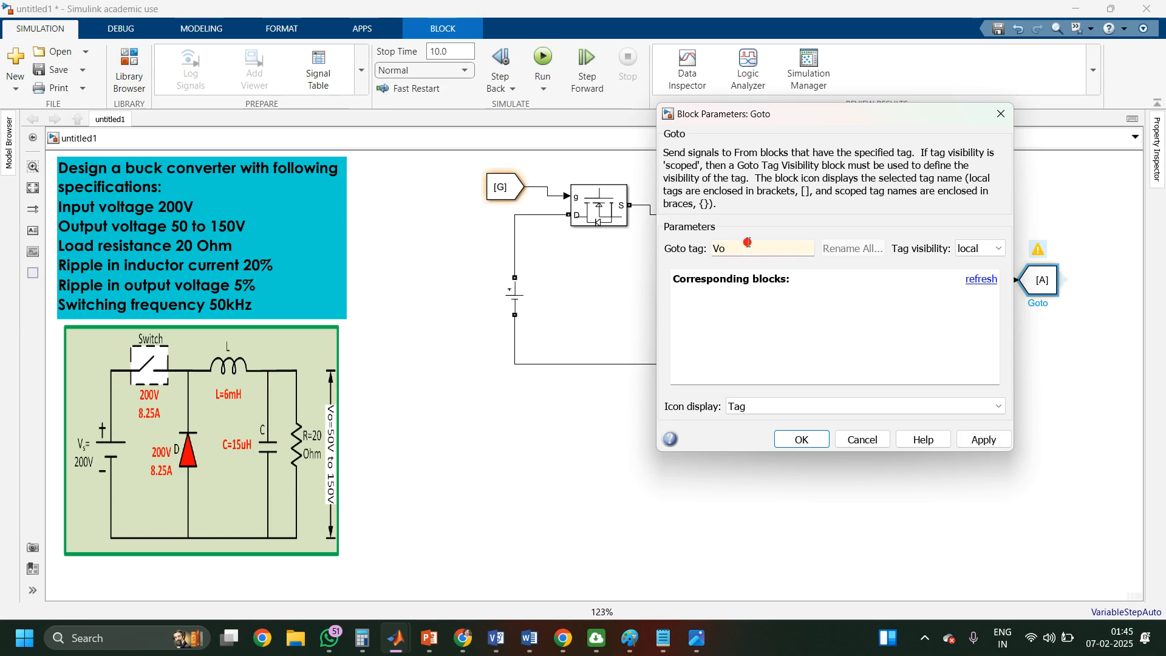
{"action": "left_click", "coordinate": [974, 247]}
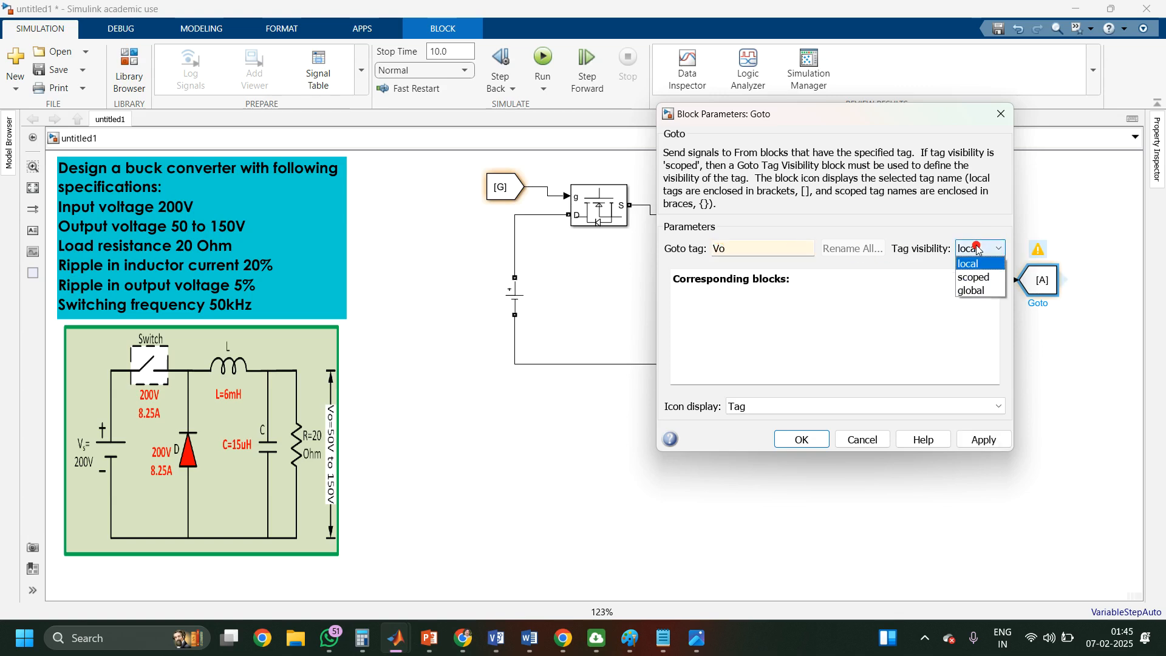
{"action": "left_click", "coordinate": [969, 292]}
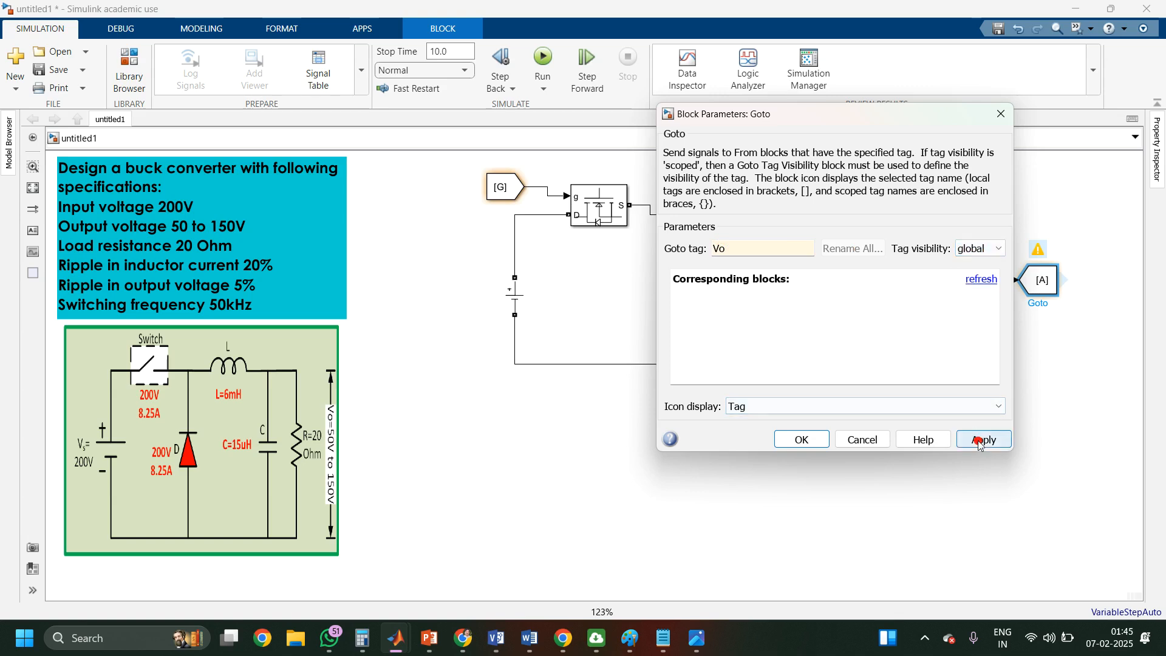
{"action": "left_click", "coordinate": [980, 439]}
{"action": "left_click", "coordinate": [802, 439]}
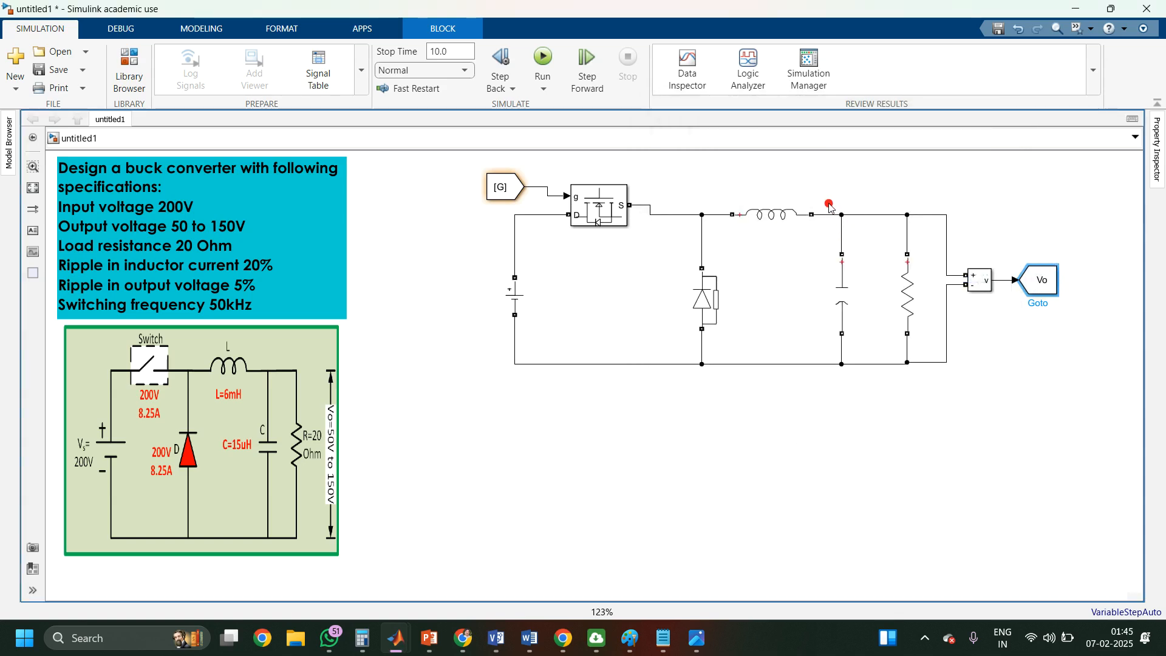
Step: Move the capacitor branch closer to the load resistor to free space after the inductor
{"action": "left_click", "coordinate": [841, 247]}
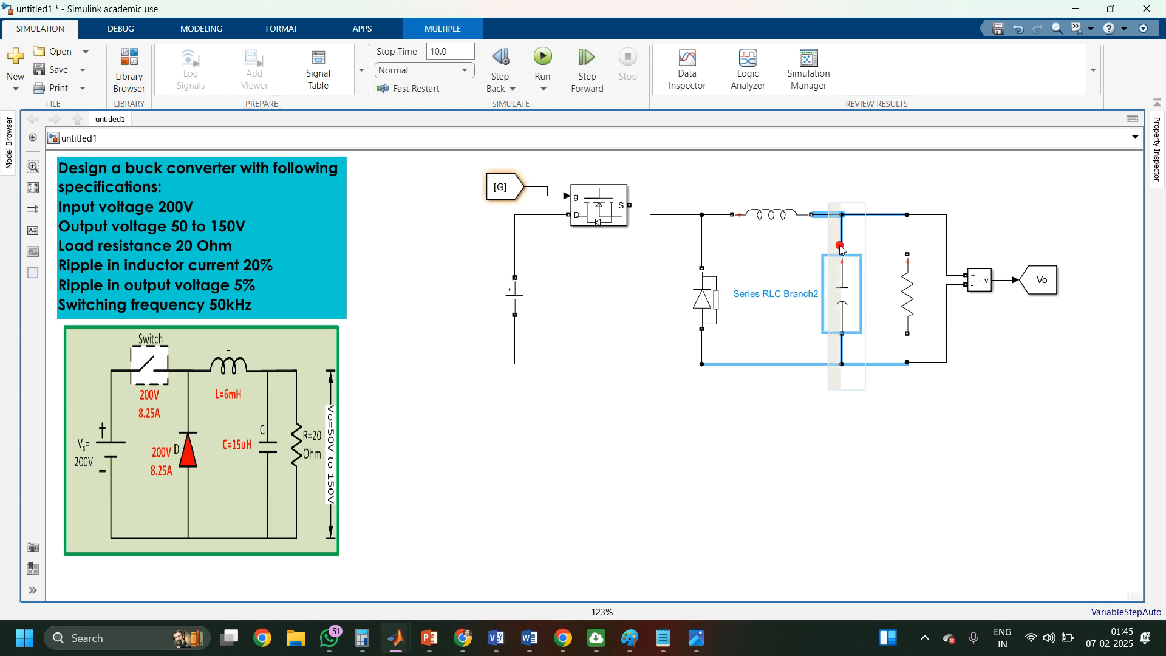
{"action": "left_click_drag", "start_coordinate": [841, 247], "coordinate": [875, 246]}
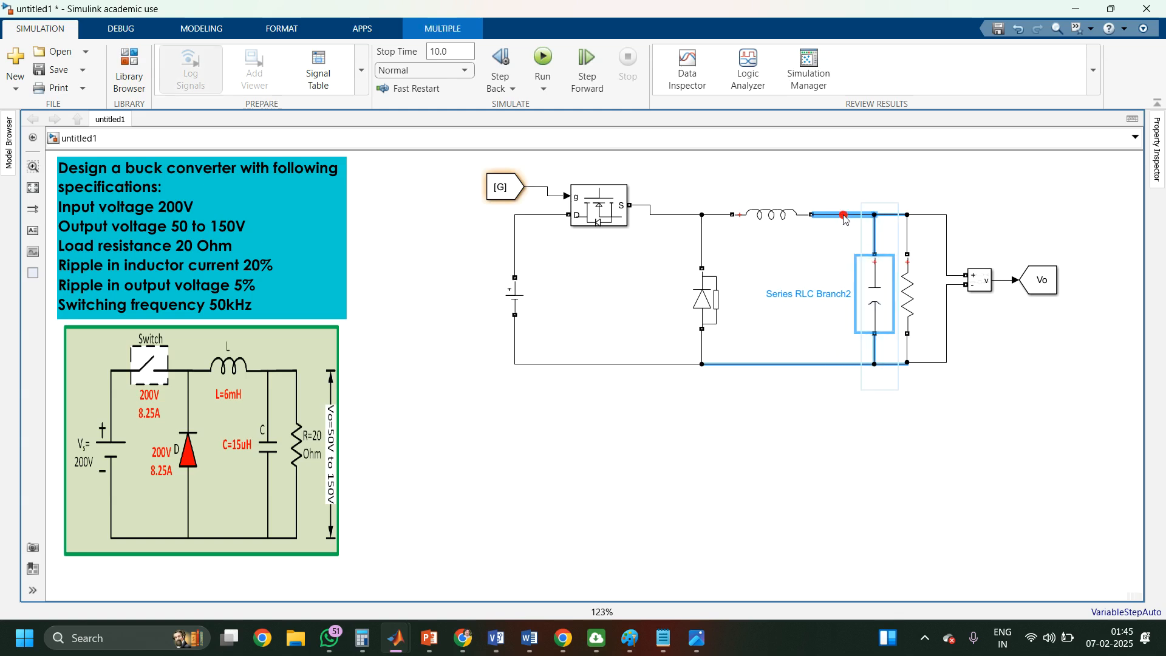
{"action": "left_click", "coordinate": [829, 247]}
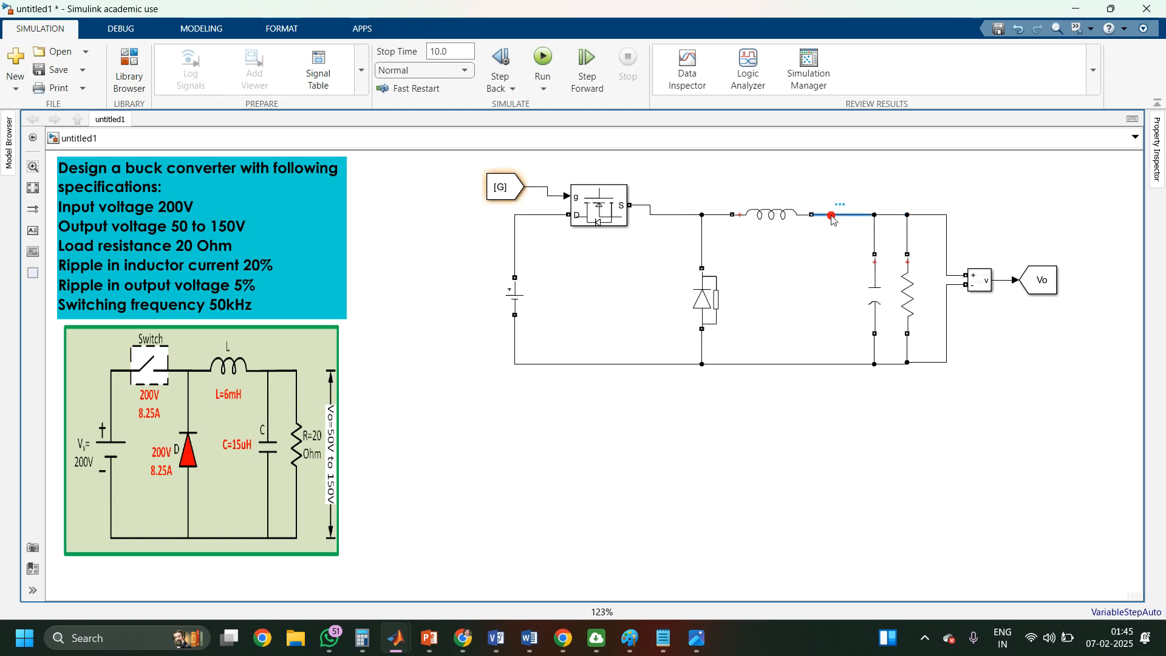
Step: Insert a Specialized Power Systems Current Measurement block in the line between the inductor and the capacitor branch, aligned with the wire
{"action": "left_click", "coordinate": [834, 220]}
{"action": "left_click", "coordinate": [823, 177]}
{"action": "double_click", "coordinate": [826, 177]}
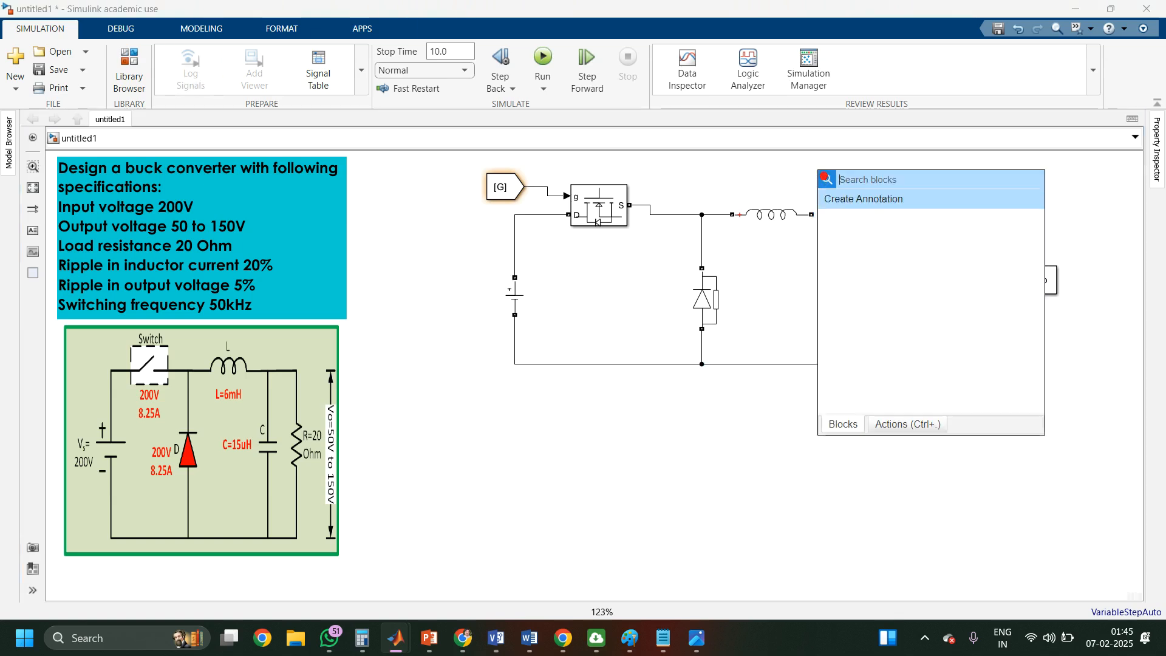
{"action": "type", "text": "curren"}
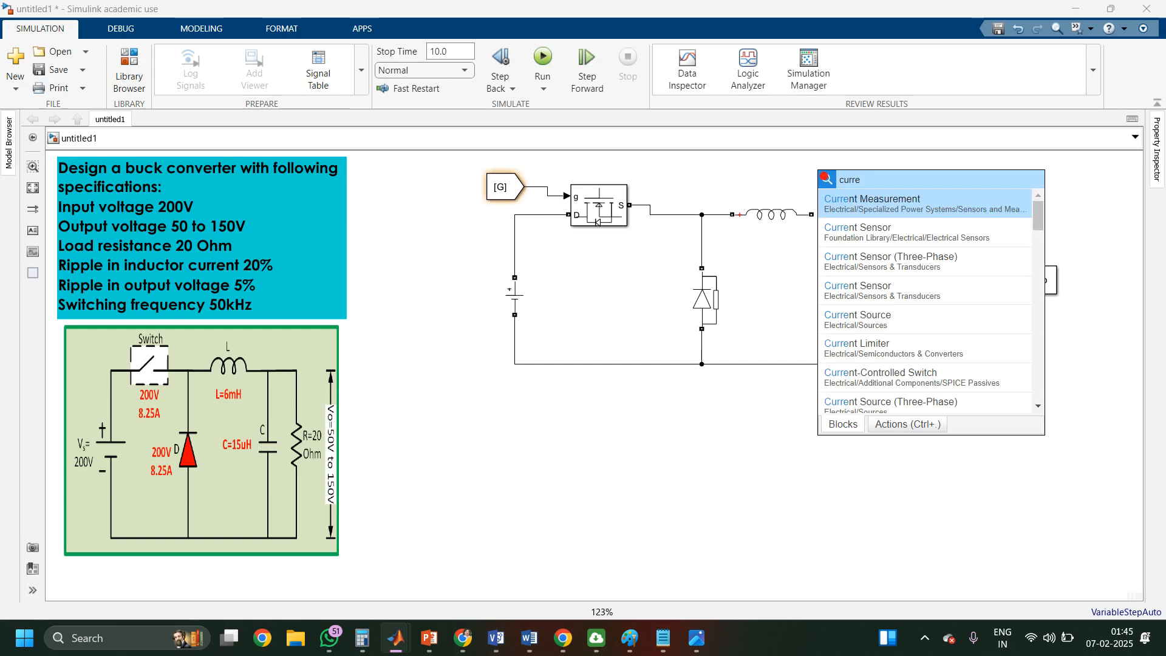
{"action": "left_click", "coordinate": [888, 206]}
{"action": "left_click_drag", "start_coordinate": [820, 183], "coordinate": [874, 217]}
{"action": "left_click", "coordinate": [840, 213]}
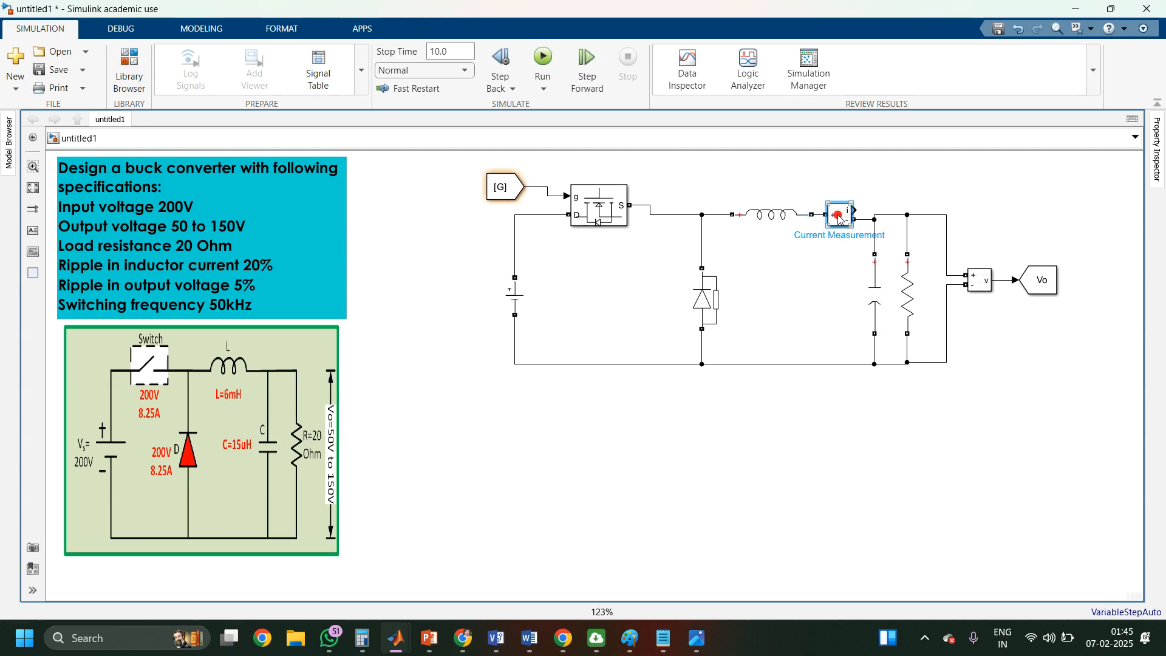
{"action": "left_click_drag", "start_coordinate": [840, 212], "coordinate": [840, 207]}
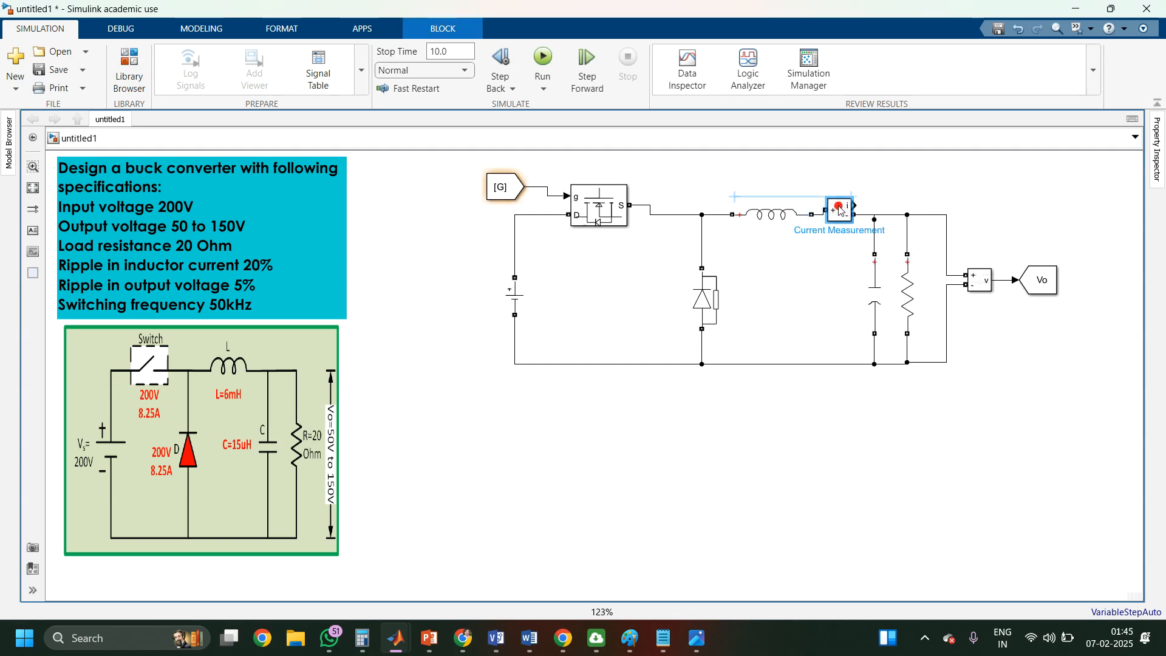
{"action": "left_click", "coordinate": [893, 184]}
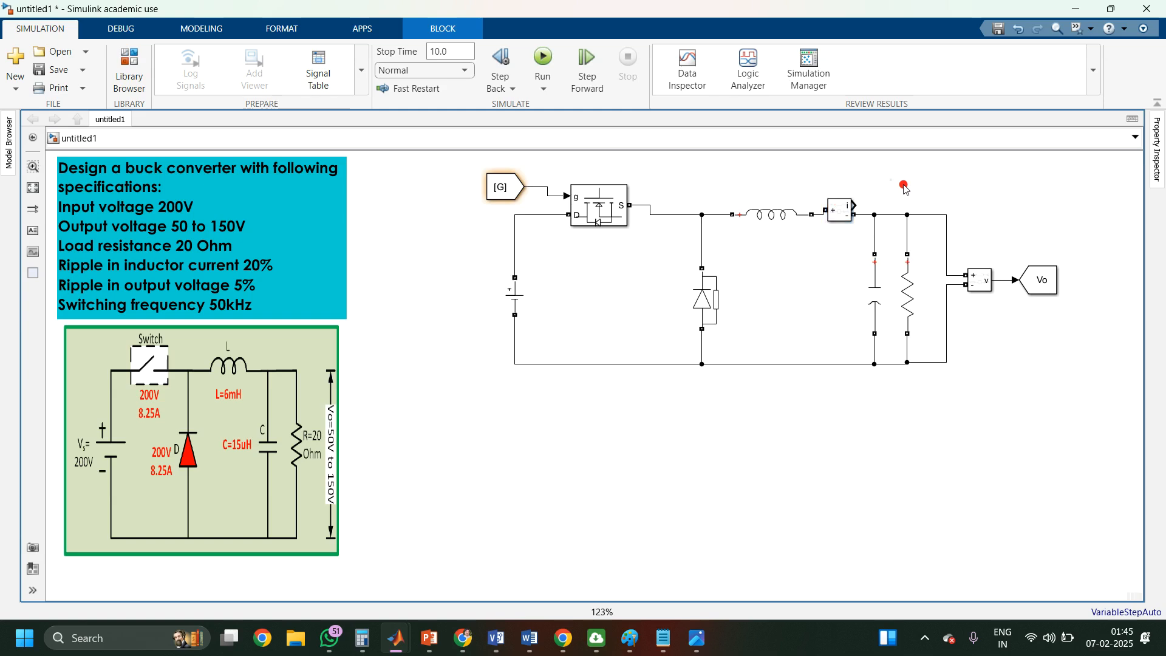
Step: Duplicate the Vo Goto block above the load and connect the copy to the Current Measurement block's output i
{"action": "left_click", "coordinate": [1048, 284]}
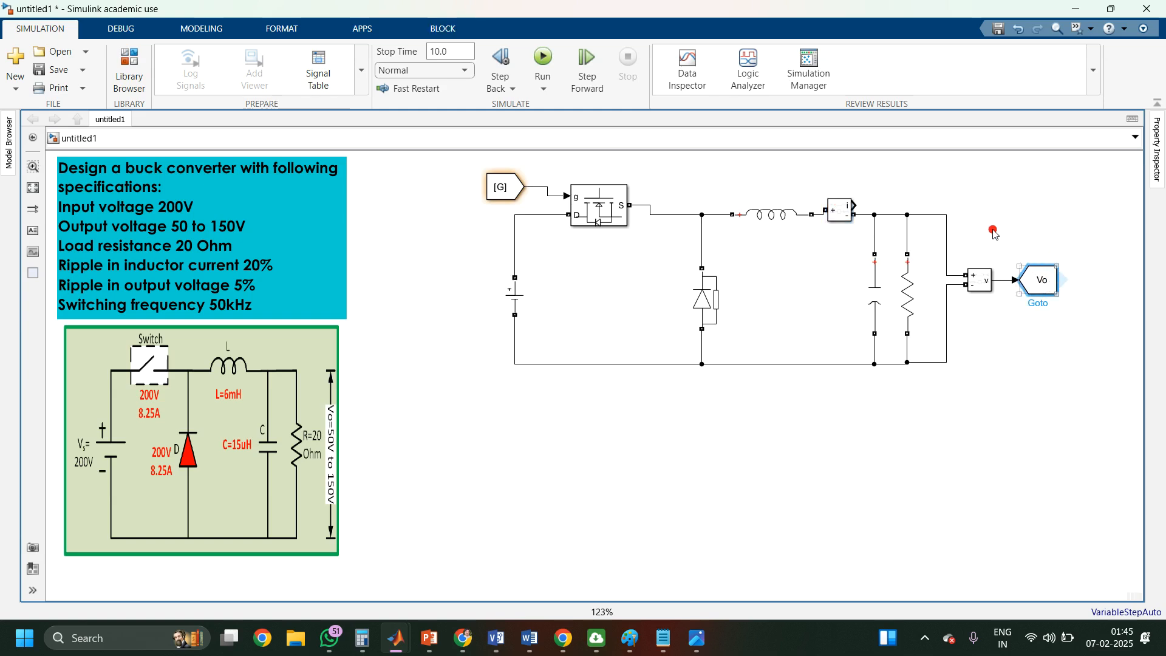
{"action": "right_click", "coordinate": [1040, 284]}
{"action": "right_click", "coordinate": [1037, 270]}
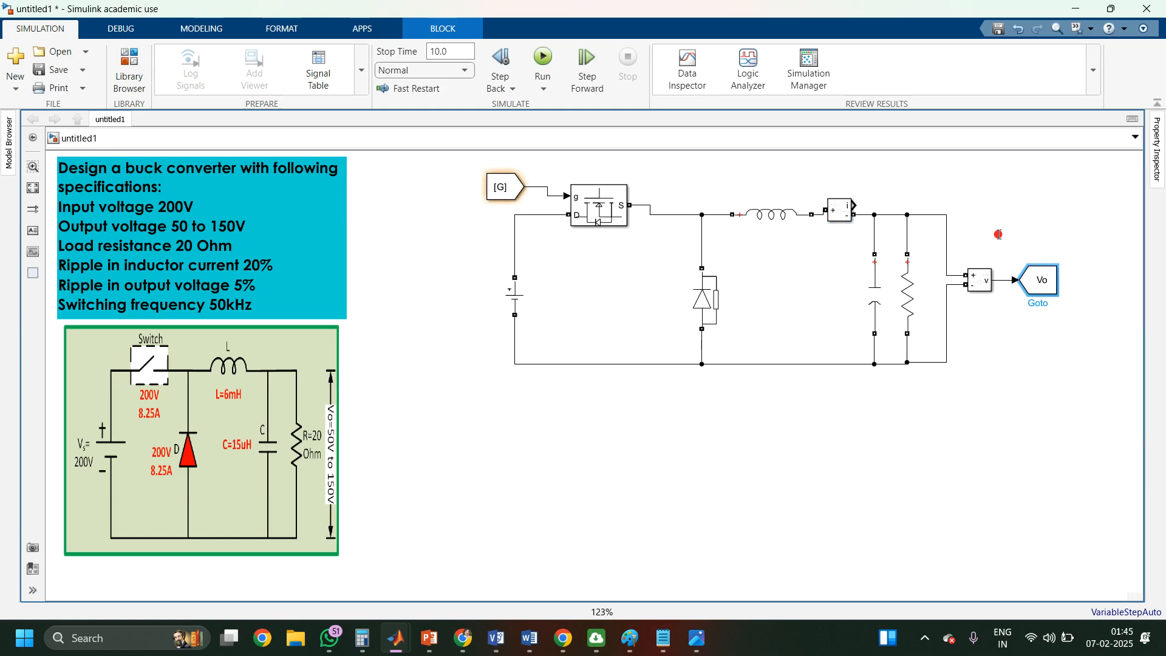
{"action": "left_click", "coordinate": [988, 216]}
{"action": "left_click_drag", "start_coordinate": [1037, 280], "coordinate": [854, 205]}
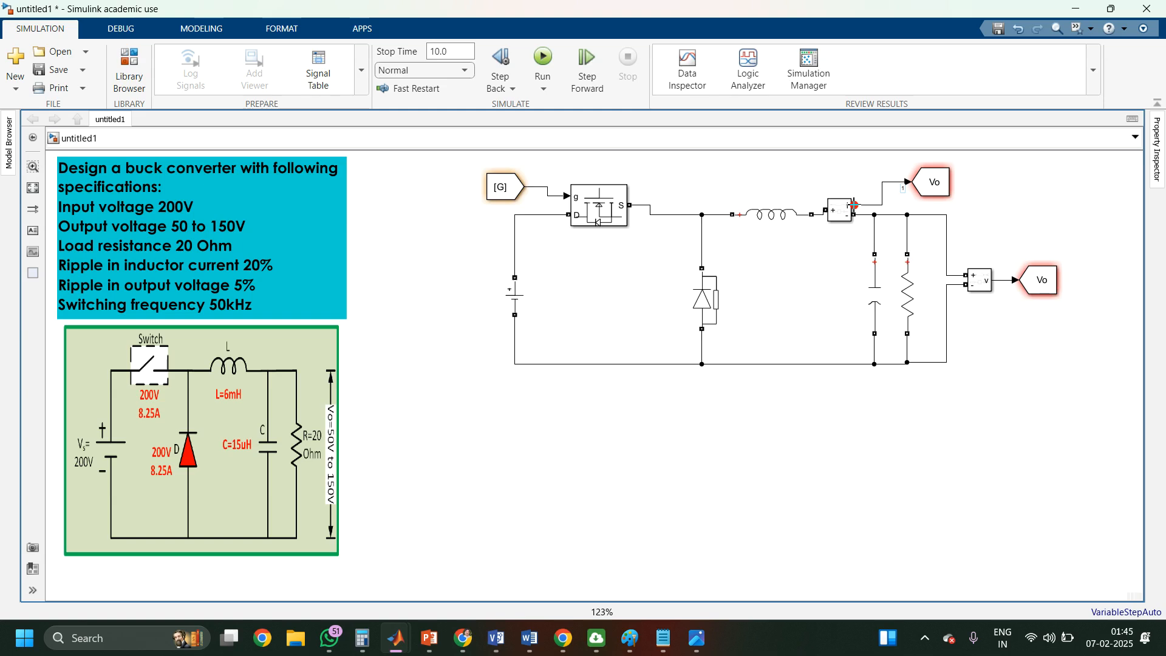
Step: Set the tag of the Goto block connected to the Current Measurement output to Io
{"action": "double_click", "coordinate": [939, 189]}
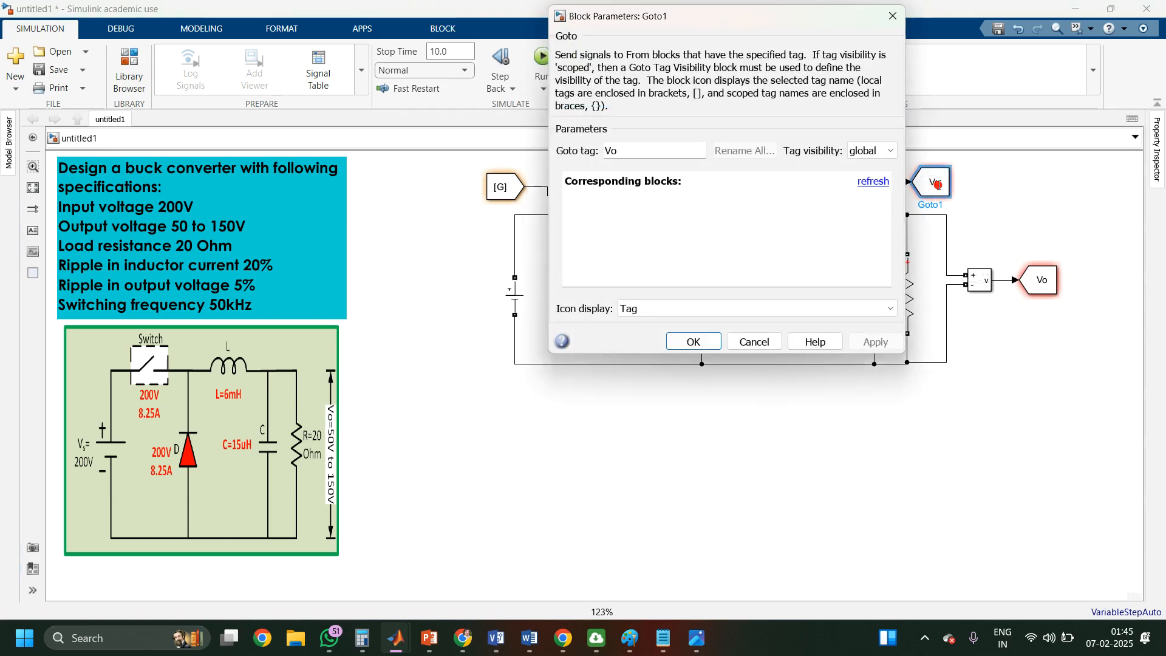
{"action": "type", "text": "I"}
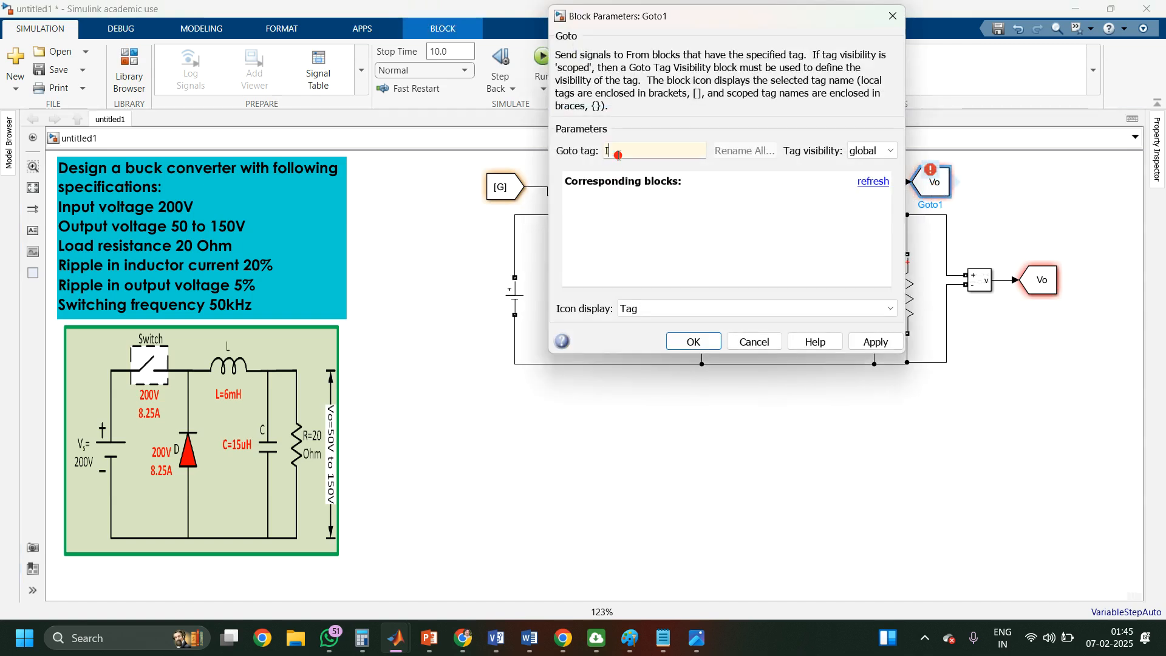
{"action": "type", "text": "o"}
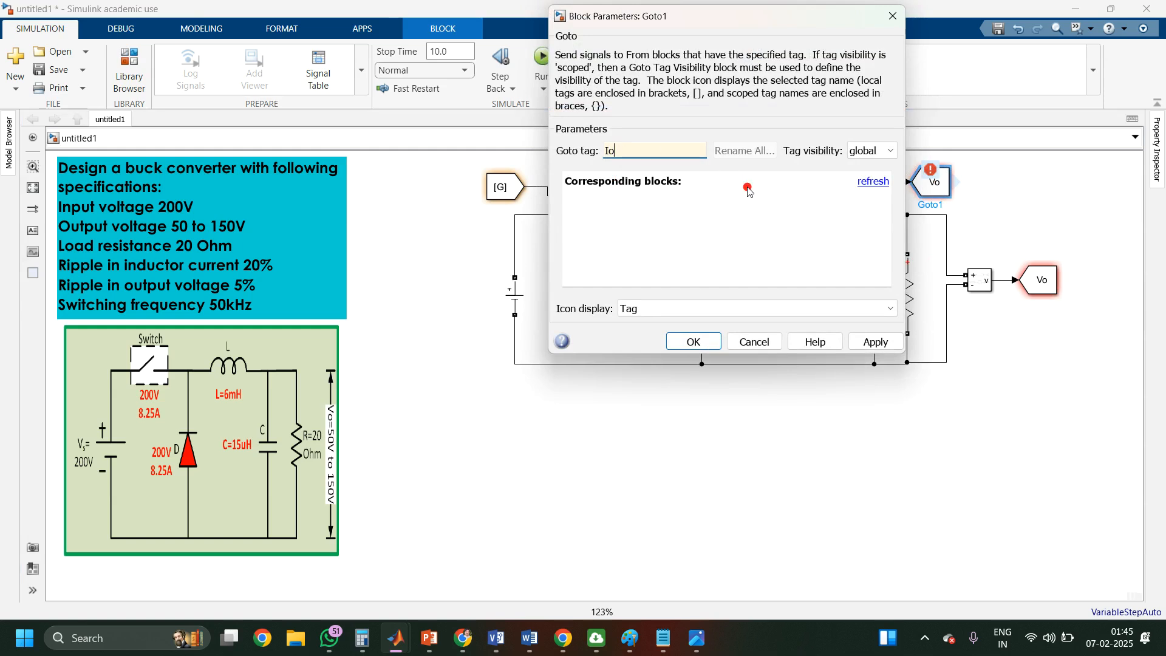
{"action": "left_click", "coordinate": [875, 341]}
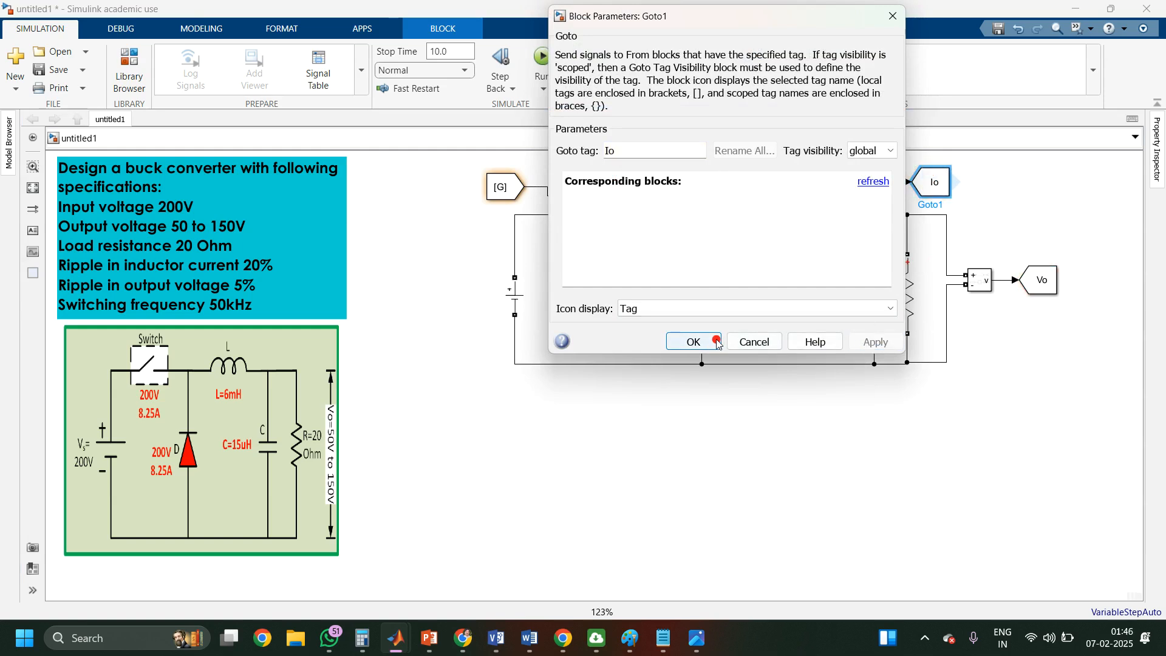
{"action": "left_click", "coordinate": [693, 342]}
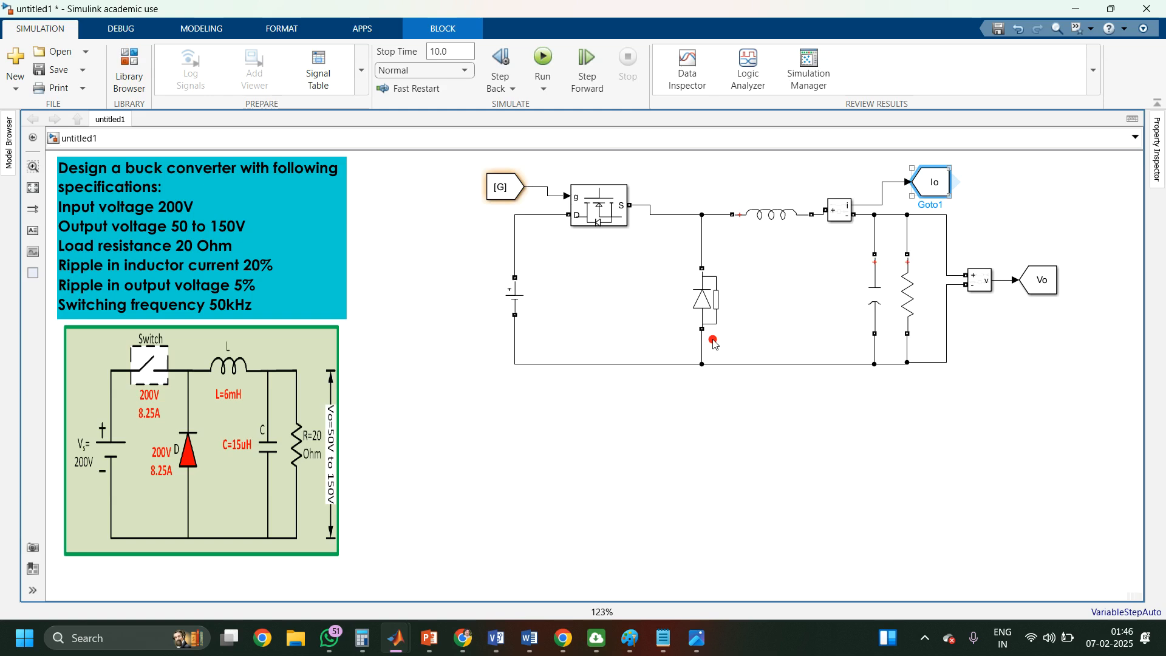
Step: Move the DC Voltage Source's name beside the block and rename it Vs
{"action": "left_click", "coordinate": [529, 365]}
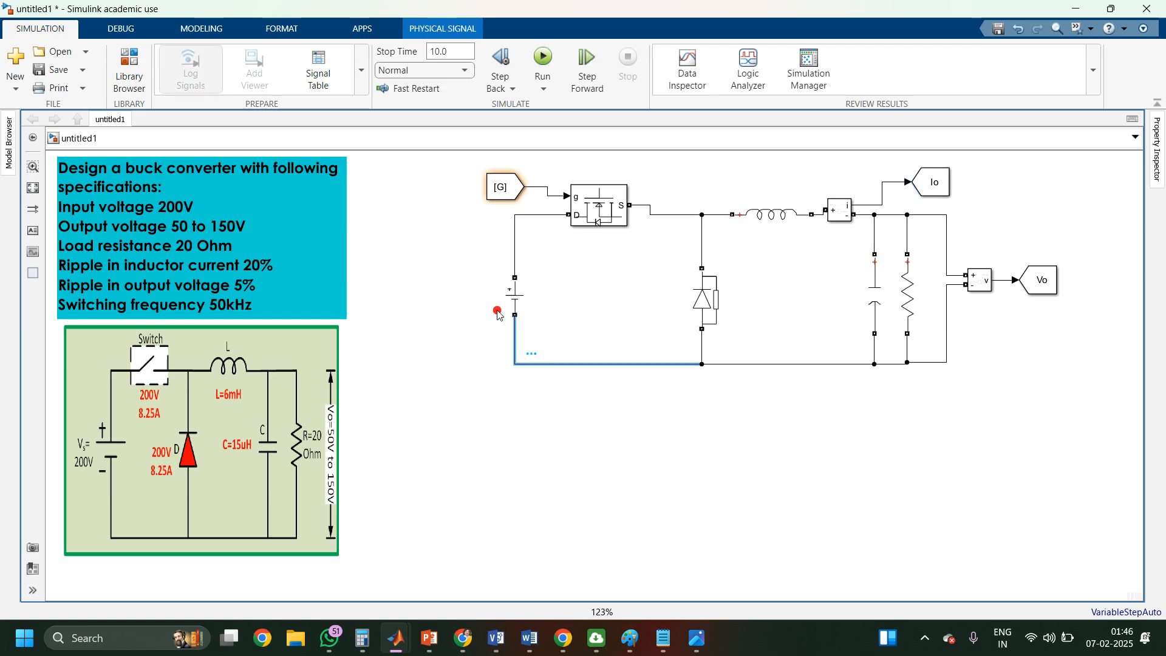
{"action": "left_click", "coordinate": [522, 299]}
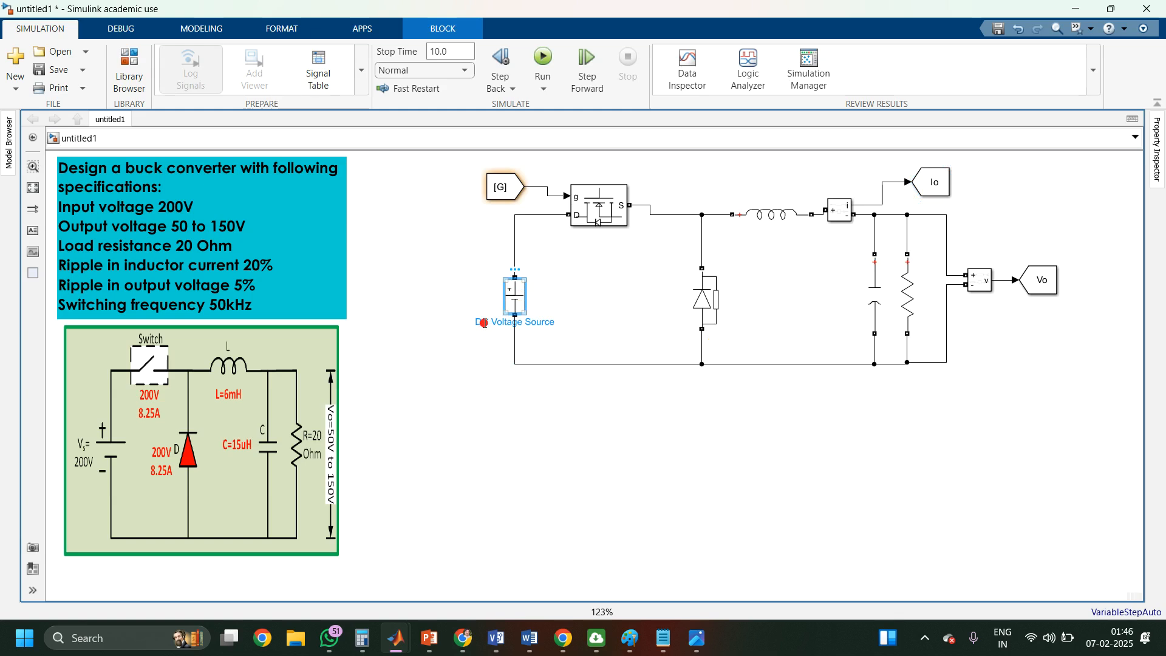
{"action": "left_click_drag", "start_coordinate": [476, 323], "coordinate": [530, 300]}
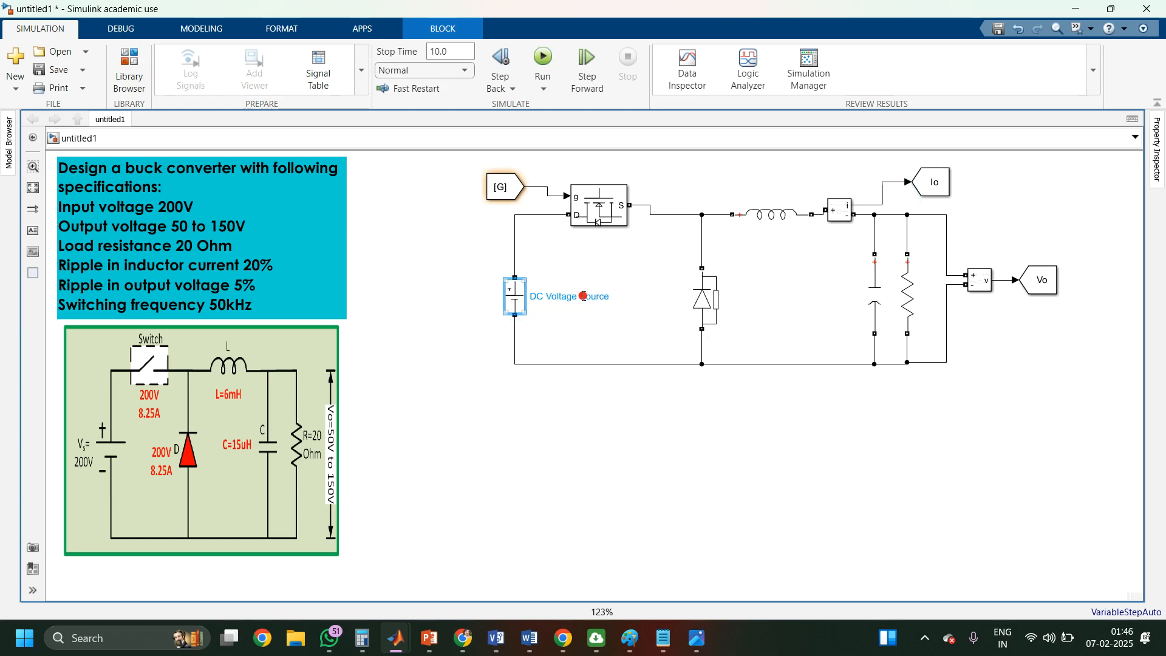
{"action": "key", "text": "BackSpace"}
{"action": "key", "text": "BackSpace"}
{"action": "key", "text": "BackSpace"}
{"action": "key", "text": "BackSpace"}
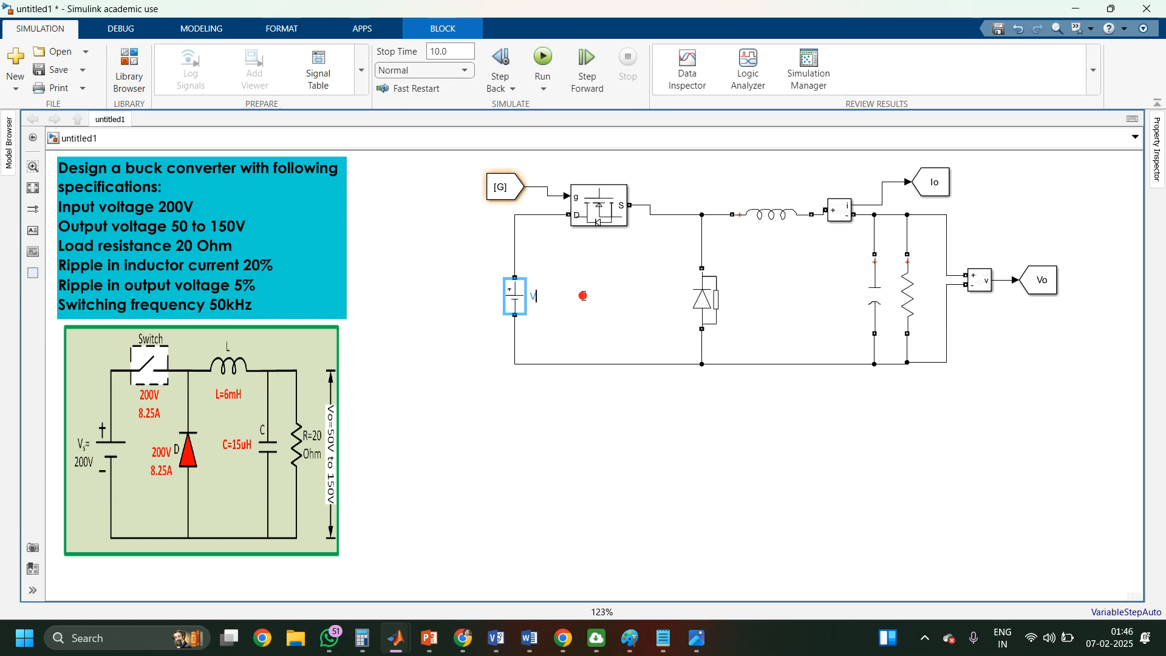
{"action": "left_click", "coordinate": [621, 412]}
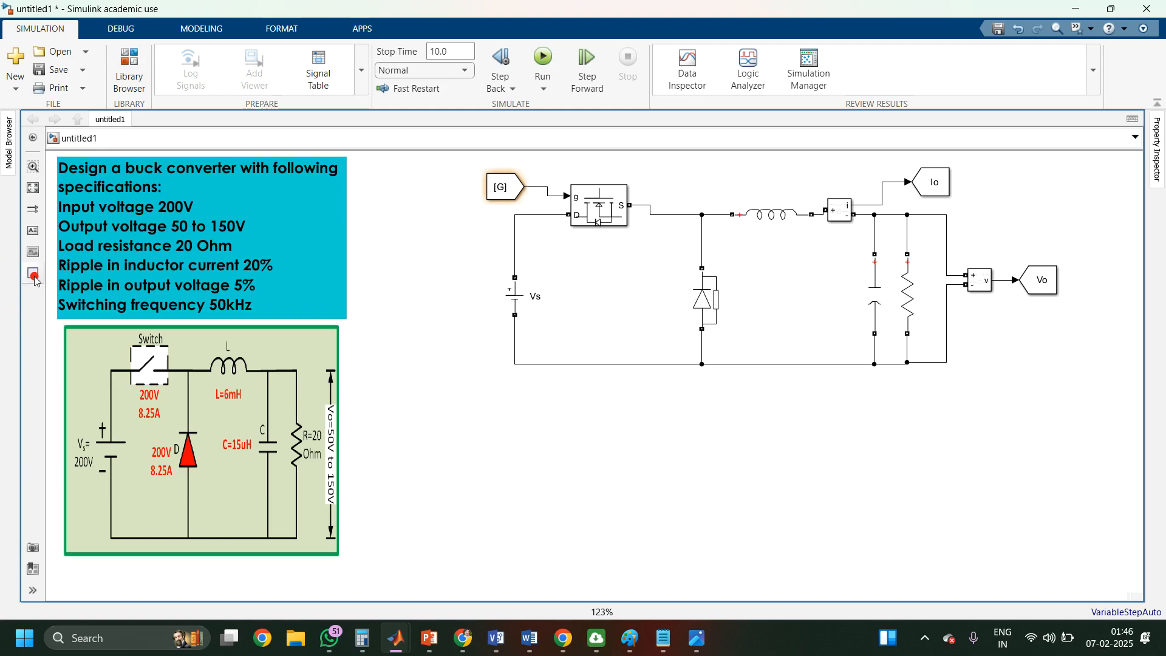
Step: Draw an area around the whole converter circuit and title it "Buck Converter: Power Circuit"
{"action": "mouse_move", "coordinate": [34, 277]}
{"action": "left_mouse_down"}
{"action": "mouse_move", "coordinate": [486, 184]}
{"action": "mouse_move", "coordinate": [1059, 334]}
{"action": "mouse_move", "coordinate": [1077, 395]}
{"action": "left_mouse_up"}
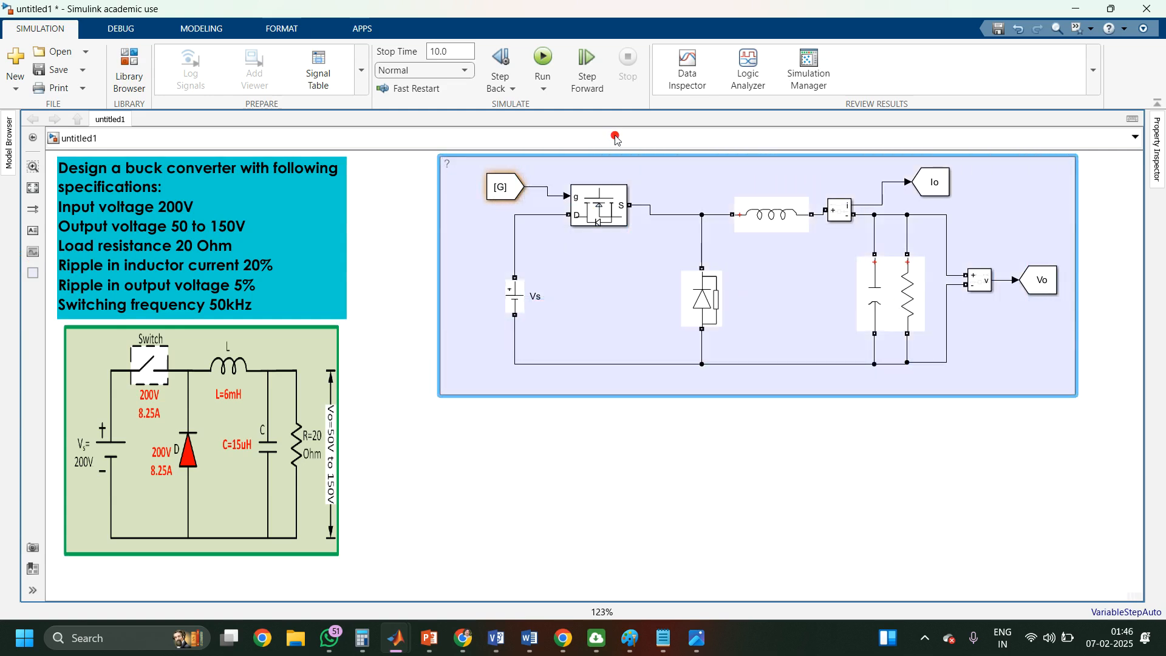
{"action": "left_click", "coordinate": [455, 160]}
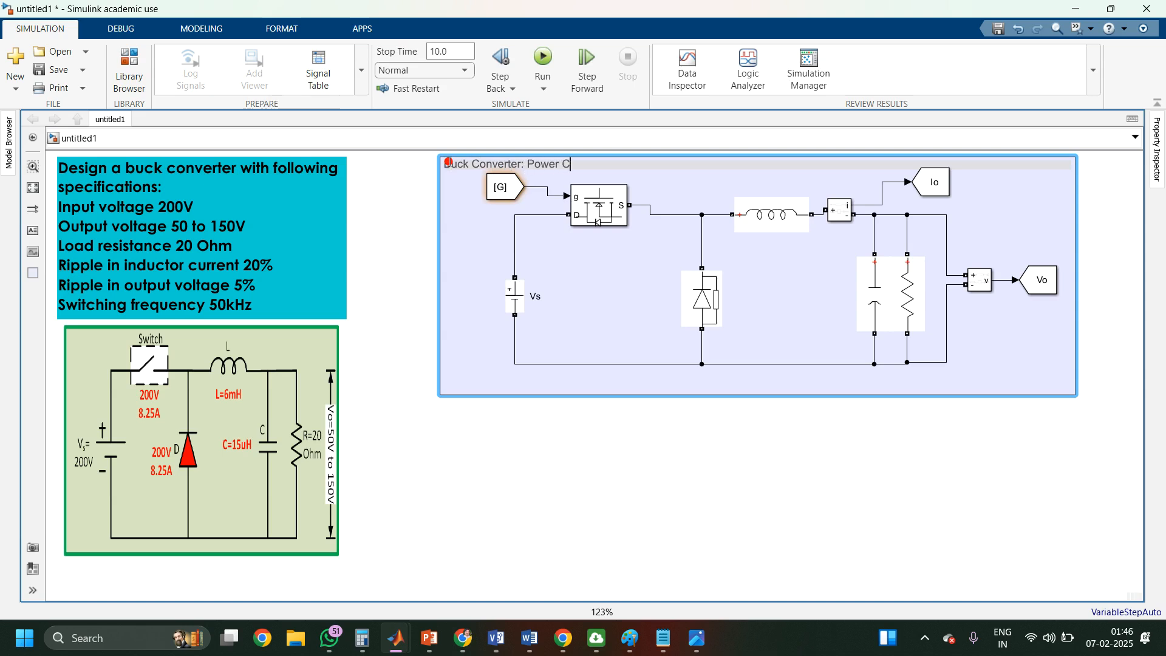
{"action": "type", "text": "ircuit"}
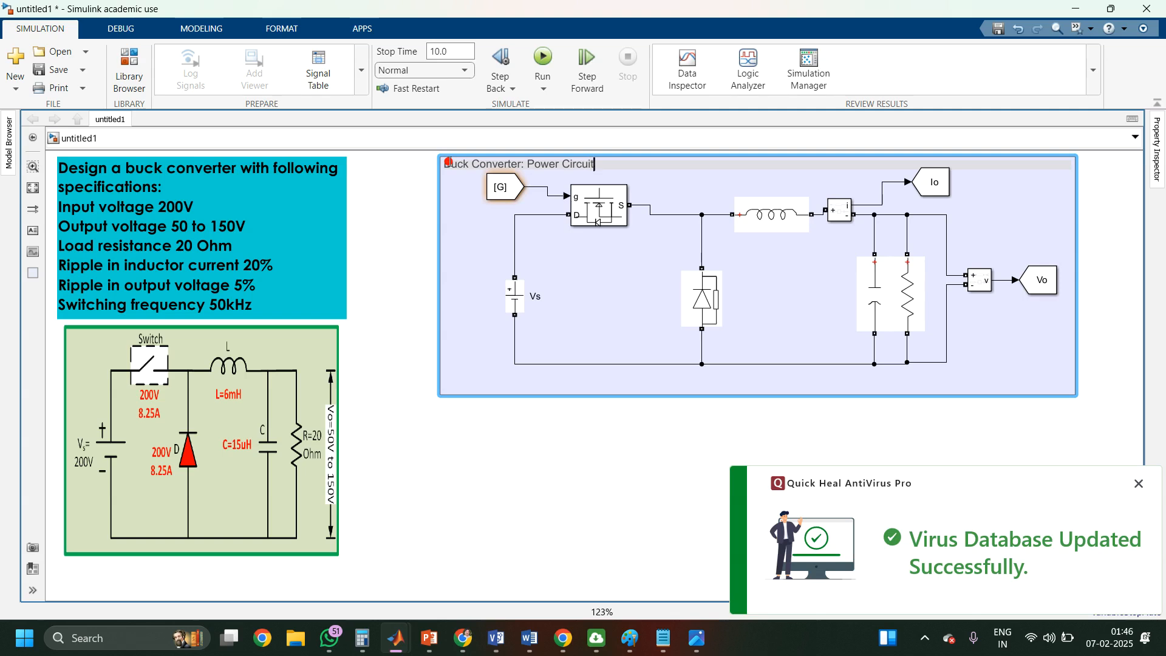
{"action": "left_click", "coordinate": [433, 437]}
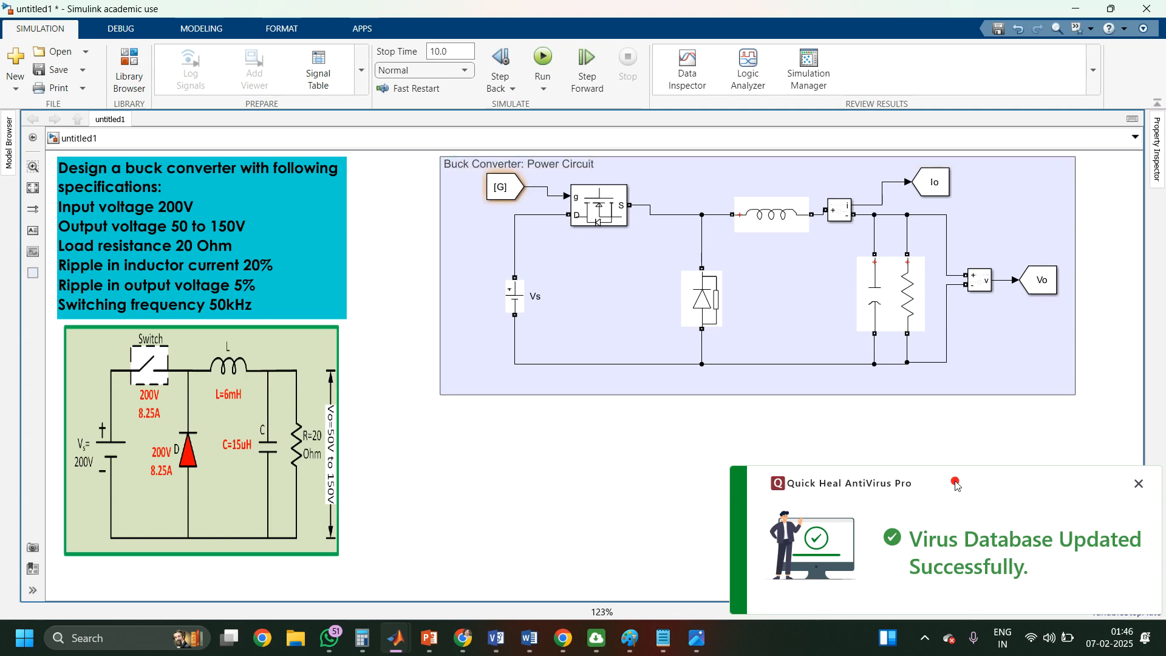
{"action": "left_click", "coordinate": [1137, 486]}
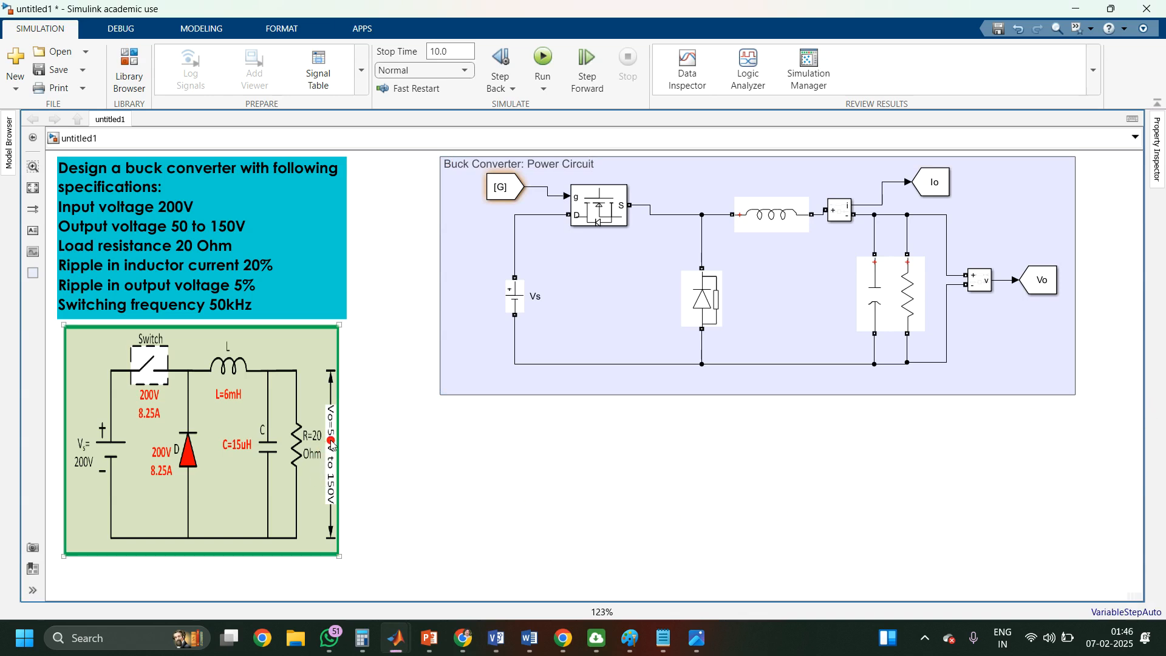
{"action": "double_click", "coordinate": [462, 450]}
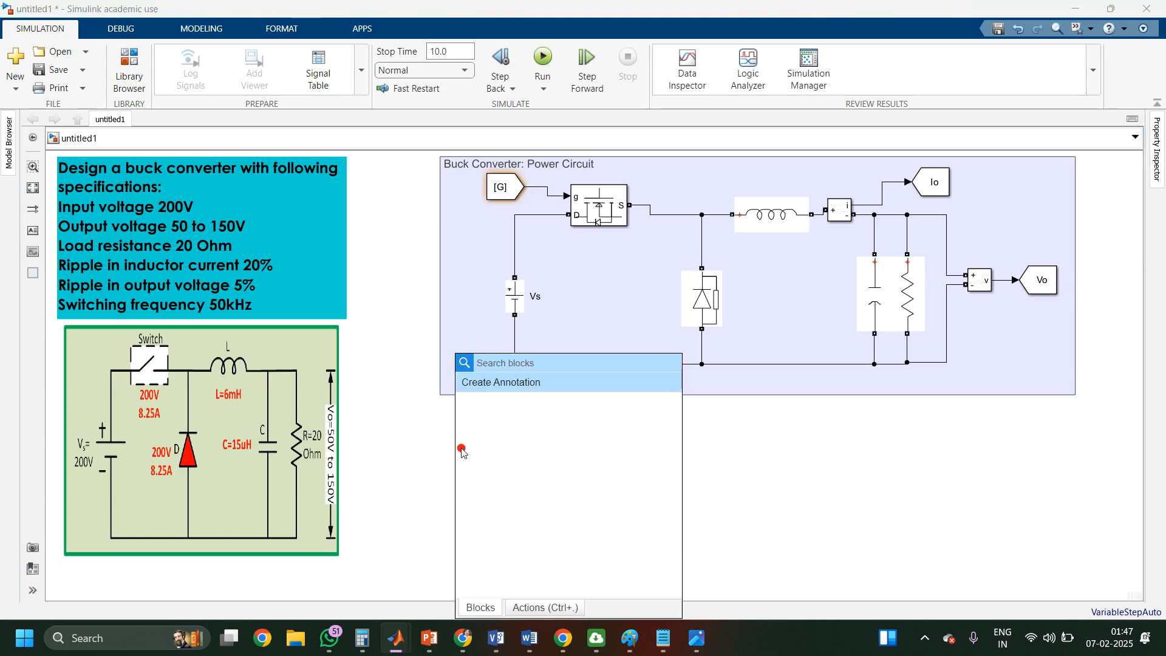
{"action": "type", "text": "constn"}
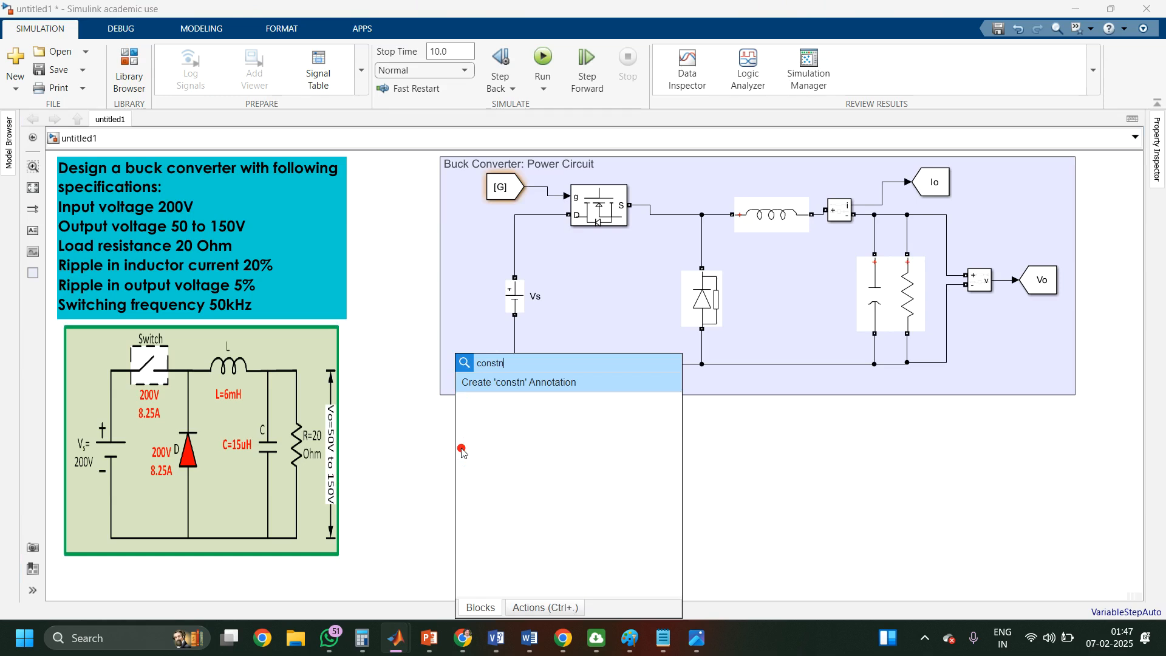
{"action": "key", "text": "Return"}
{"action": "key", "text": "Delete"}
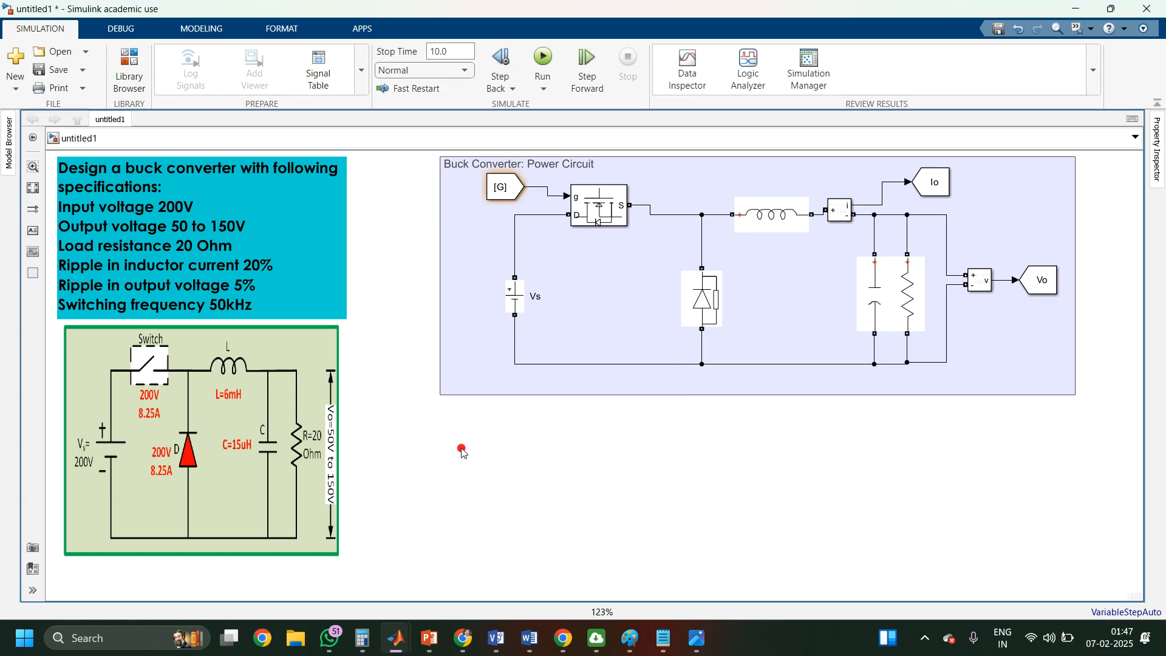
Step: Insert a Simulink Constant block below the power circuit area and set its constant value to 50
{"action": "double_click", "coordinate": [461, 450]}
{"action": "type", "text": "c"}
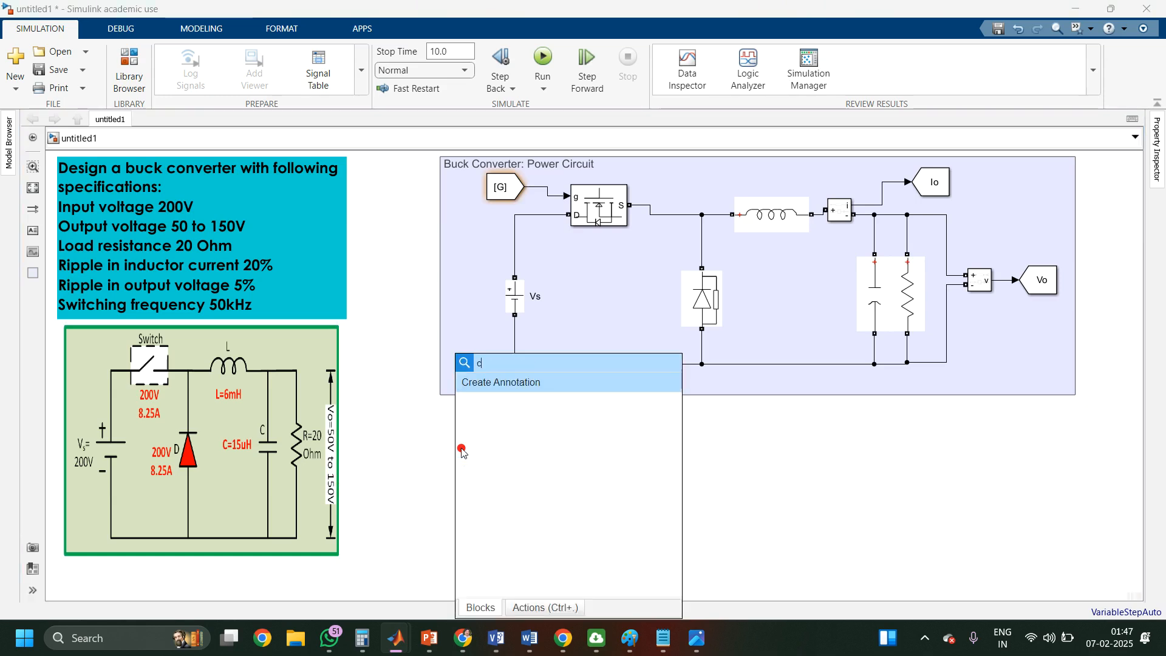
{"action": "type", "text": "ons"}
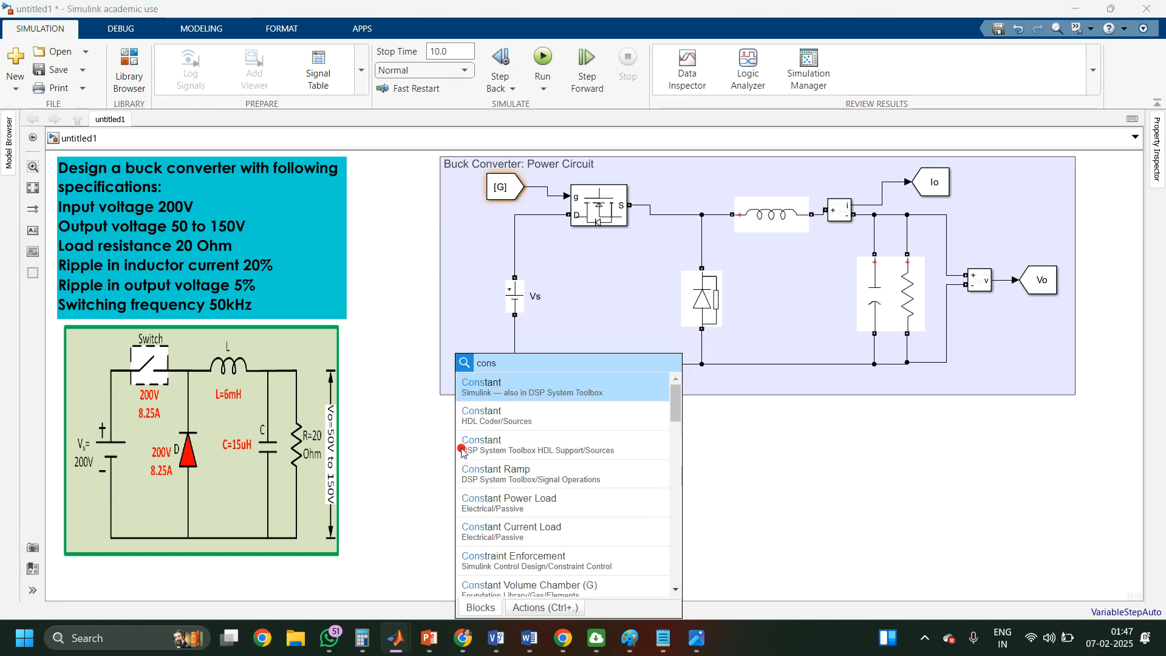
{"action": "left_click", "coordinate": [542, 395]}
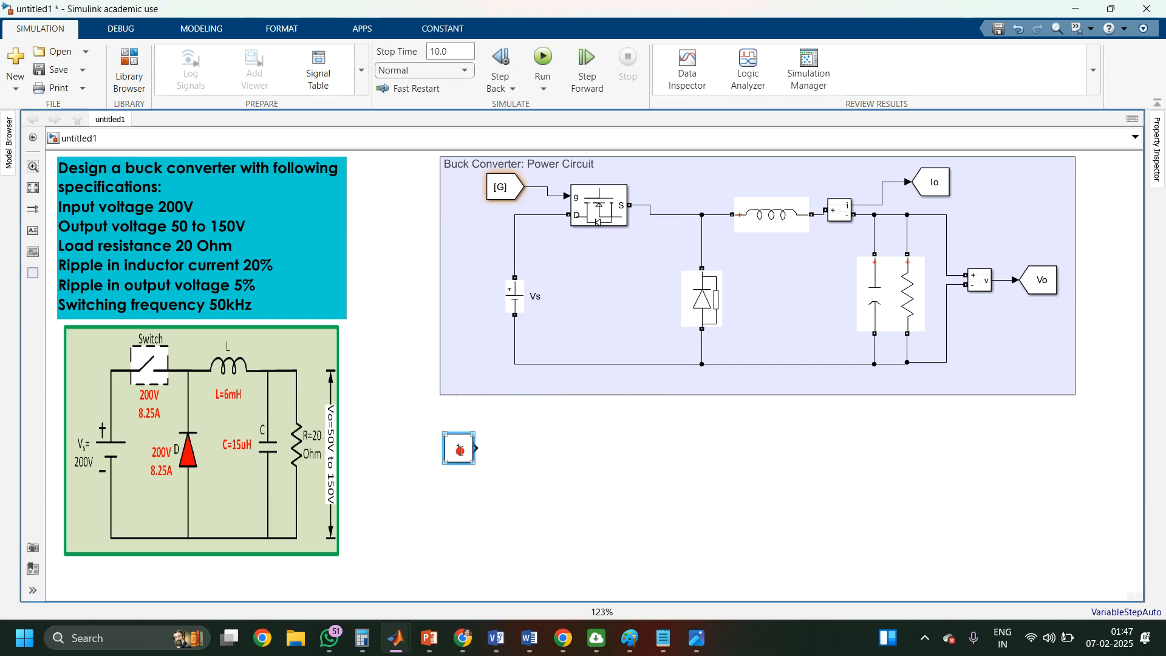
{"action": "double_click", "coordinate": [460, 450]}
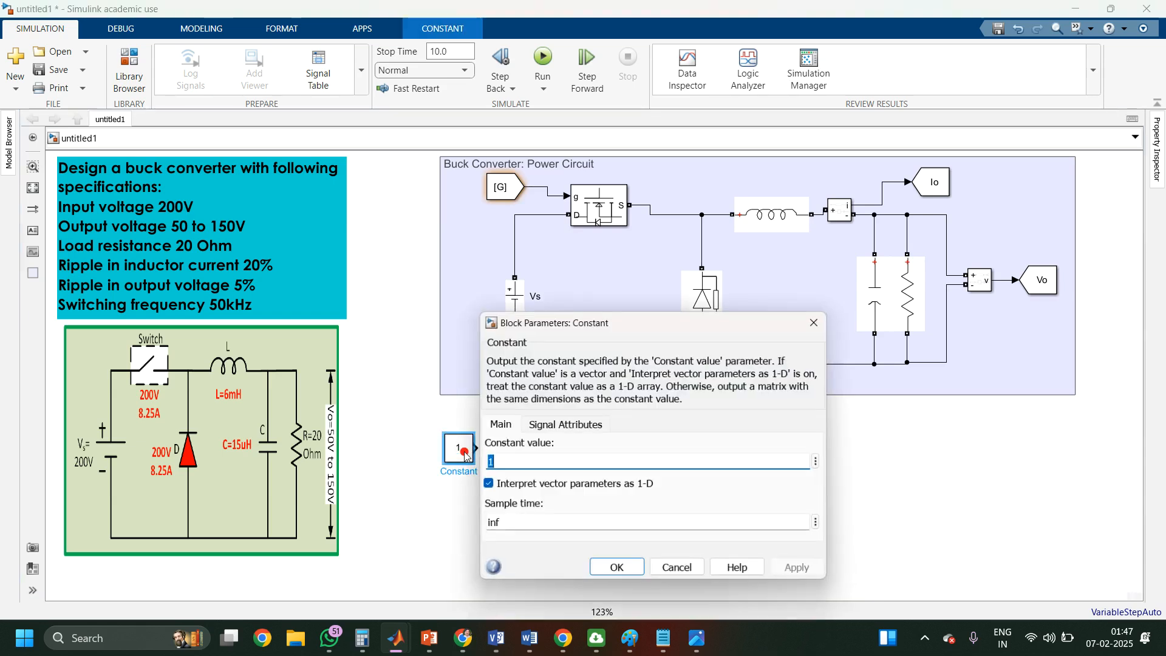
{"action": "type", "text": "50"}
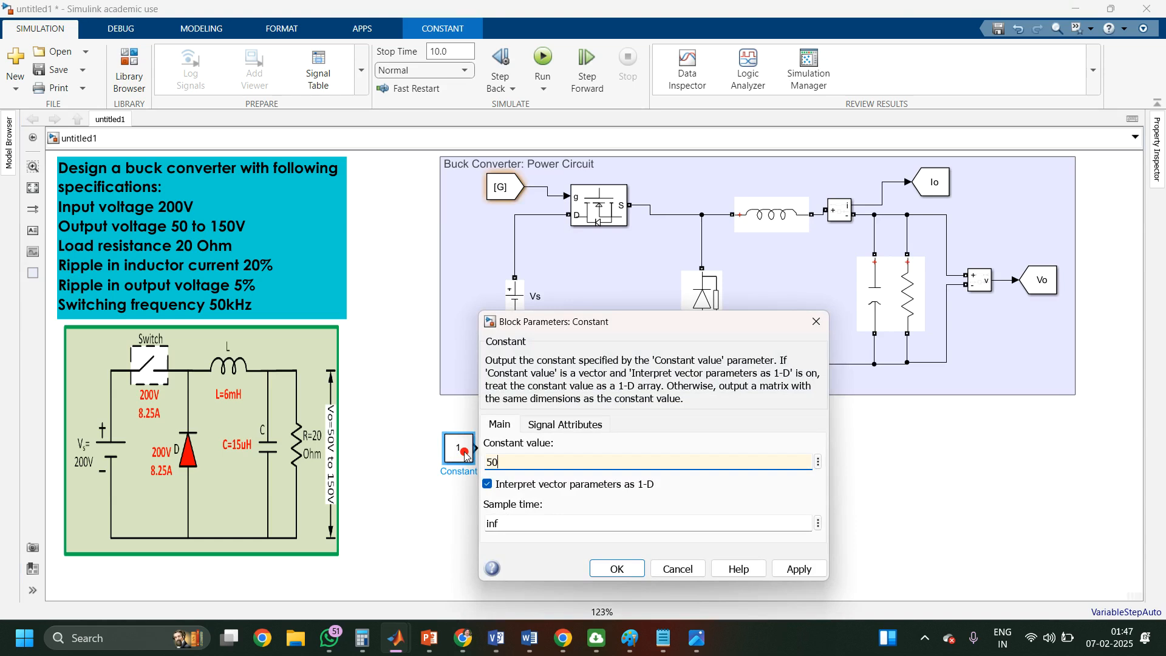
{"action": "left_click", "coordinate": [797, 571]}
{"action": "left_click", "coordinate": [617, 569]}
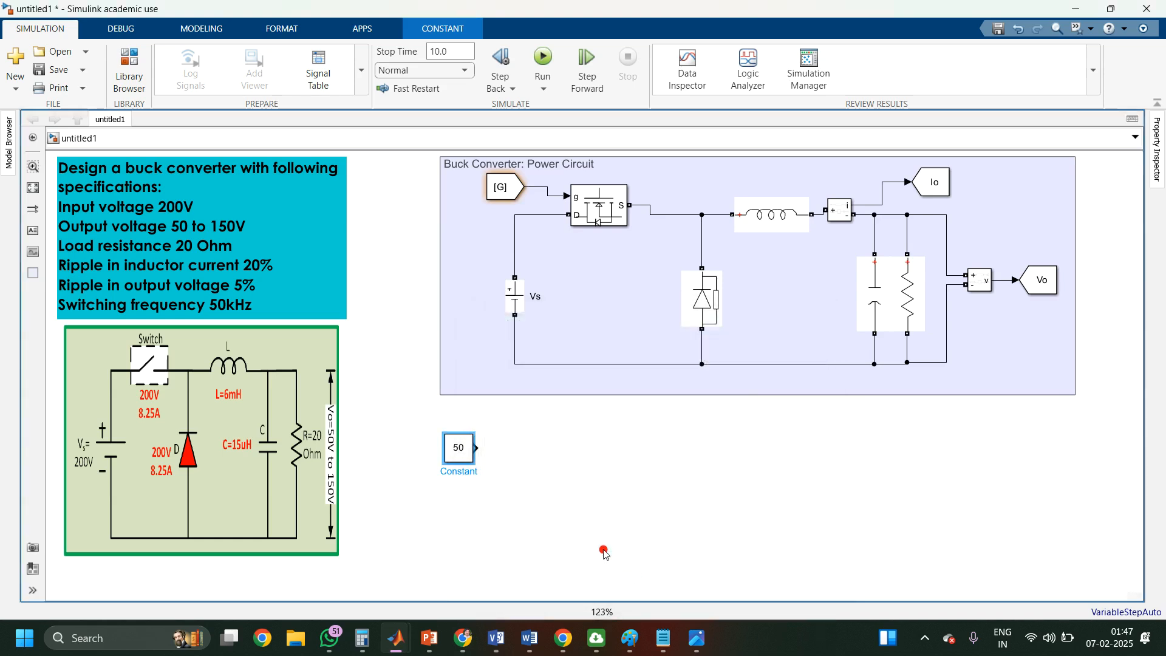
Step: Insert an Add block beside the Constant block and connect the constant to its first input
{"action": "double_click", "coordinate": [542, 469]}
{"action": "type", "text": "add"}
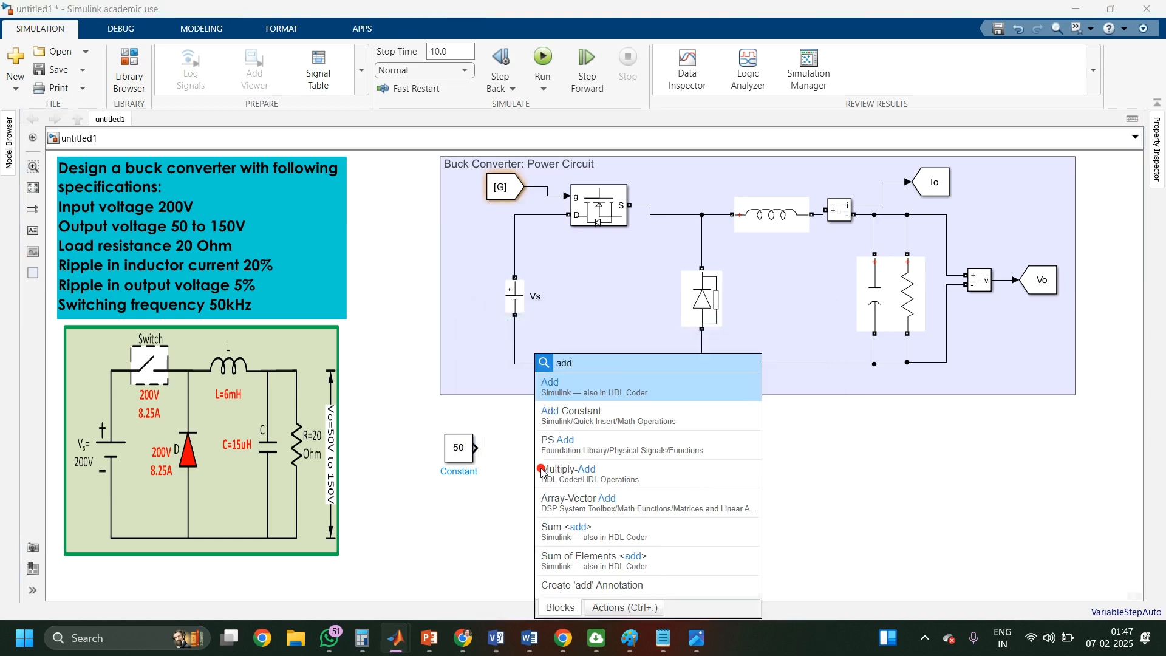
{"action": "key", "text": "Return"}
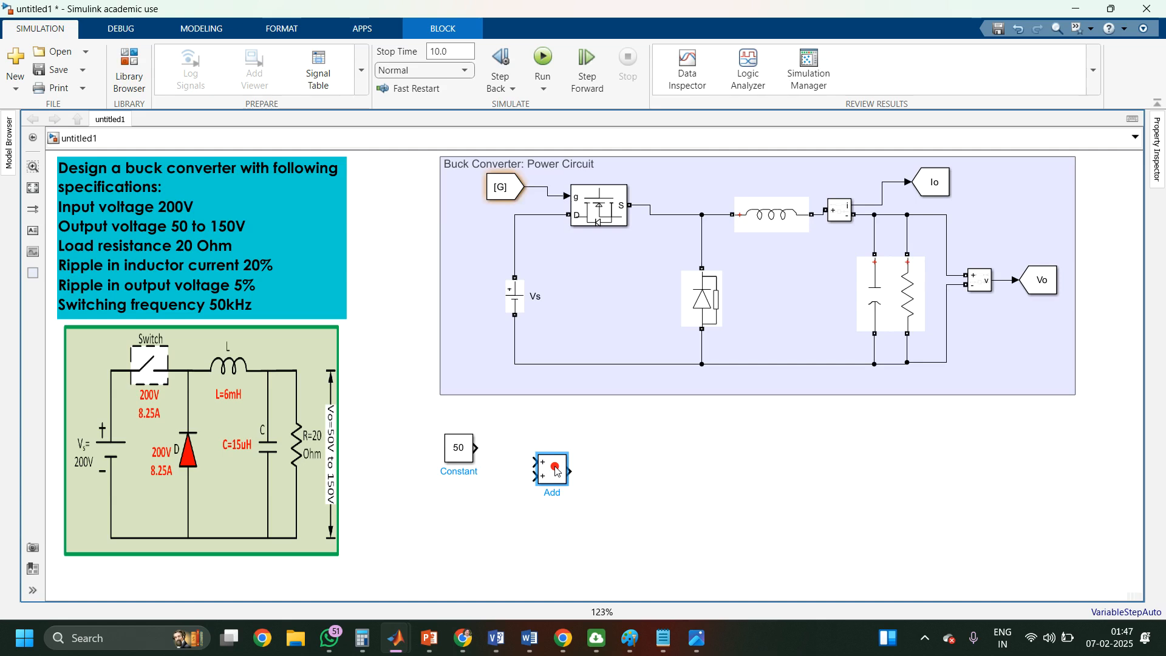
{"action": "left_click_drag", "start_coordinate": [477, 448], "coordinate": [536, 461]}
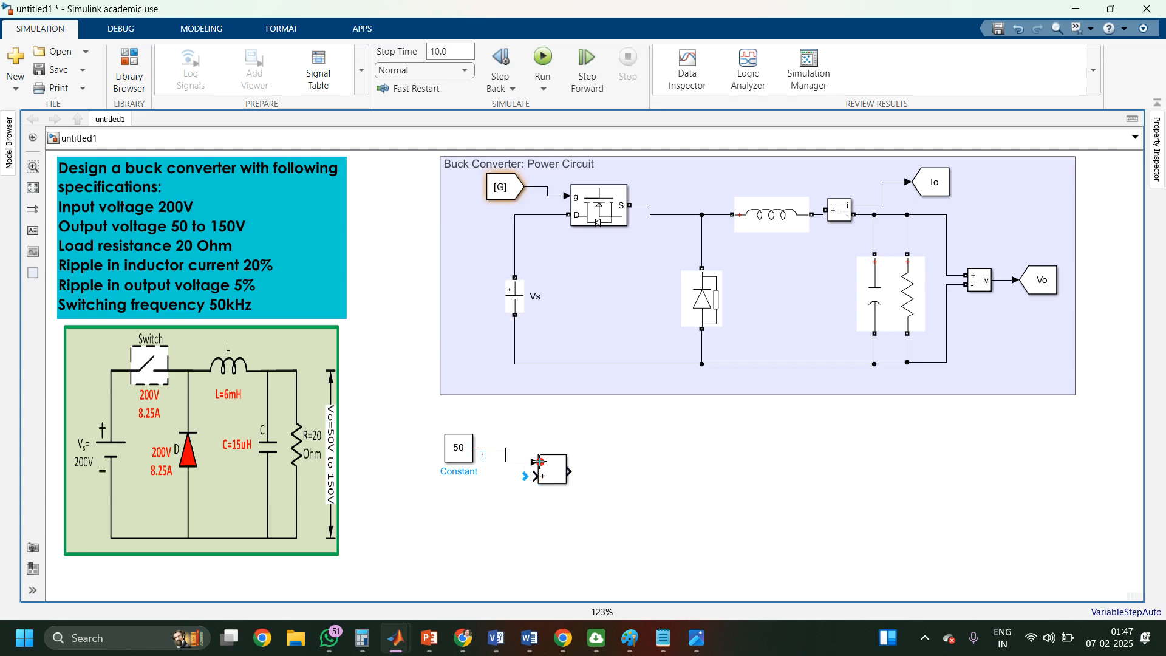
Step: Insert a From block below the Constant block and connect it to the Add block's second input
{"action": "double_click", "coordinate": [439, 526]}
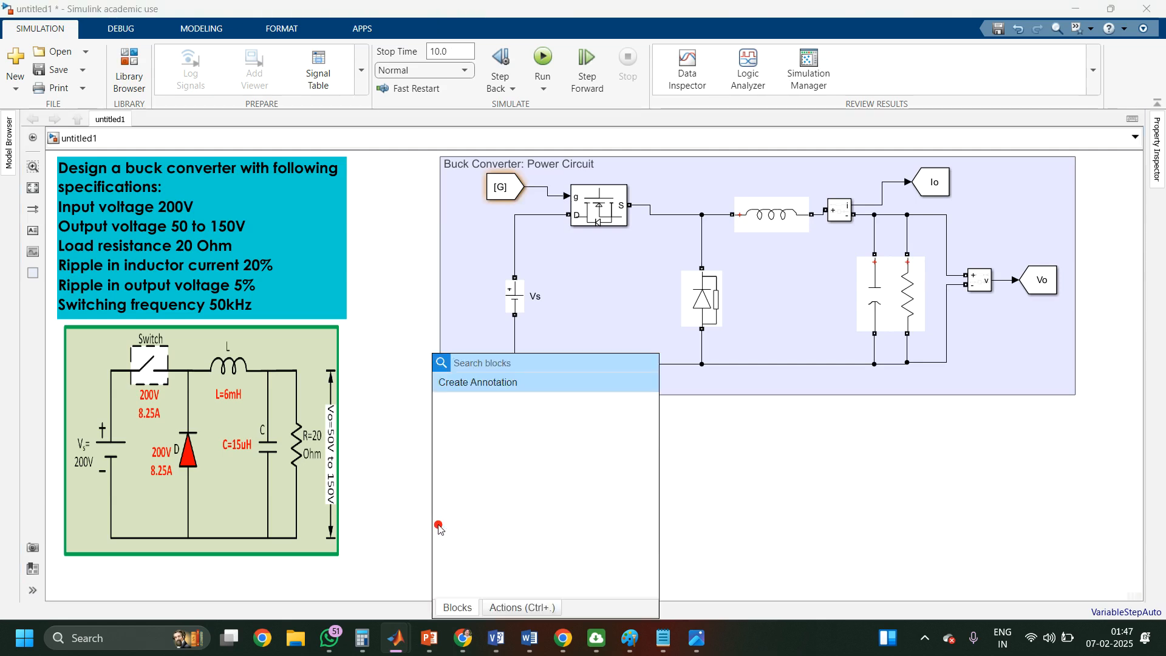
{"action": "type", "text": "from"}
{"action": "key", "text": "Return"}
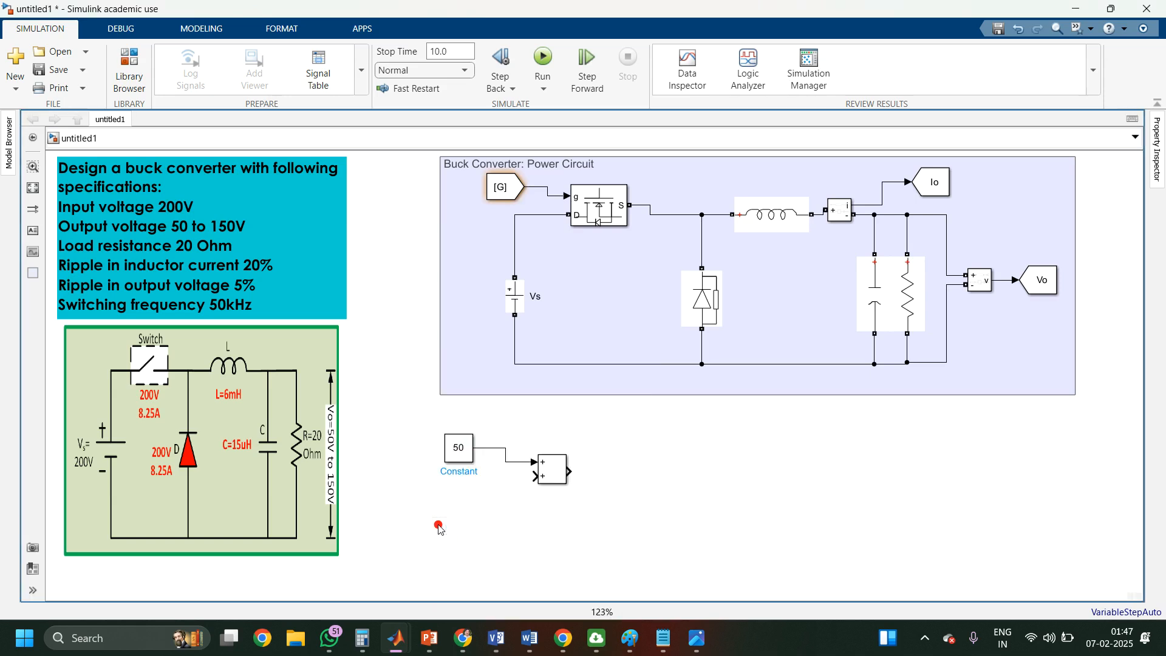
{"action": "left_click_drag", "start_coordinate": [438, 528], "coordinate": [537, 476]}
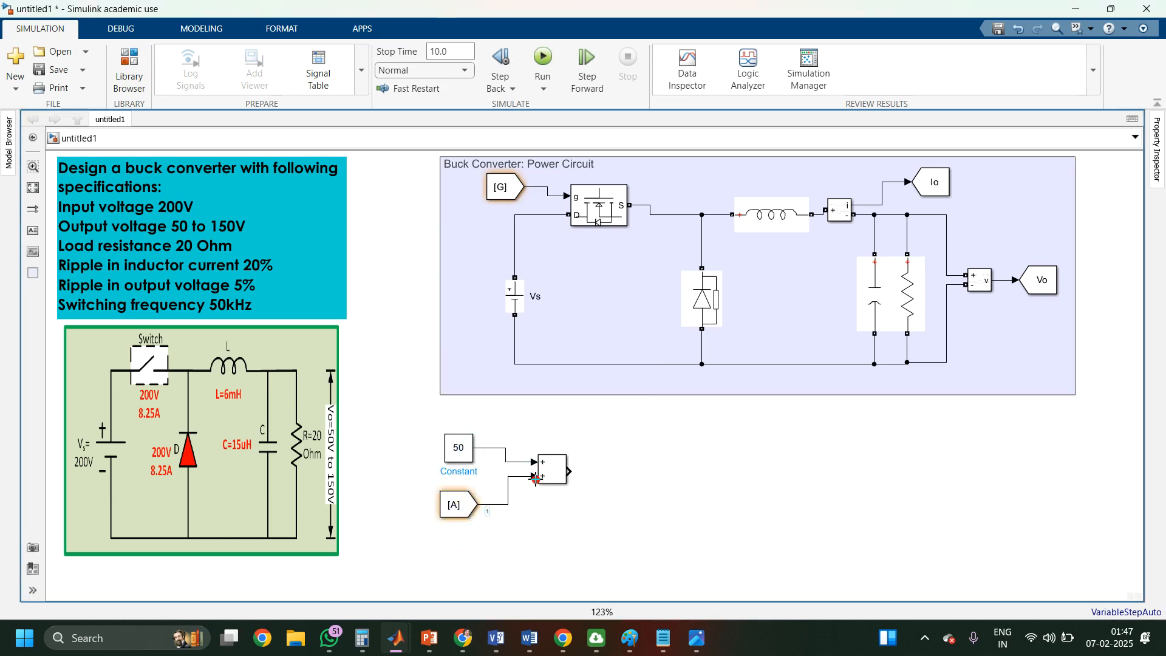
Step: Set the Add block's list of signs to +- so that the second input is subtracted
{"action": "double_click", "coordinate": [550, 472]}
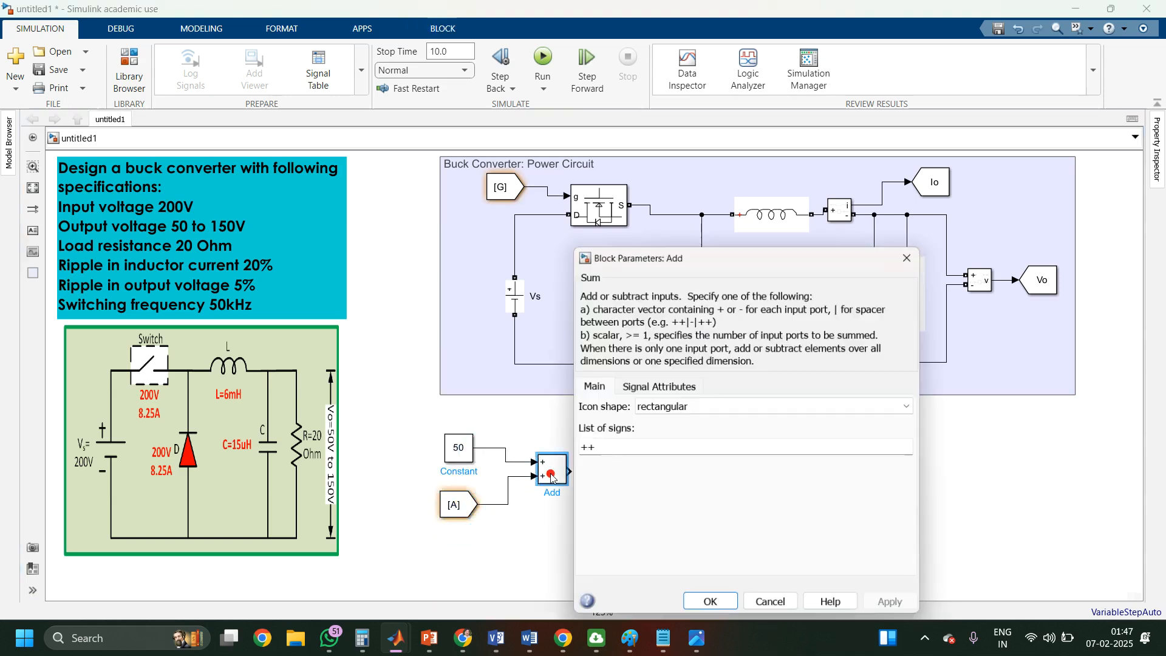
{"action": "double_click", "coordinate": [609, 454]}
{"action": "type", "text": "+-"}
{"action": "key", "text": "Return"}
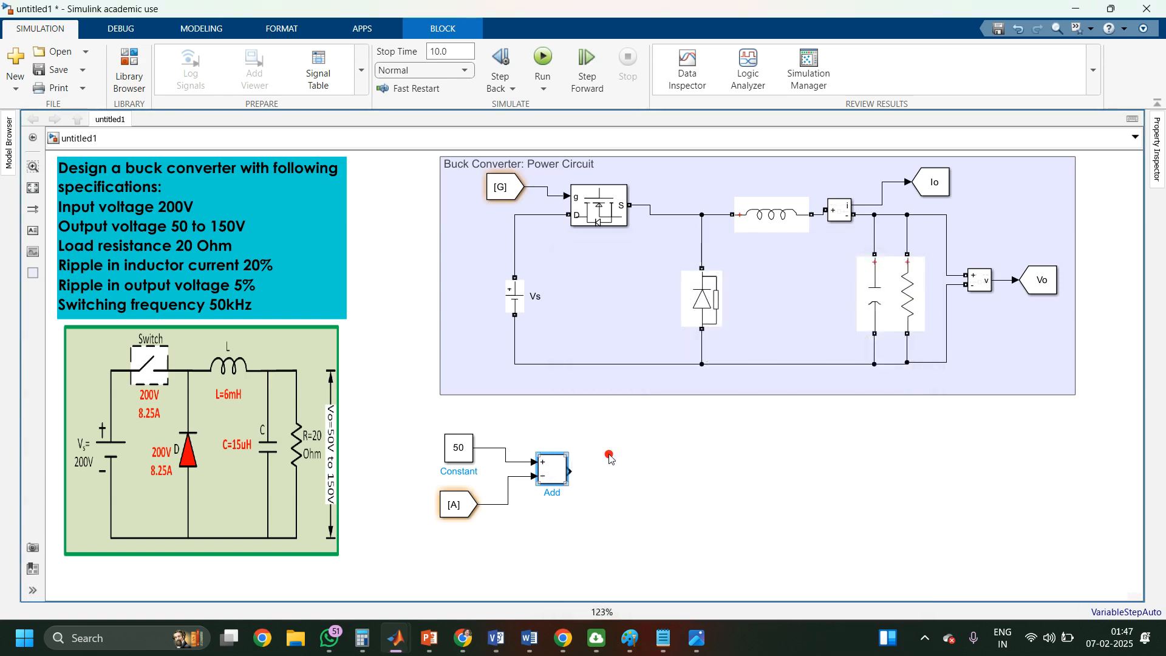
Step: Set the Goto tag of the From block feeding the Add block's second input to Vo and update the tags
{"action": "double_click", "coordinate": [456, 508]}
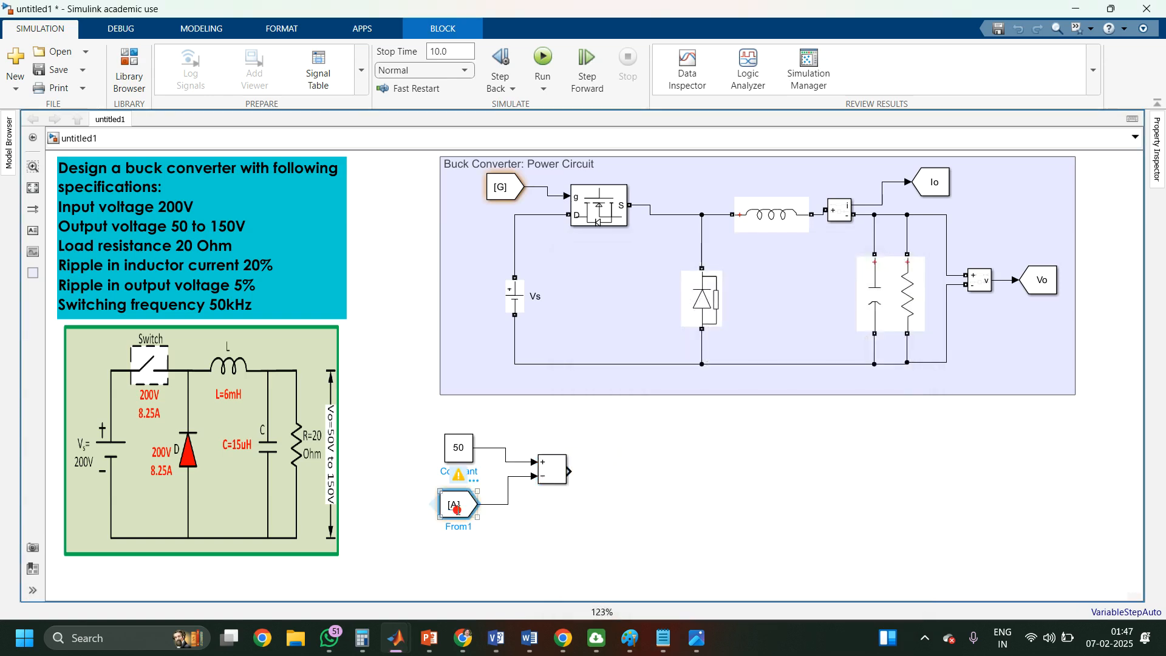
{"action": "double_click", "coordinate": [568, 463]}
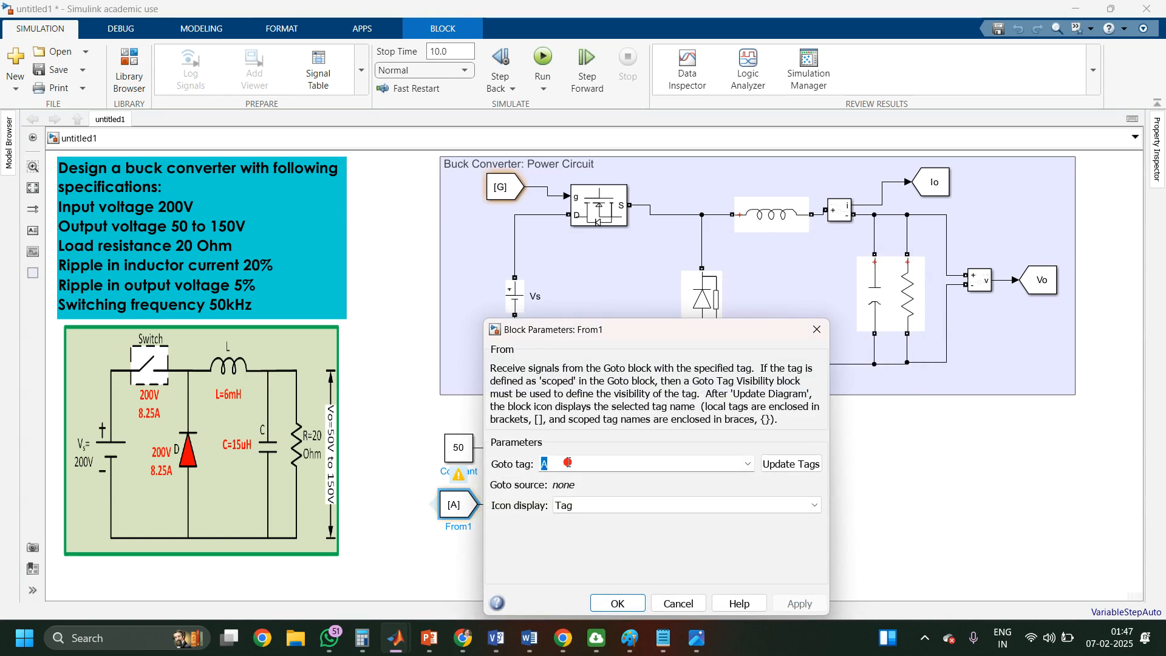
{"action": "type", "text": "Vo"}
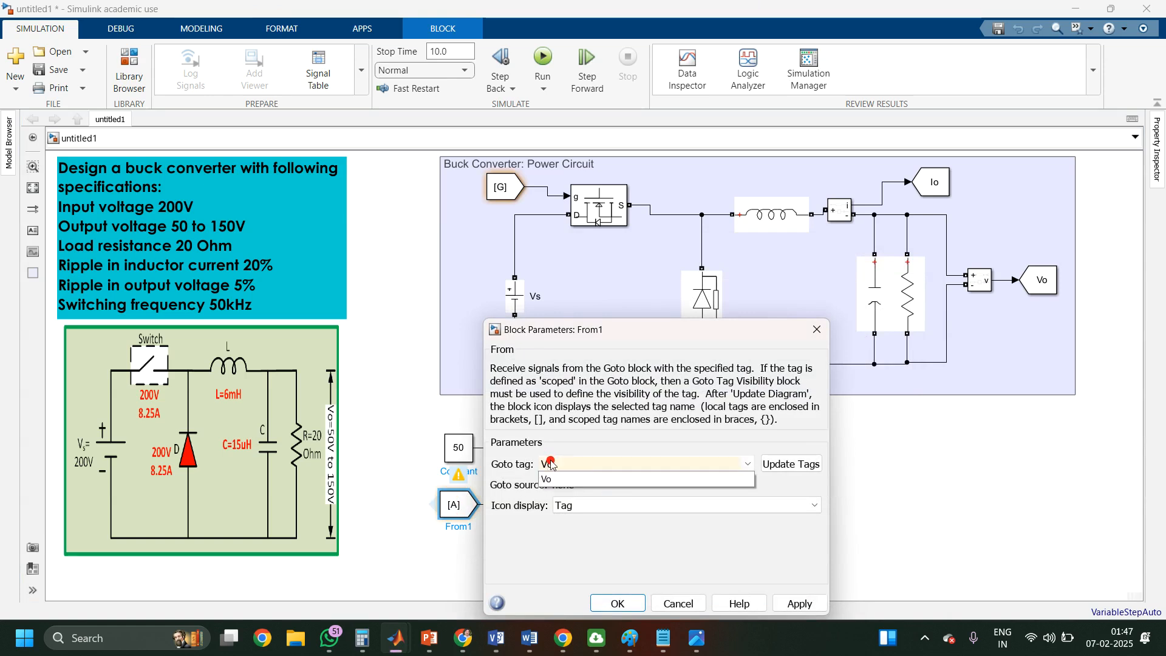
{"action": "left_click", "coordinate": [680, 480]}
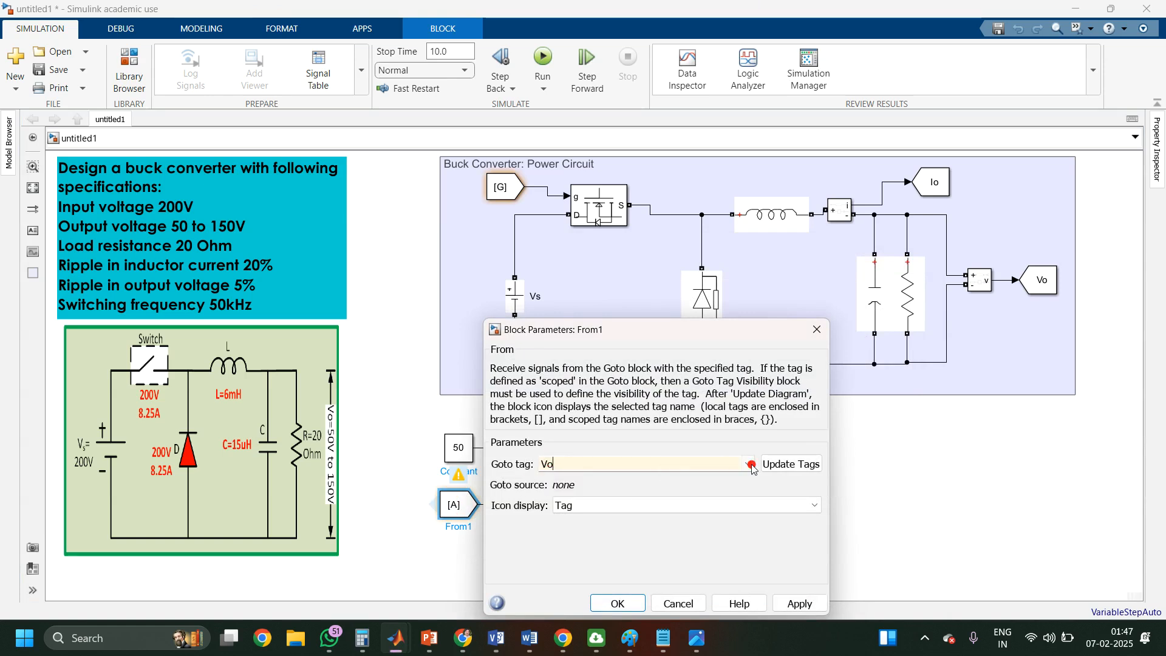
{"action": "left_click", "coordinate": [790, 470]}
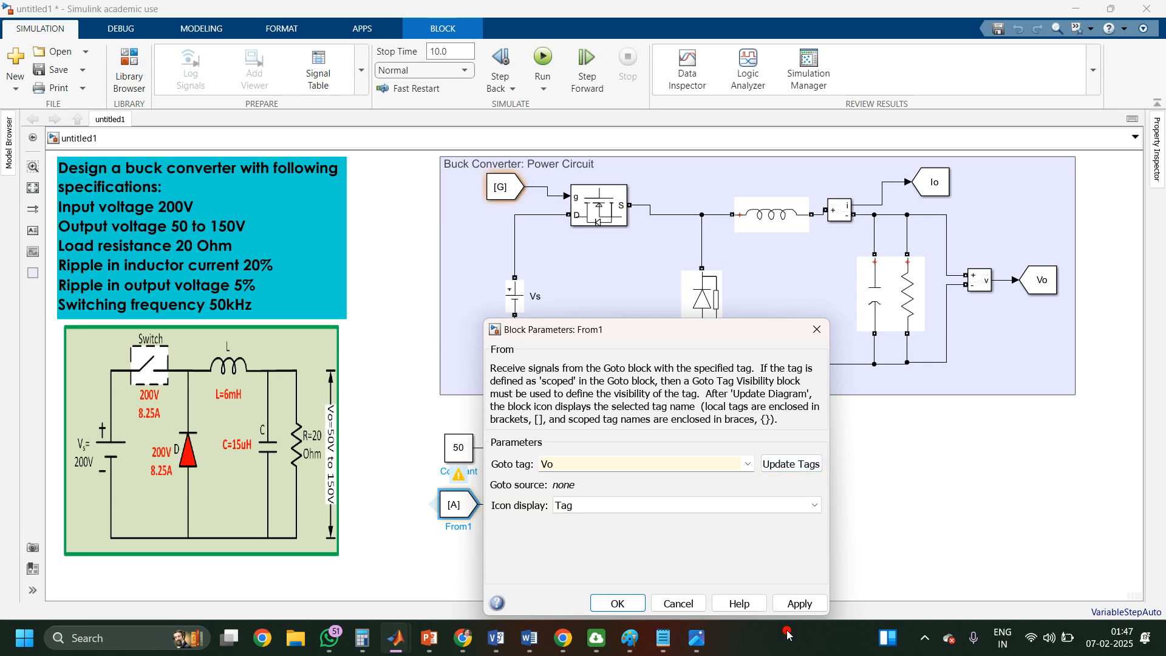
{"action": "left_click", "coordinate": [797, 605]}
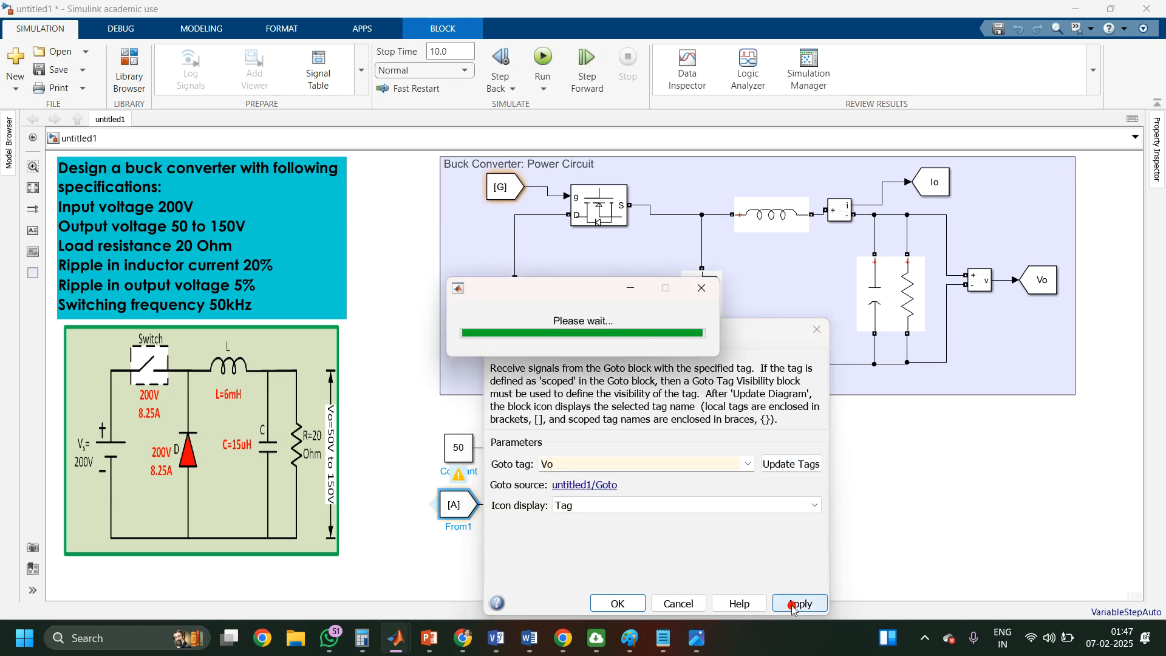
{"action": "left_click", "coordinate": [626, 607]}
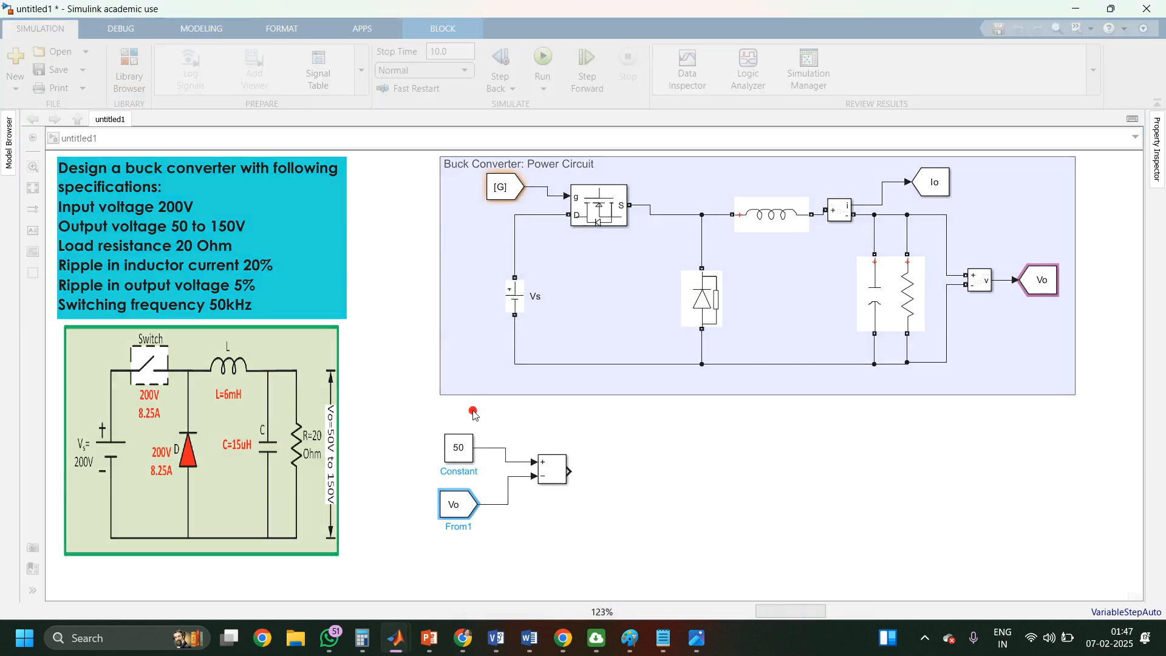
Step: Save the model as buck in the Academics (D:) drive
{"action": "key", "text": "ctrl+s"}
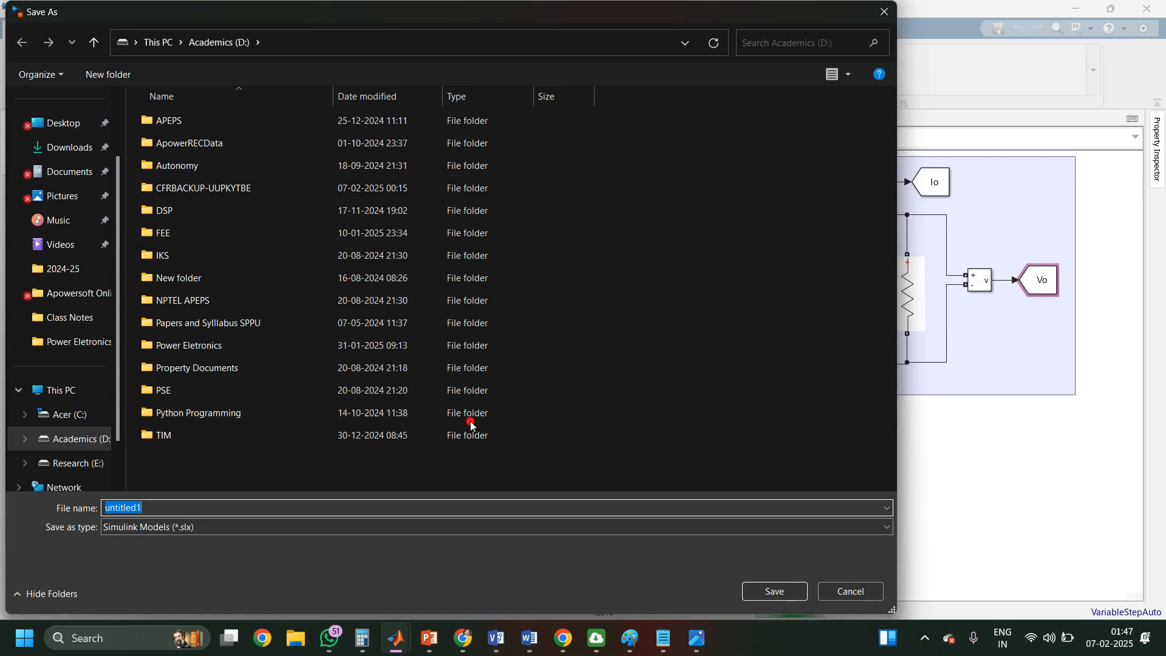
{"action": "type", "text": "buck"}
{"action": "key", "text": "Return"}
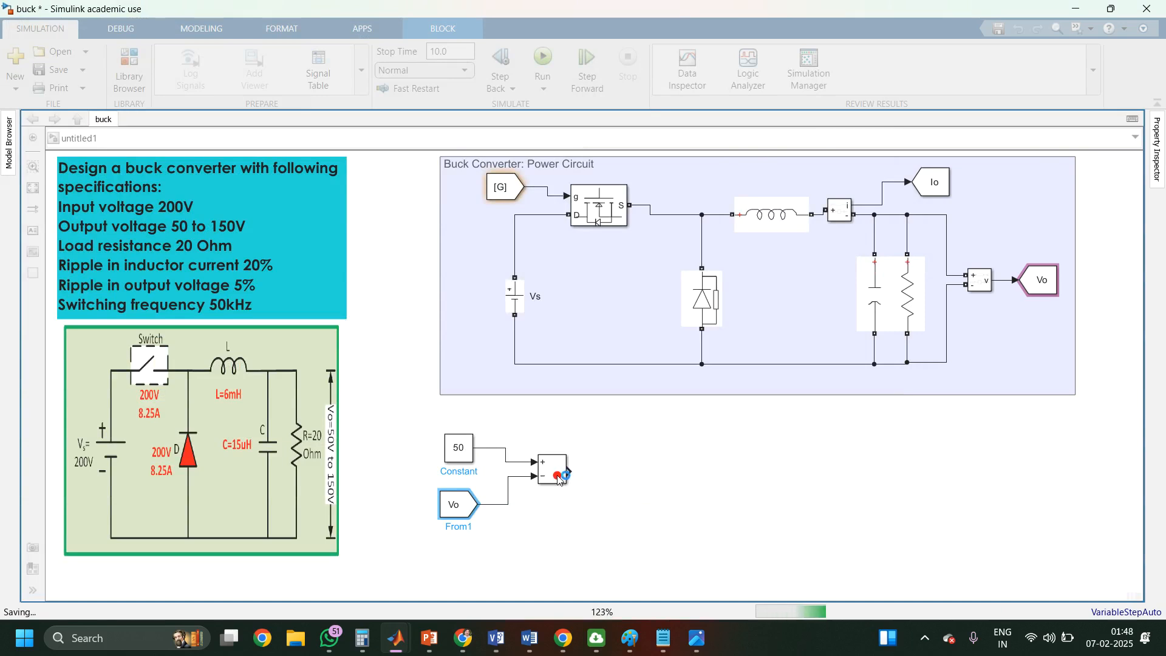
Step: Insert a continuous PID Controller block beside the Add block and connect the Add block's output to its input
{"action": "double_click", "coordinate": [616, 482]}
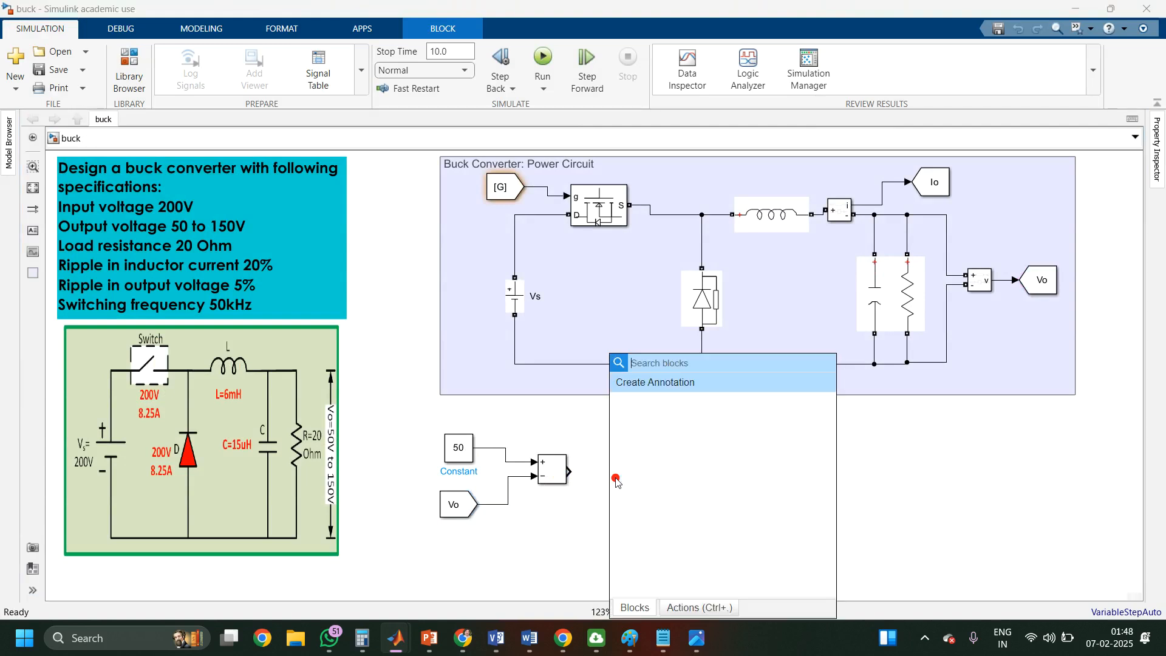
{"action": "type", "text": "pi"}
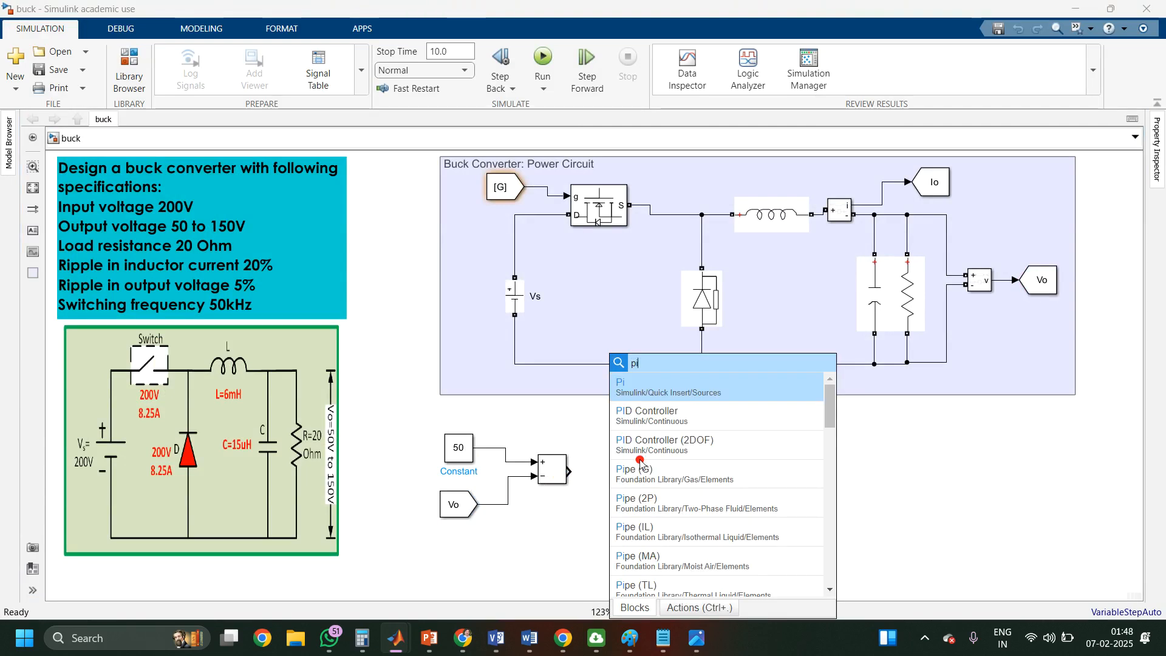
{"action": "left_click", "coordinate": [670, 424]}
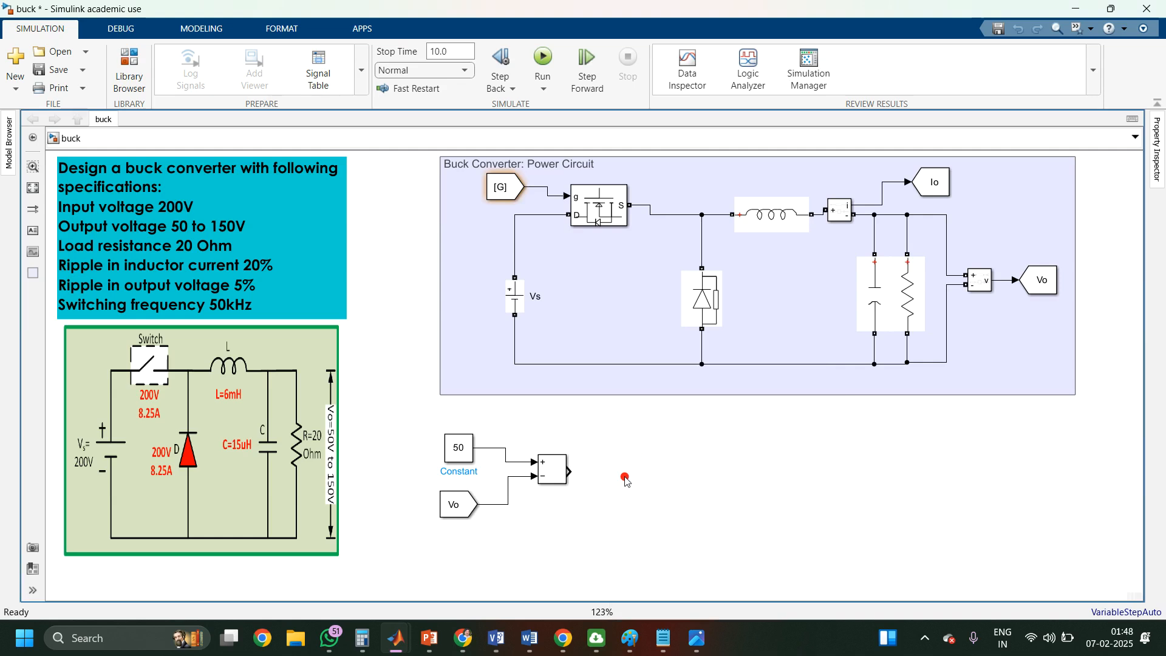
{"action": "left_click_drag", "start_coordinate": [621, 474], "coordinate": [641, 465]}
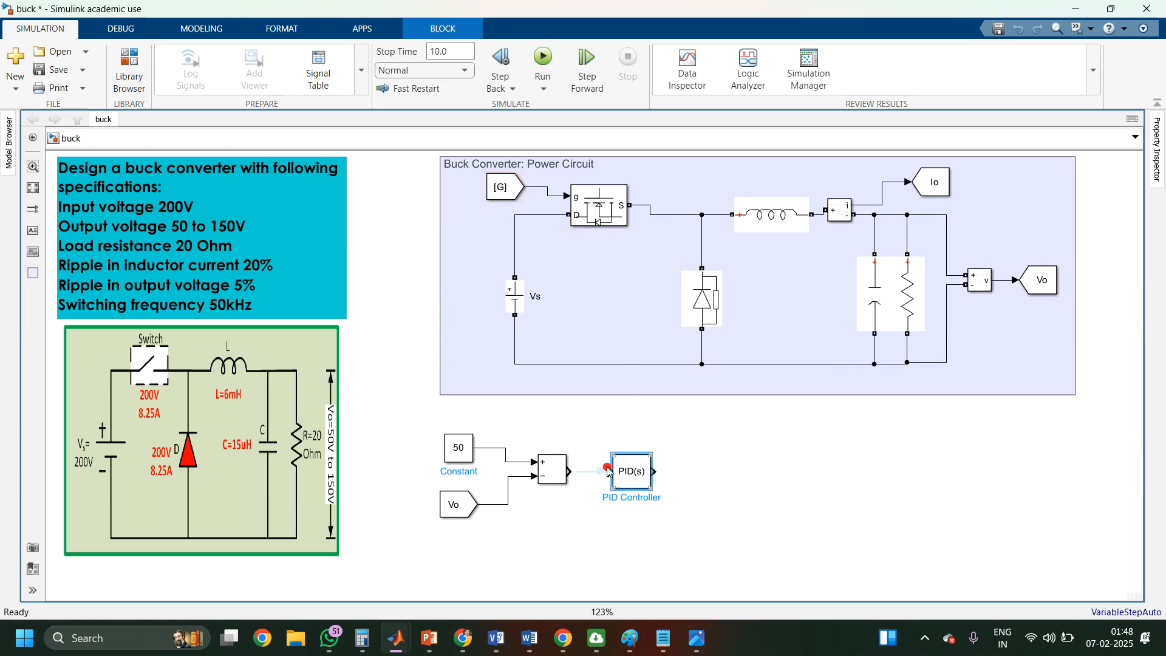
{"action": "left_click", "coordinate": [595, 471]}
Step: Configure the PID Controller block as a PI controller with proportional gain 1800 and integral gain 300
{"action": "left_click", "coordinate": [622, 471]}
{"action": "double_click", "coordinate": [622, 473]}
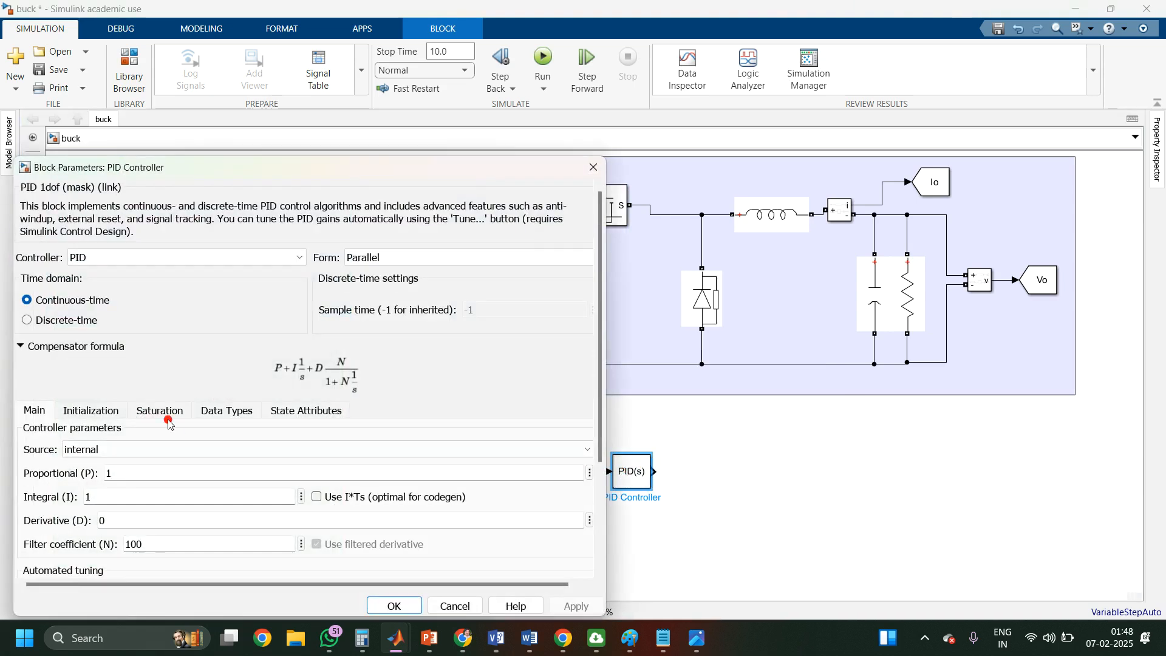
{"action": "left_click", "coordinate": [102, 259]}
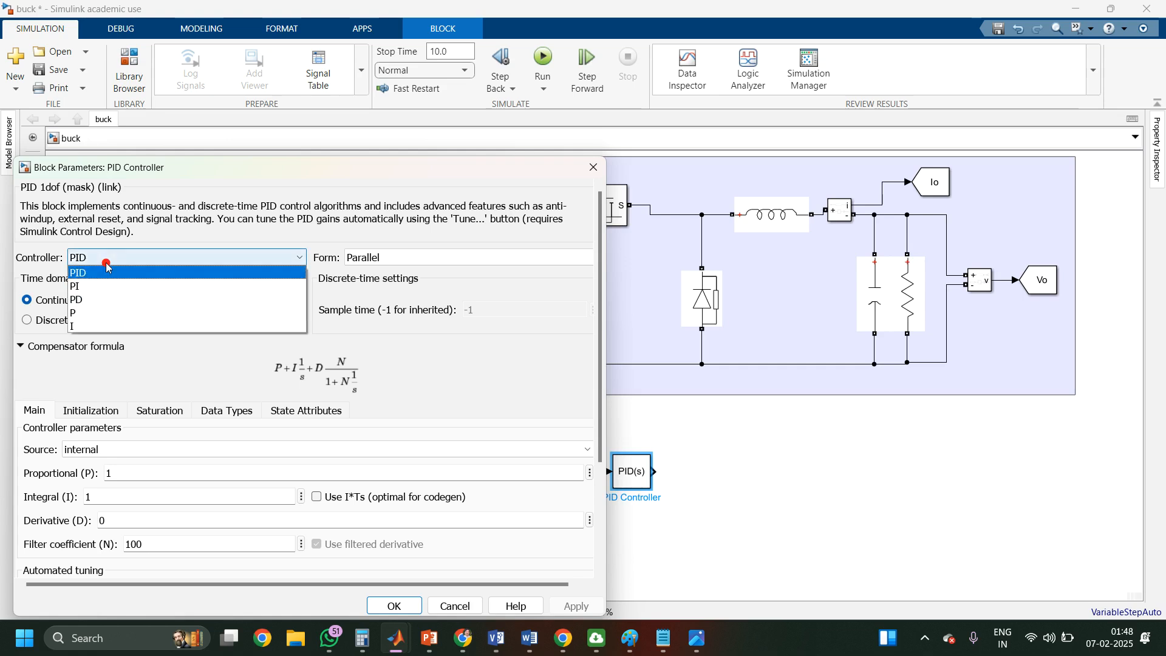
{"action": "left_click", "coordinate": [96, 294]}
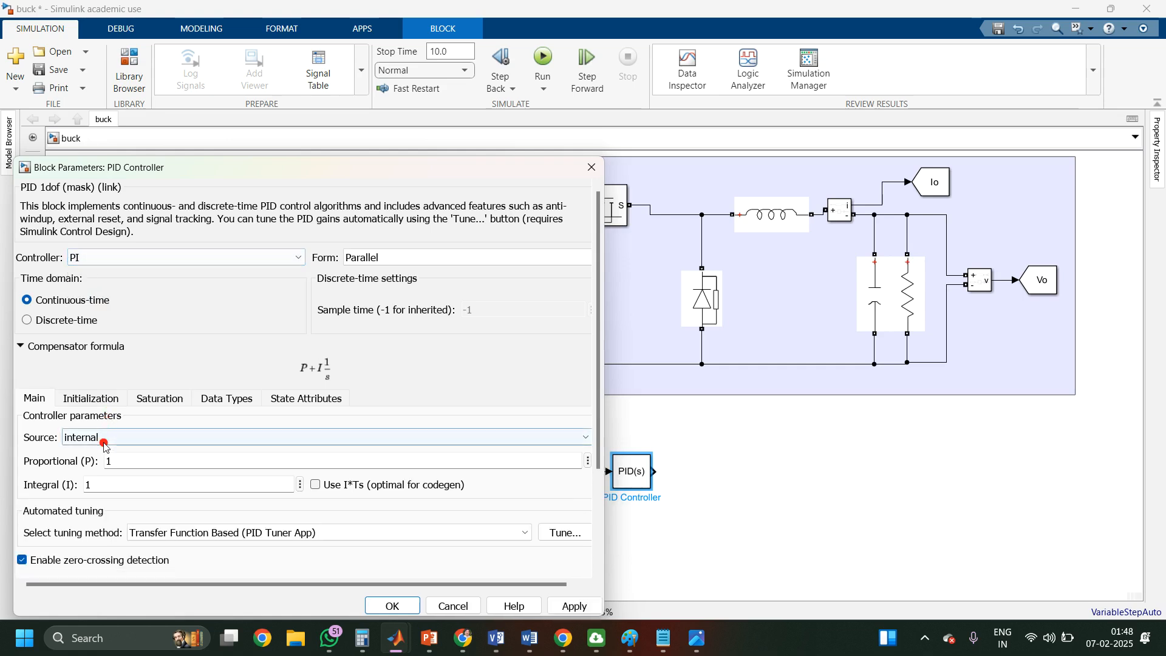
{"action": "double_click", "coordinate": [110, 459]}
{"action": "type", "text": "1800"}
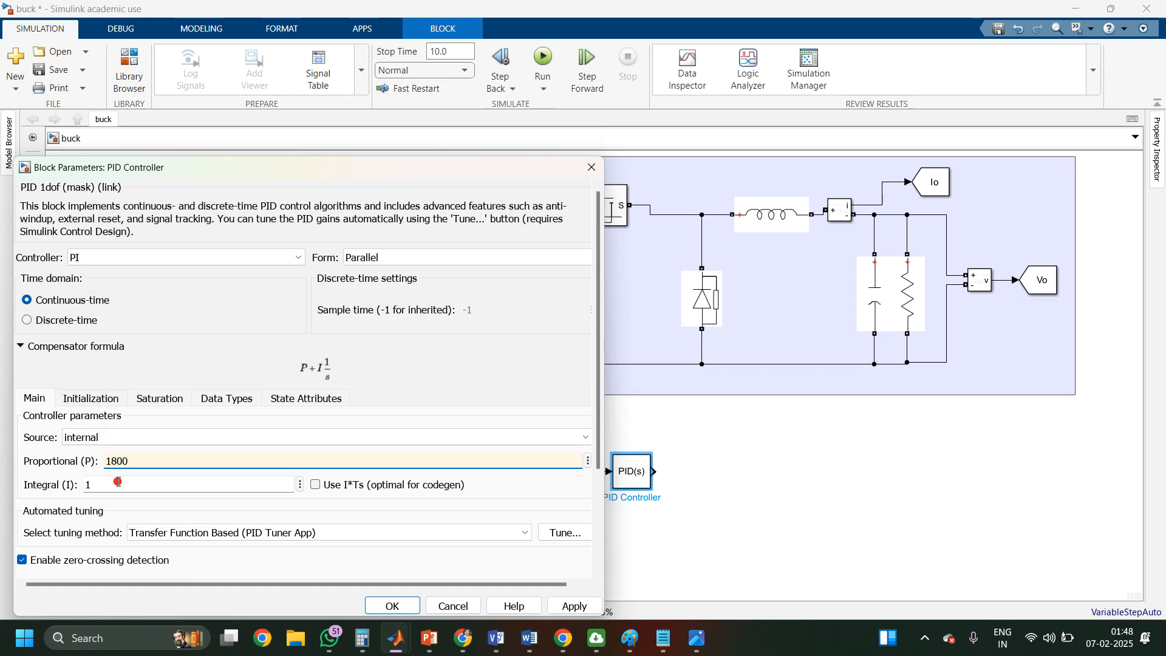
{"action": "double_click", "coordinate": [118, 486]}
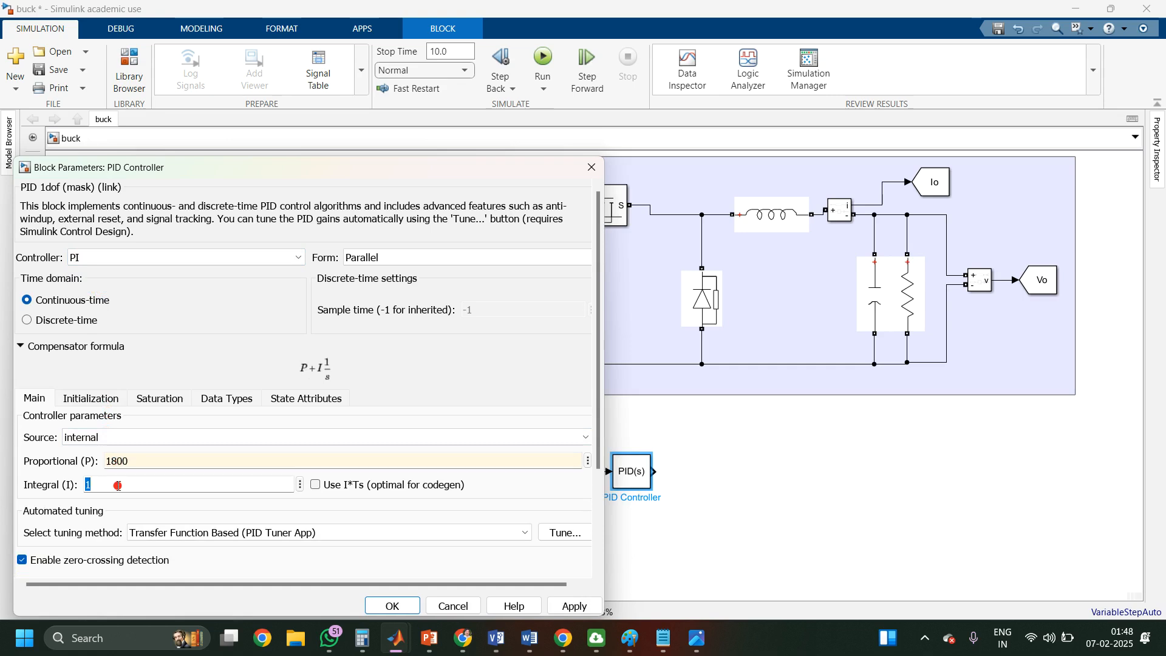
{"action": "type", "text": "300"}
{"action": "mouse_move", "coordinate": [529, 638]}
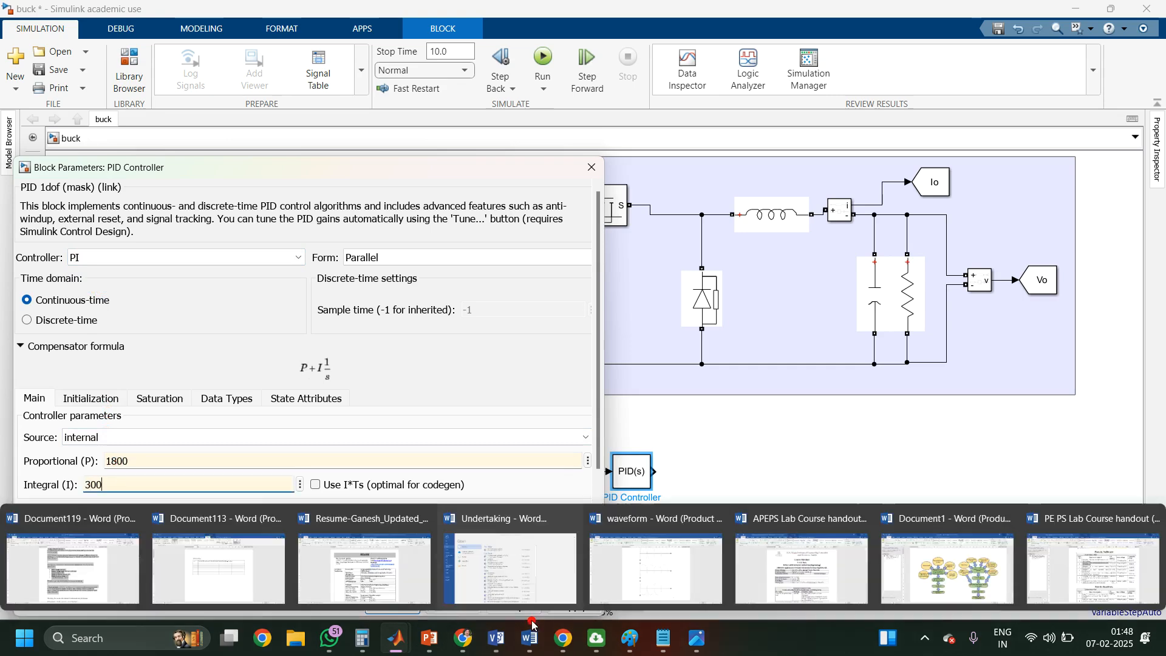
{"action": "left_click", "coordinate": [565, 601]}
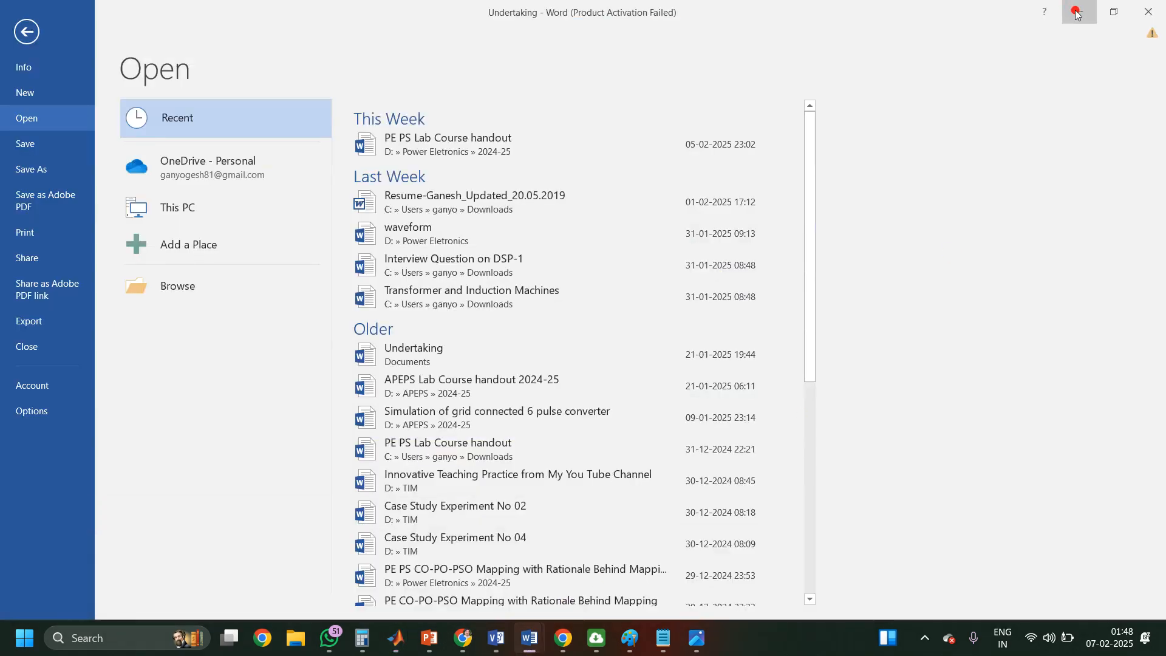
{"action": "left_click", "coordinate": [1080, 11]}
Step: Apply the PI controller's parameters and move the block slightly closer to the Add block
{"action": "left_click", "coordinate": [574, 605]}
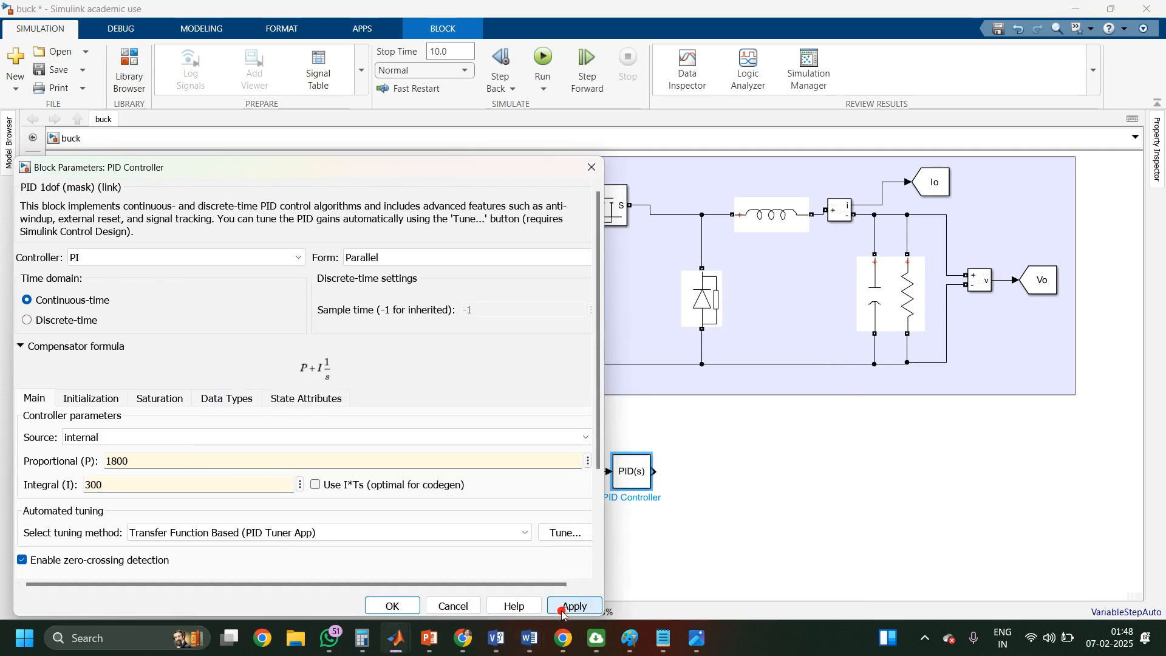
{"action": "left_click", "coordinate": [392, 606]}
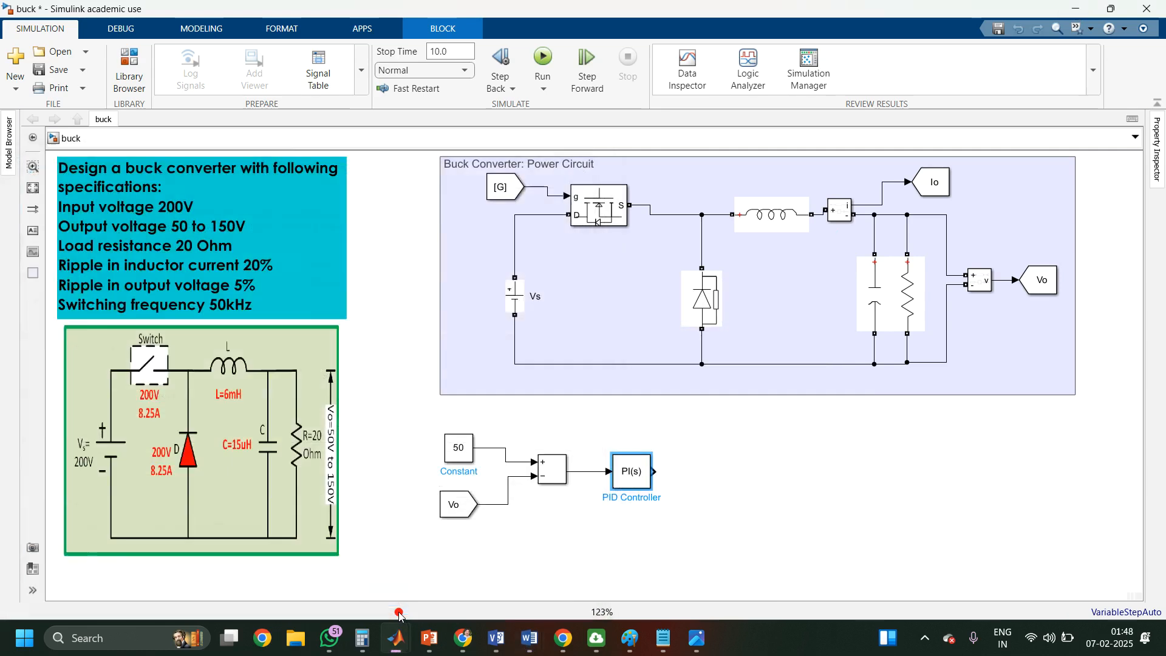
{"action": "left_click_drag", "start_coordinate": [630, 476], "coordinate": [616, 476]}
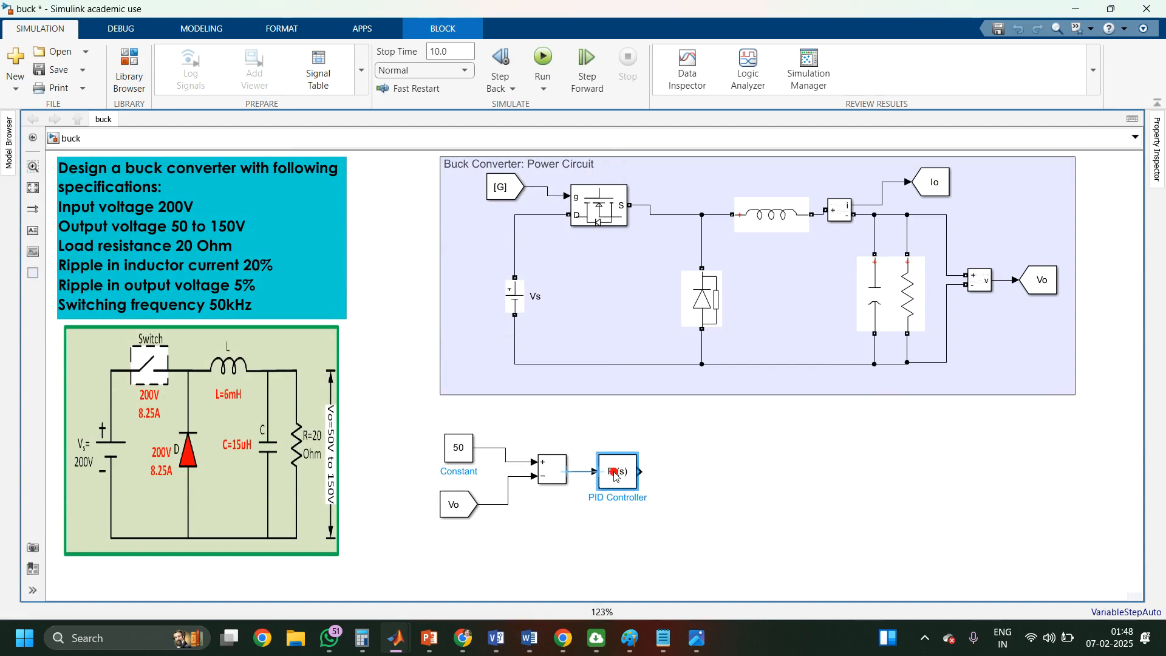
Step: Insert a Simulink Repeating Sequence block from the Sources library below the PI controller
{"action": "left_click", "coordinate": [737, 479]}
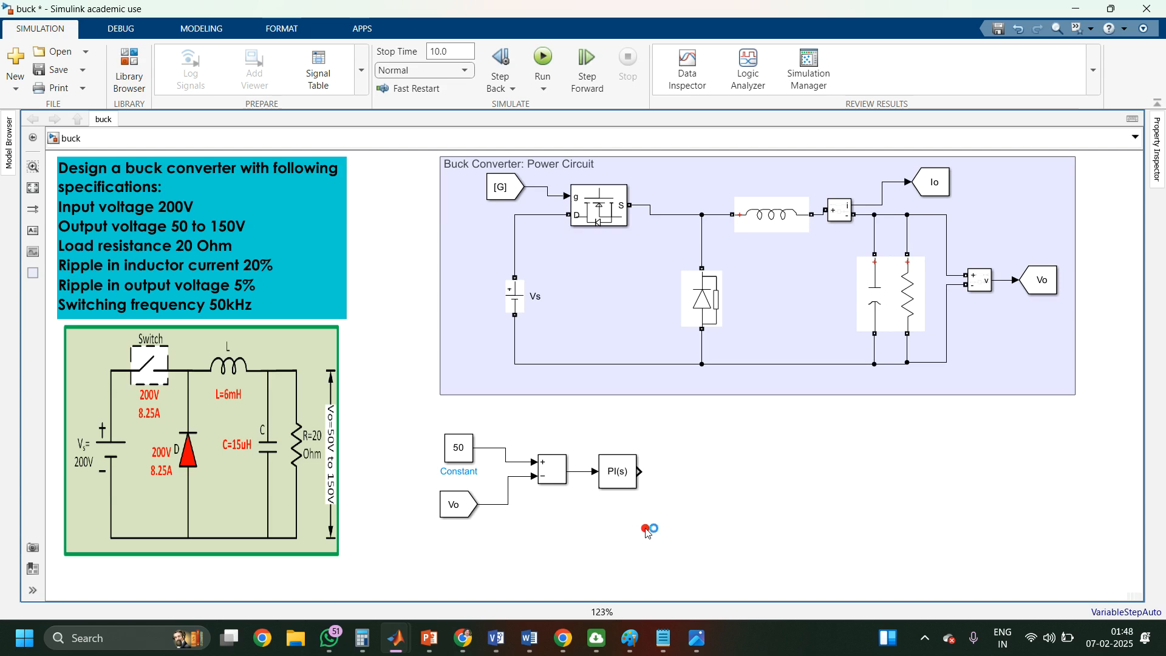
{"action": "type", "text": "repe"}
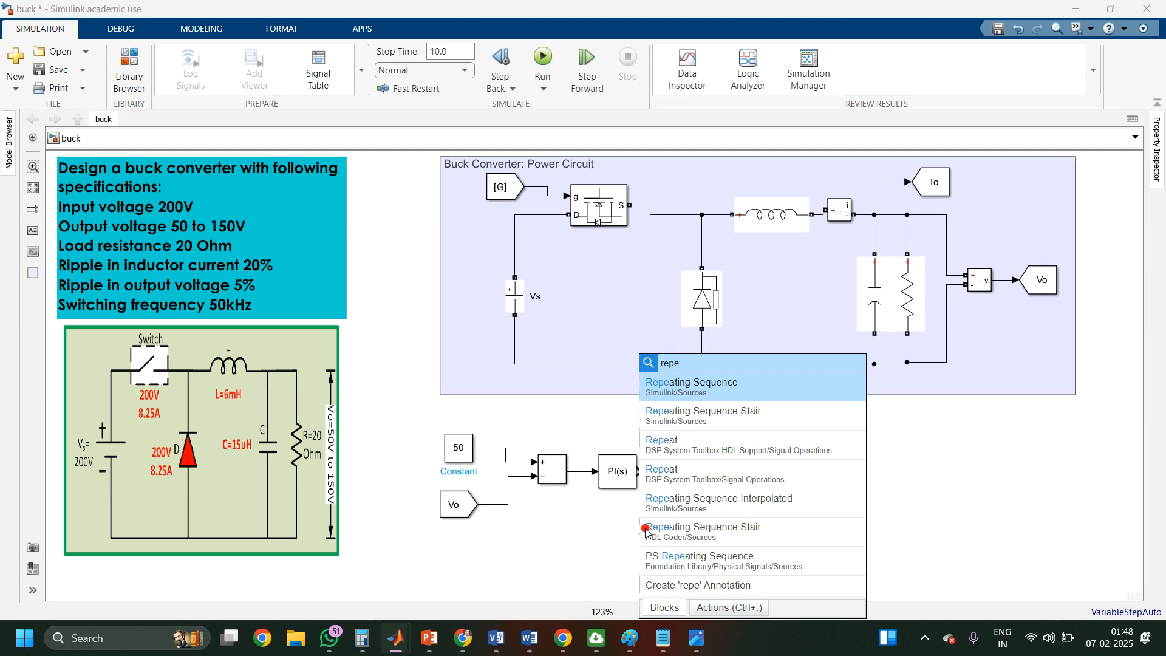
{"action": "left_click", "coordinate": [721, 384]}
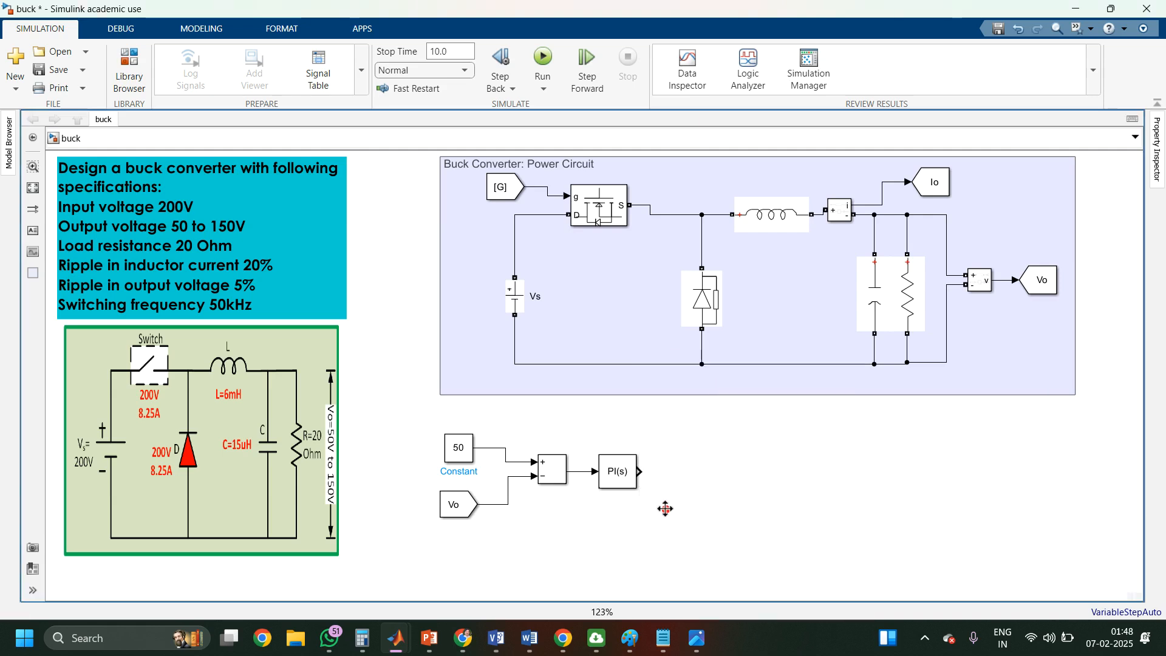
Step: Set the Repeating Sequence block's time values to [0 1/50e3] and its output values to [0 1]
{"action": "double_click", "coordinate": [646, 530]}
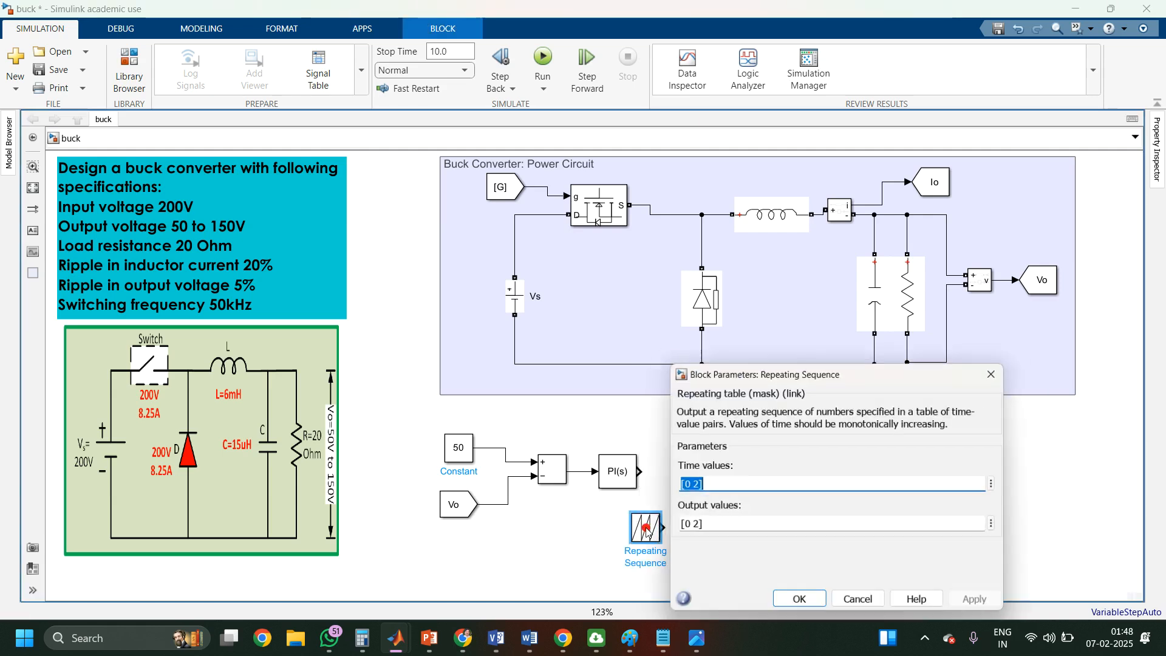
{"action": "left_click", "coordinate": [694, 490]}
{"action": "key", "text": "BackSpace"}
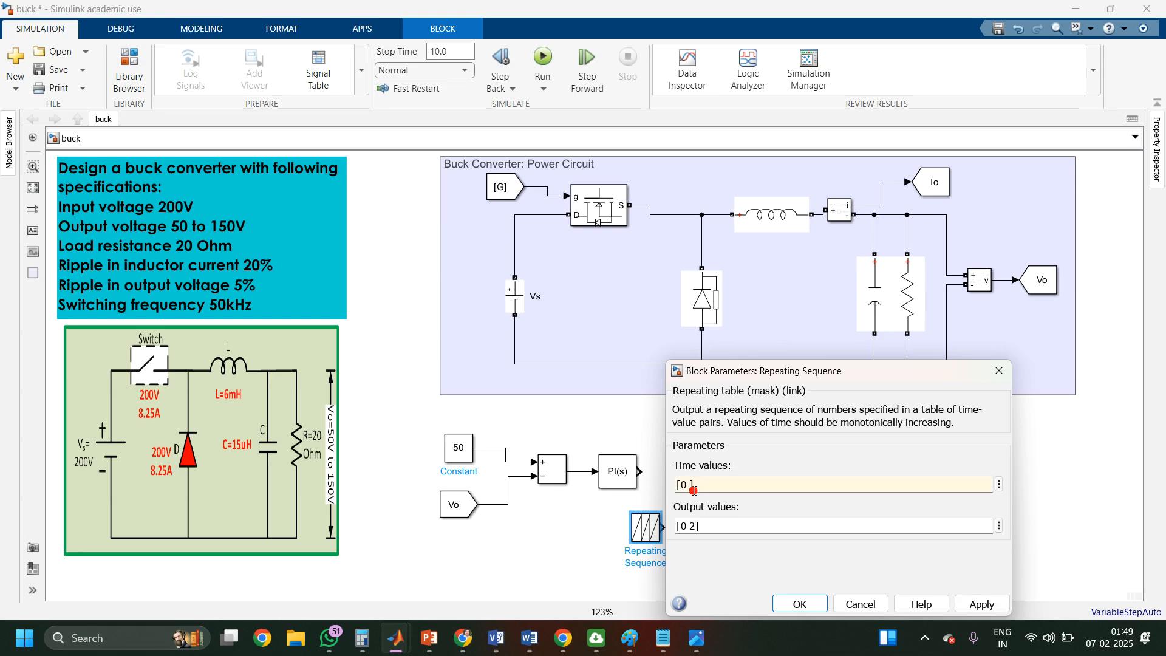
{"action": "type", "text": "50e3"}
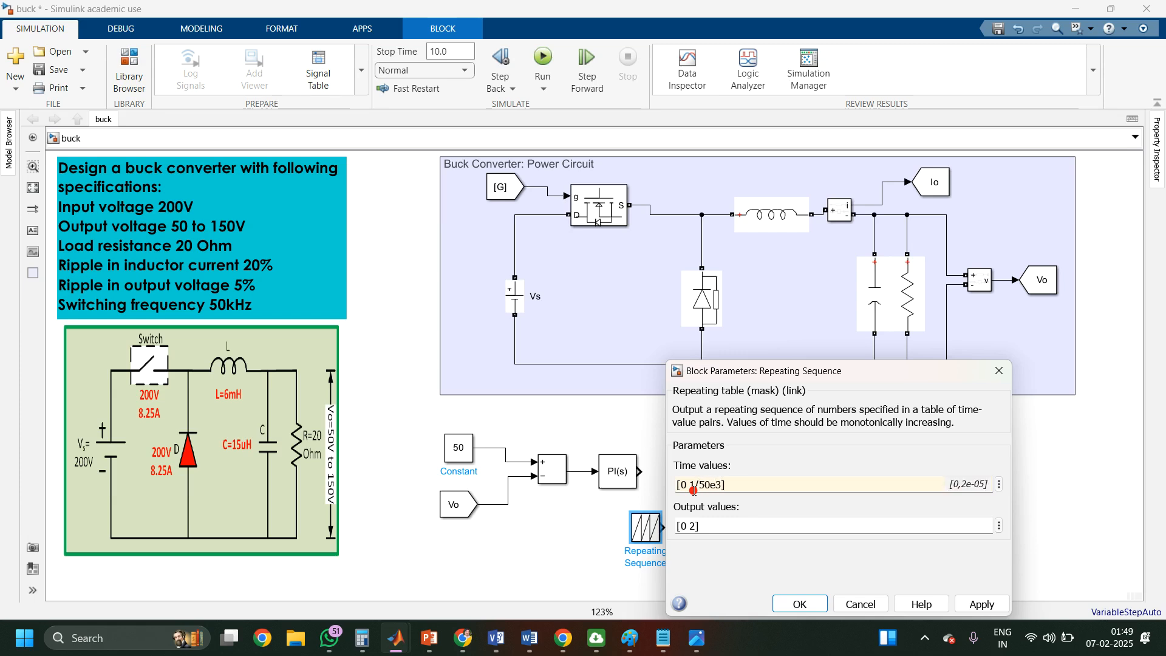
{"action": "left_click", "coordinate": [695, 529]}
{"action": "left_click", "coordinate": [695, 529]}
{"action": "key", "text": "BackSpace"}
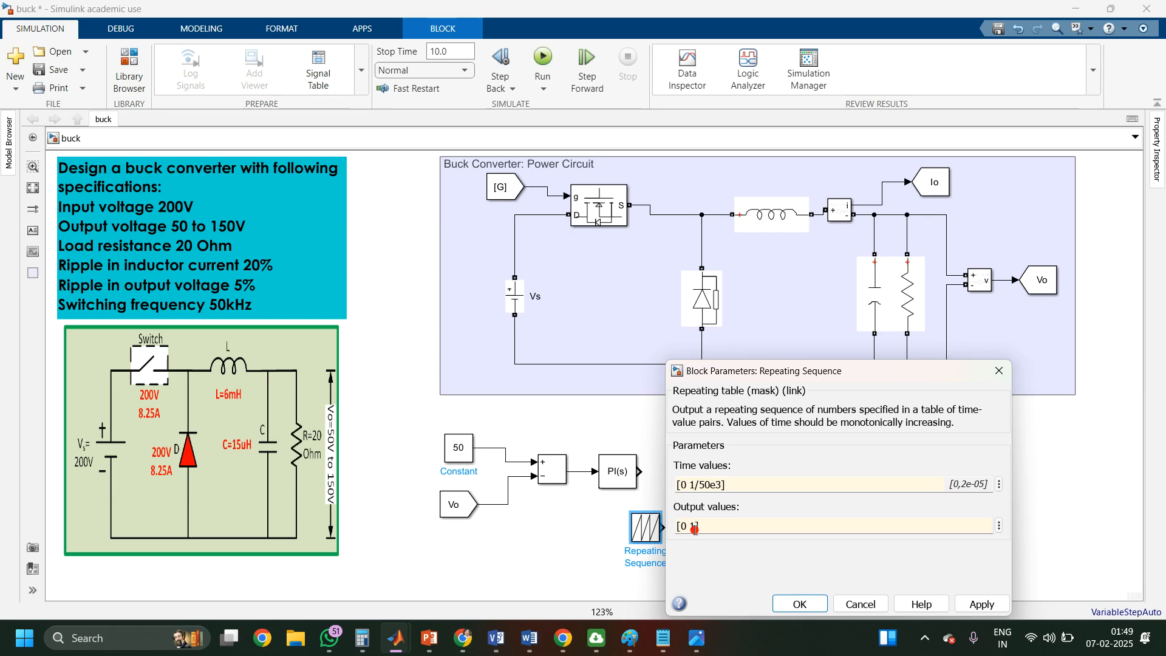
{"action": "left_click", "coordinate": [695, 528]}
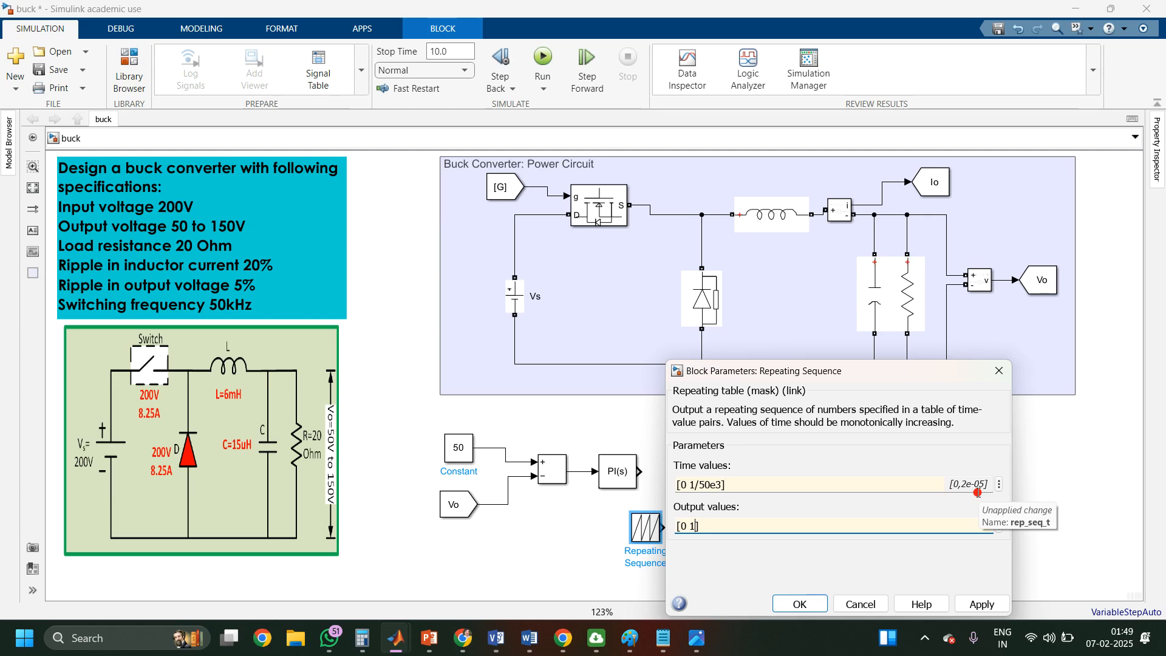
{"action": "left_click", "coordinate": [989, 605]}
{"action": "left_click", "coordinate": [802, 604]}
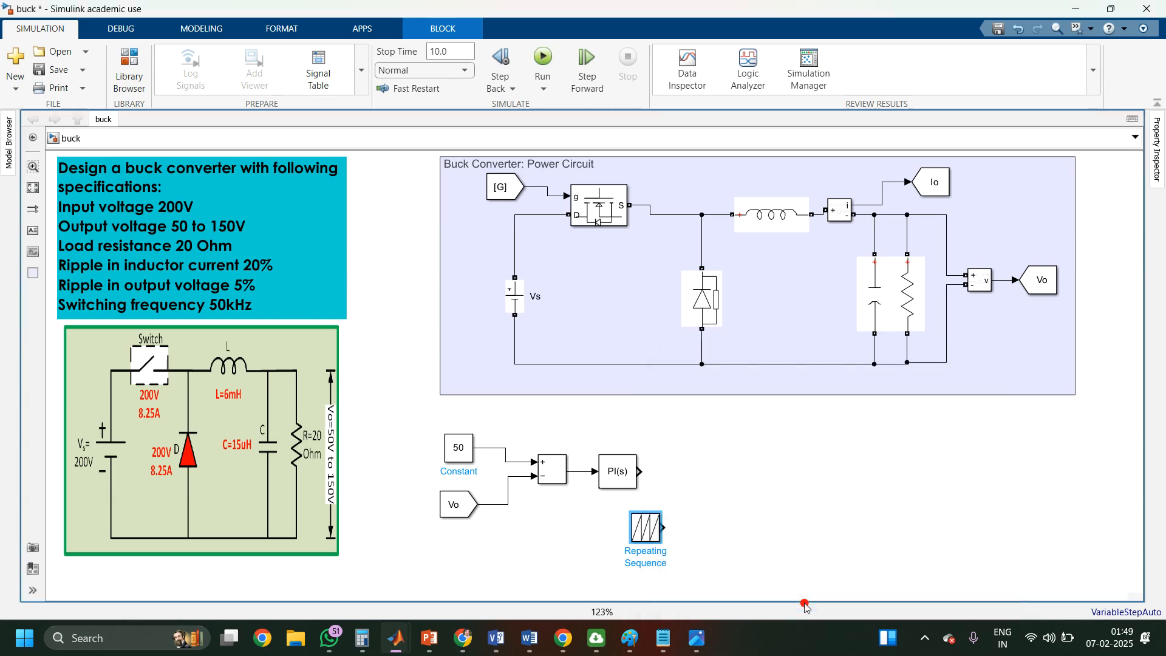
Step: Review the Repeating Sequence block's time and output values, and move the block directly below the PI controller
{"action": "double_click", "coordinate": [650, 533]}
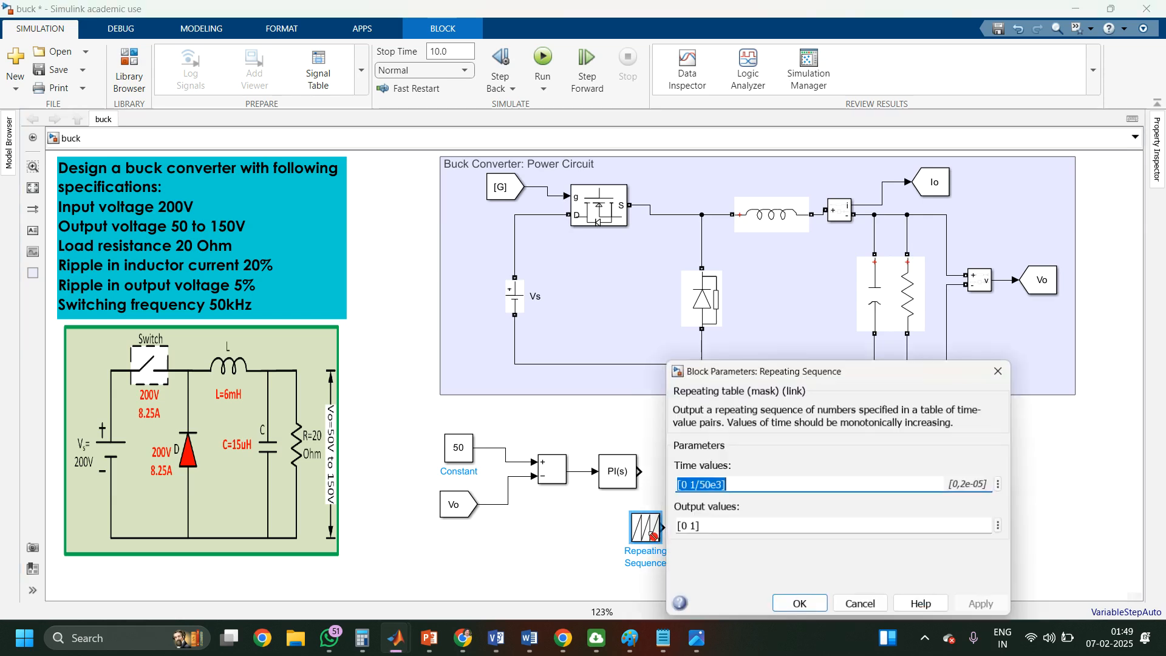
{"action": "left_click", "coordinate": [691, 487]}
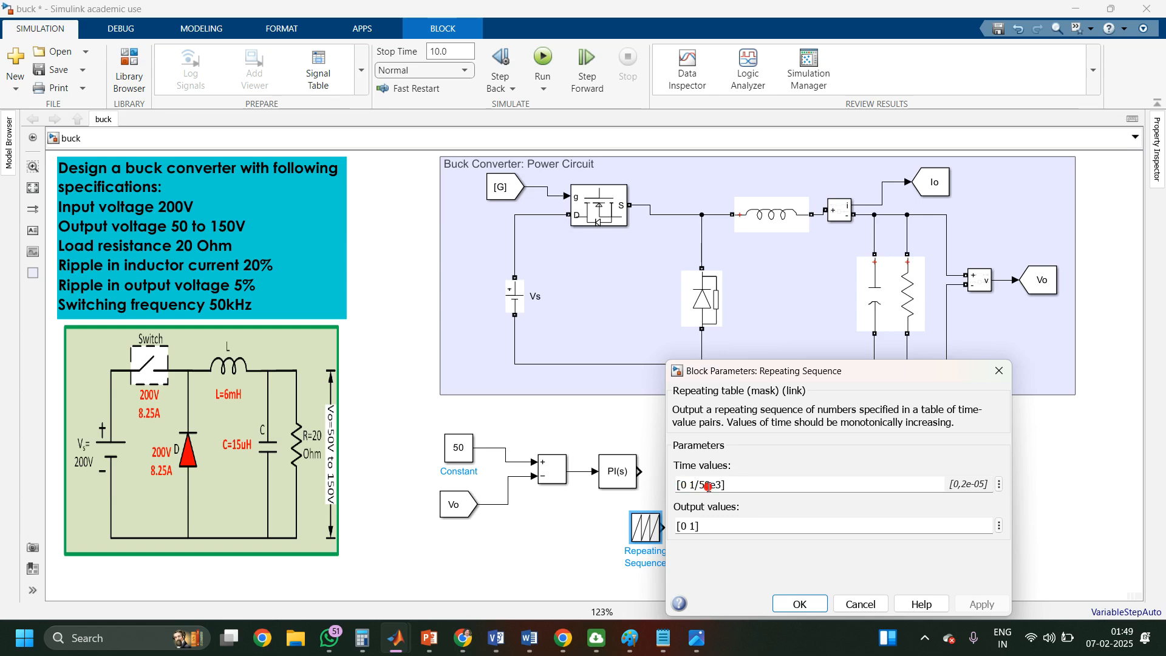
{"action": "left_click", "coordinate": [704, 485]}
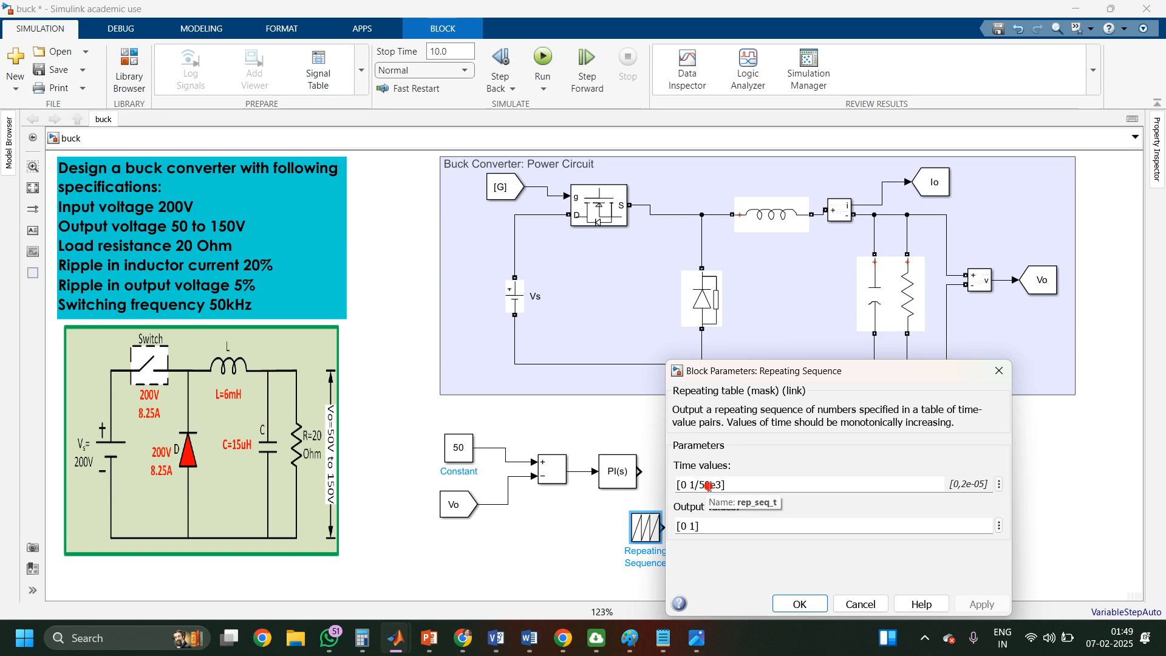
{"action": "left_click", "coordinate": [809, 604]}
{"action": "left_click_drag", "start_coordinate": [650, 540], "coordinate": [622, 535]}
{"action": "double_click", "coordinate": [682, 496]}
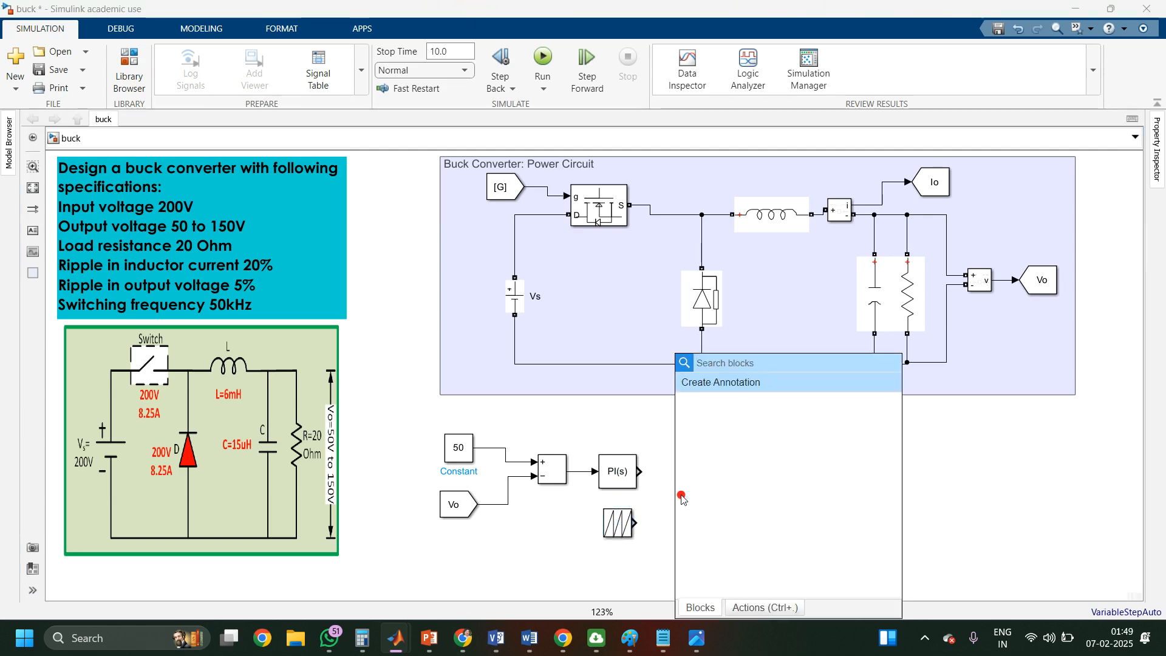
{"action": "type", "text": "logical"}
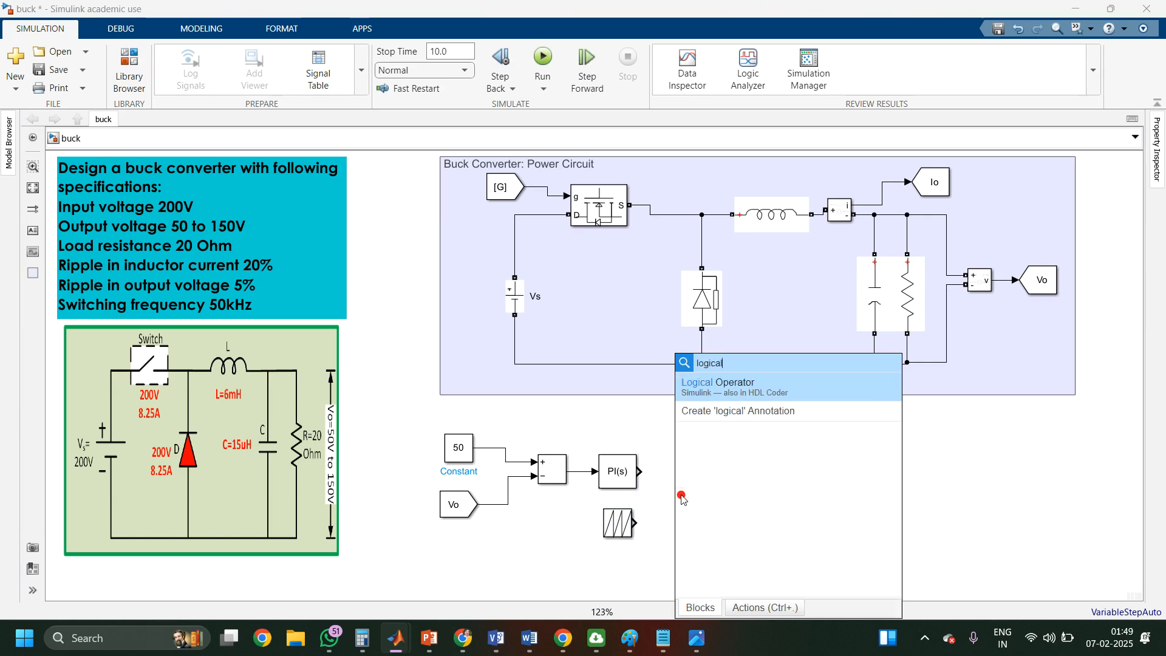
{"action": "key", "text": "Return"}
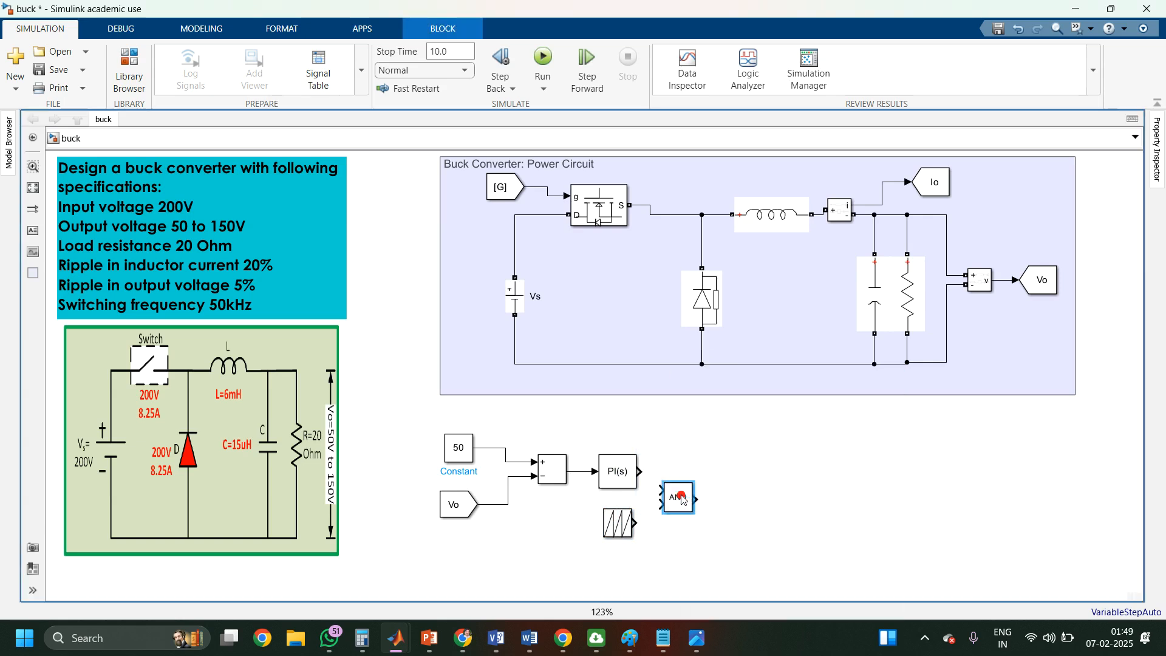
Step: Insert a Simulink Relational Operator block beside the PI controller and Repeating Sequence blocks
{"action": "double_click", "coordinate": [682, 495]}
{"action": "type", "text": "r"}
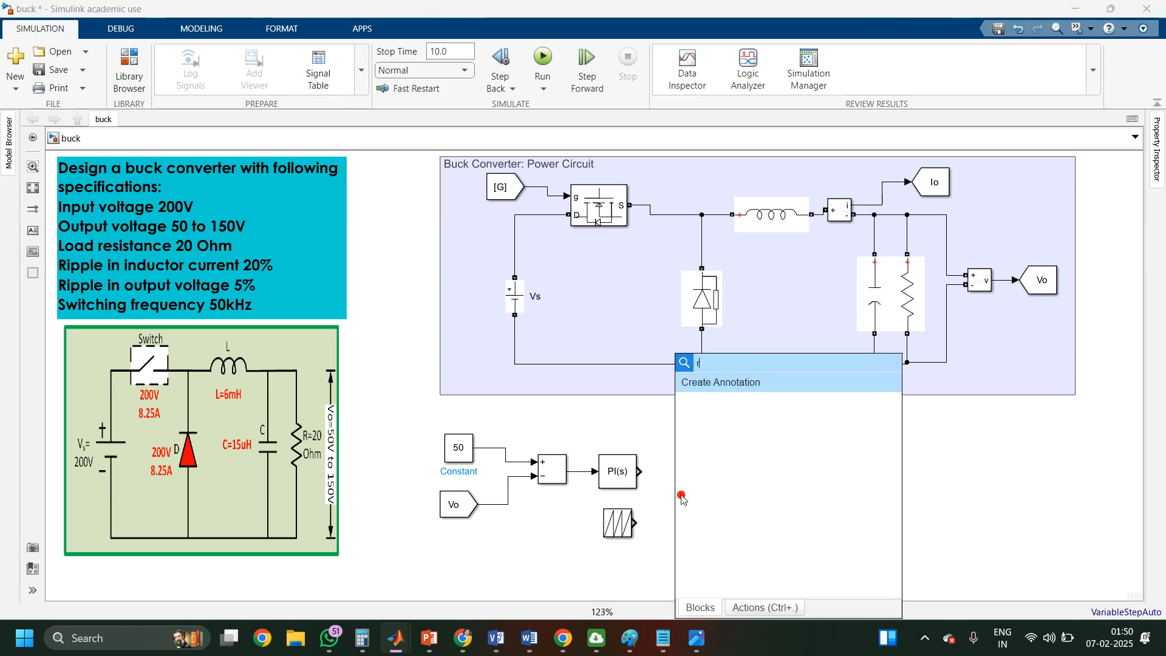
{"action": "type", "text": "elat"}
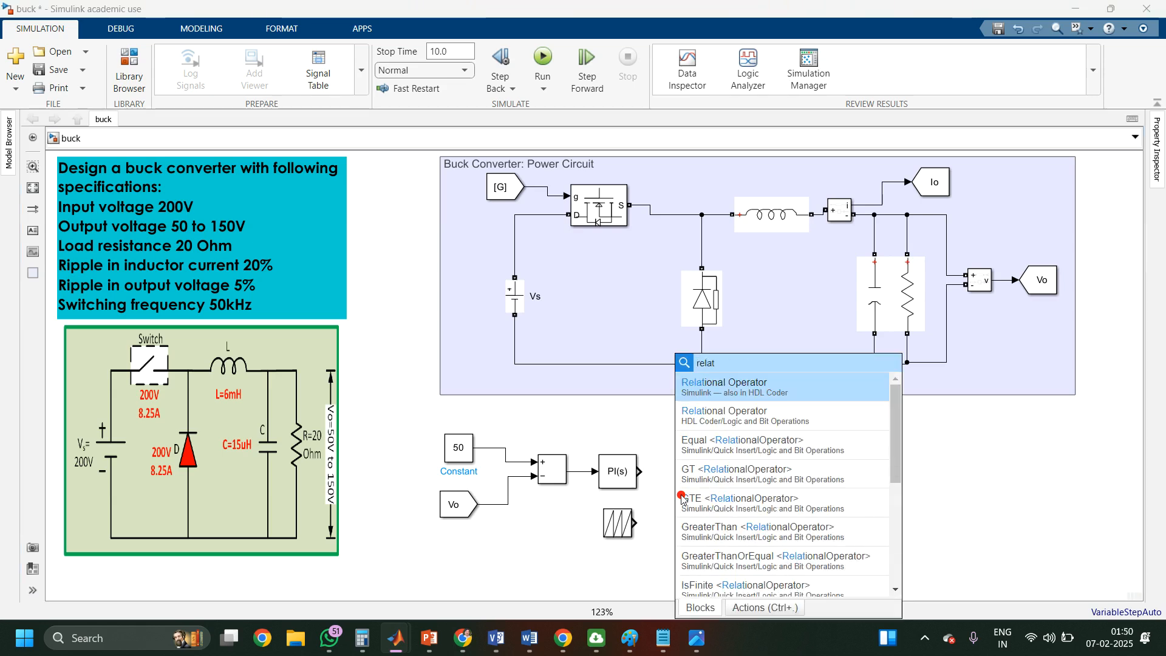
{"action": "left_click", "coordinate": [720, 389]}
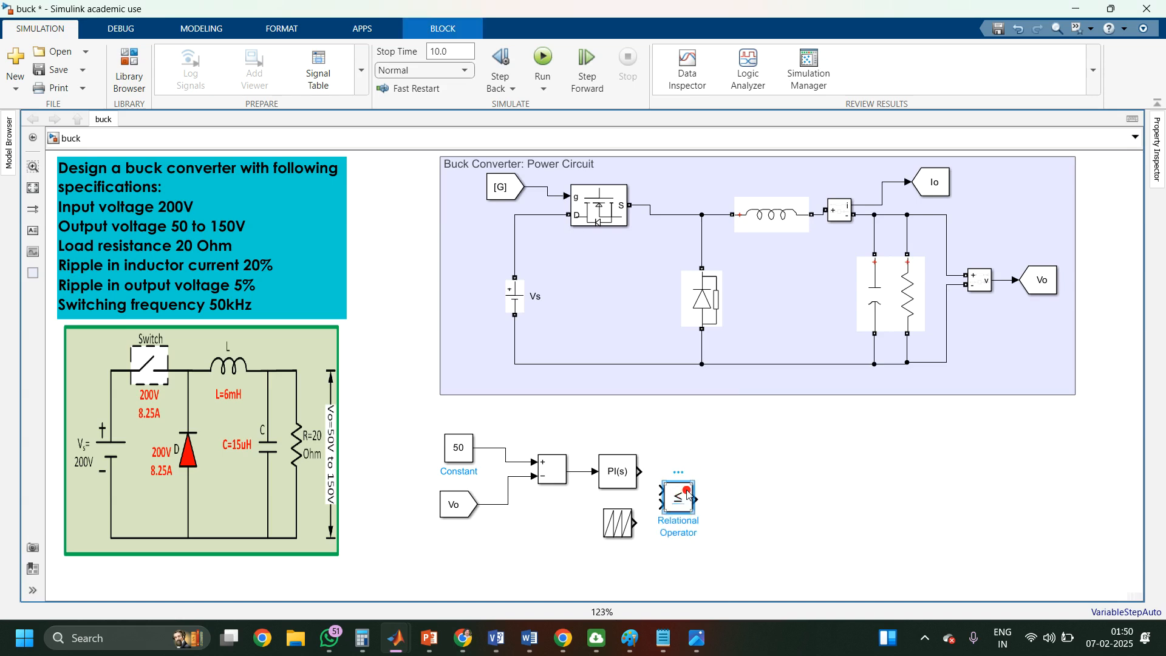
Step: Set the Relational Operator to >= and connect the PI controller to its first input and the Repeating Sequence to its second
{"action": "double_click", "coordinate": [688, 495]}
{"action": "left_click", "coordinate": [844, 495]}
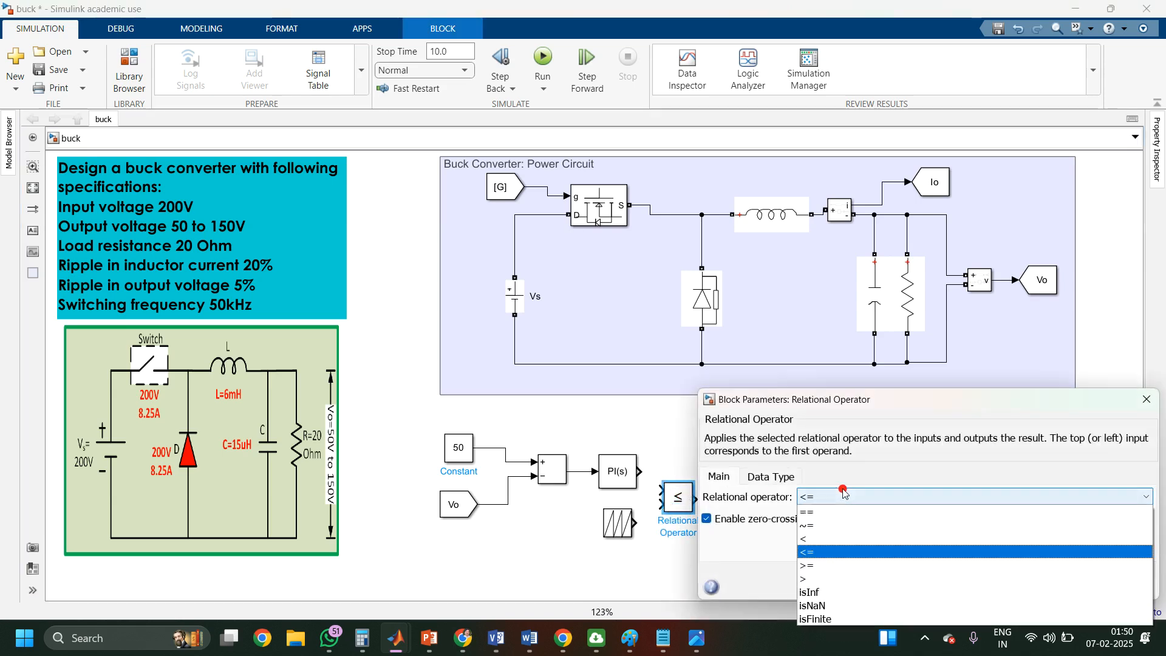
{"action": "left_click", "coordinate": [815, 566]}
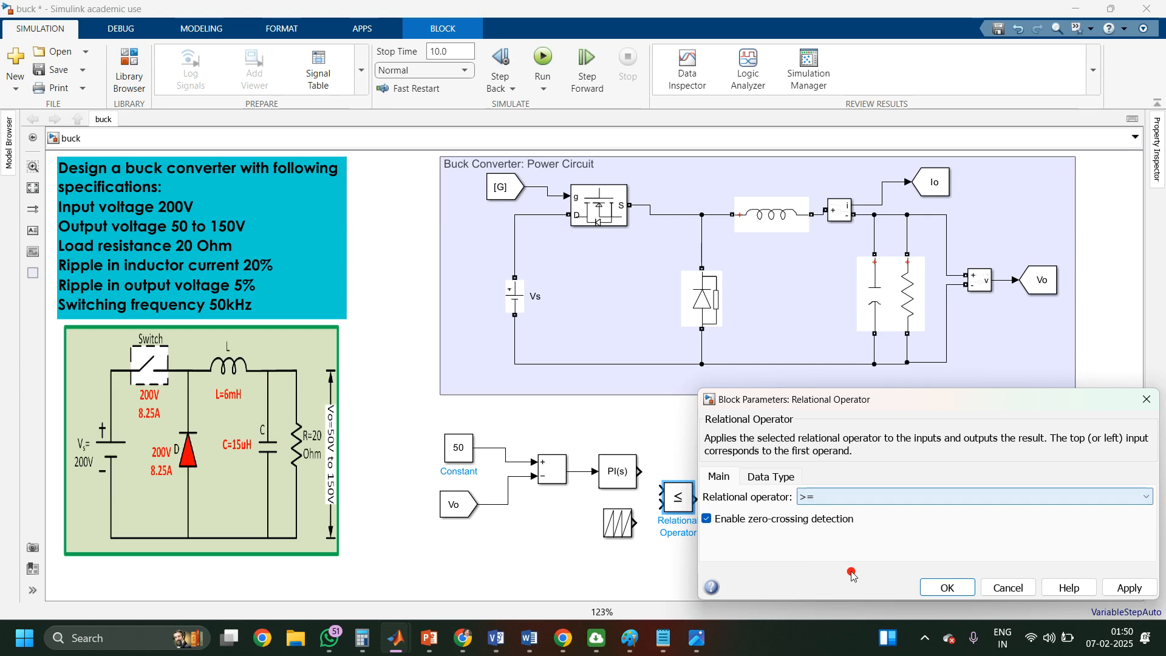
{"action": "left_click", "coordinate": [1129, 588]}
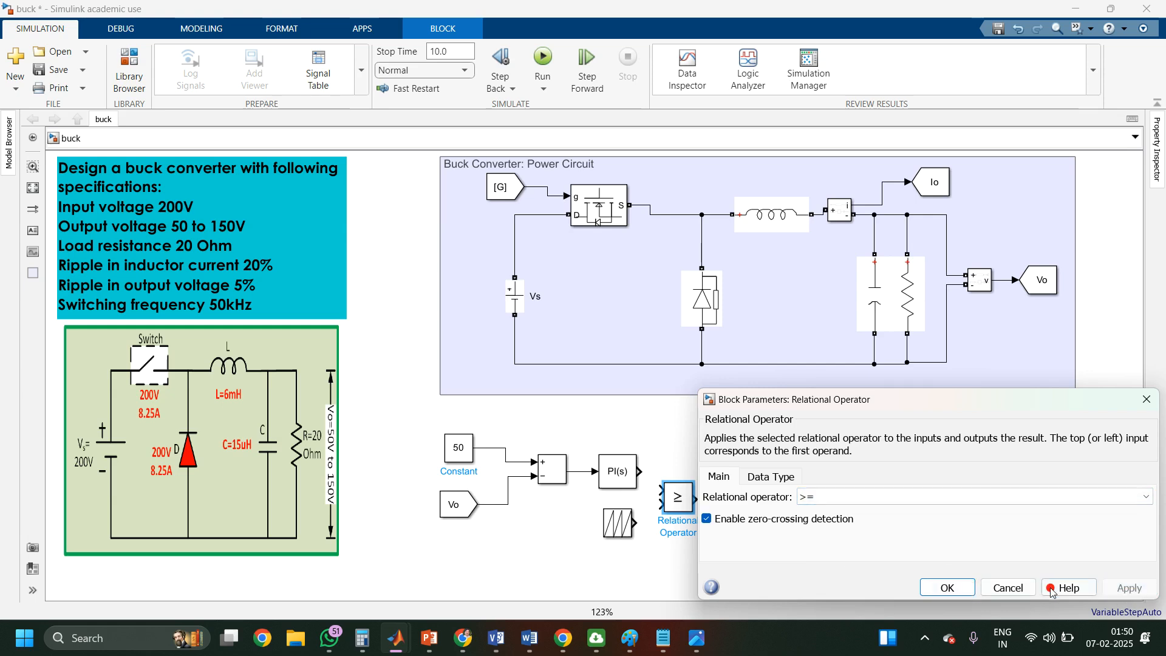
{"action": "left_click", "coordinate": [951, 588]}
{"action": "left_click_drag", "start_coordinate": [642, 470], "coordinate": [660, 486]}
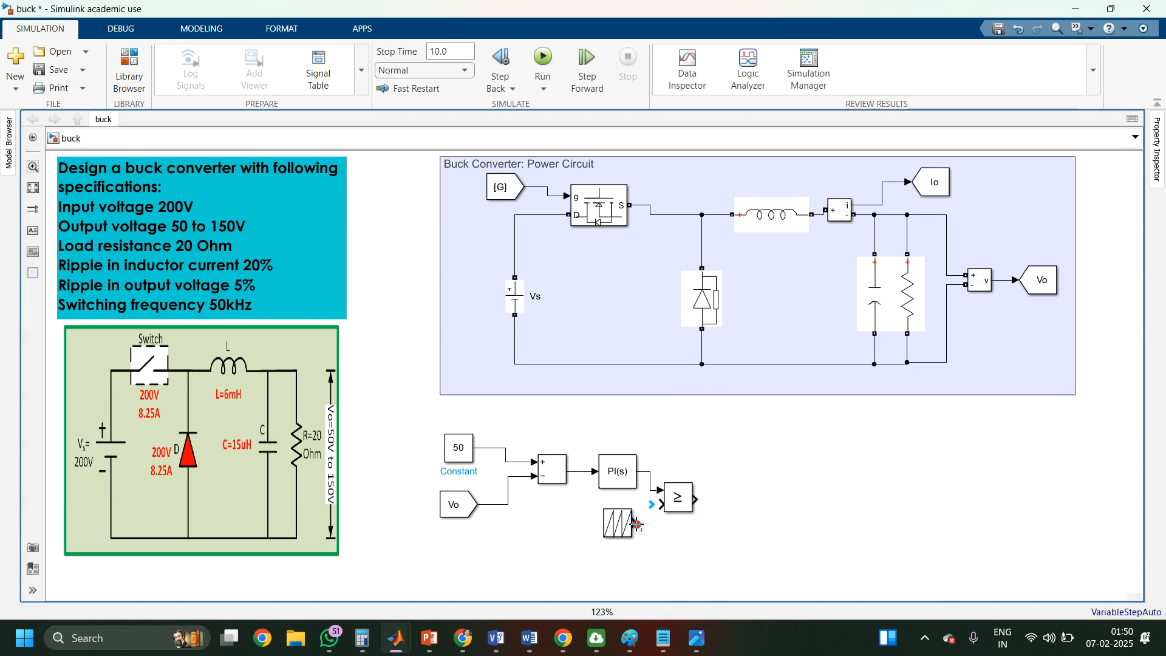
{"action": "left_click_drag", "start_coordinate": [637, 523], "coordinate": [659, 505]}
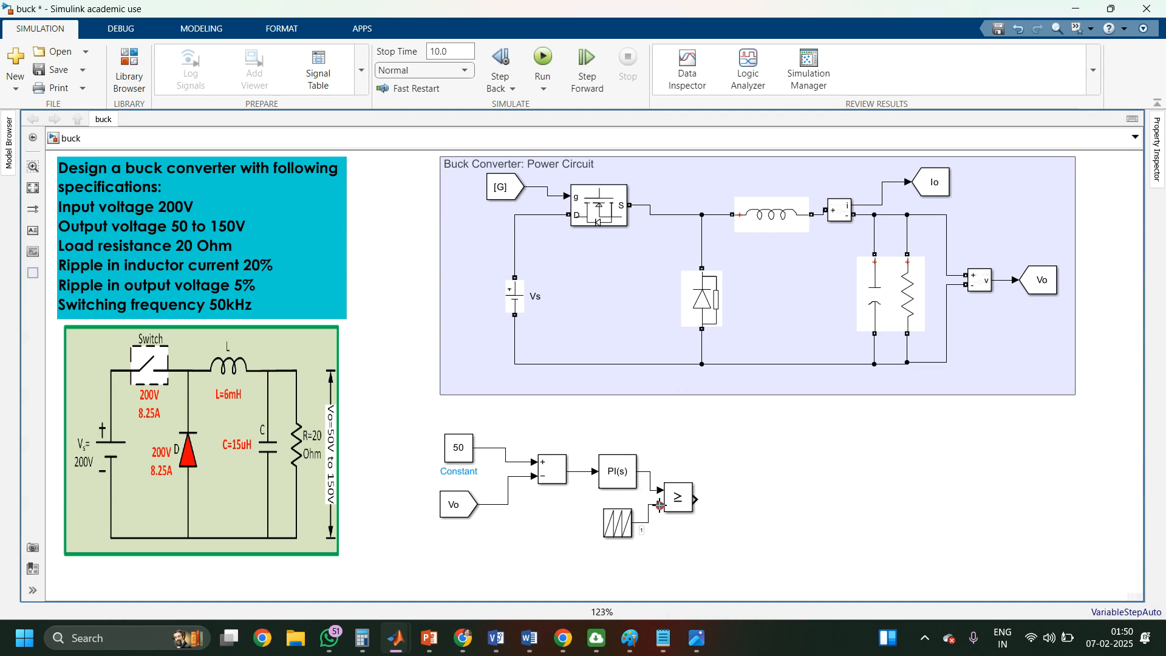
Step: Insert a Goto block after the Relational Operator and connect the operator's output to it
{"action": "double_click", "coordinate": [732, 500]}
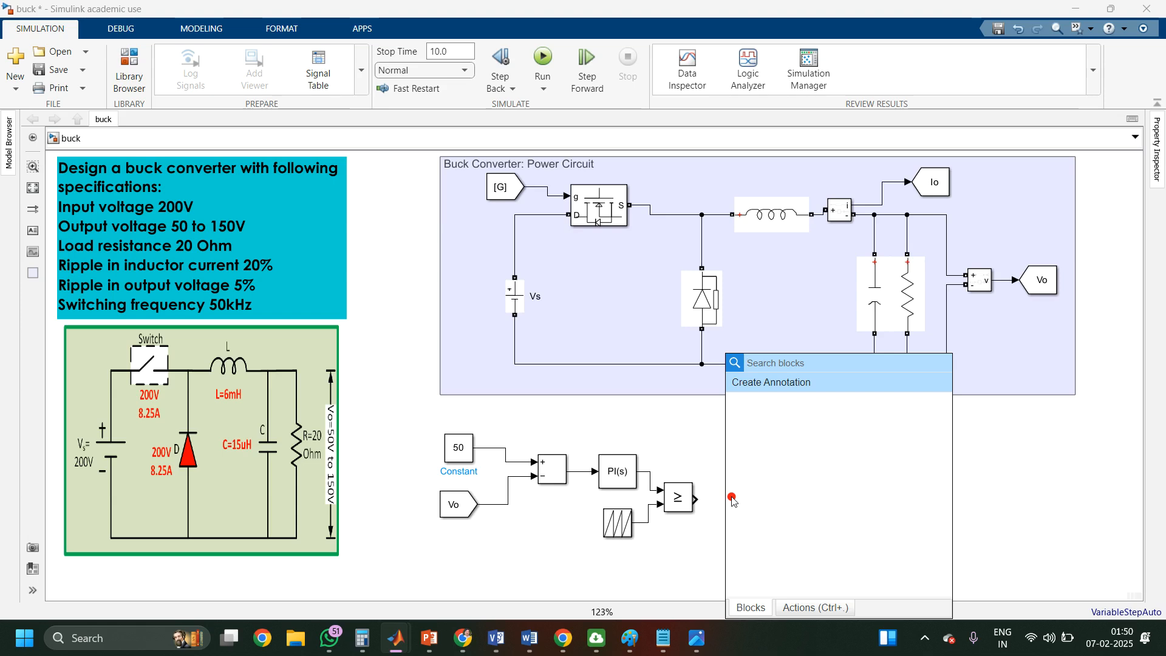
{"action": "type", "text": "goto"}
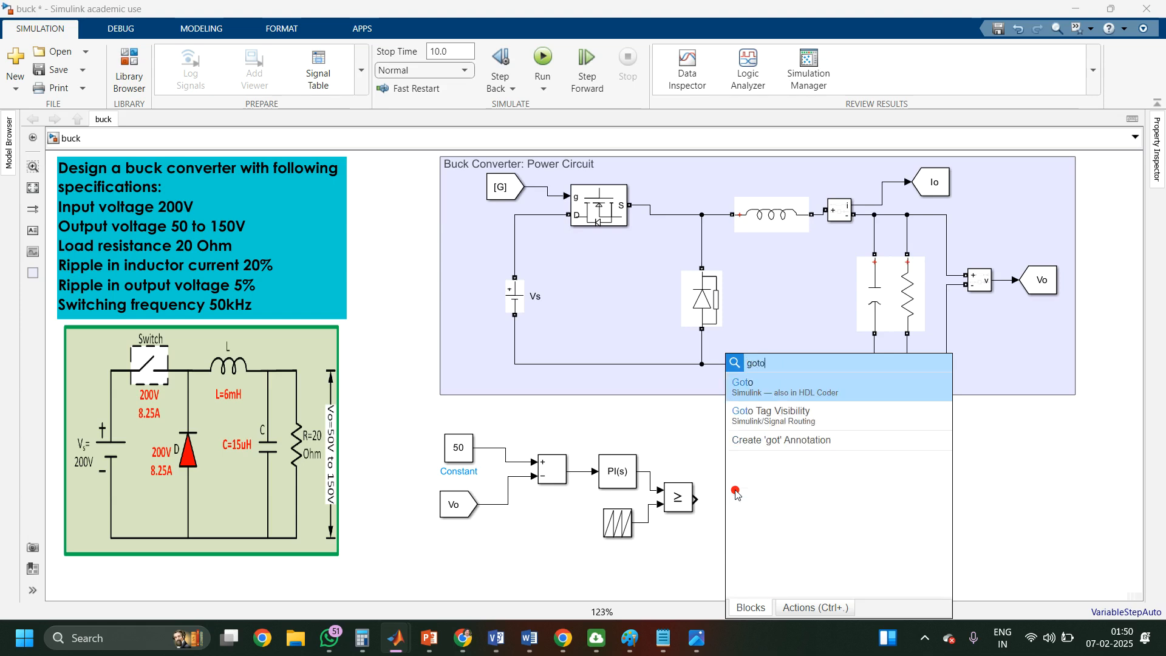
{"action": "key", "text": "Return"}
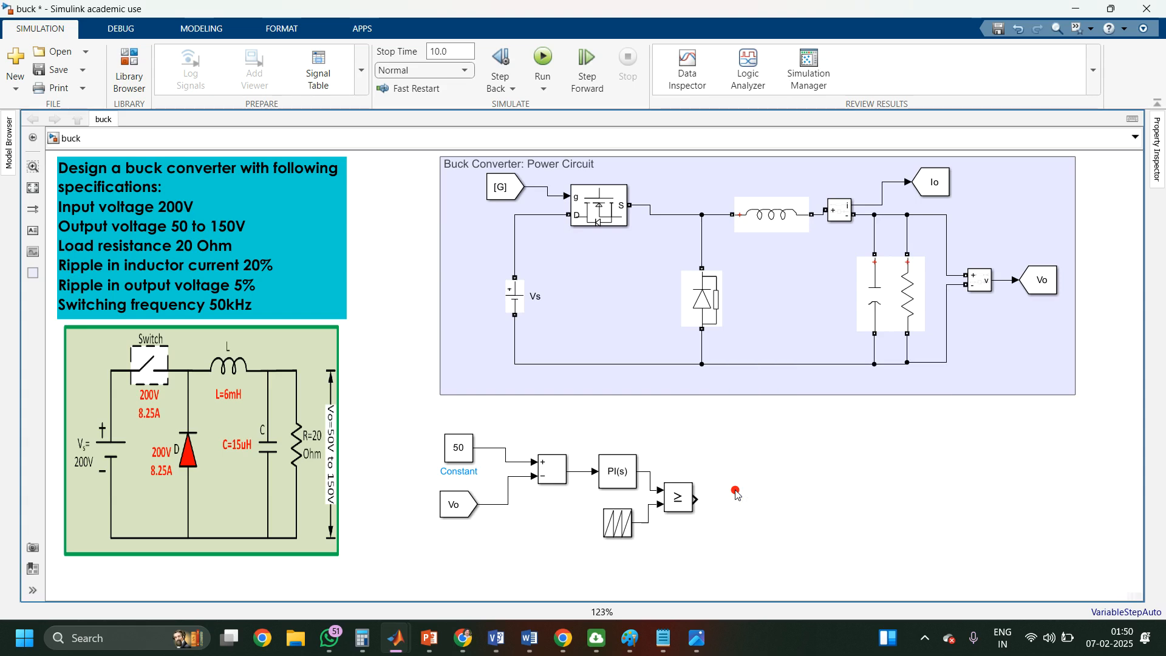
{"action": "left_click", "coordinate": [711, 499]}
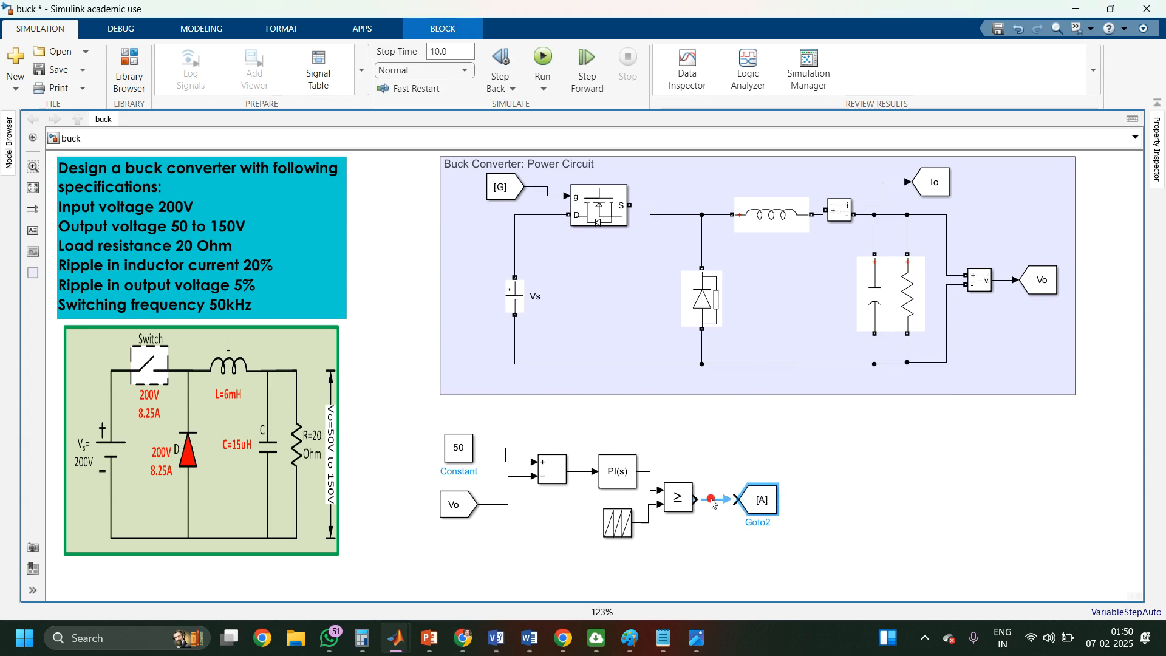
Step: Set the new Goto block's tag to G with global tag visibility
{"action": "left_click", "coordinate": [751, 501]}
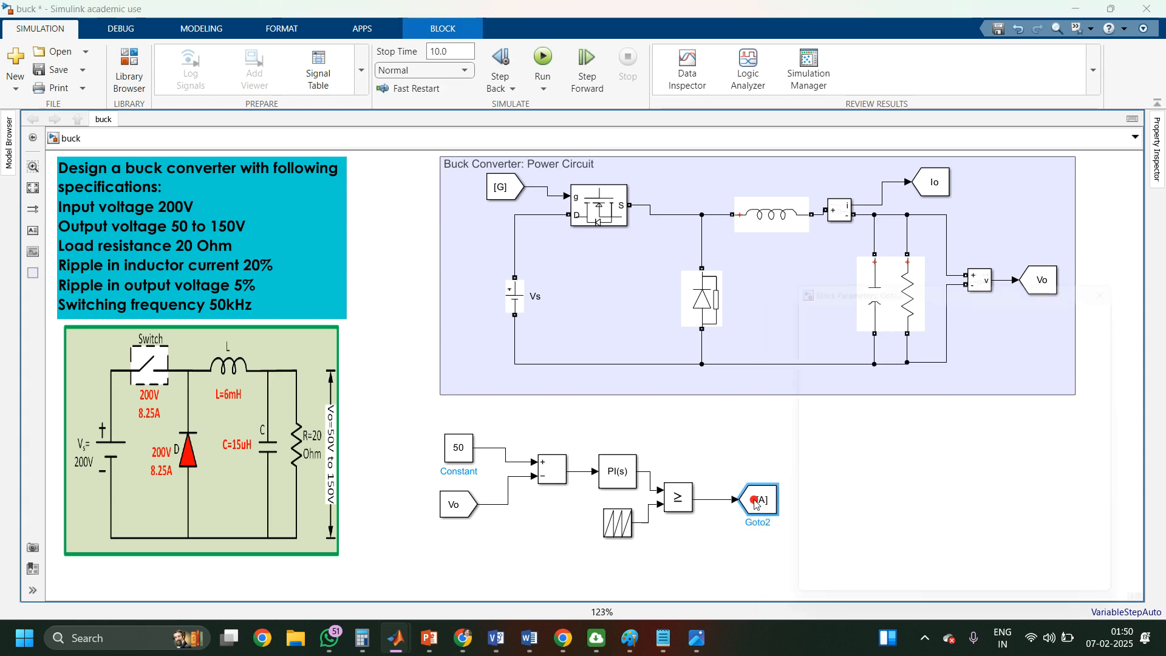
{"action": "double_click", "coordinate": [755, 503]}
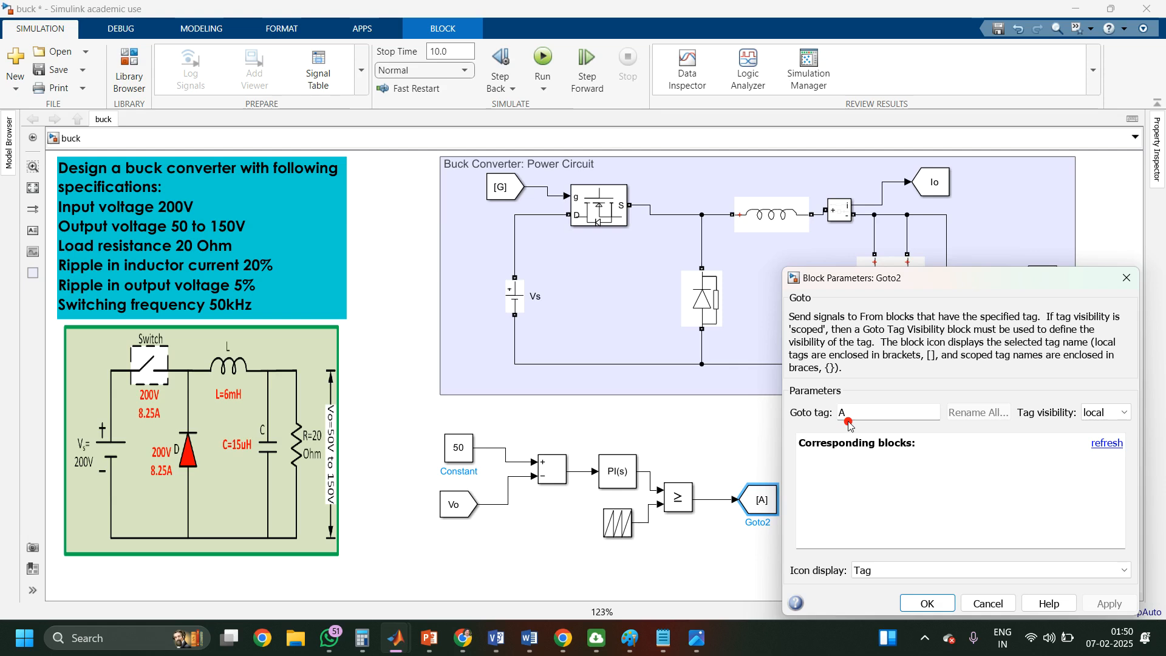
{"action": "type", "text": "G"}
{"action": "left_click", "coordinate": [1107, 601]}
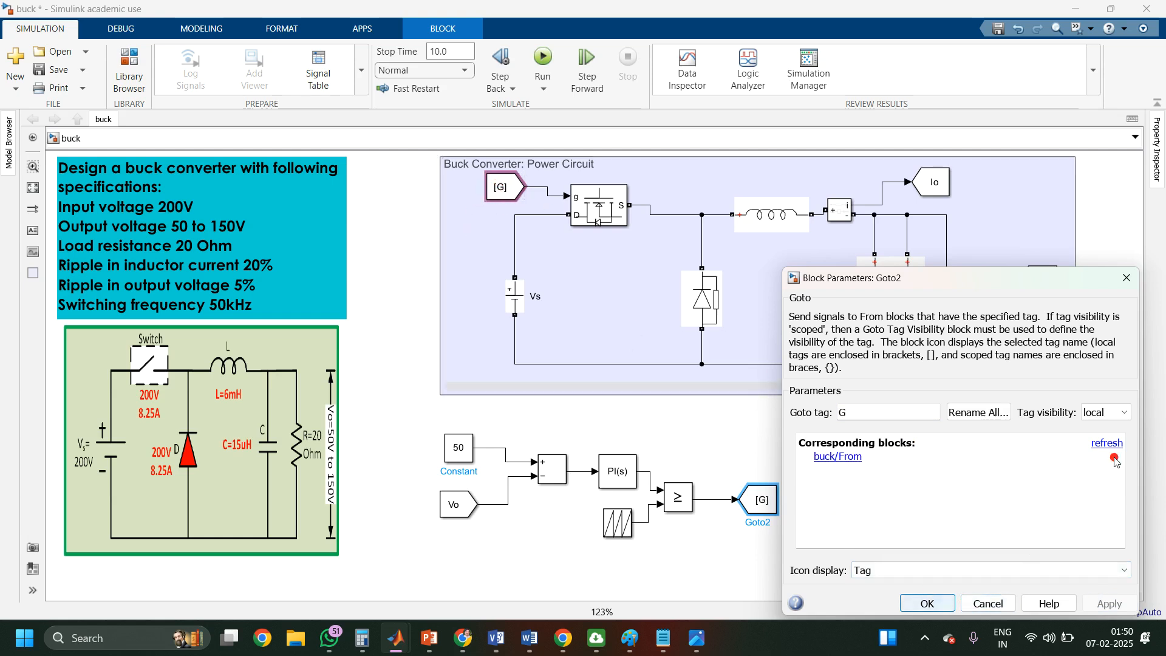
{"action": "left_click", "coordinate": [1117, 423]}
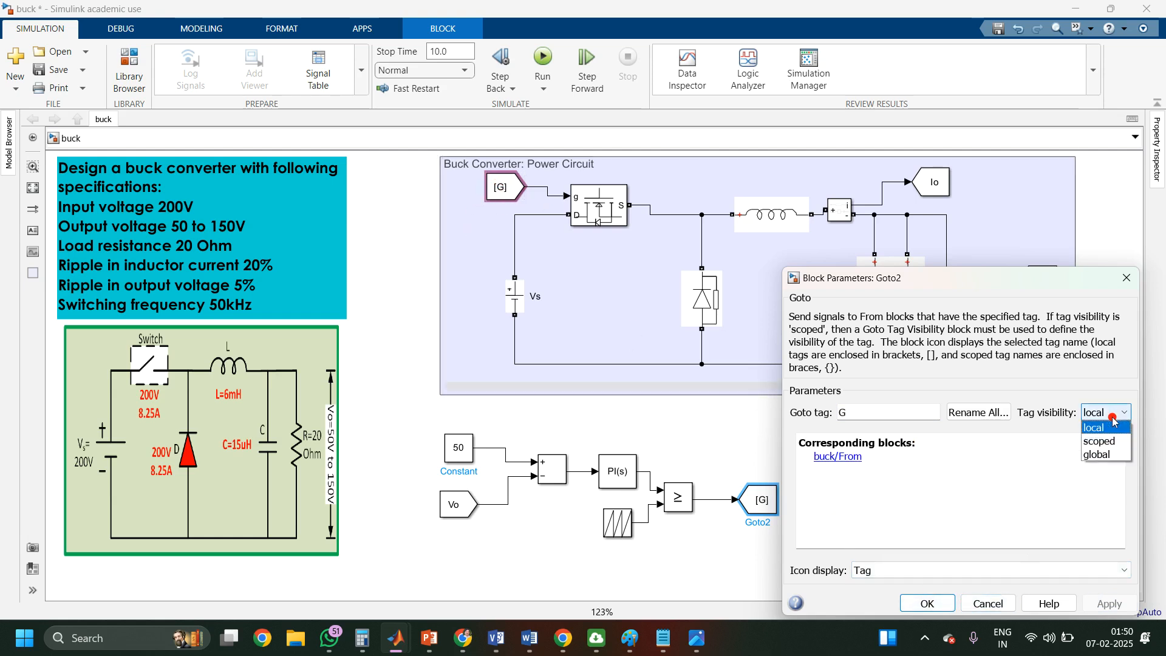
{"action": "left_click", "coordinate": [1107, 454]}
{"action": "left_click", "coordinate": [1109, 604]}
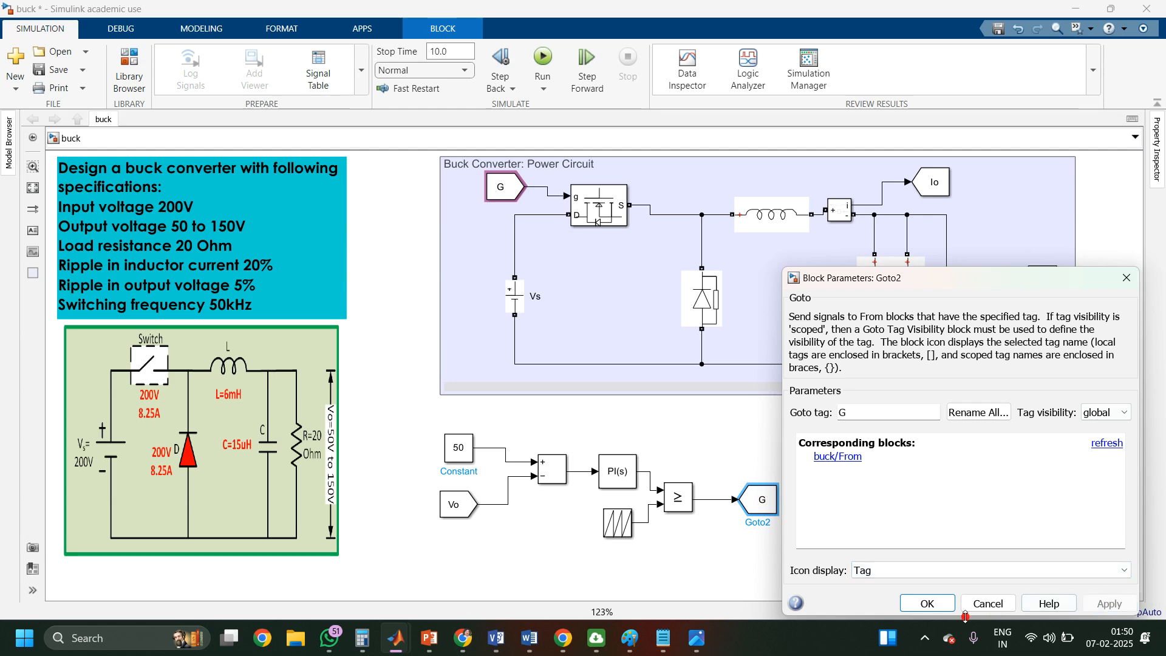
{"action": "left_click", "coordinate": [917, 603]}
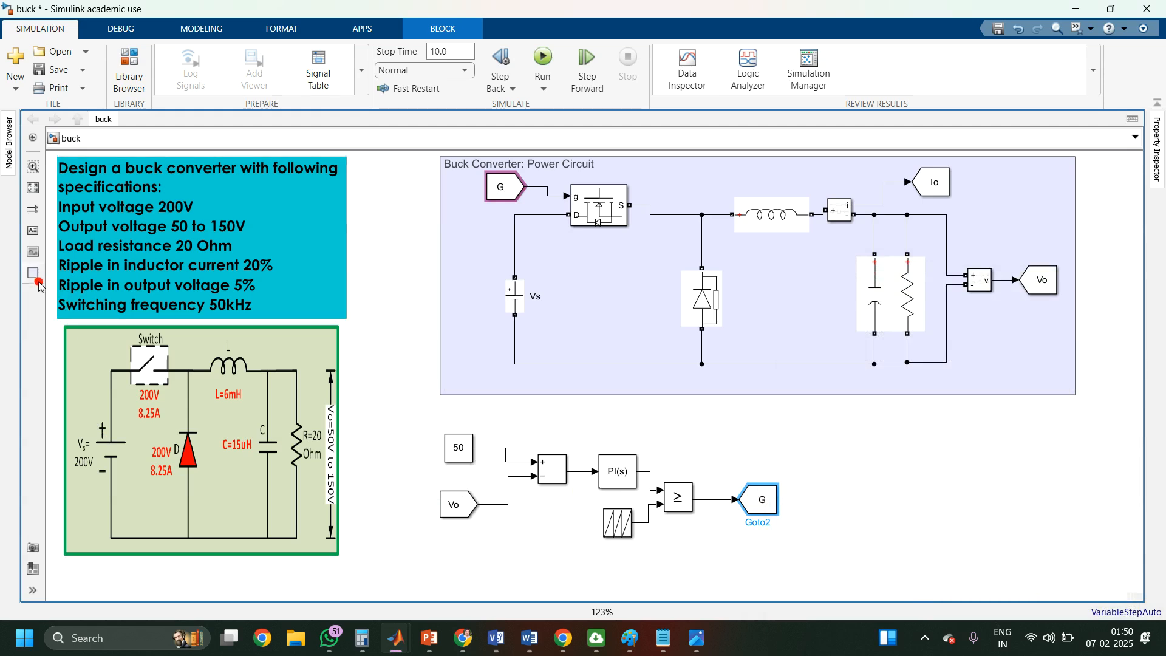
Step: Enclose the PI control and PWM comparison blocks in an area titled Controller
{"action": "mouse_move", "coordinate": [35, 281]}
{"action": "left_mouse_down"}
{"action": "mouse_move", "coordinate": [389, 471]}
{"action": "mouse_move", "coordinate": [461, 447]}
{"action": "mouse_move", "coordinate": [698, 555]}
{"action": "mouse_move", "coordinate": [801, 551]}
{"action": "mouse_move", "coordinate": [788, 542]}
{"action": "left_mouse_up"}
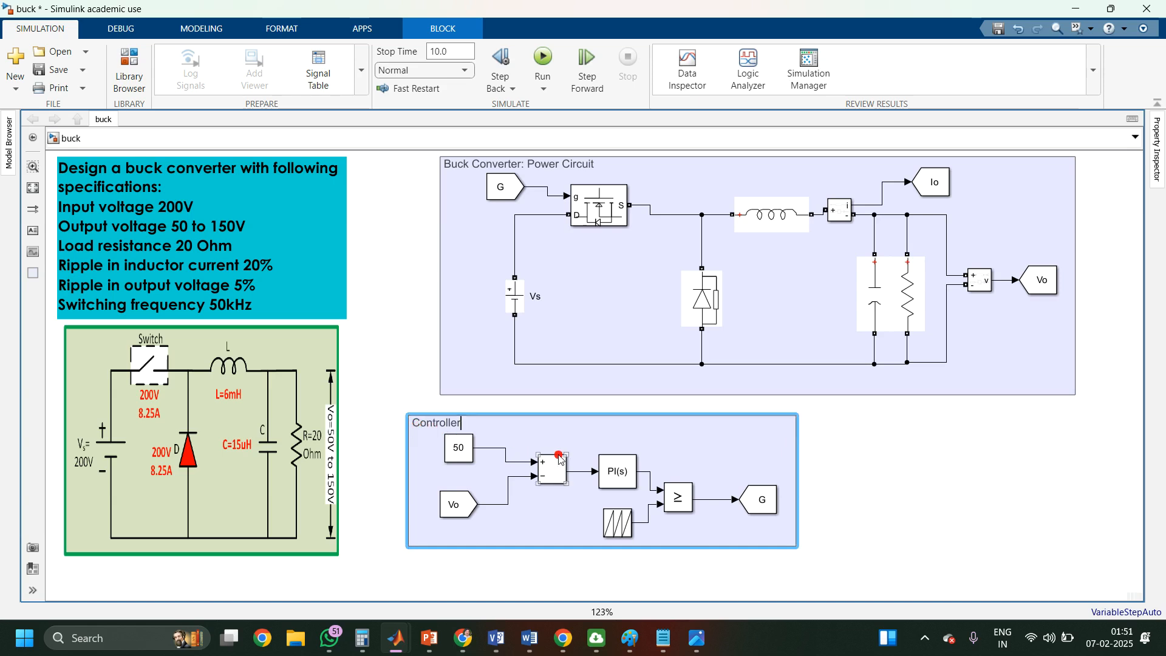
{"action": "left_click", "coordinate": [867, 471]}
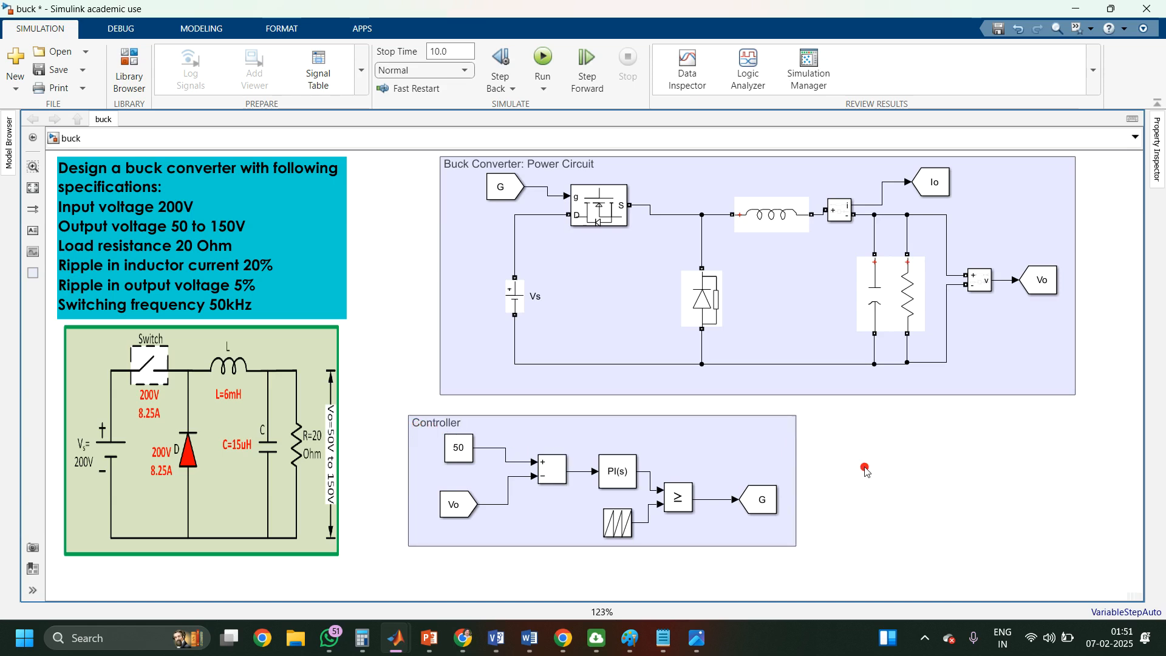
Step: Insert a From block in the empty space beside the Controller area and set its Goto tag to Vo
{"action": "double_click", "coordinate": [867, 471]}
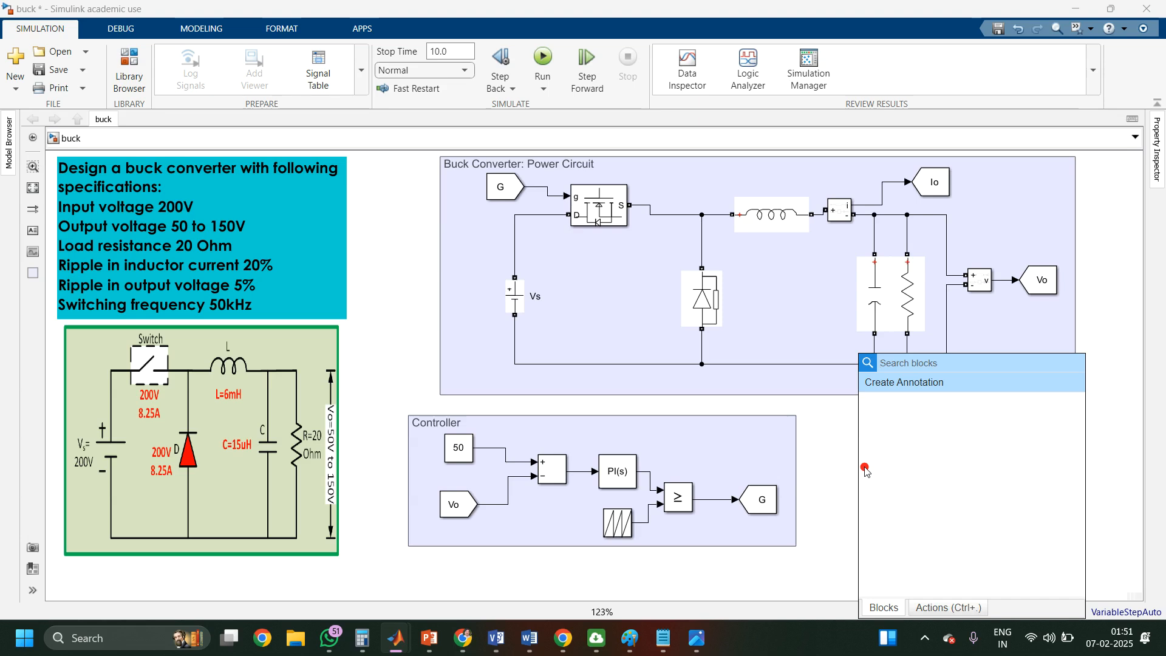
{"action": "type", "text": "goto"}
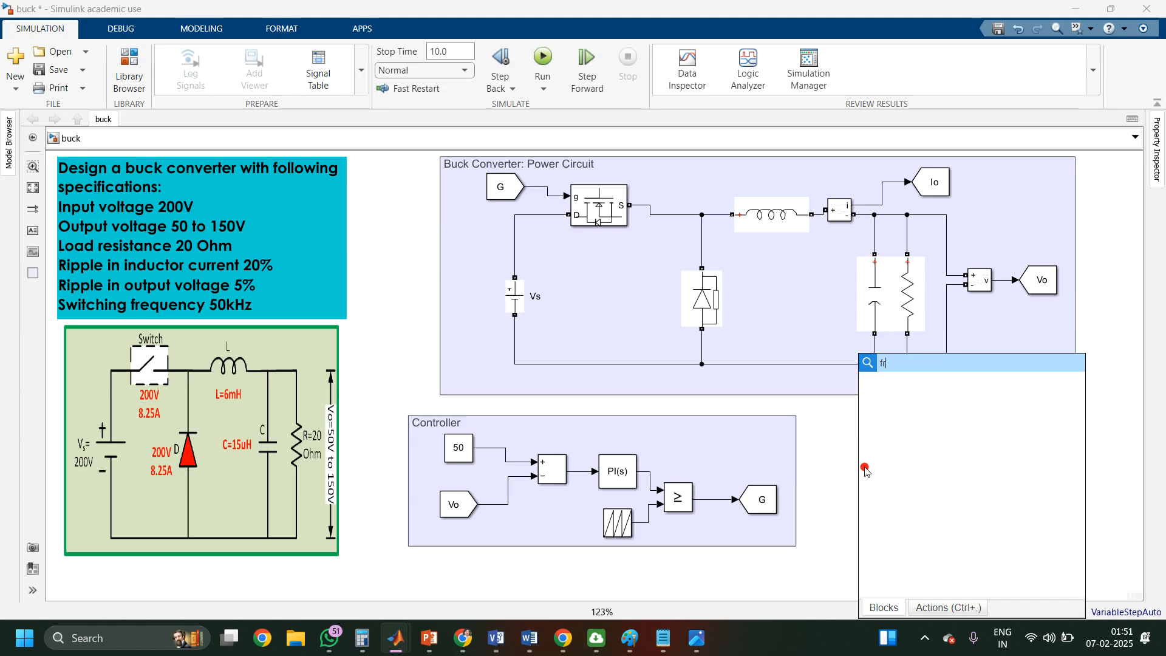
{"action": "key", "text": "Return"}
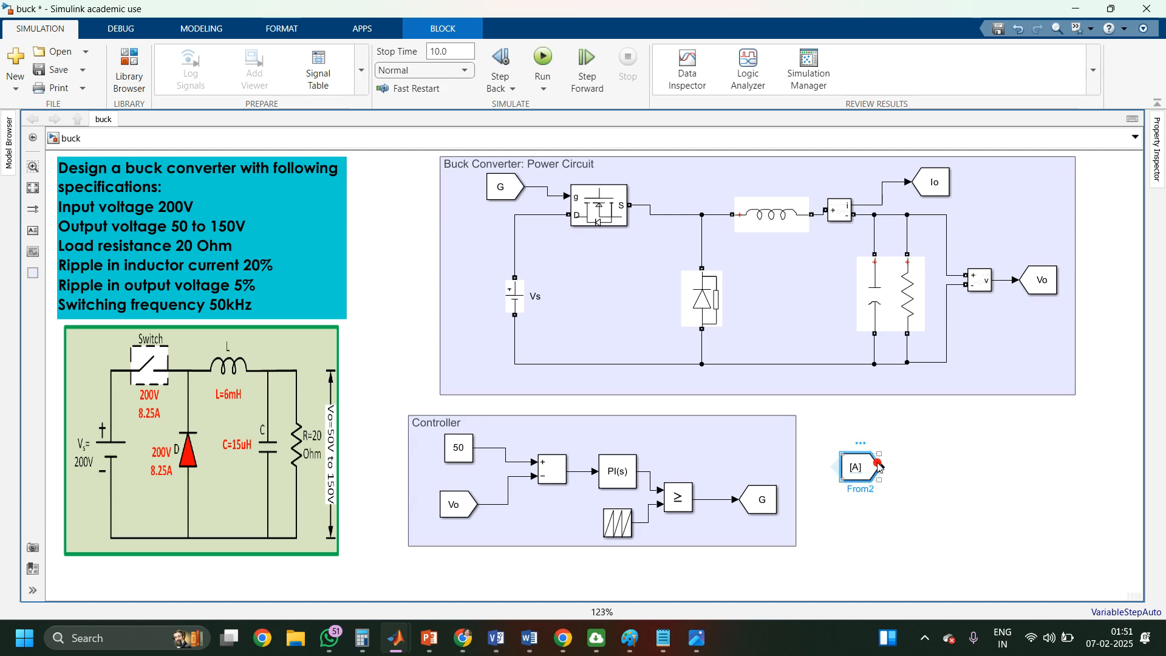
{"action": "double_click", "coordinate": [879, 467]}
{"action": "double_click", "coordinate": [606, 460]}
{"action": "type", "text": "Vo"}
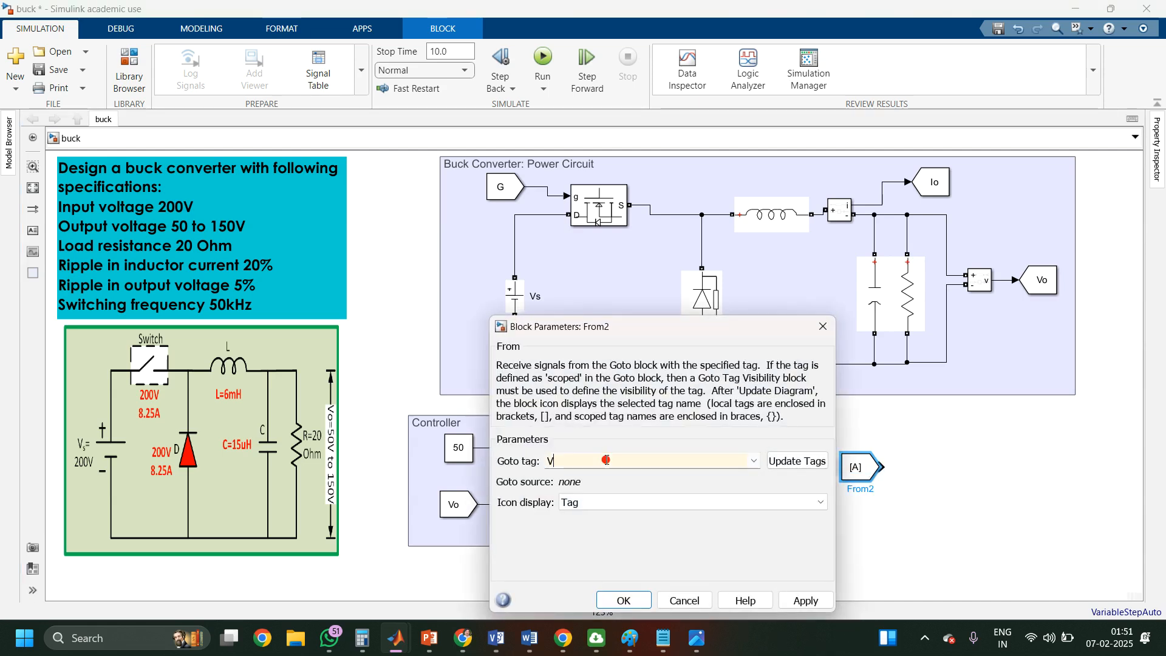
{"action": "left_click", "coordinate": [805, 600]}
{"action": "left_click", "coordinate": [601, 603]}
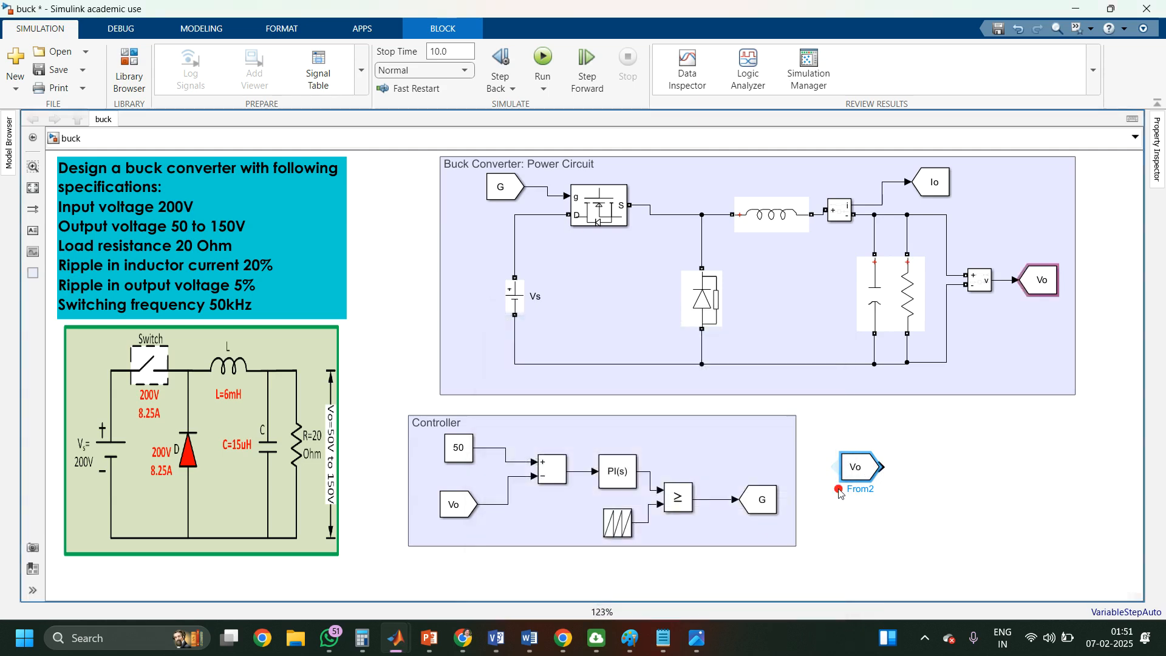
Step: Duplicate the Vo From block beside the Controller area, place the copy beneath it, and set the copy's Goto tag to Io
{"action": "left_click_drag", "start_coordinate": [877, 458], "coordinate": [882, 505]}
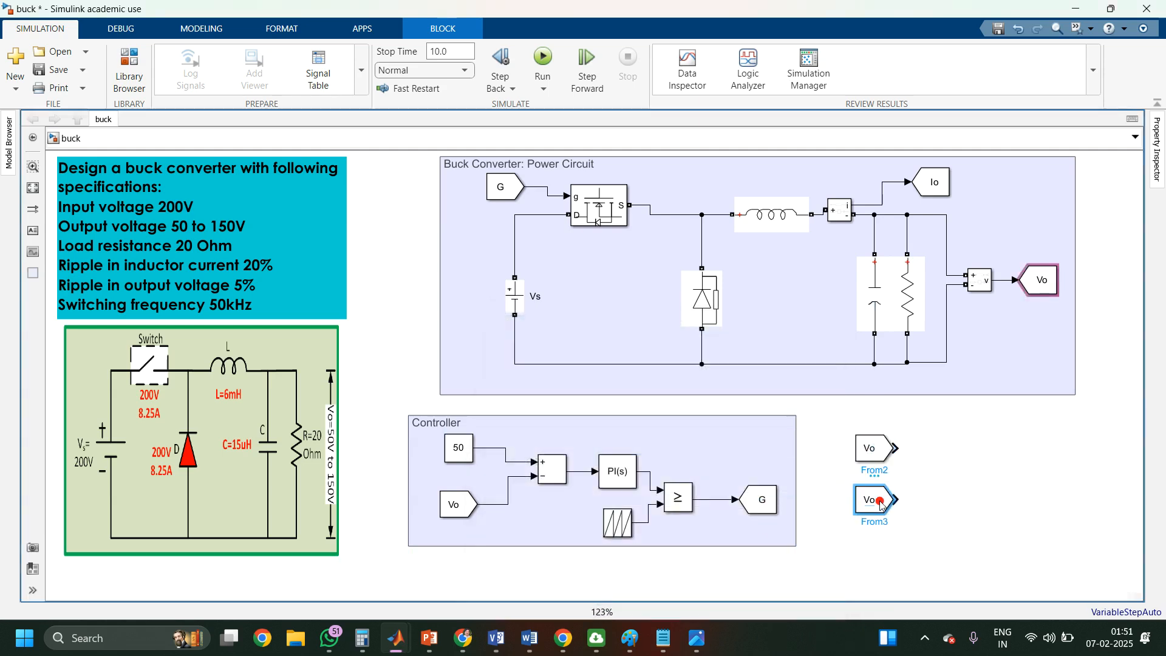
{"action": "double_click", "coordinate": [881, 504]}
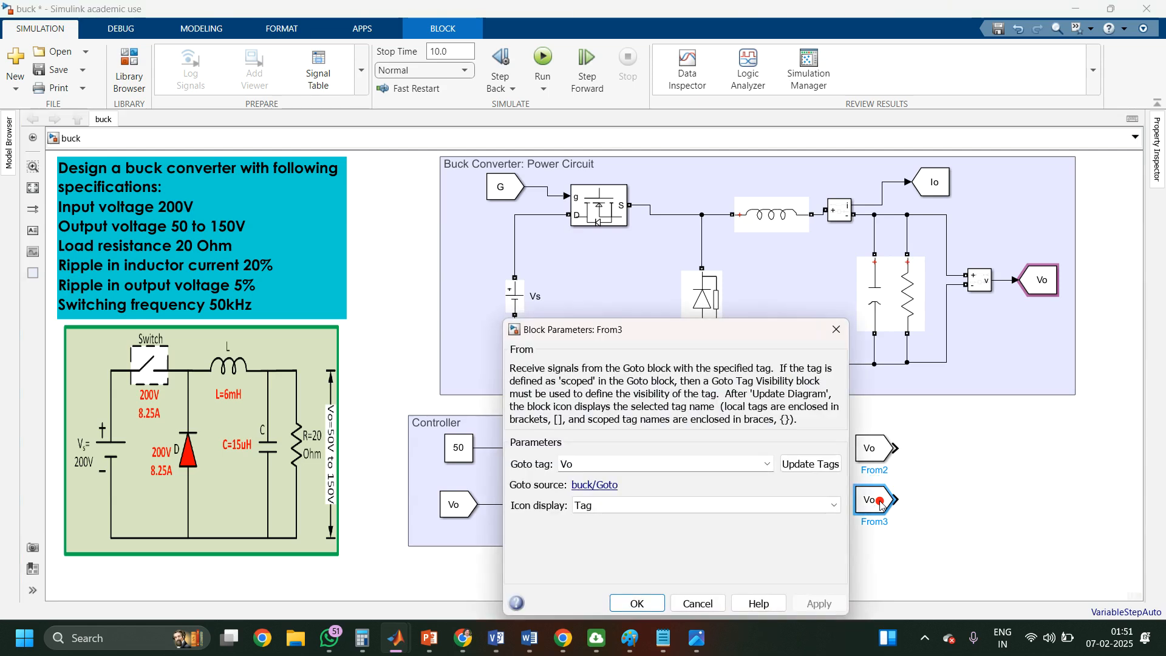
{"action": "double_click", "coordinate": [587, 464]}
{"action": "type", "text": "U"}
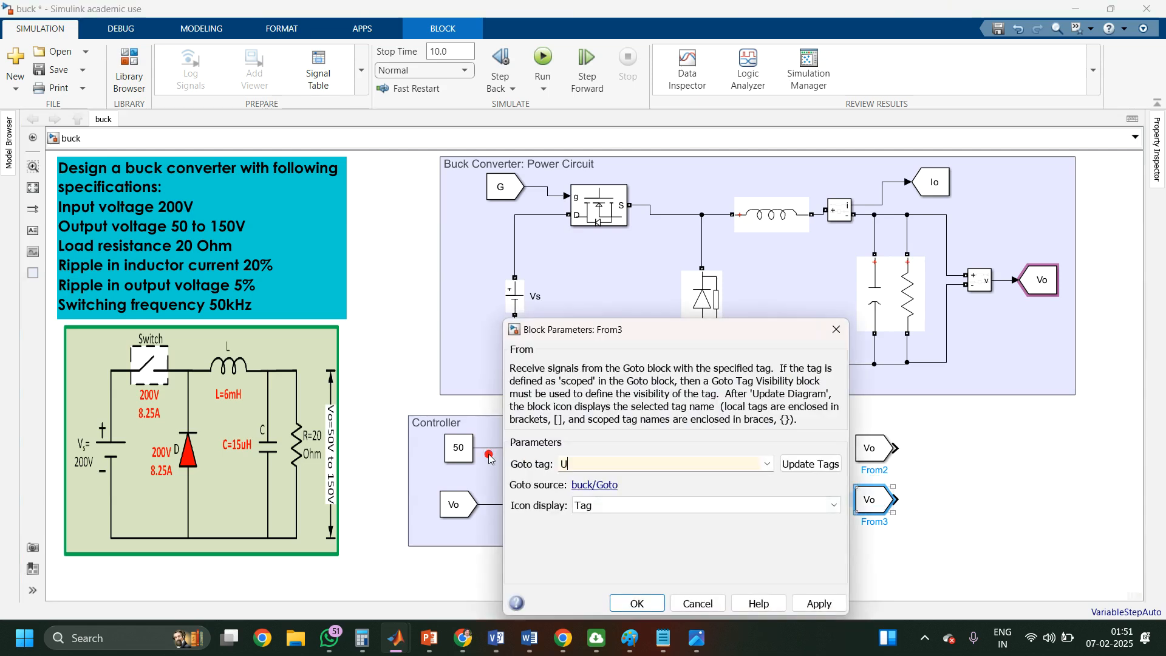
{"action": "type", "text": "Io"}
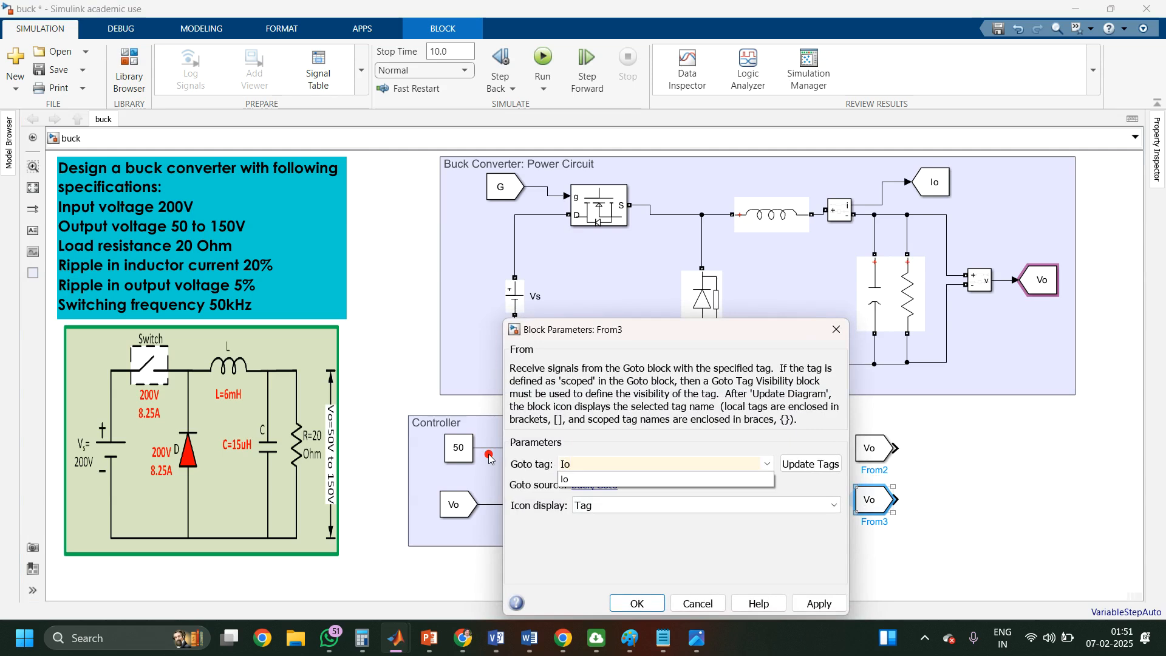
{"action": "left_click", "coordinate": [829, 602]}
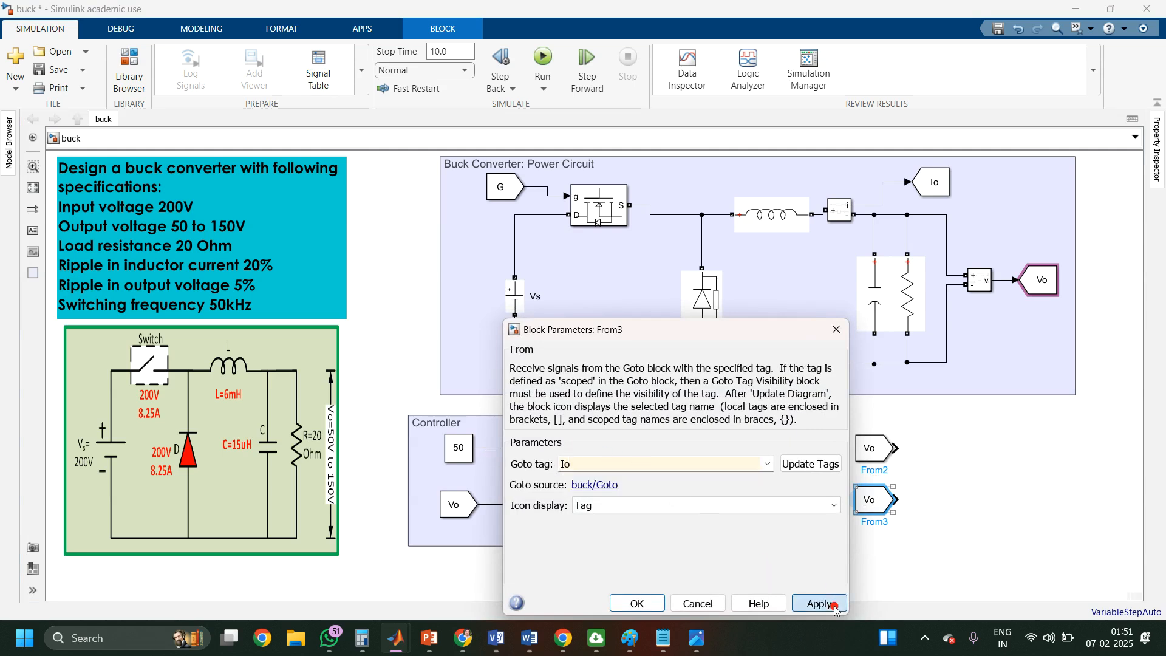
{"action": "left_click", "coordinate": [649, 605]}
Step: Widen the Power Circuit area on the source side and place a copy of the Voltage Measurement block beside Vs
{"action": "left_click", "coordinate": [454, 393]}
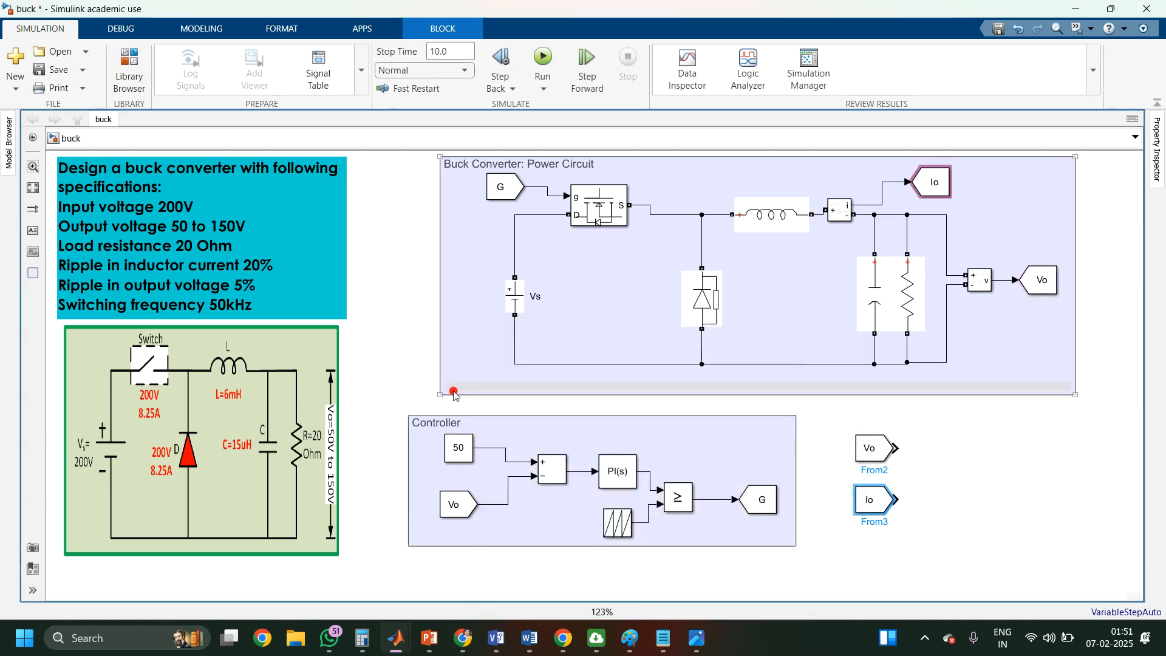
{"action": "left_click_drag", "start_coordinate": [441, 395], "coordinate": [393, 390]}
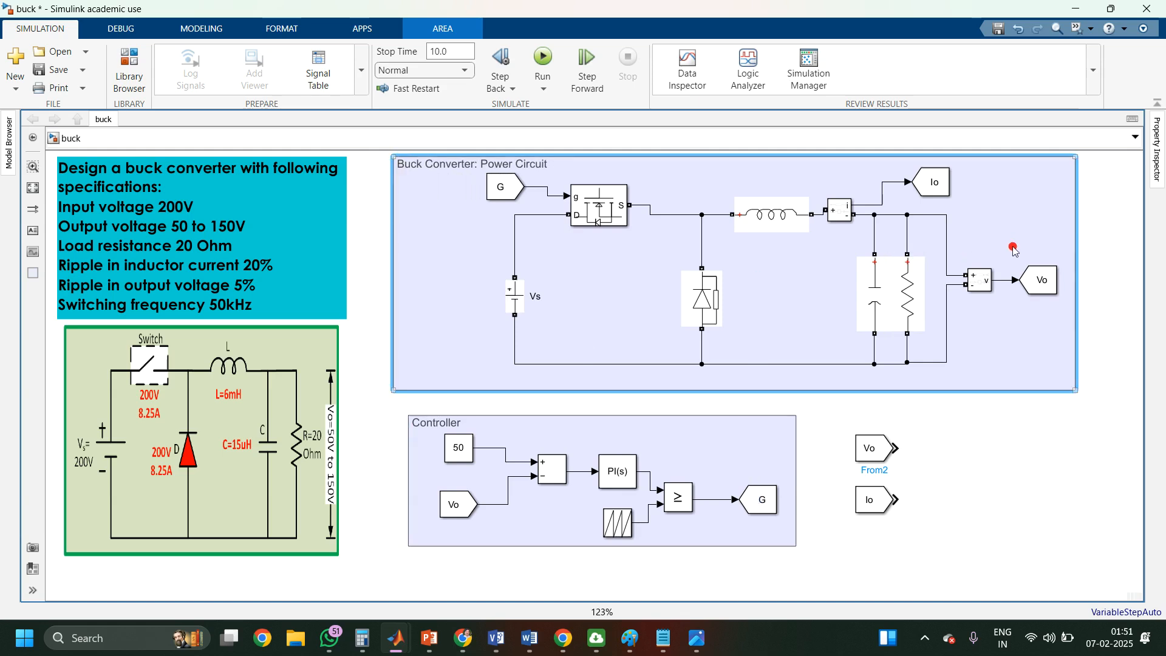
{"action": "left_click_drag", "start_coordinate": [981, 278], "coordinate": [455, 281]}
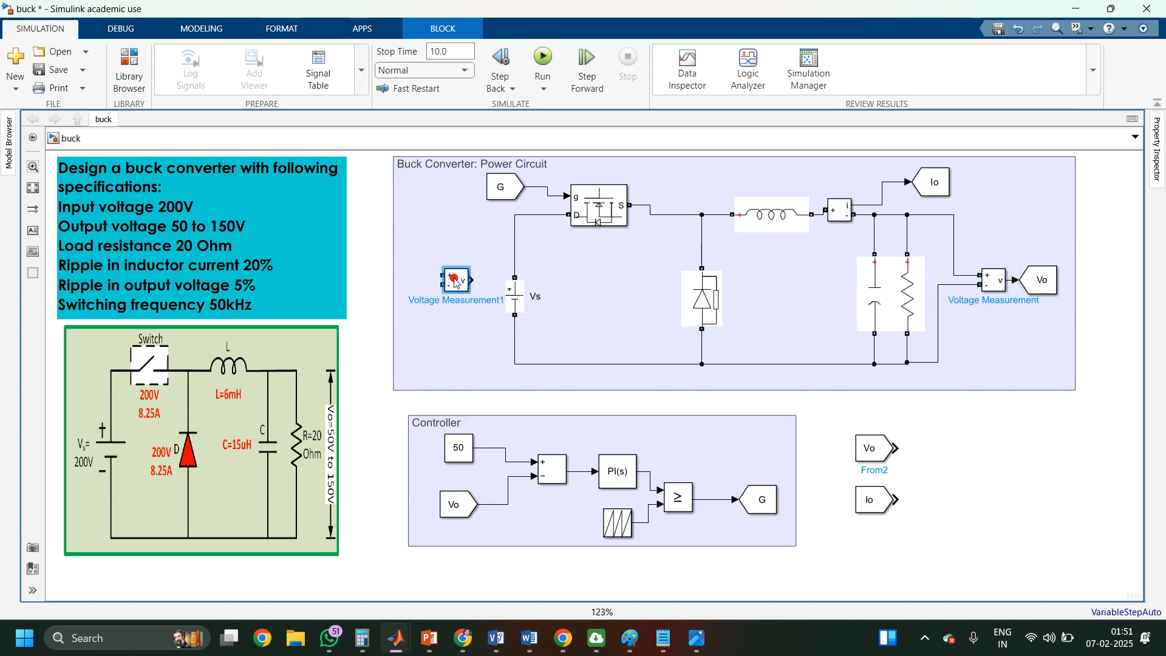
Step: Rotate the copied Voltage Measurement block by 180 degrees and flip it up-down so its positive terminal is uppermost facing Vs
{"action": "key", "text": "ctrl+r"}
{"action": "key", "text": "ctrl+r"}
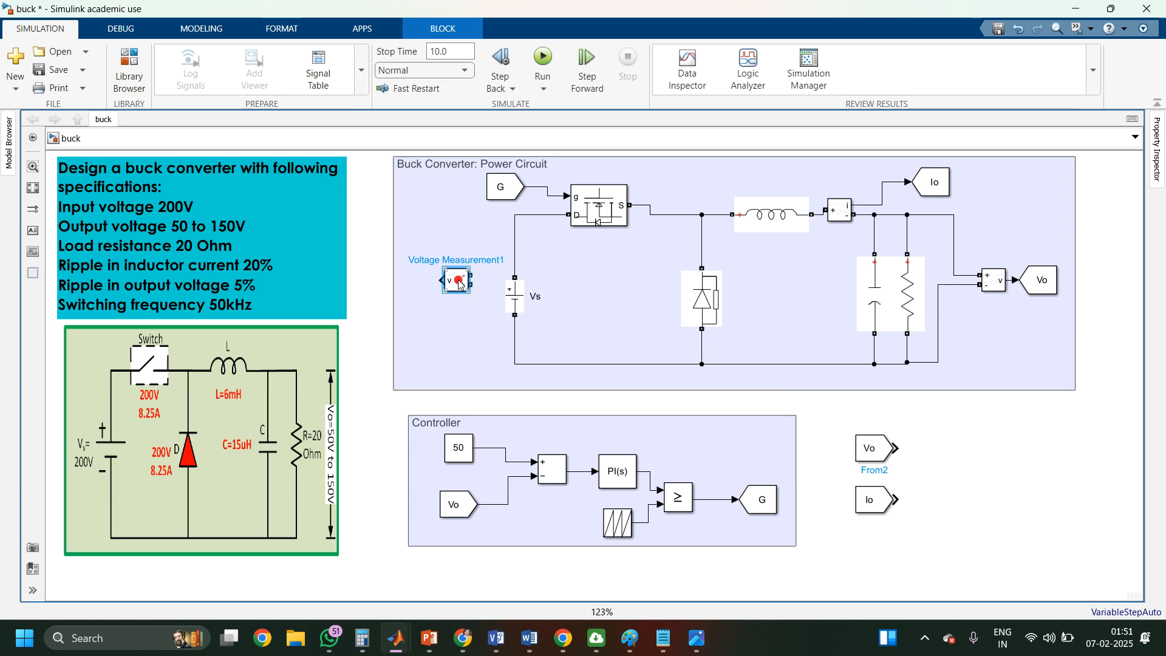
{"action": "right_click", "coordinate": [460, 284]}
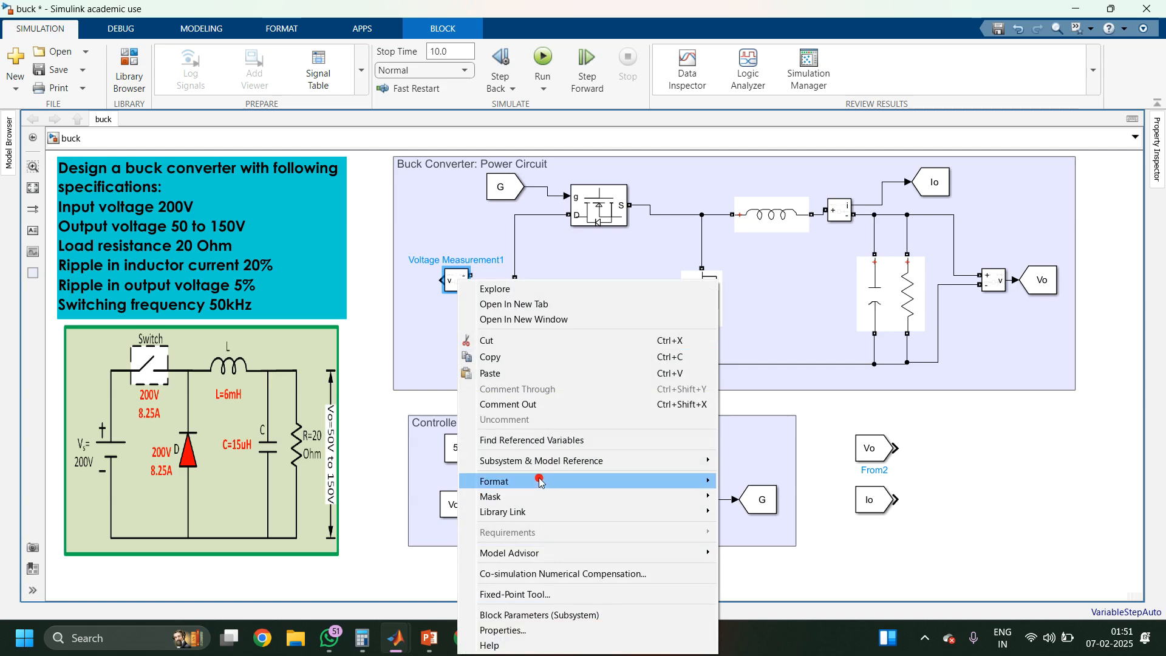
{"action": "mouse_move", "coordinate": [540, 481]}
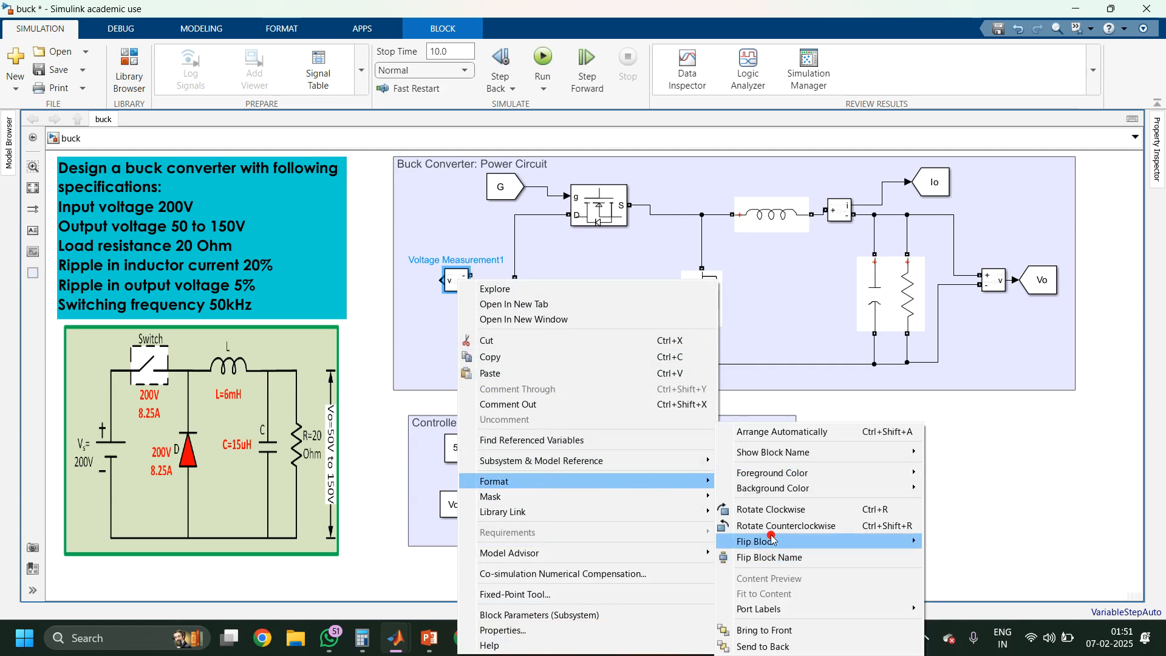
{"action": "mouse_move", "coordinate": [772, 540]}
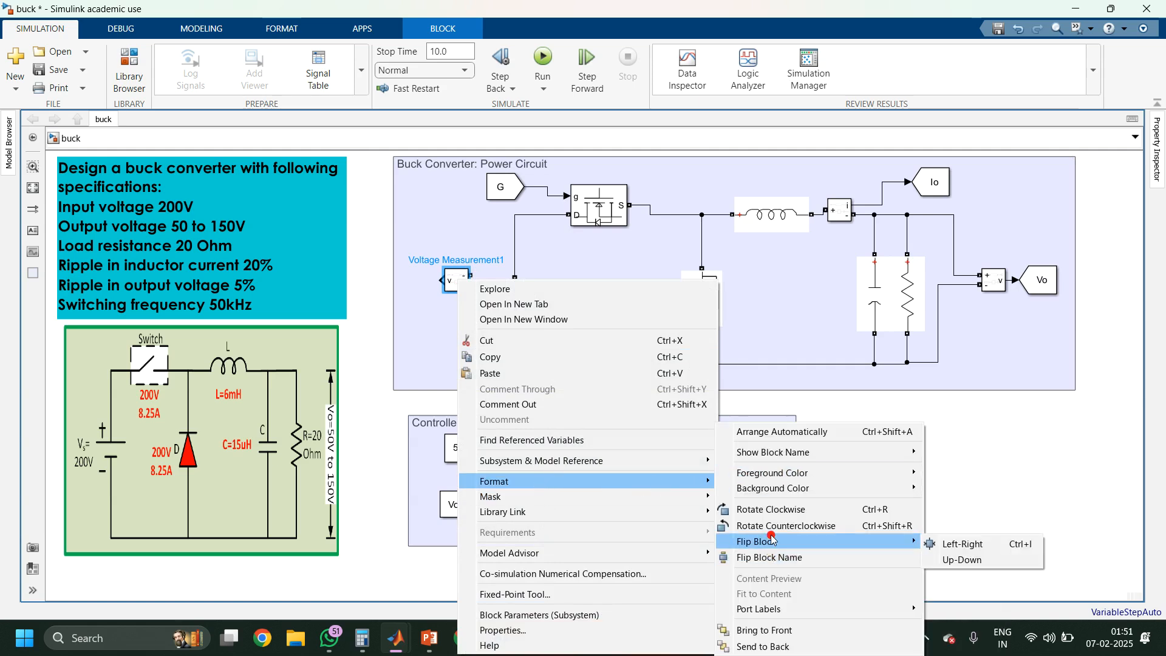
{"action": "left_click", "coordinate": [938, 562]}
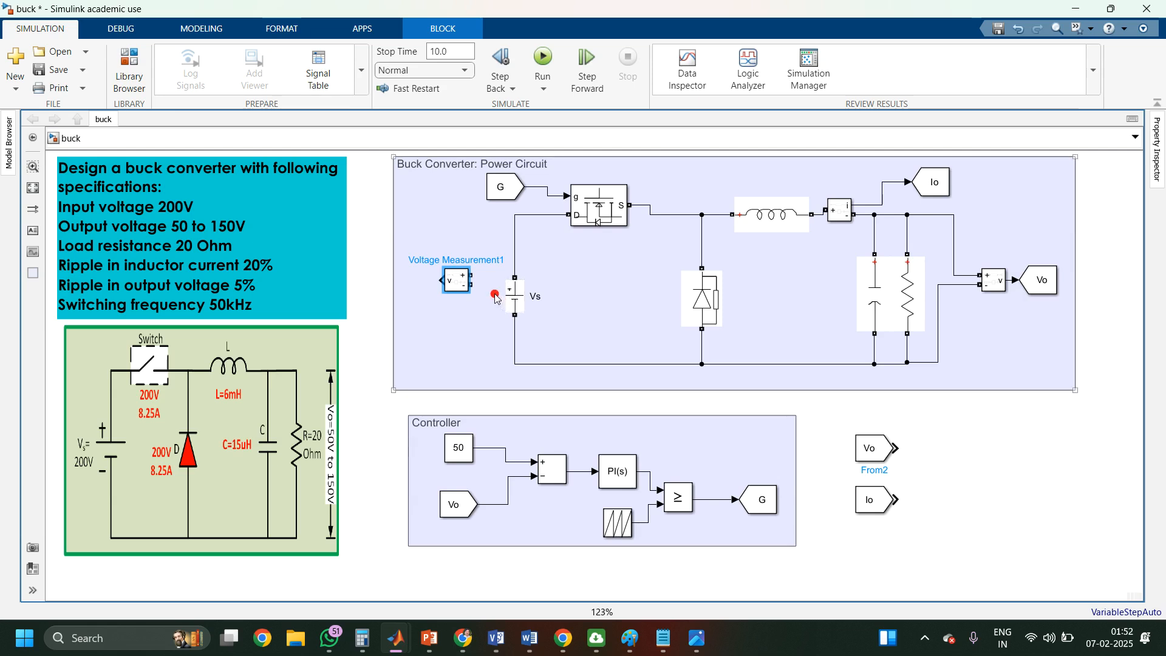
Step: Wire the copied Voltage Measurement block across Vs, positive terminal to the upper wire and negative terminal to the lower wire
{"action": "left_click_drag", "start_coordinate": [475, 274], "coordinate": [514, 235]}
{"action": "left_click_drag", "start_coordinate": [496, 276], "coordinate": [487, 229]}
{"action": "left_click_drag", "start_coordinate": [472, 283], "coordinate": [515, 338]}
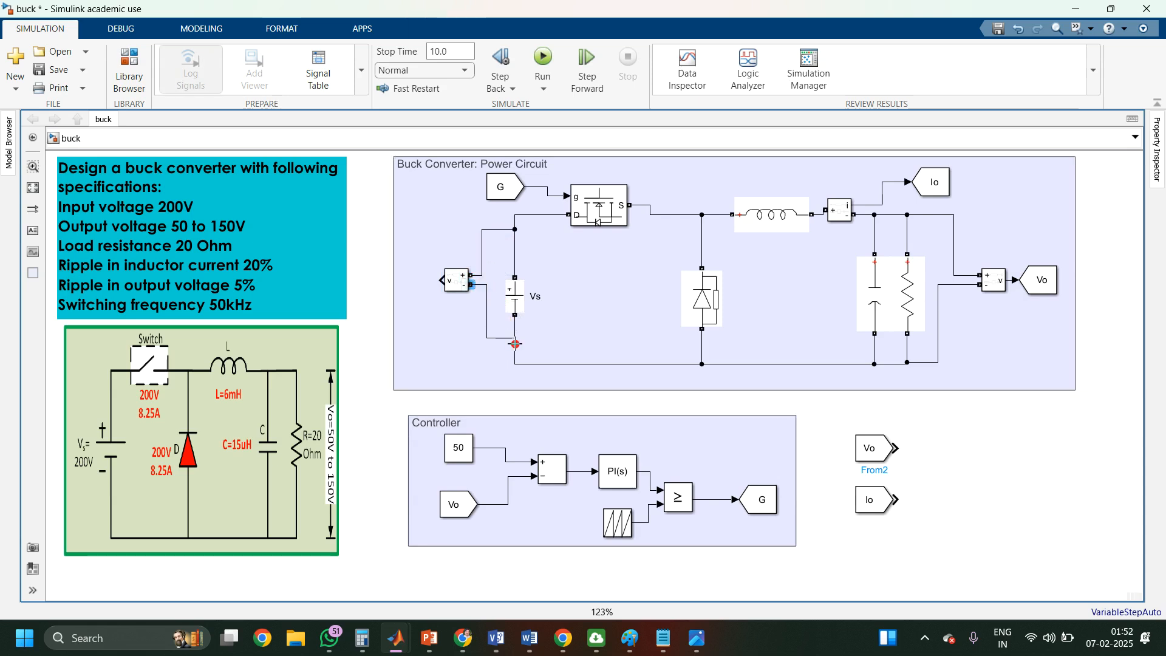
Step: Insert a Goto block below the source Voltage Measurement block, rotate it clockwise and connect the measurement output to it
{"action": "left_click", "coordinate": [442, 339]}
{"action": "double_click", "coordinate": [442, 339]}
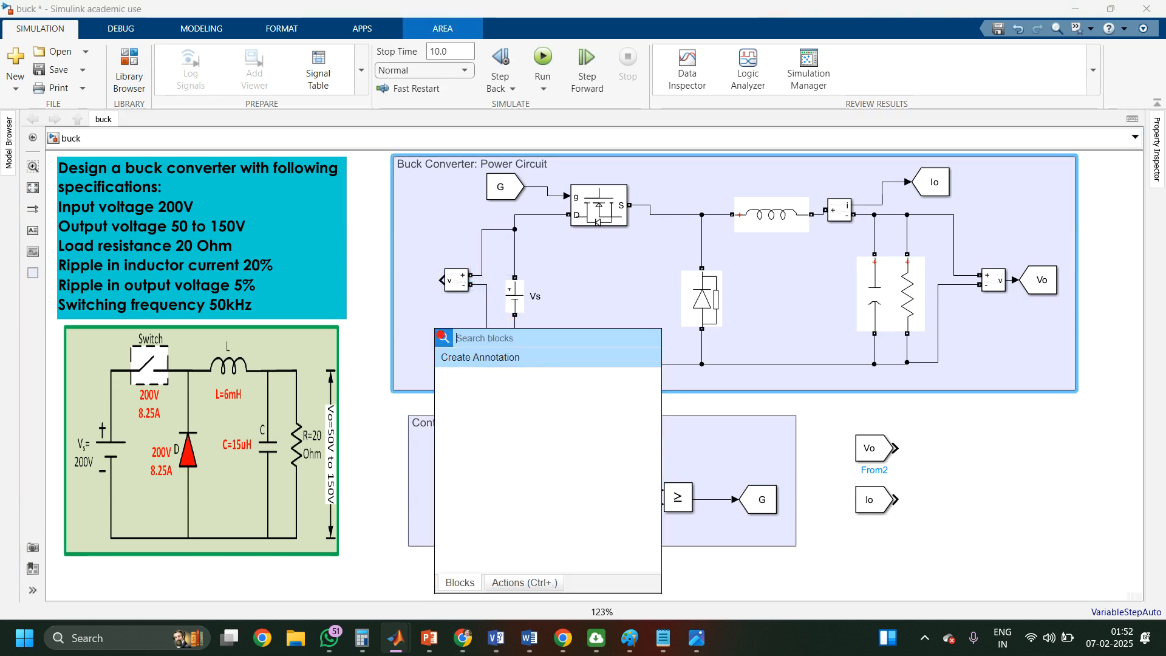
{"action": "type", "text": "got"}
{"action": "key", "text": "Return"}
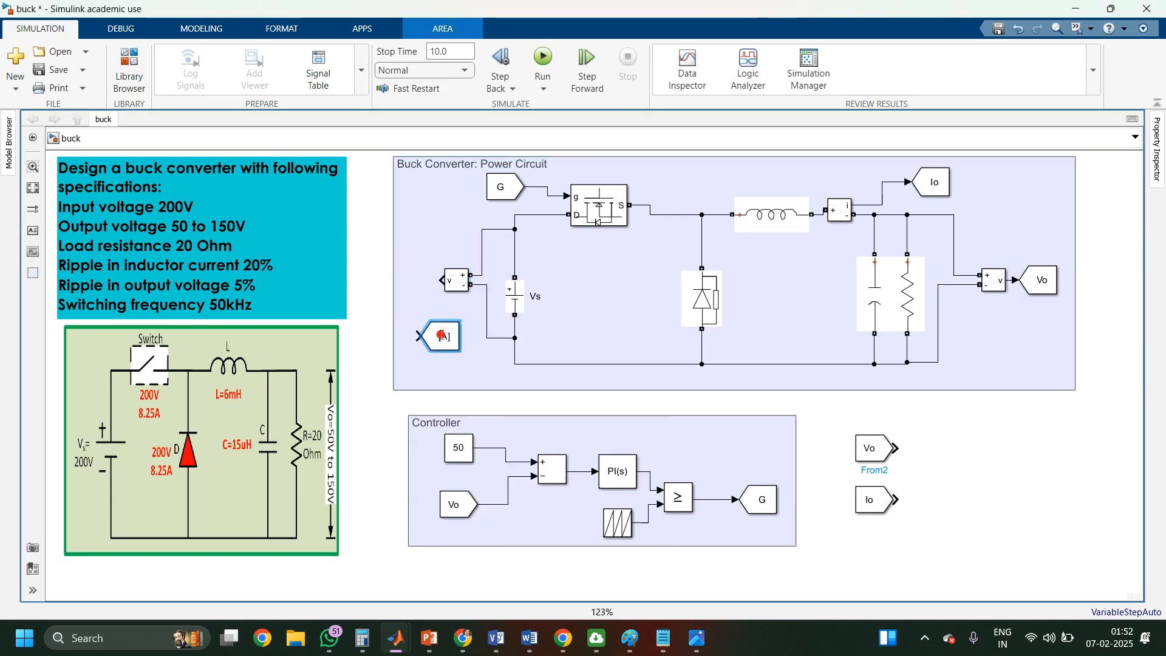
{"action": "key", "text": "ctrl+r"}
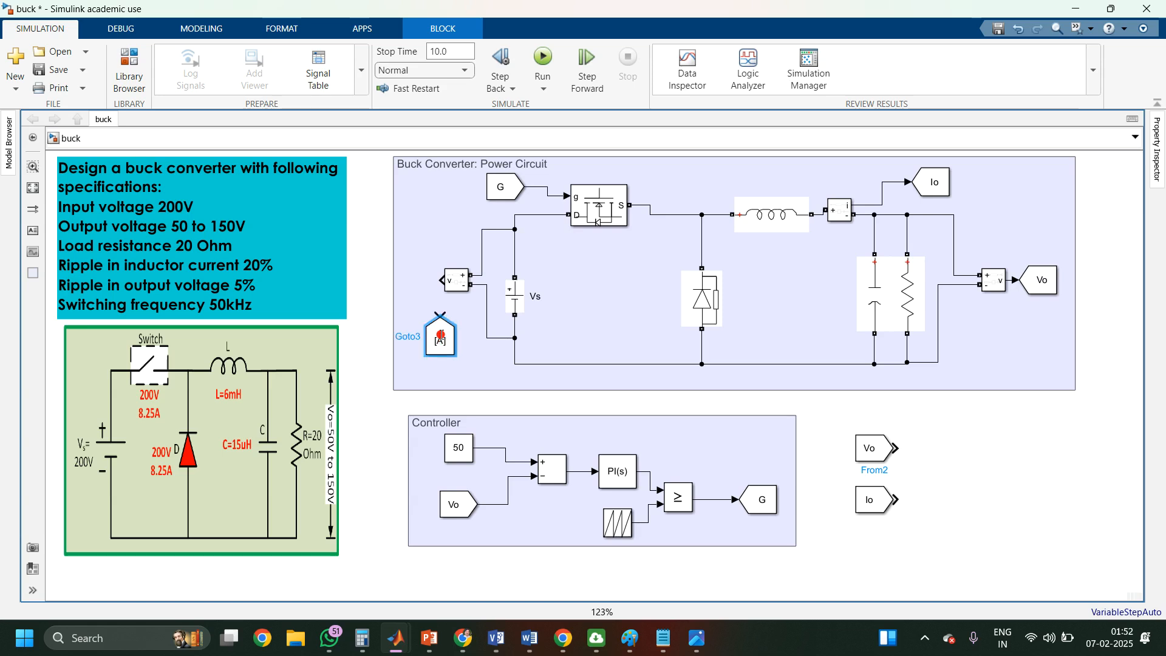
{"action": "left_click_drag", "start_coordinate": [439, 315], "coordinate": [442, 280]}
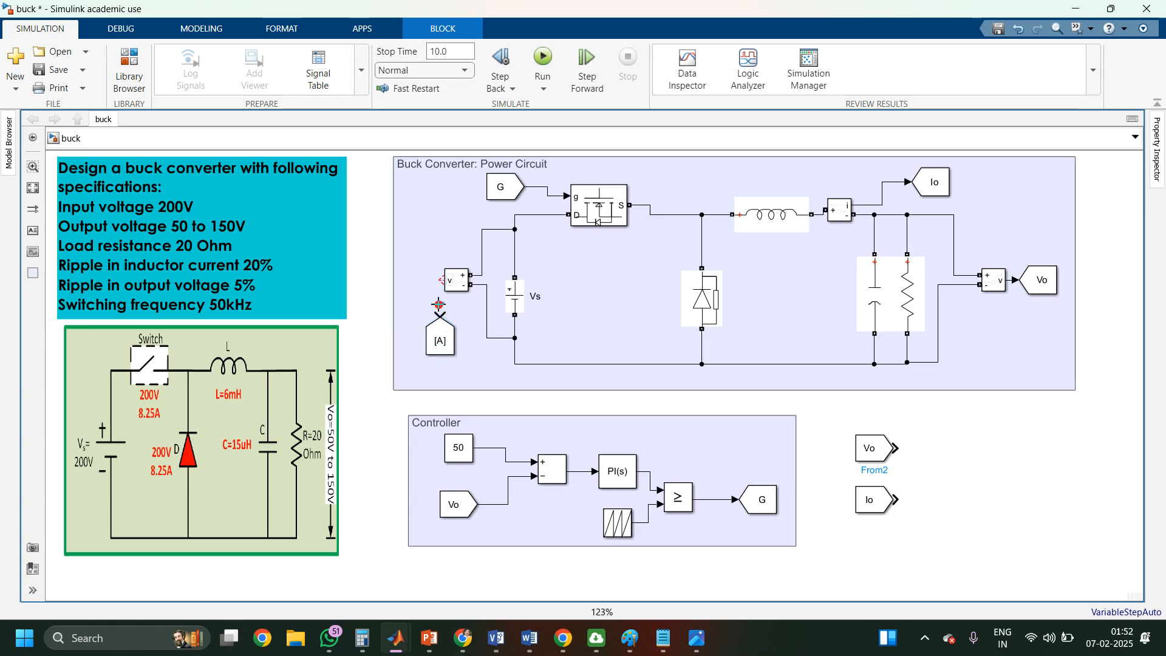
{"action": "left_click_drag", "start_coordinate": [432, 333], "coordinate": [418, 326]}
Step: Set the tag of the Goto block on the source voltage measurement to Vs
{"action": "double_click", "coordinate": [419, 328]}
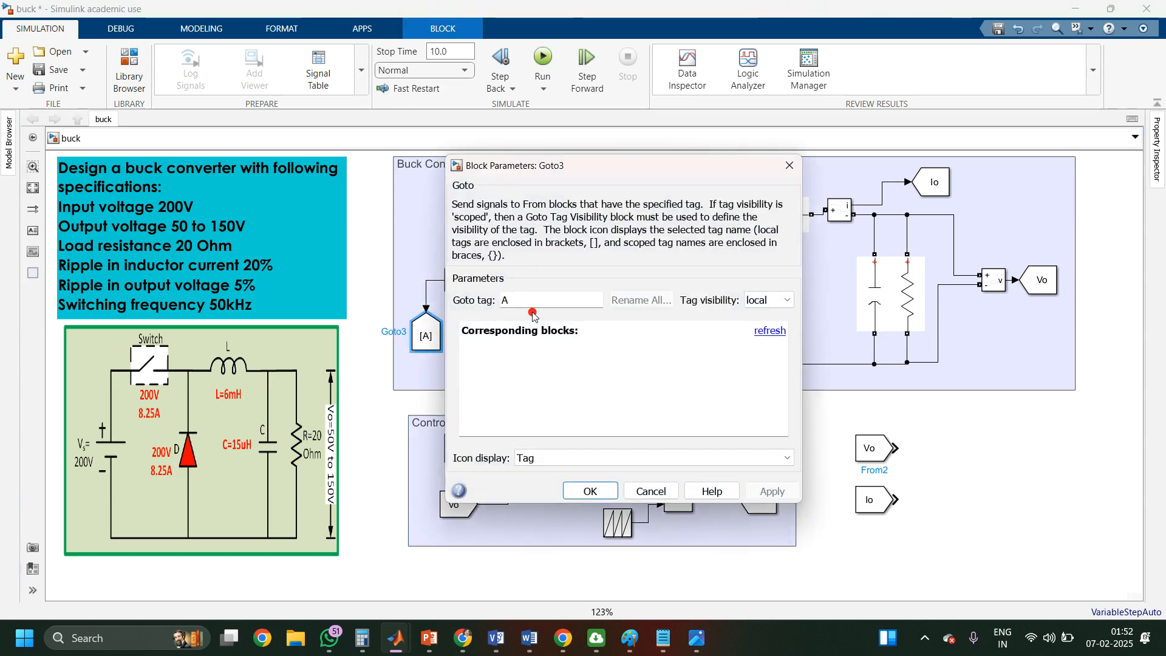
{"action": "type", "text": "Vs"}
{"action": "left_click", "coordinate": [774, 494]}
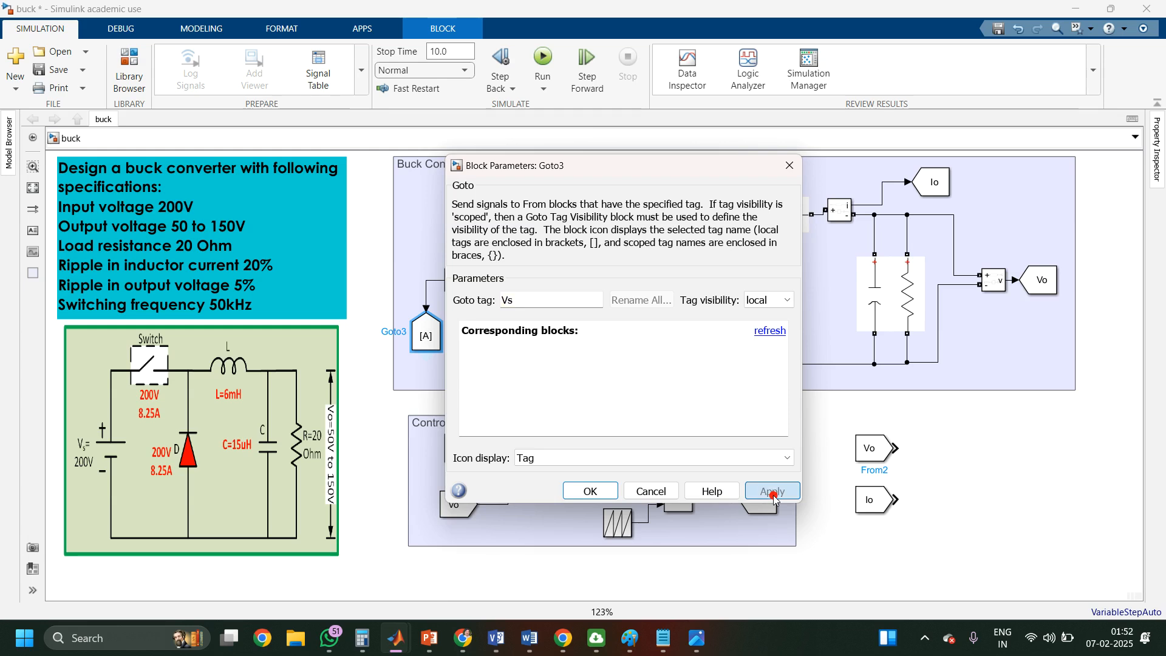
Step: Accept the Vs tag of the Goto block and add a From block below the Io From block
{"action": "left_click", "coordinate": [592, 490]}
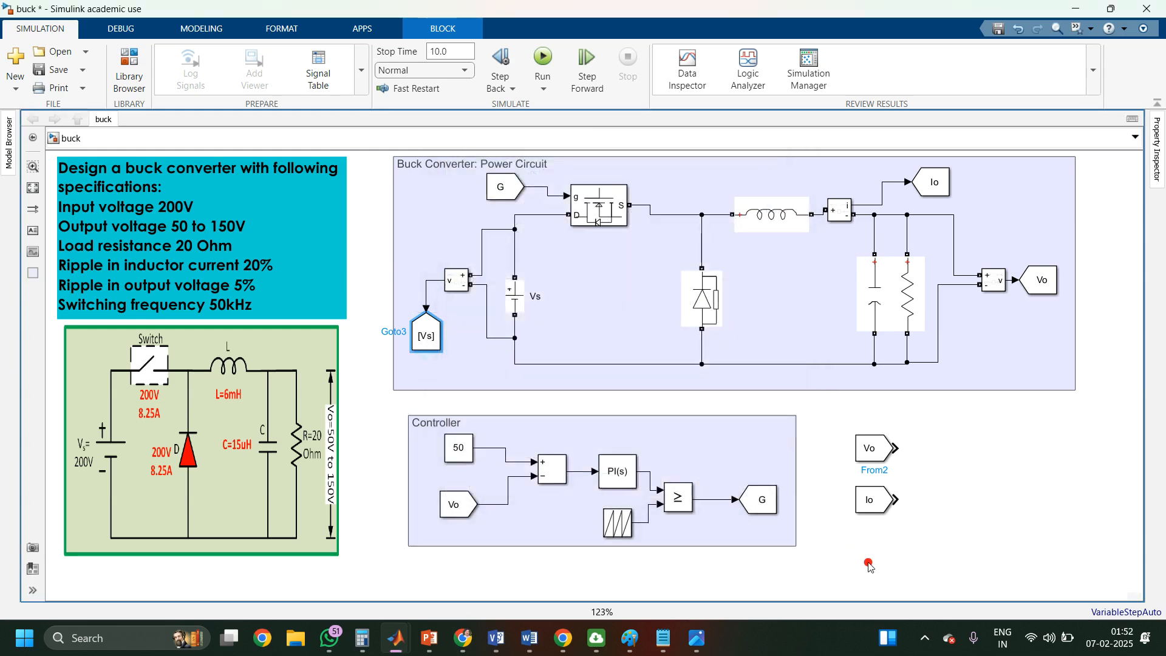
{"action": "double_click", "coordinate": [868, 566]}
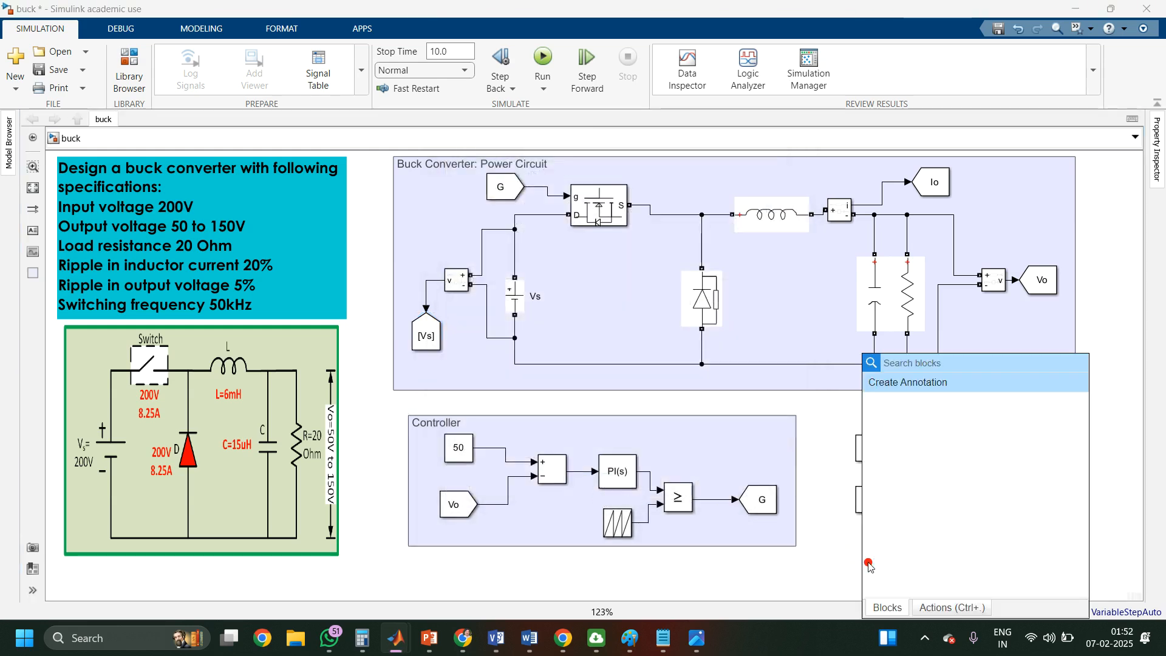
{"action": "type", "text": "from"}
{"action": "key", "text": "Return"}
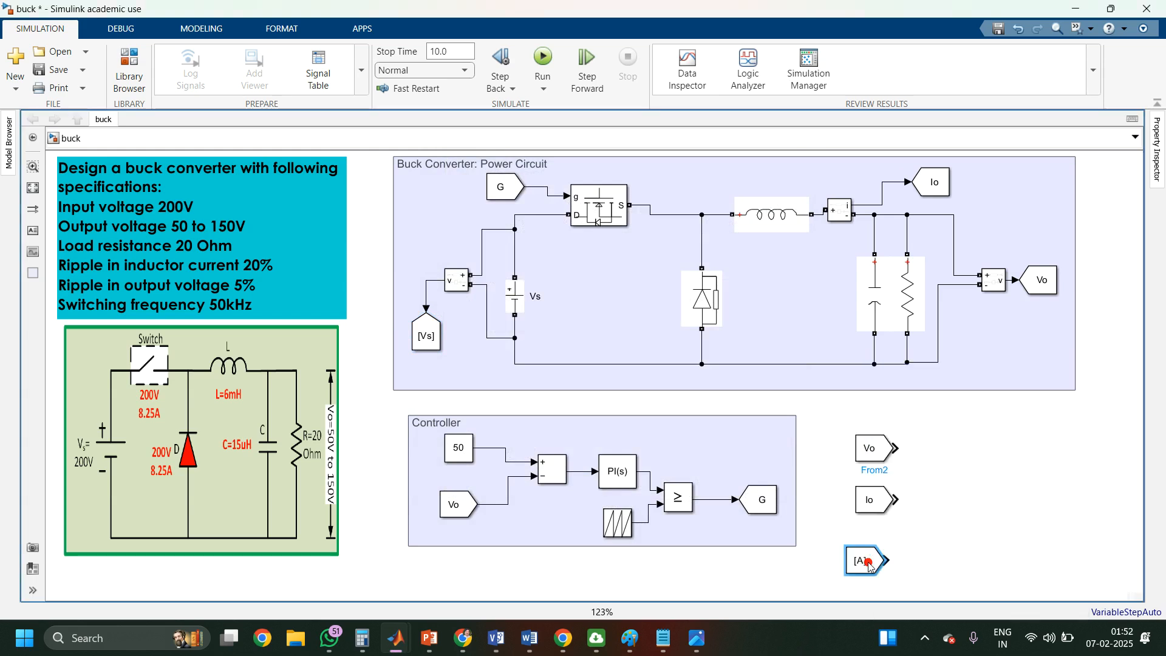
{"action": "left_click_drag", "start_coordinate": [870, 566], "coordinate": [875, 562]}
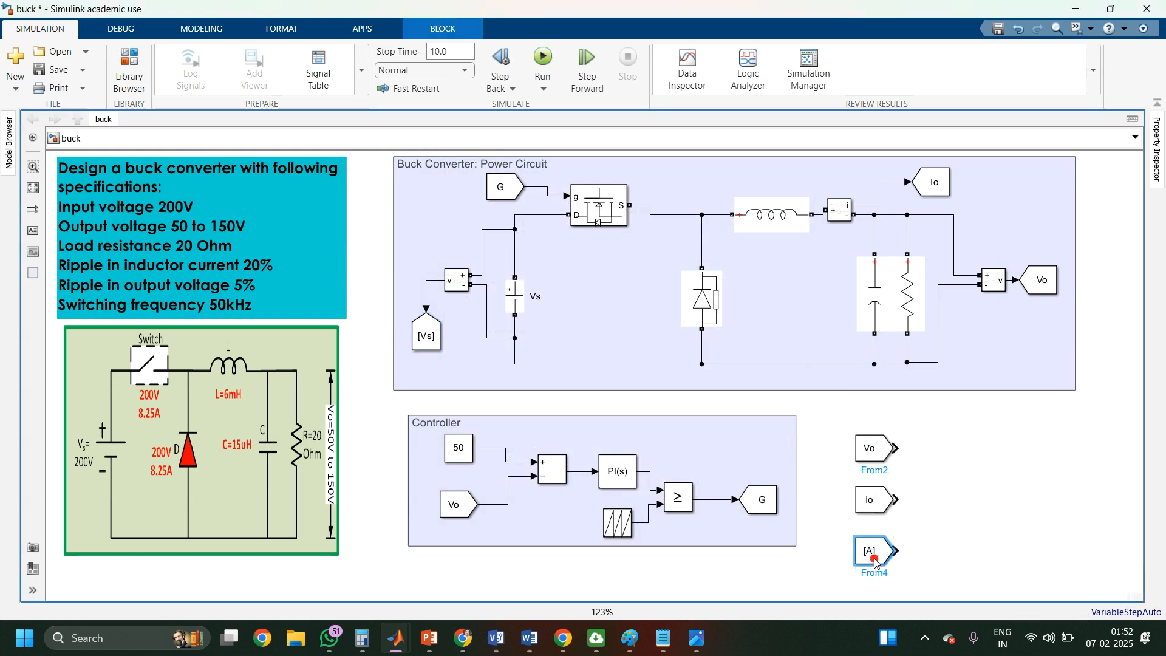
Step: Set the Goto tag of the new From block to Vs
{"action": "double_click", "coordinate": [875, 562]}
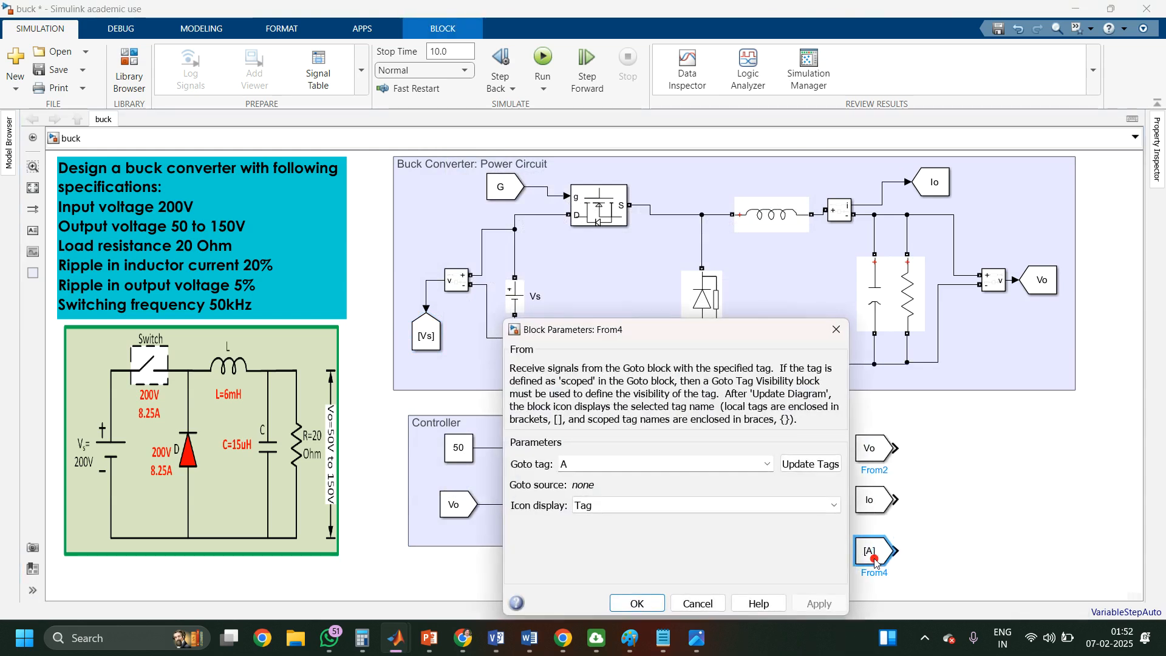
{"action": "double_click", "coordinate": [602, 464]}
{"action": "type", "text": "Vs"}
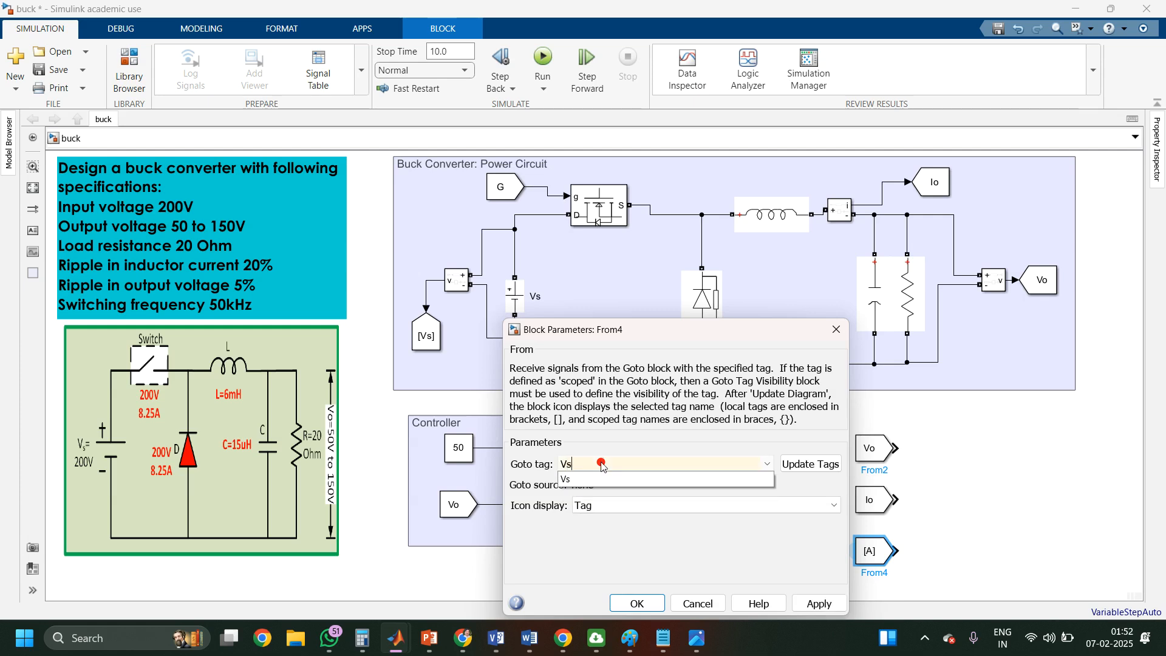
{"action": "left_click", "coordinate": [602, 464]}
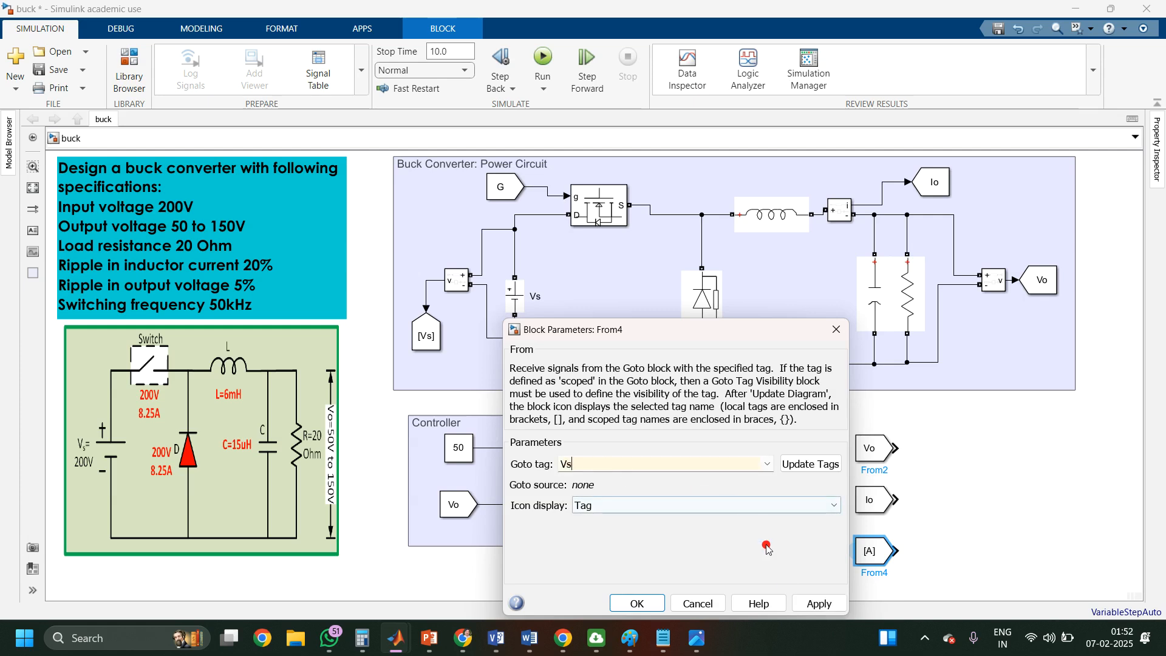
{"action": "left_click", "coordinate": [817, 603]}
{"action": "left_click", "coordinate": [632, 603]}
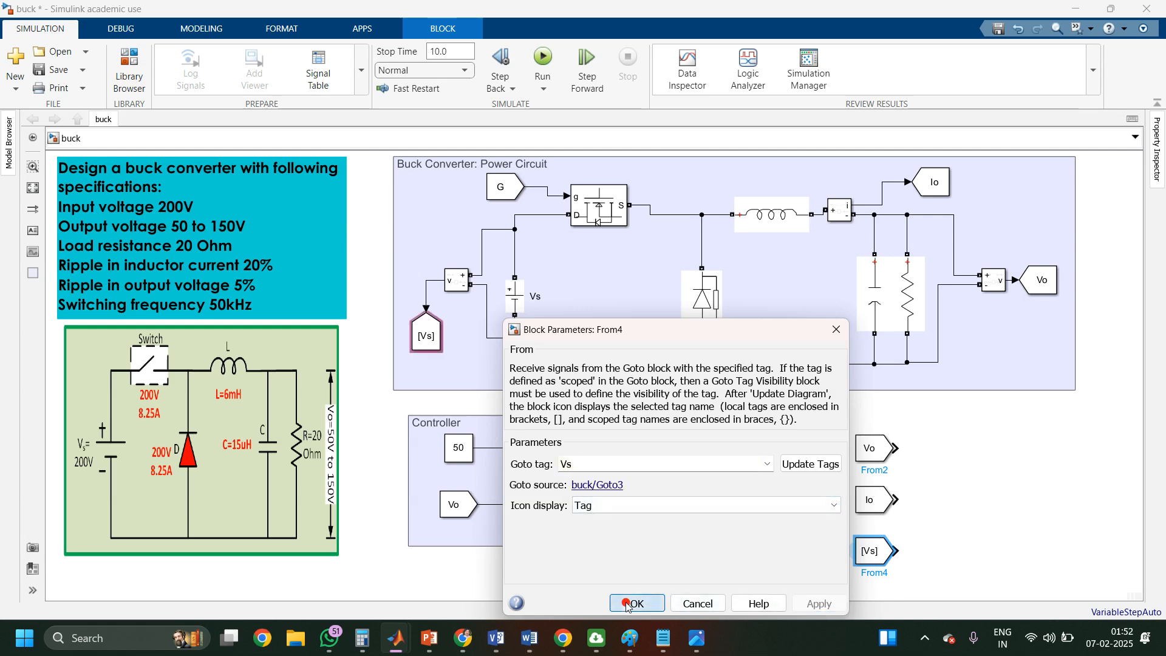
{"action": "left_click", "coordinate": [870, 559]}
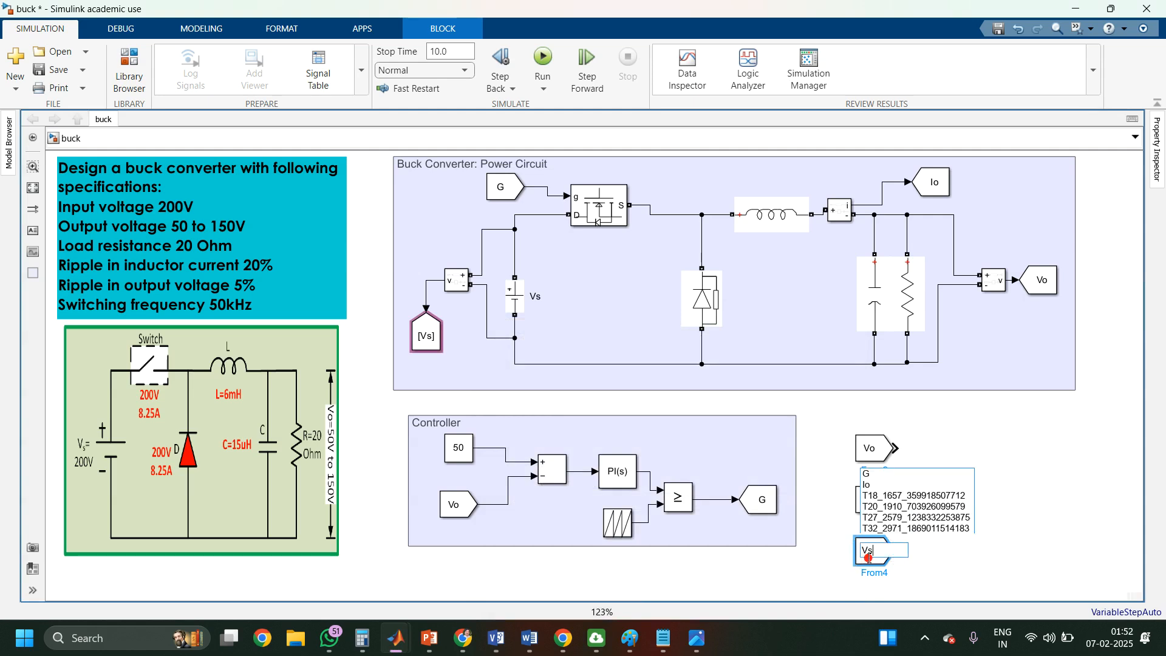
Step: Change the tag visibility of the Vs Goto block in the power circuit to global
{"action": "left_click", "coordinate": [429, 333]}
{"action": "double_click", "coordinate": [429, 333]}
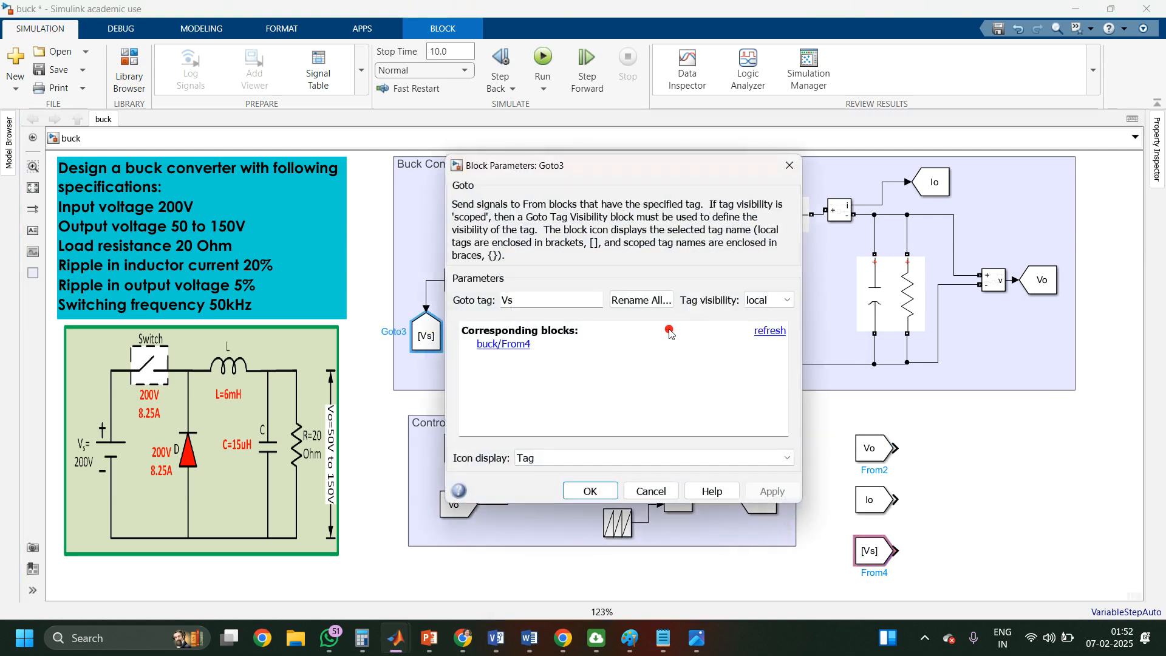
{"action": "left_click", "coordinate": [769, 300]}
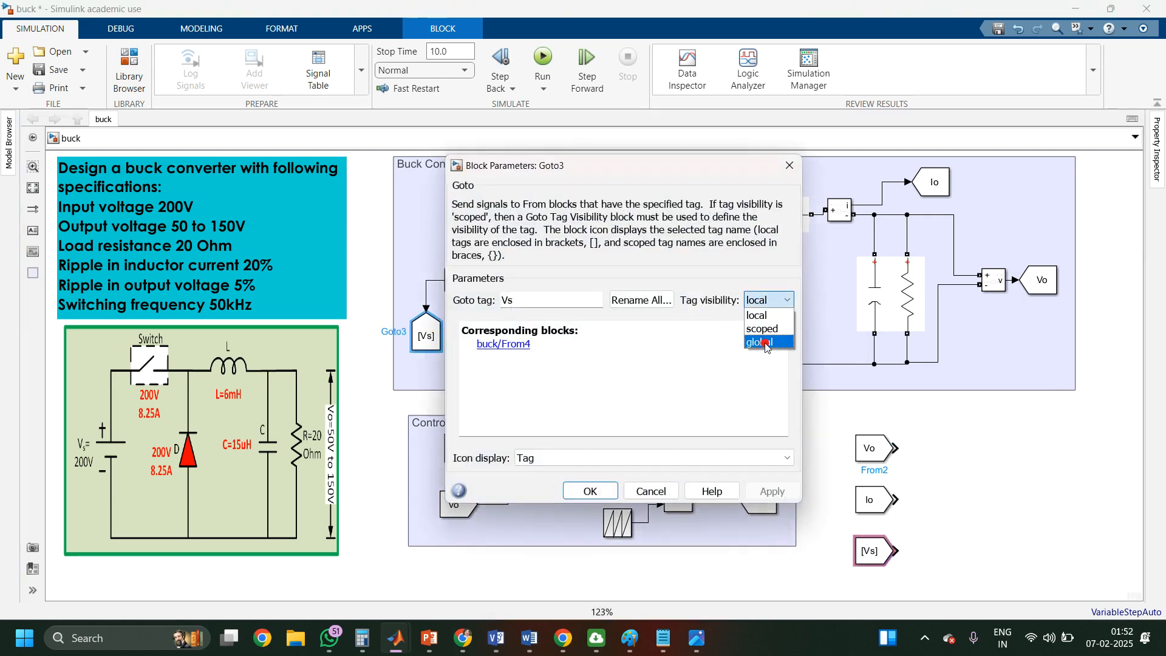
{"action": "left_click", "coordinate": [767, 344]}
{"action": "left_click", "coordinate": [770, 491]}
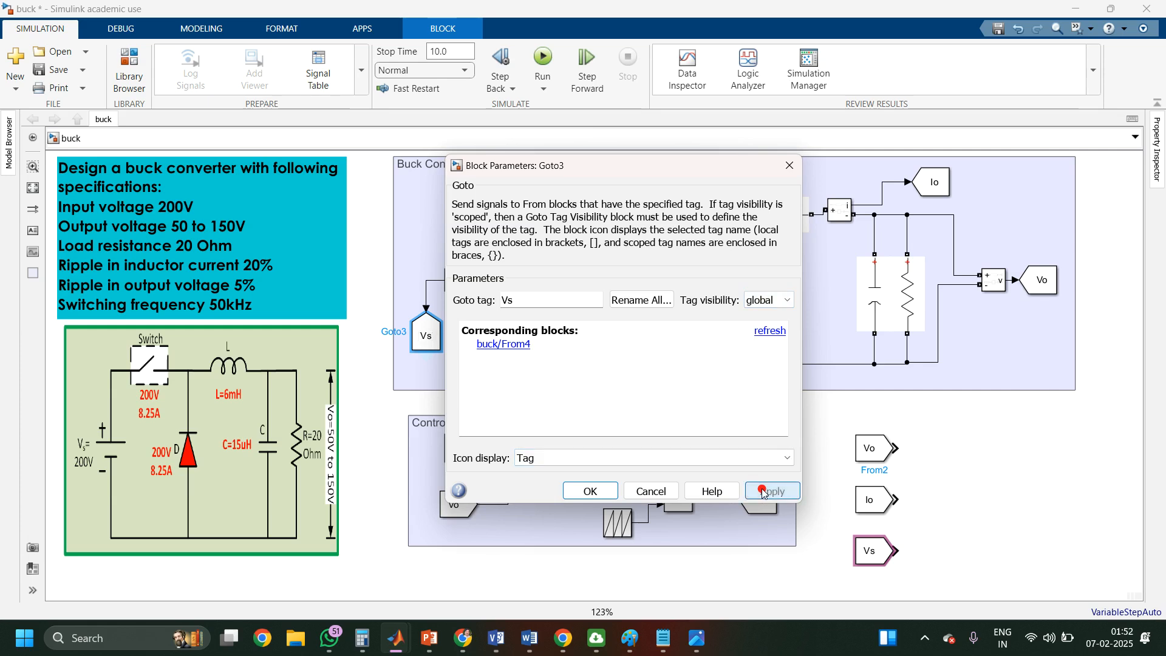
{"action": "left_click", "coordinate": [590, 492]}
{"action": "left_click", "coordinate": [940, 485]}
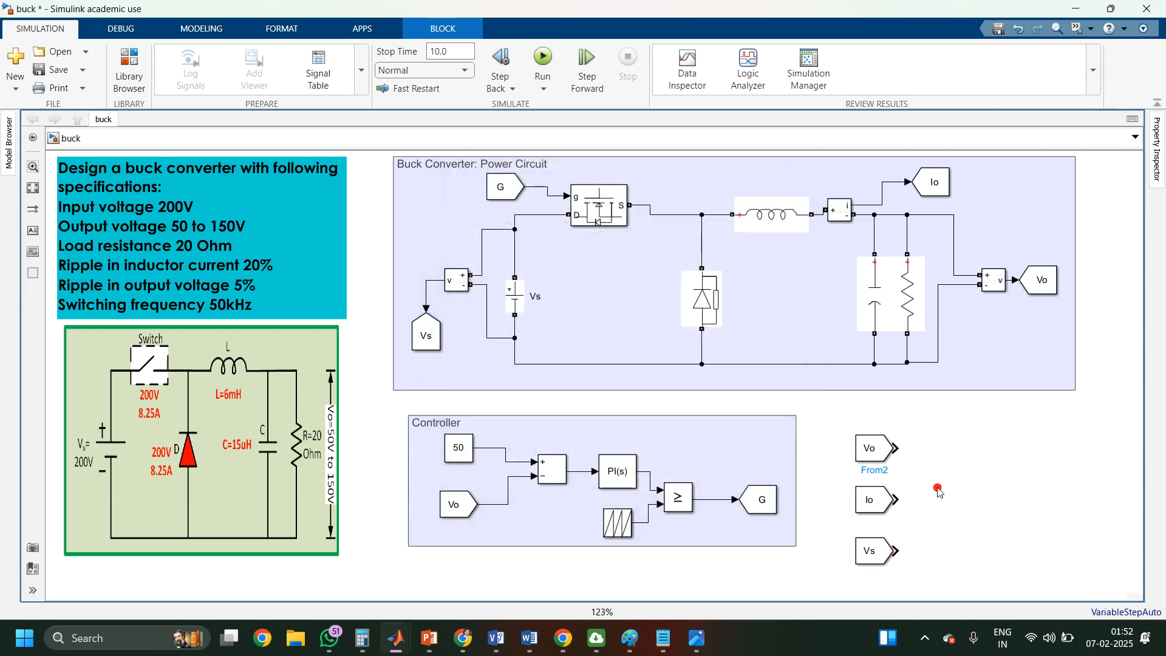
Step: Add a Divide block beside the From blocks and wire Vo to its multiply input and Vs to its divide input
{"action": "double_click", "coordinate": [933, 557]}
{"action": "type", "text": "div"}
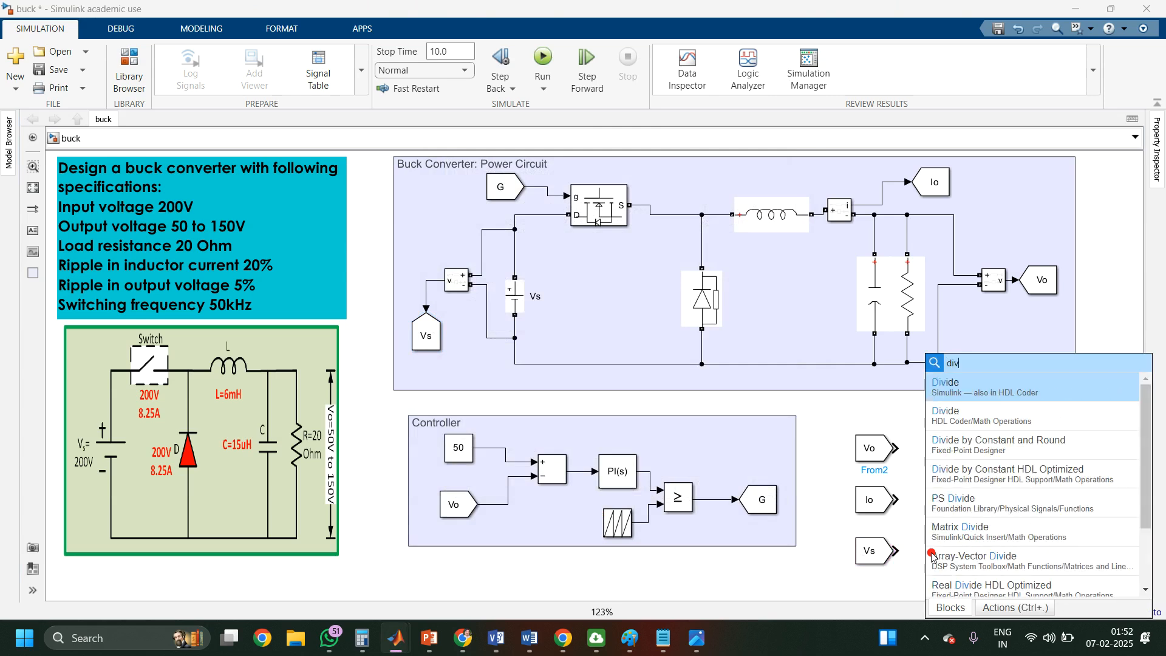
{"action": "type", "text": "id"}
{"action": "key", "text": "Return"}
{"action": "left_click_drag", "start_coordinate": [933, 554], "coordinate": [973, 546]}
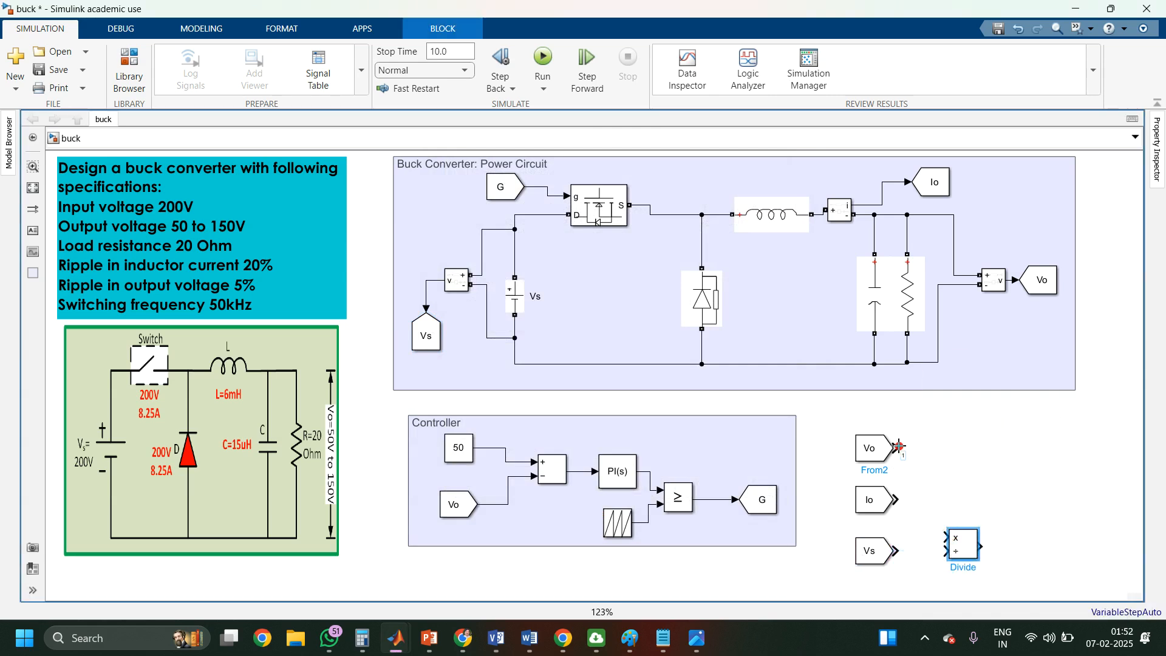
{"action": "left_click_drag", "start_coordinate": [898, 449], "coordinate": [958, 555]}
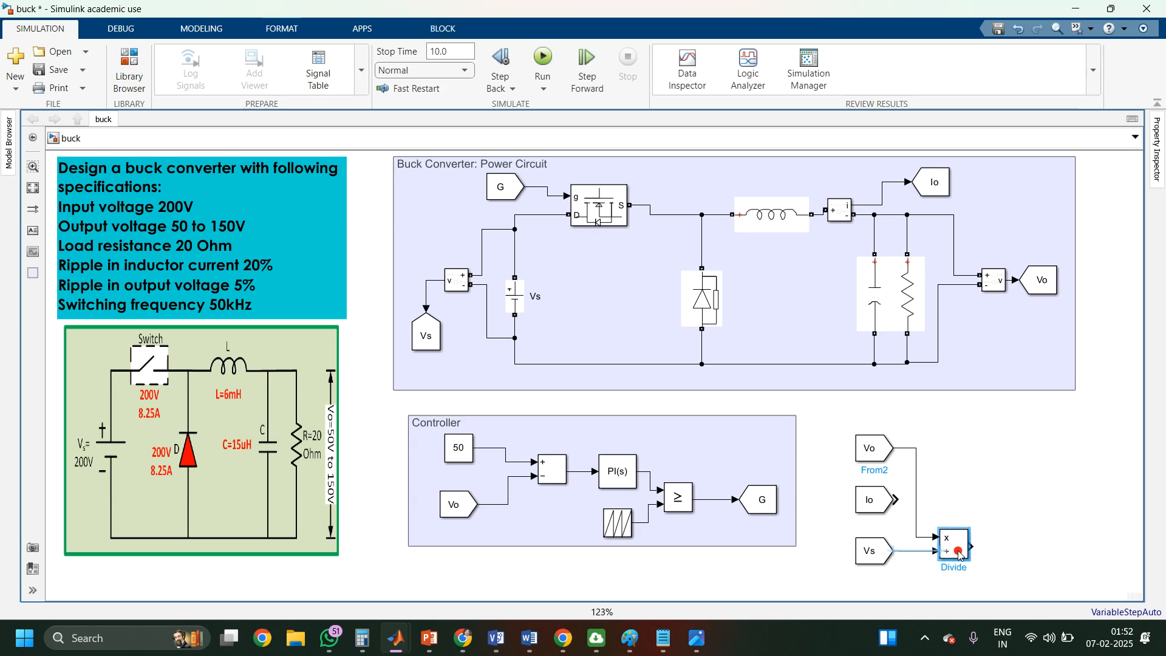
Step: Add a Scope block to the right of the From blocks
{"action": "double_click", "coordinate": [1013, 494]}
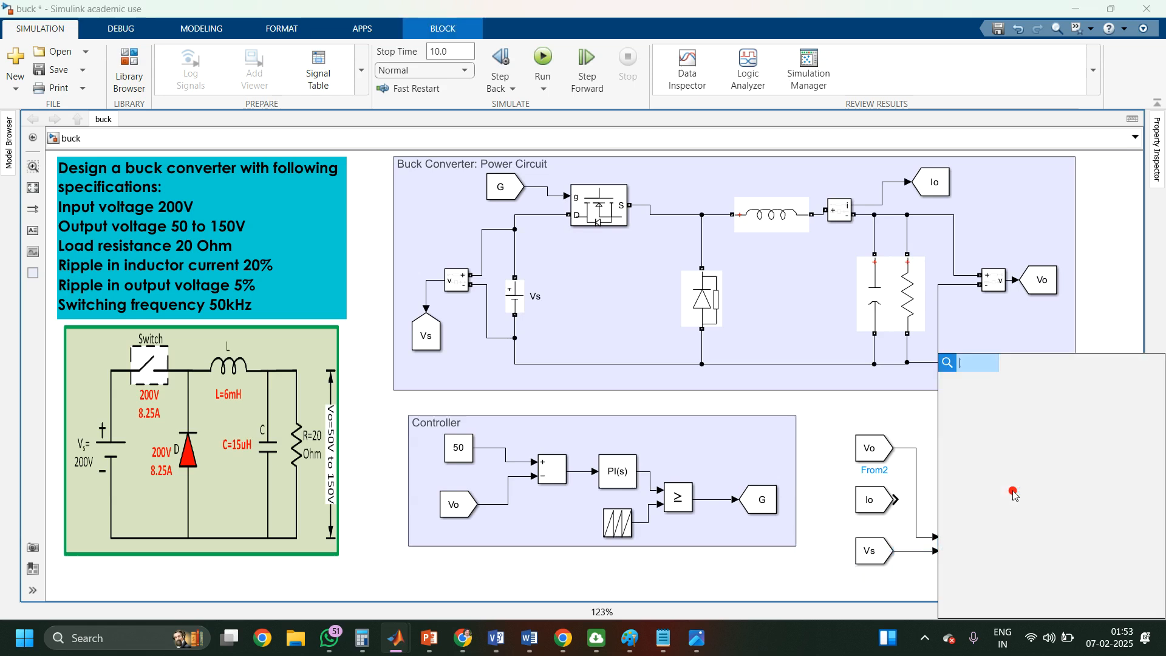
{"action": "type", "text": "scope"}
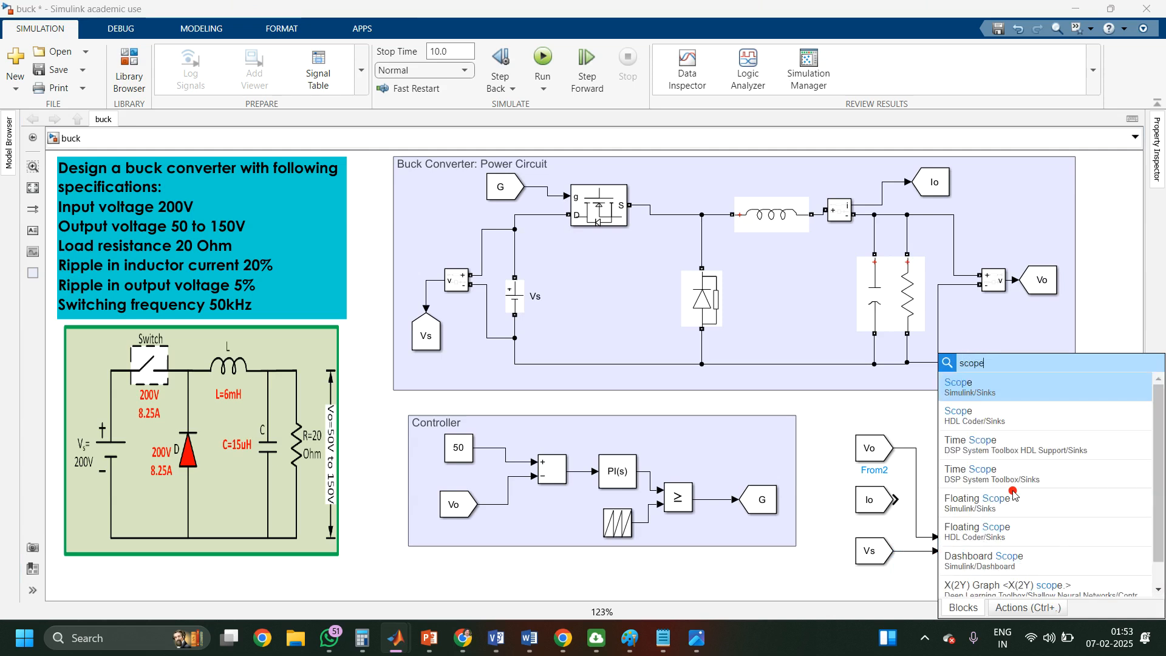
{"action": "key", "text": "Return"}
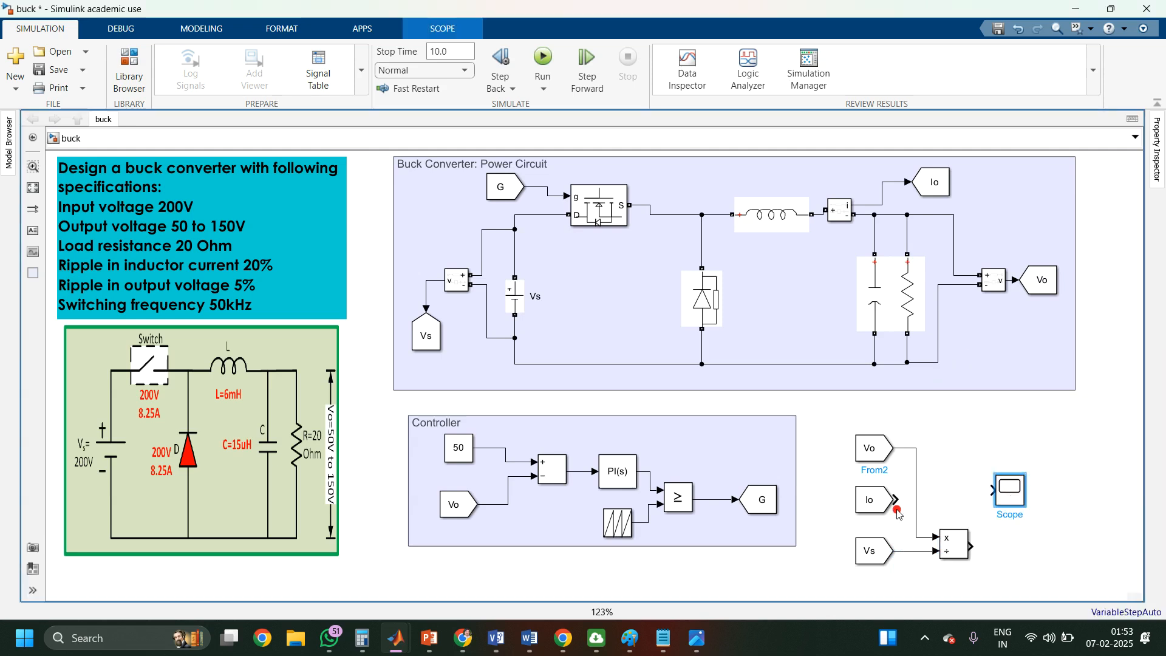
Step: Rearrange the measurement blocks so Io sits below Vs, Vs and Divide sit close to Vo, and the Scope is farther right
{"action": "left_click", "coordinate": [876, 502]}
{"action": "left_click_drag", "start_coordinate": [876, 501], "coordinate": [876, 595]}
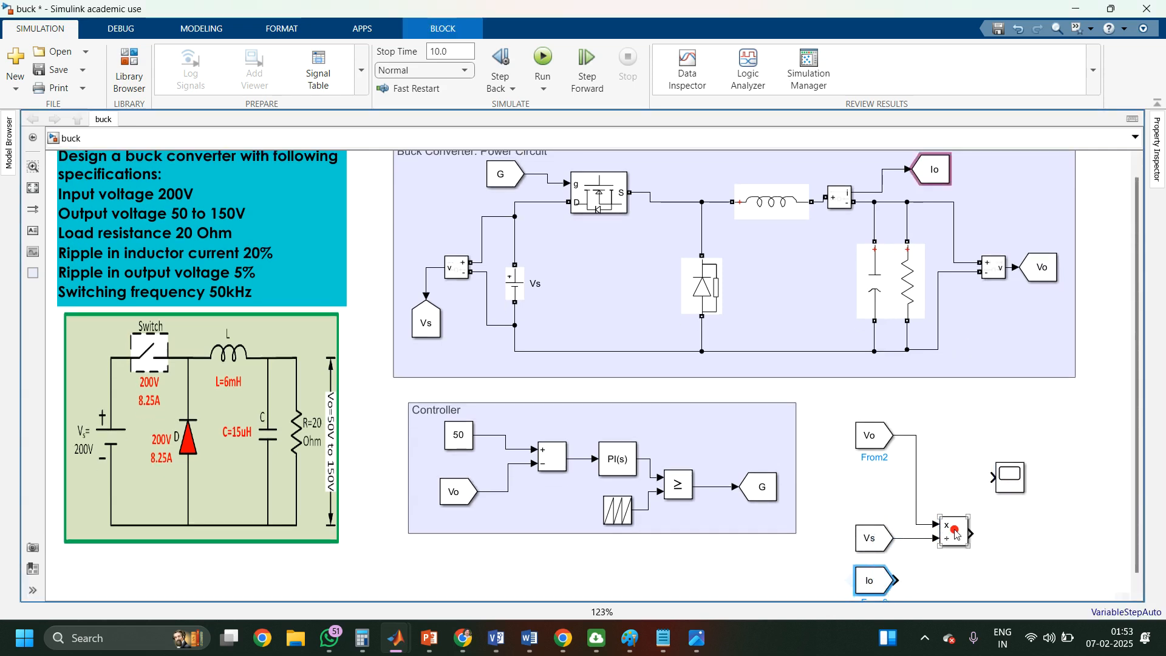
{"action": "left_click_drag", "start_coordinate": [957, 534], "coordinate": [954, 476]}
{"action": "left_click_drag", "start_coordinate": [872, 537], "coordinate": [875, 495]}
{"action": "left_click", "coordinate": [949, 484]}
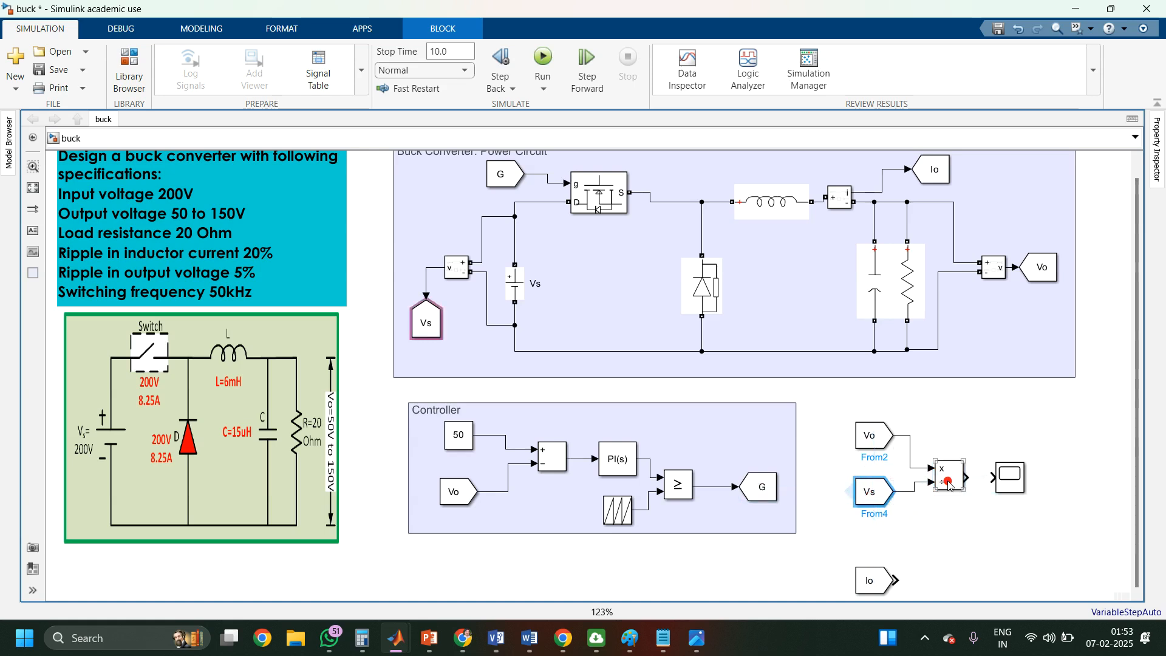
{"action": "left_click_drag", "start_coordinate": [949, 484], "coordinate": [1045, 460]}
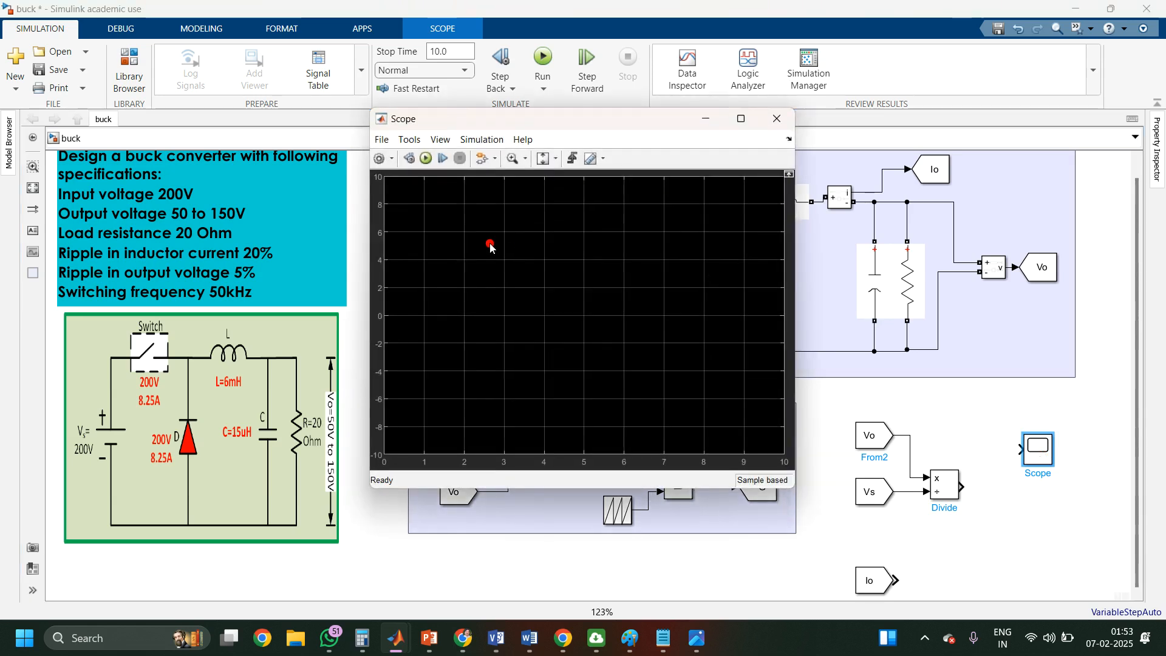
Step: Set the Scope's number of input ports to 4
{"action": "left_click", "coordinate": [382, 160]}
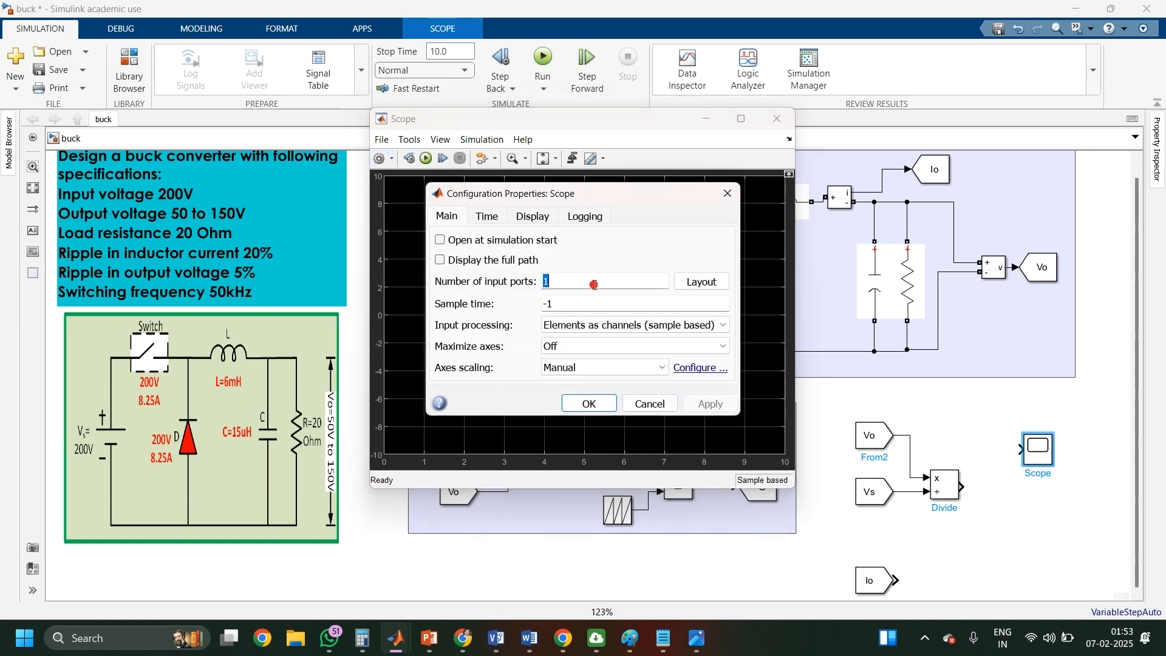
{"action": "type", "text": "4"}
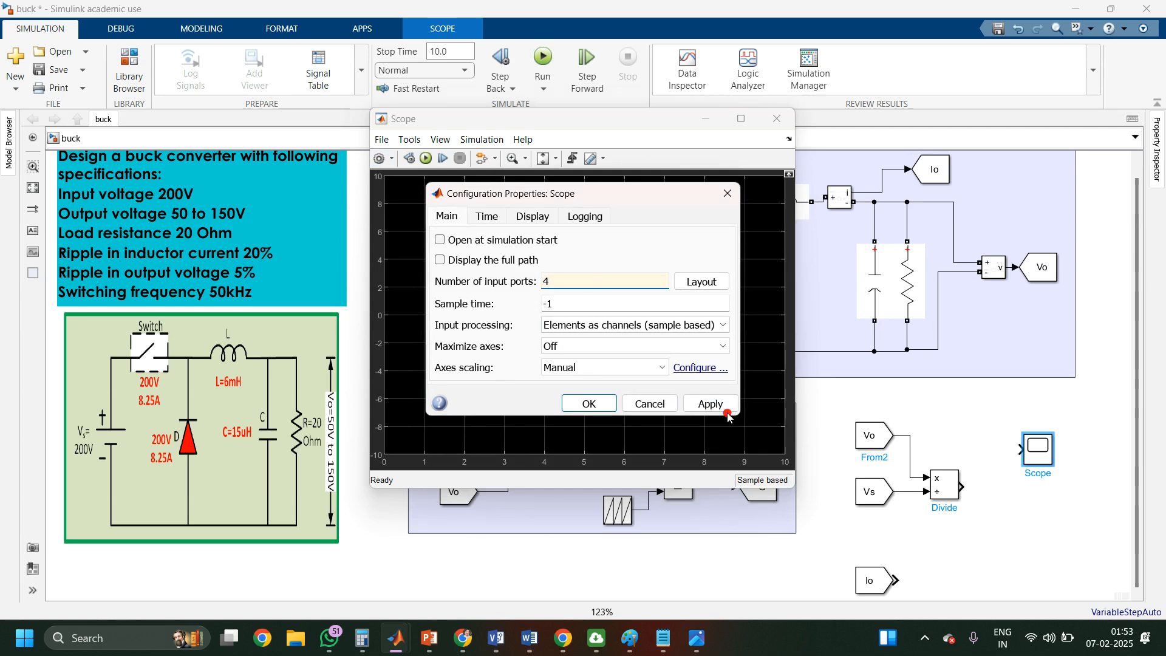
{"action": "left_click", "coordinate": [711, 404]}
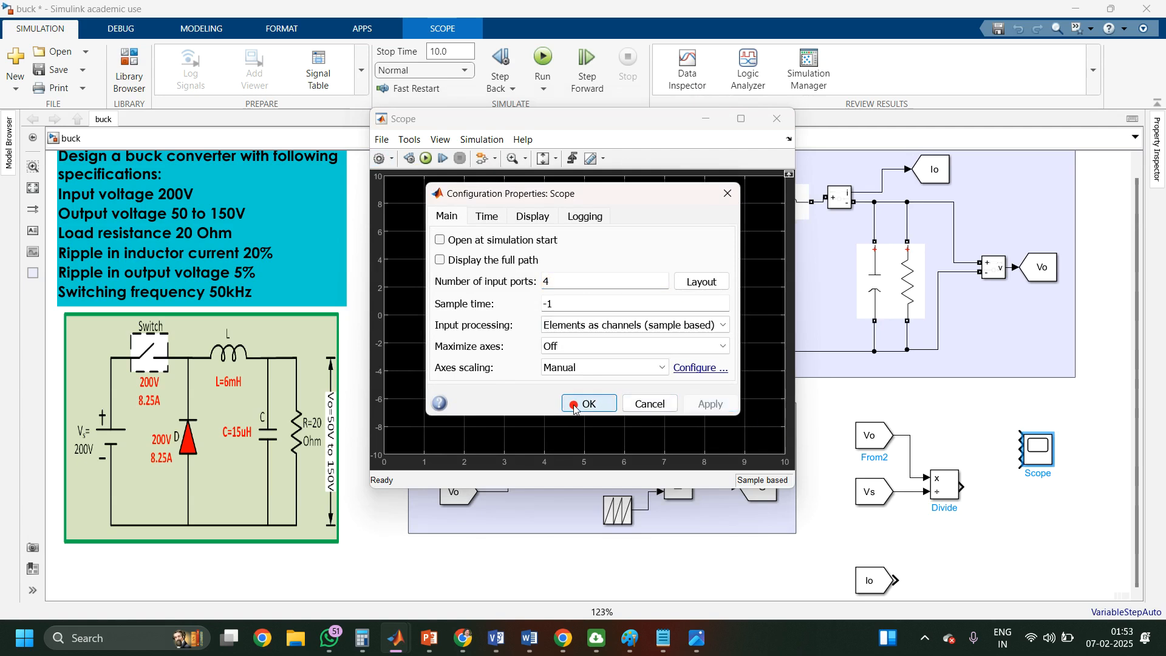
{"action": "left_click", "coordinate": [575, 404]}
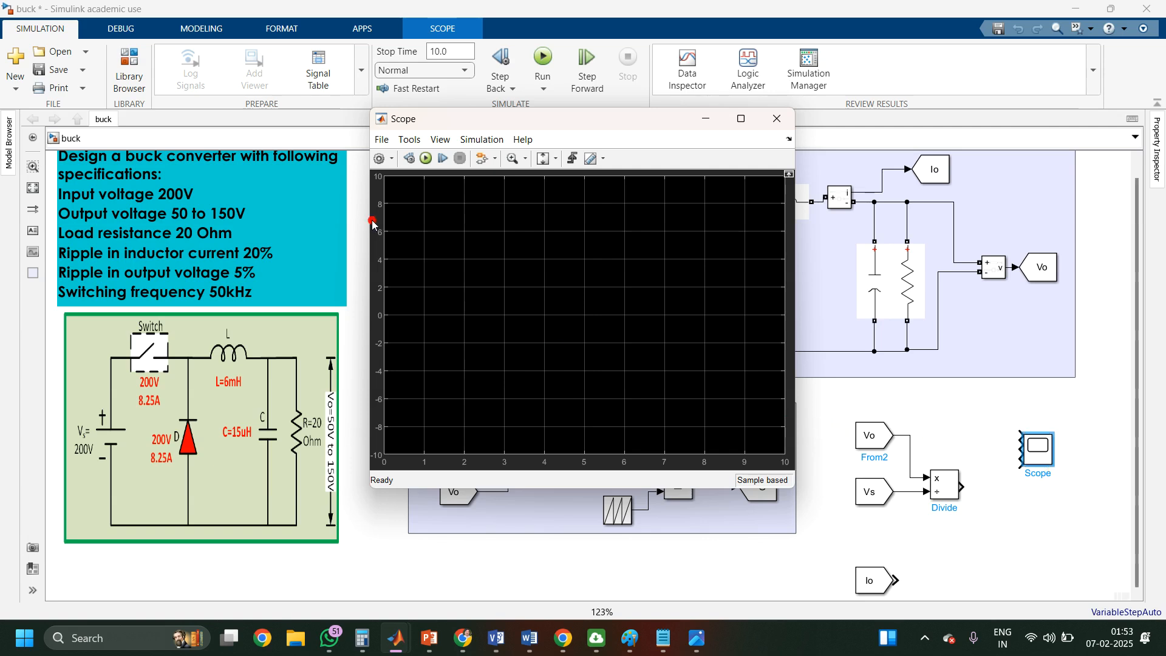
Step: Set the Scope layout to four displays stacked in one column and close the scope window
{"action": "left_click", "coordinate": [382, 160]}
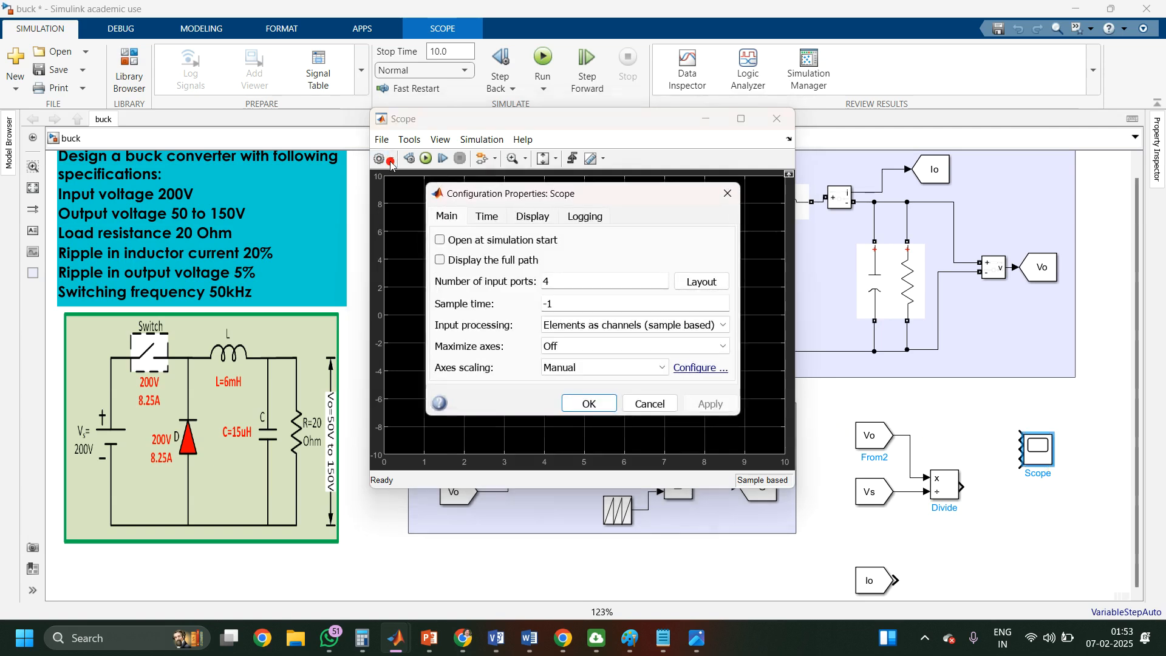
{"action": "left_click", "coordinate": [709, 283]}
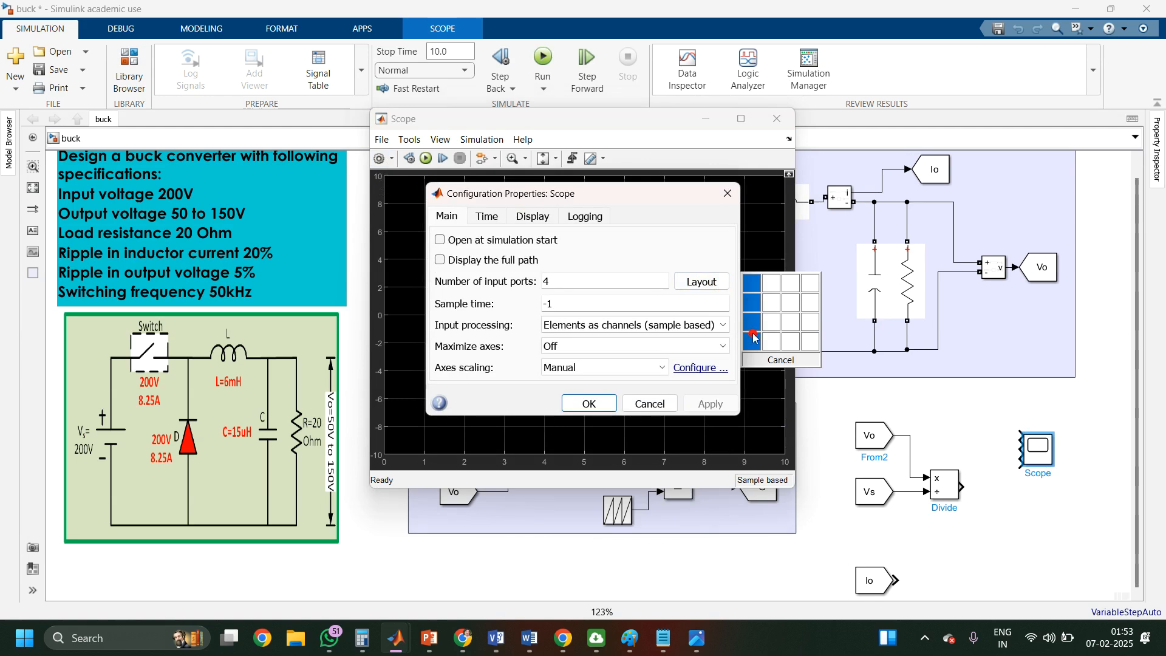
{"action": "left_click", "coordinate": [753, 338]}
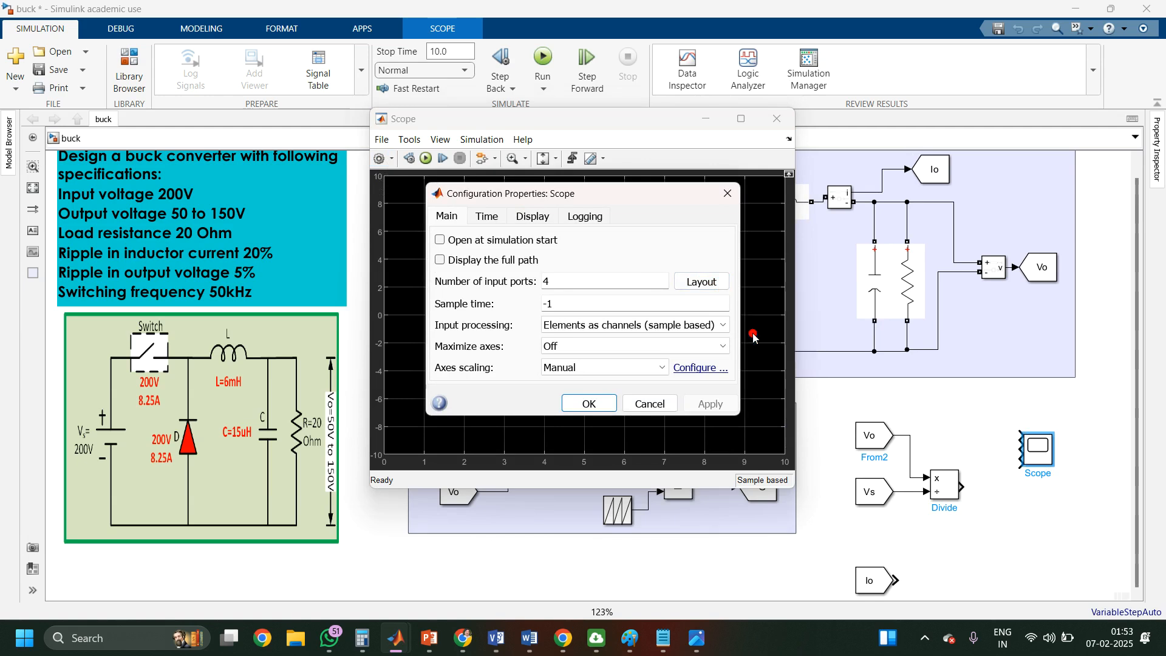
{"action": "left_click", "coordinate": [601, 404]}
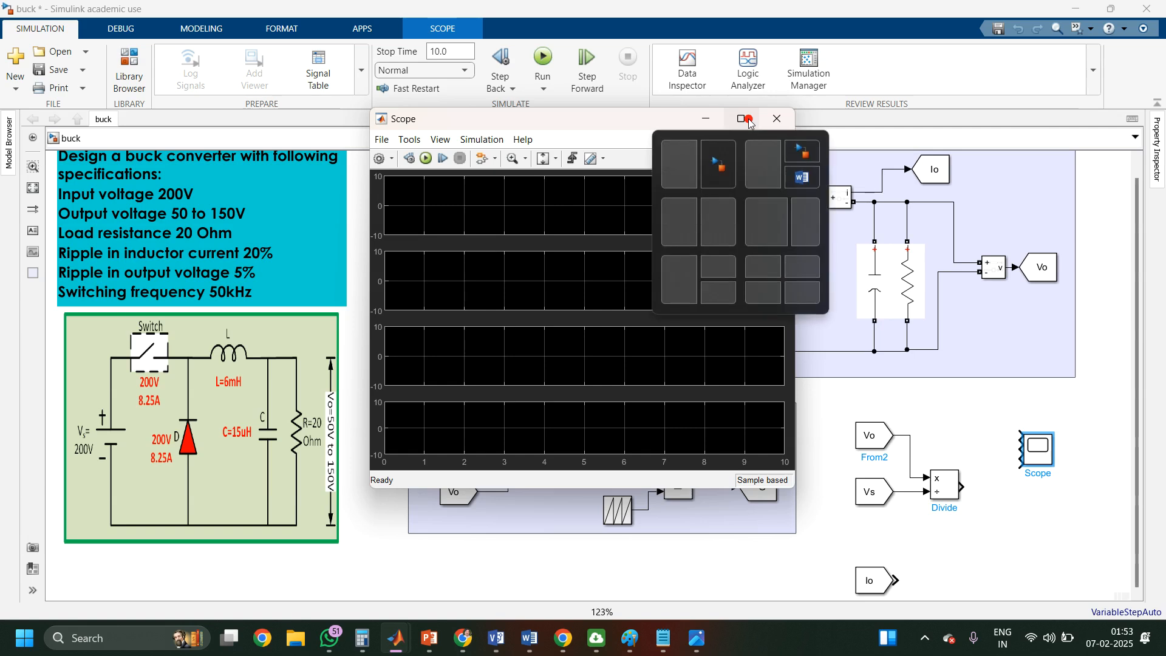
{"action": "left_click", "coordinate": [777, 119]}
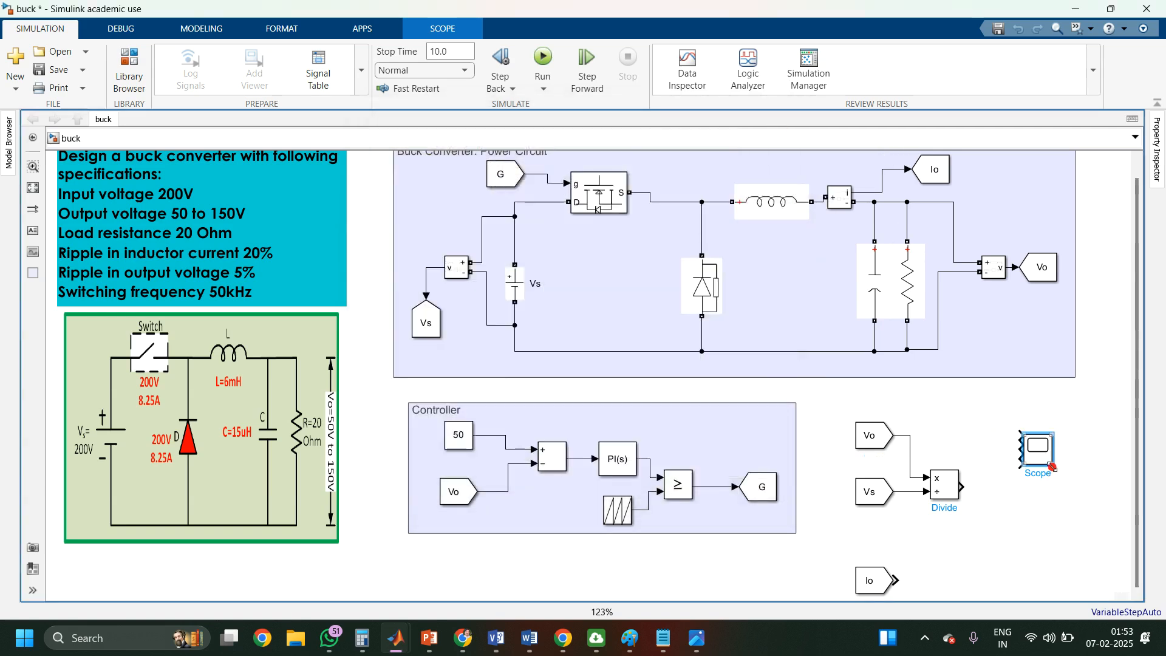
Step: Enlarge the Scope block and wire Vs, Vo, the Divide output and Io to its first through fourth inputs, respectively
{"action": "left_click_drag", "start_coordinate": [1052, 467], "coordinate": [1076, 570]}
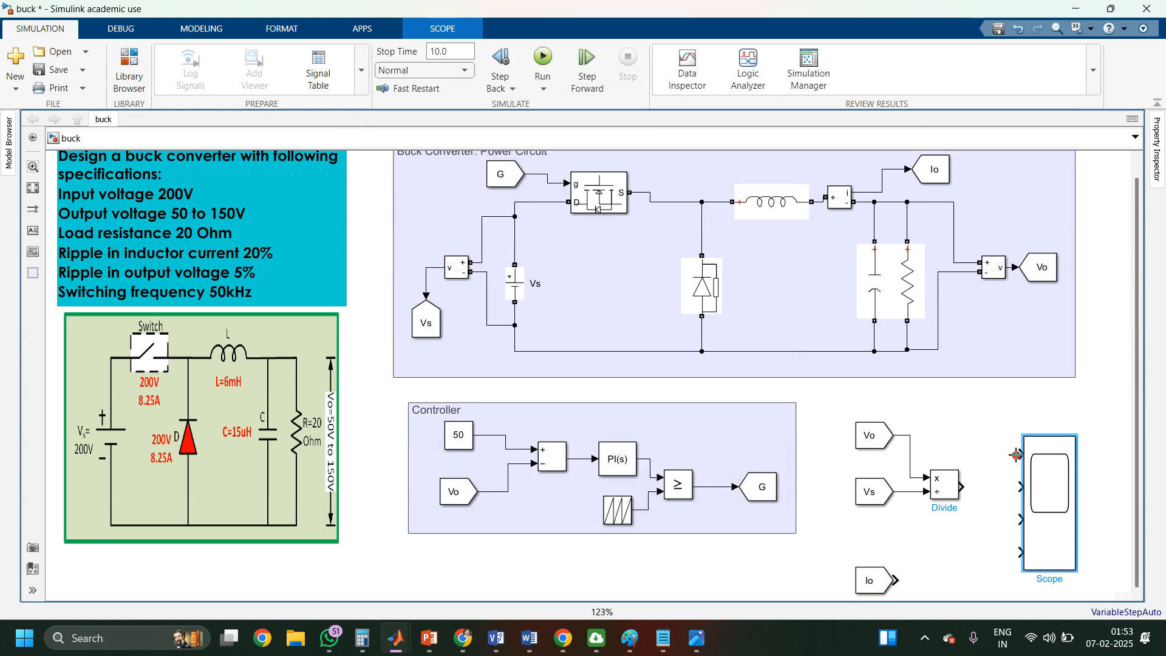
{"action": "left_click_drag", "start_coordinate": [1017, 455], "coordinate": [902, 491]}
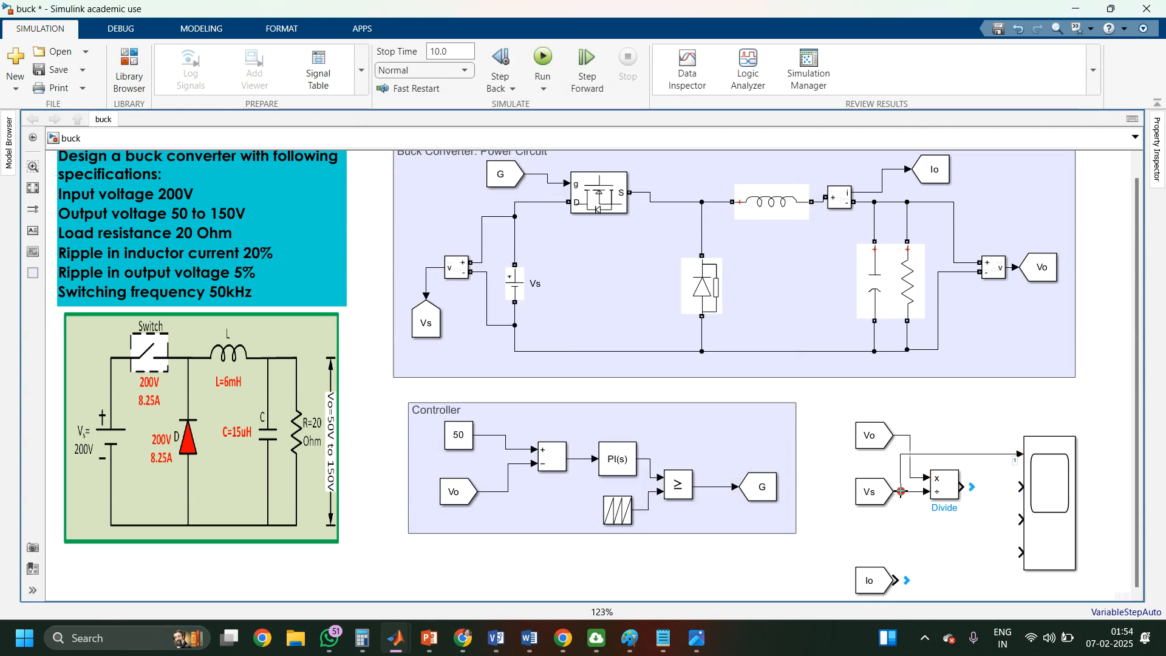
{"action": "mouse_move", "coordinate": [1019, 487]}
{"action": "left_mouse_down"}
{"action": "mouse_move", "coordinate": [940, 432]}
{"action": "mouse_move", "coordinate": [911, 436]}
{"action": "left_mouse_up"}
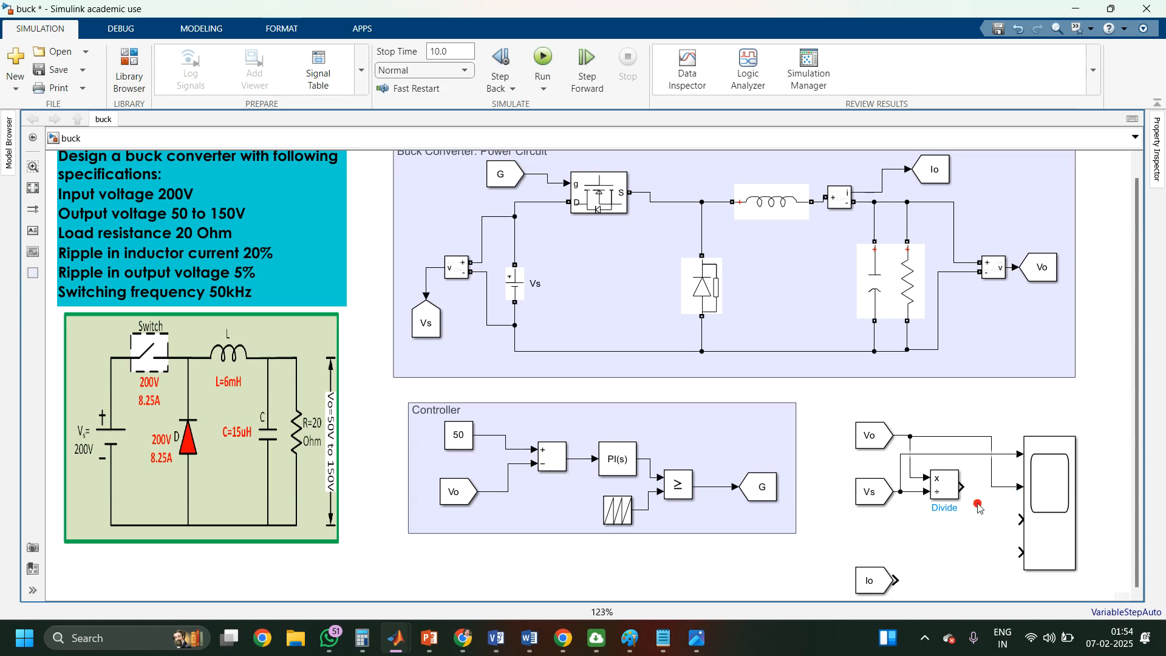
{"action": "left_click_drag", "start_coordinate": [963, 487], "coordinate": [1017, 519]}
{"action": "left_click_drag", "start_coordinate": [897, 580], "coordinate": [1104, 511]}
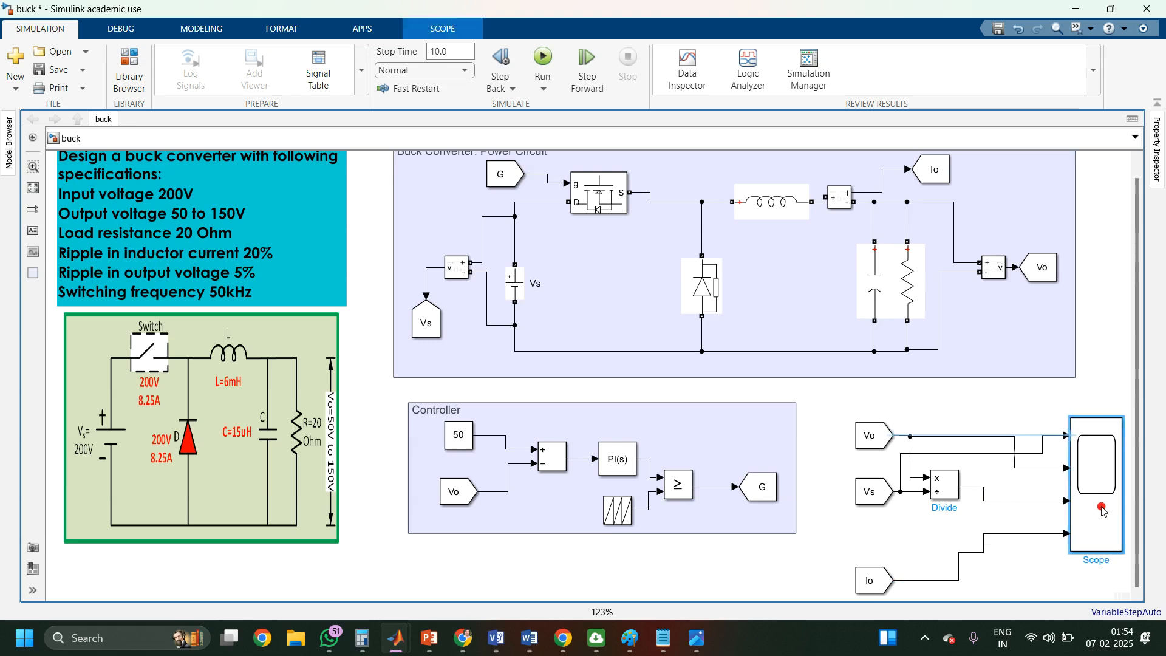
Step: Label the signal entering the Scope's first input "Source Voltage" and the one entering its second input "Load Voltage"
{"action": "double_click", "coordinate": [1045, 436]}
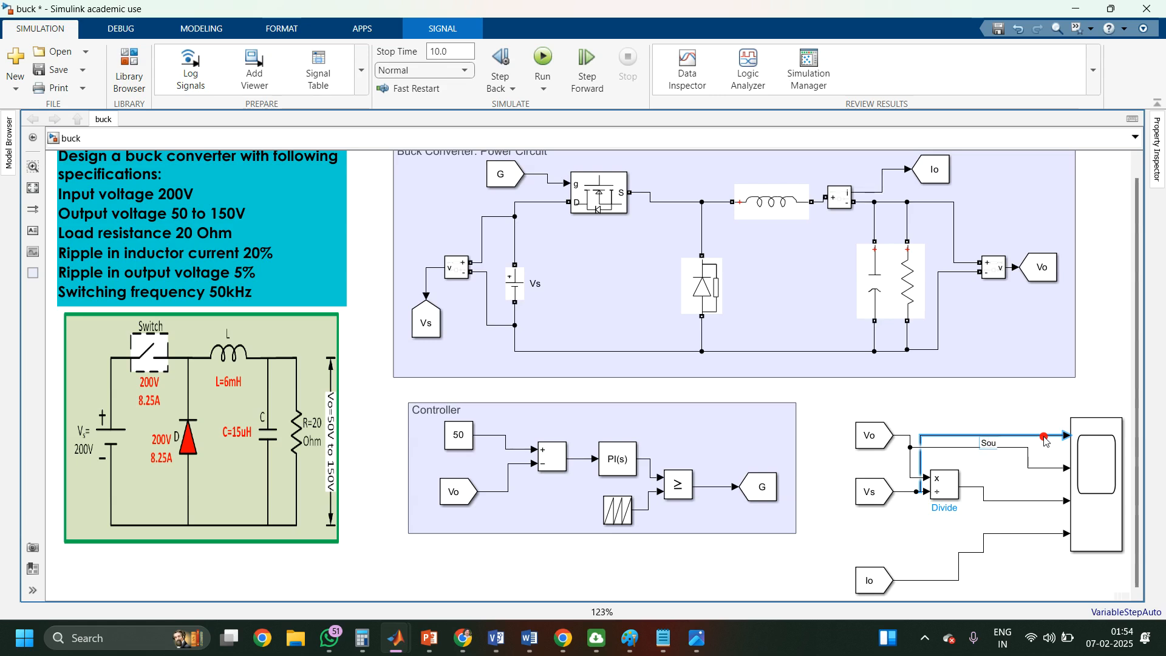
{"action": "type", "text": "Source Vol"}
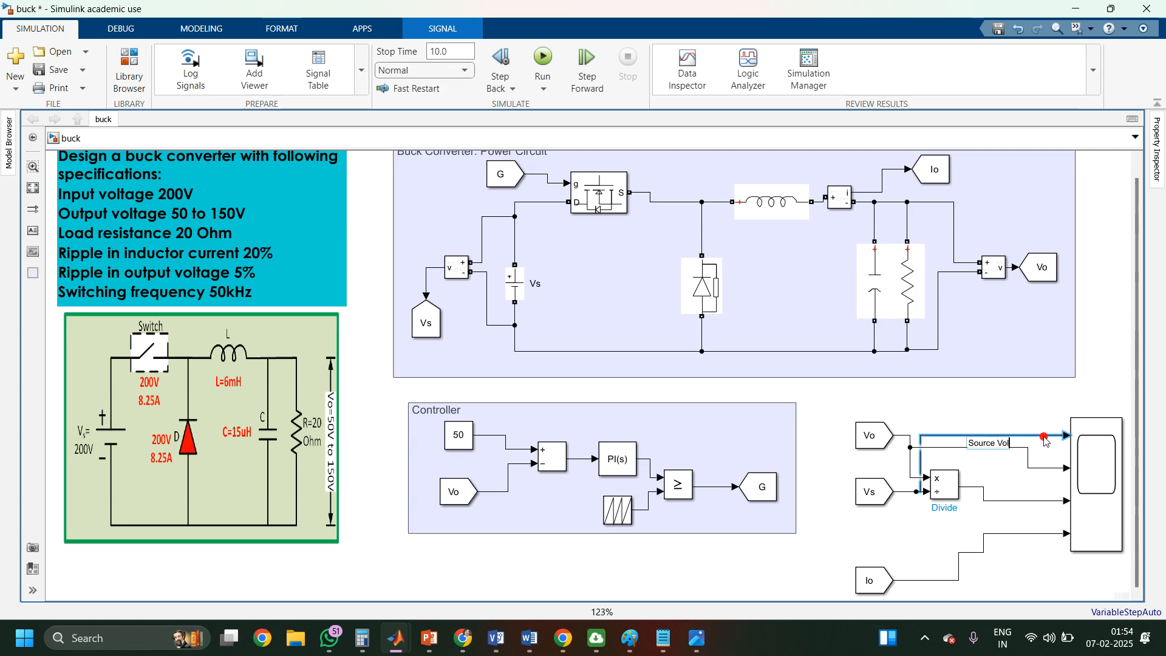
{"action": "type", "text": "tage"}
{"action": "left_click", "coordinate": [1035, 469]}
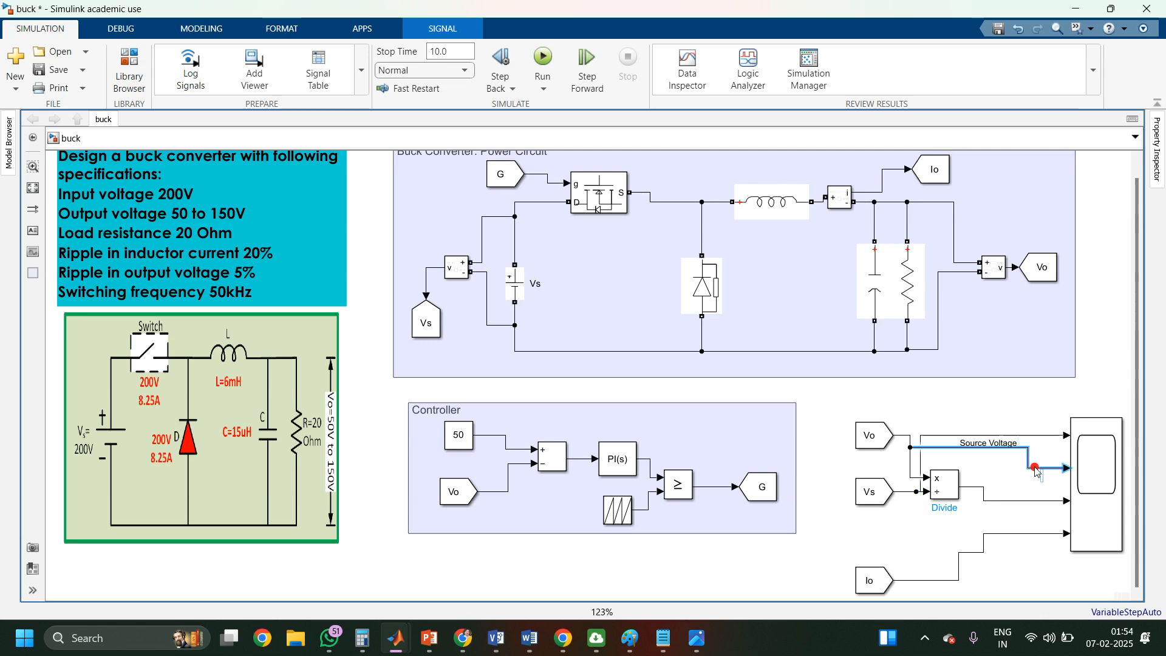
{"action": "type", "text": "Vo"}
{"action": "type", "text": " Vo"}
{"action": "type", "text": "ltage"}
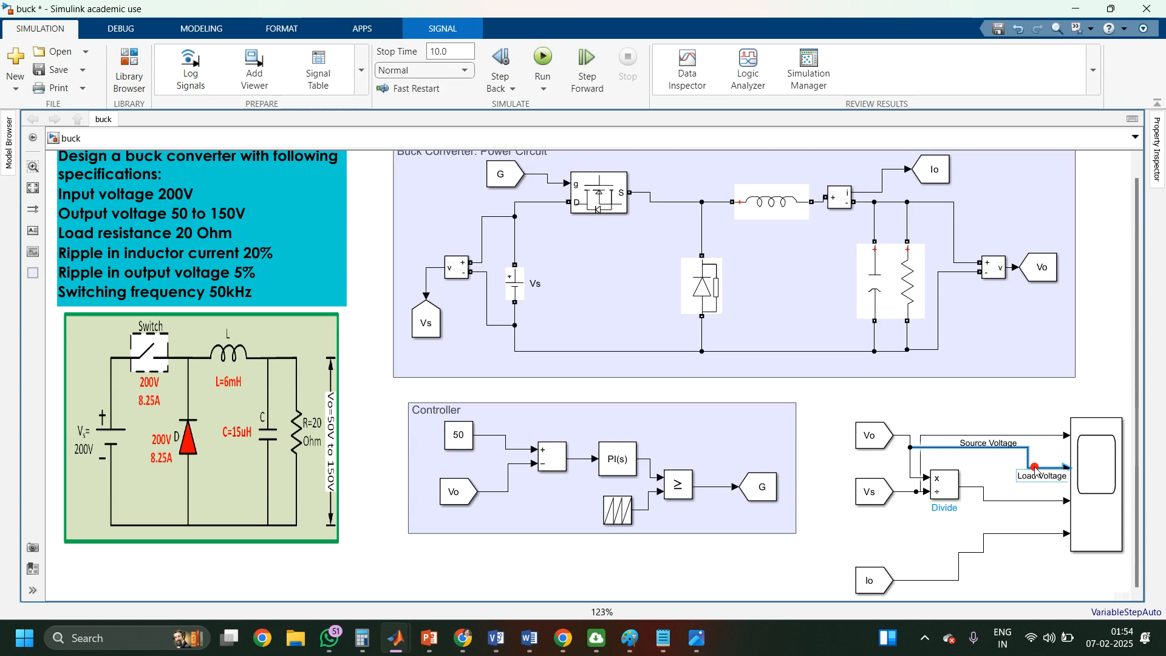
Step: Label the Divide output signal "Duty Cycle" and the signal from Io to the Scope "Load current"
{"action": "double_click", "coordinate": [1025, 501]}
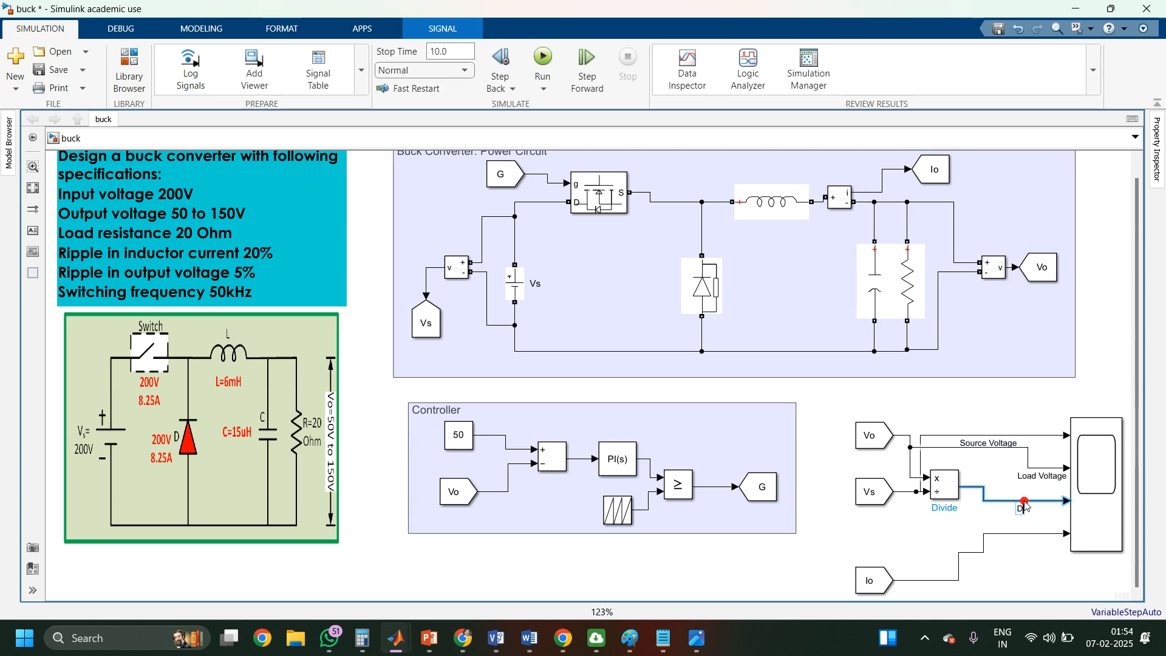
{"action": "type", "text": "Duty Cycle"}
{"action": "double_click", "coordinate": [1024, 536]}
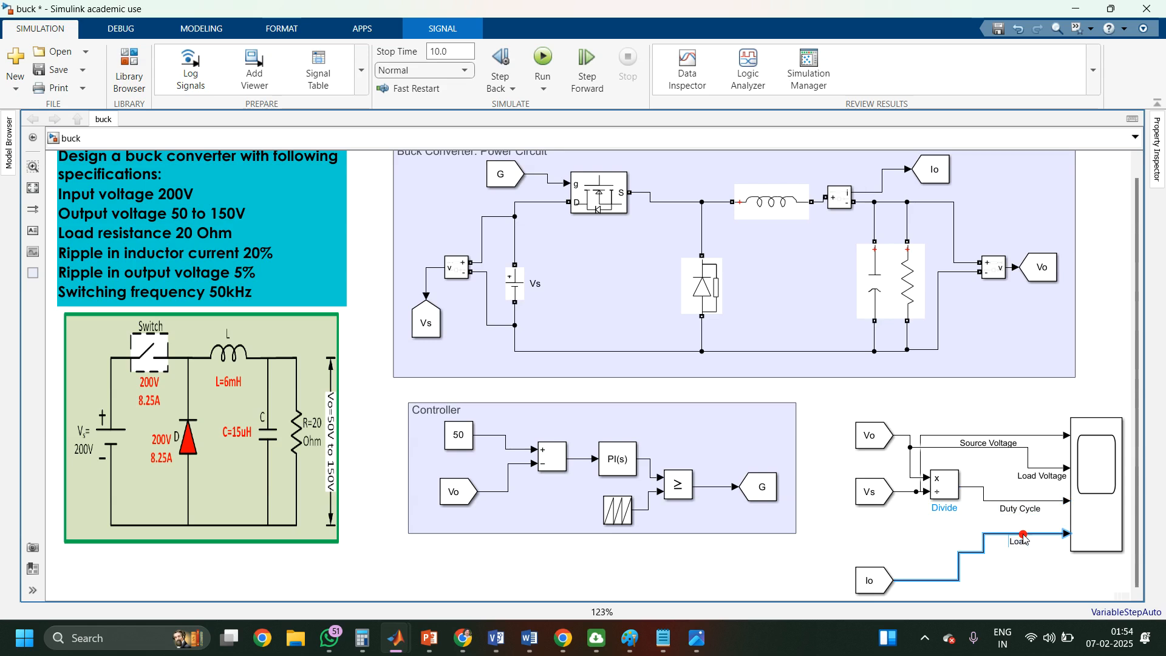
{"action": "type", "text": "Load current"}
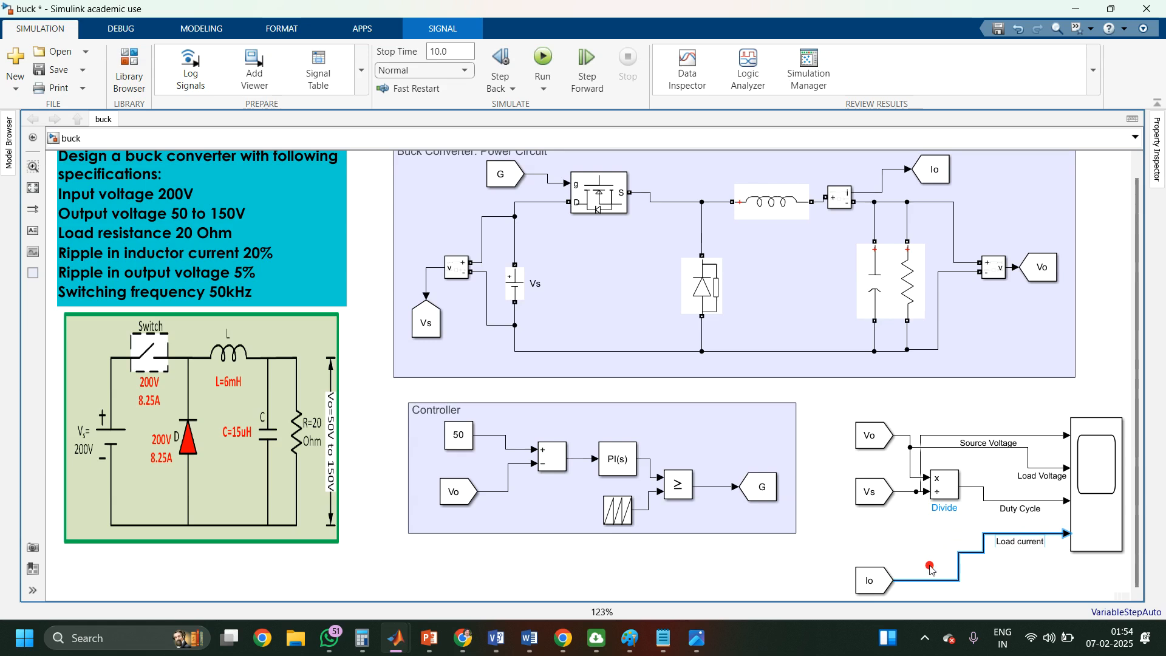
Step: Move the Io block up level with the Scope's fourth input and straighten its signal line
{"action": "left_click_drag", "start_coordinate": [862, 586], "coordinate": [862, 538]}
{"action": "left_click_drag", "start_coordinate": [979, 552], "coordinate": [977, 536]}
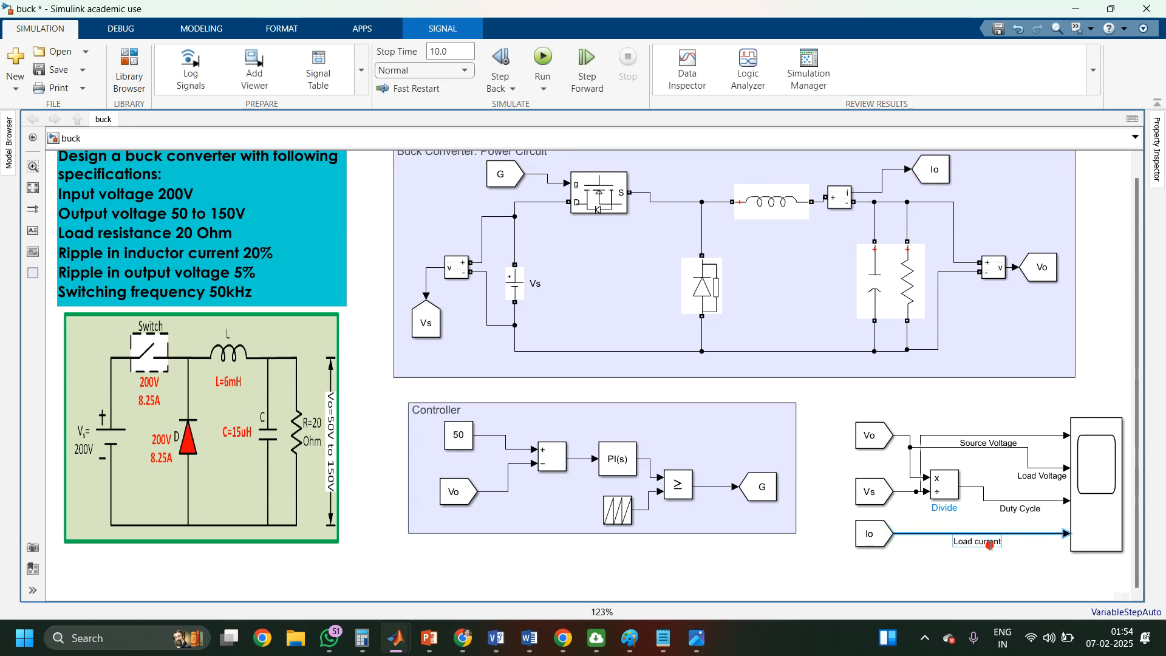
{"action": "left_click", "coordinate": [986, 574]}
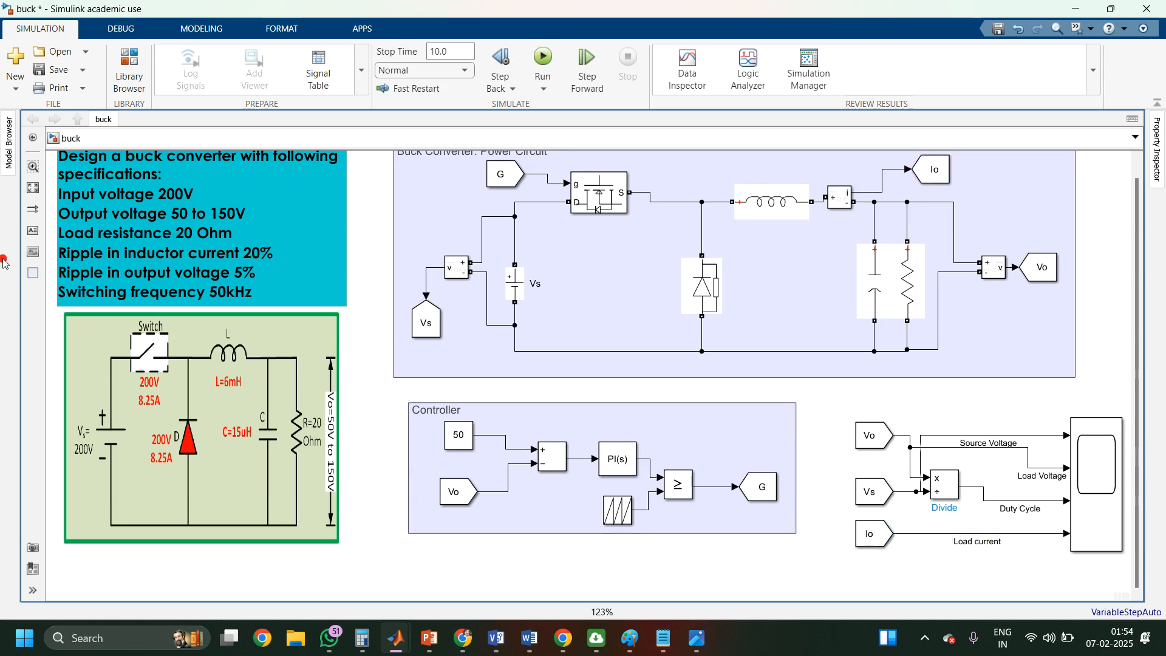
Step: Enclose the Vo, Vs, Io, Divide and Scope blocks in an area titled "Measurements"
{"action": "left_click_drag", "start_coordinate": [33, 273], "coordinate": [1078, 564]}
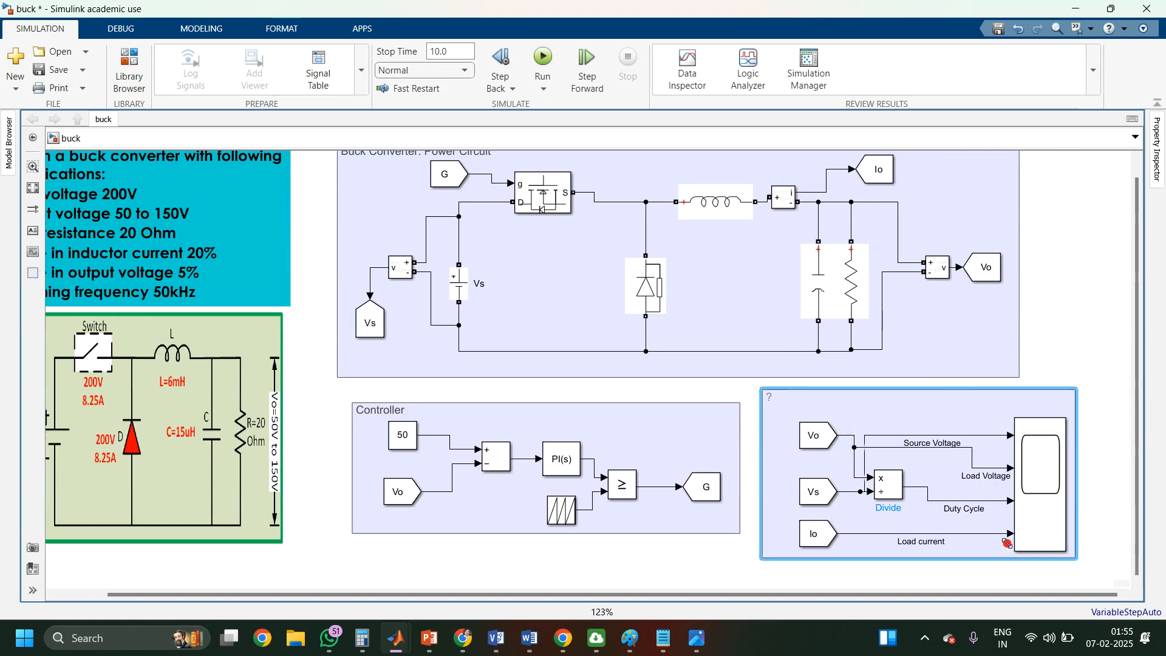
{"action": "left_click", "coordinate": [770, 396]}
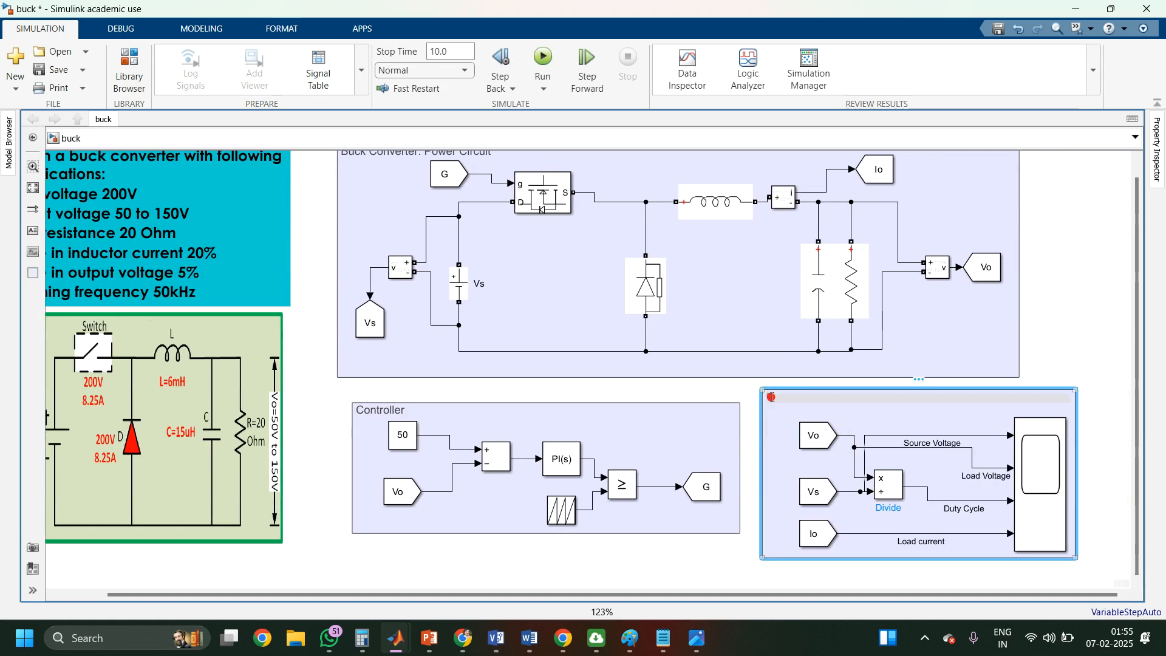
{"action": "type", "text": "Measurements"}
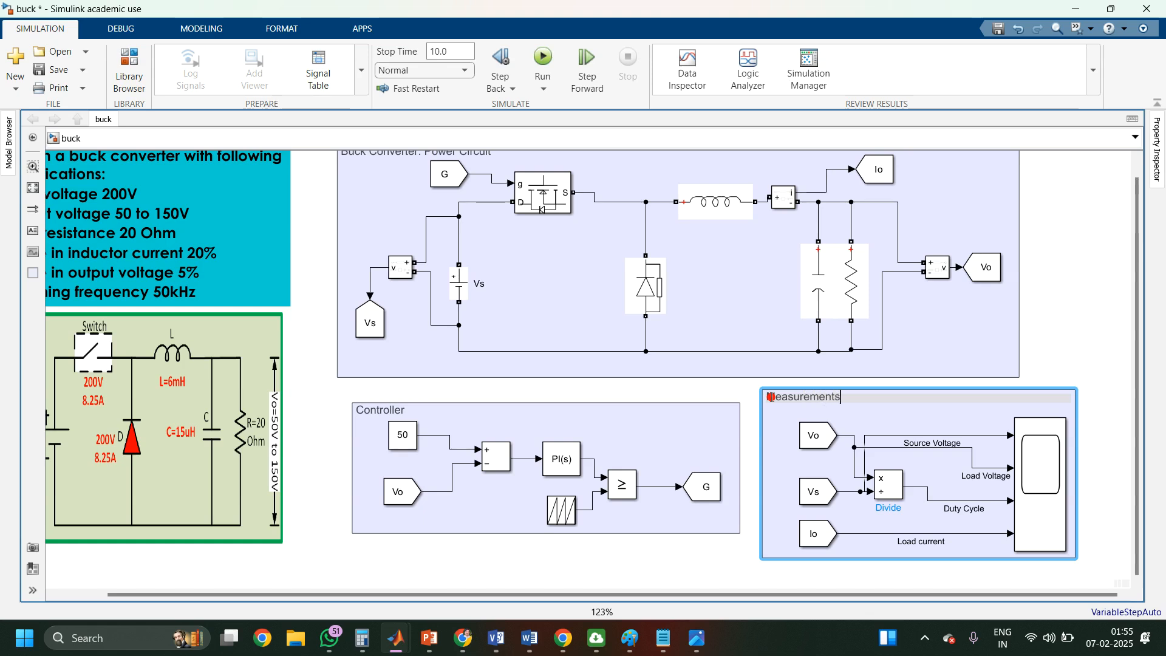
{"action": "left_click", "coordinate": [1041, 300]}
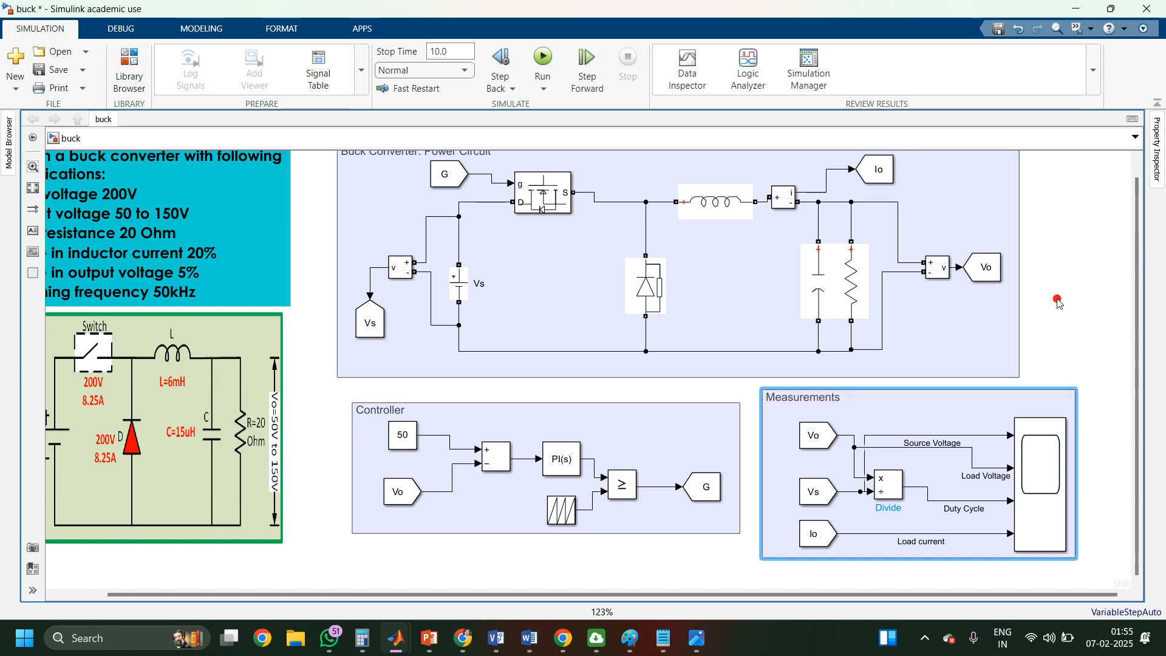
{"action": "double_click", "coordinate": [574, 576]}
{"action": "type", "text": "po"}
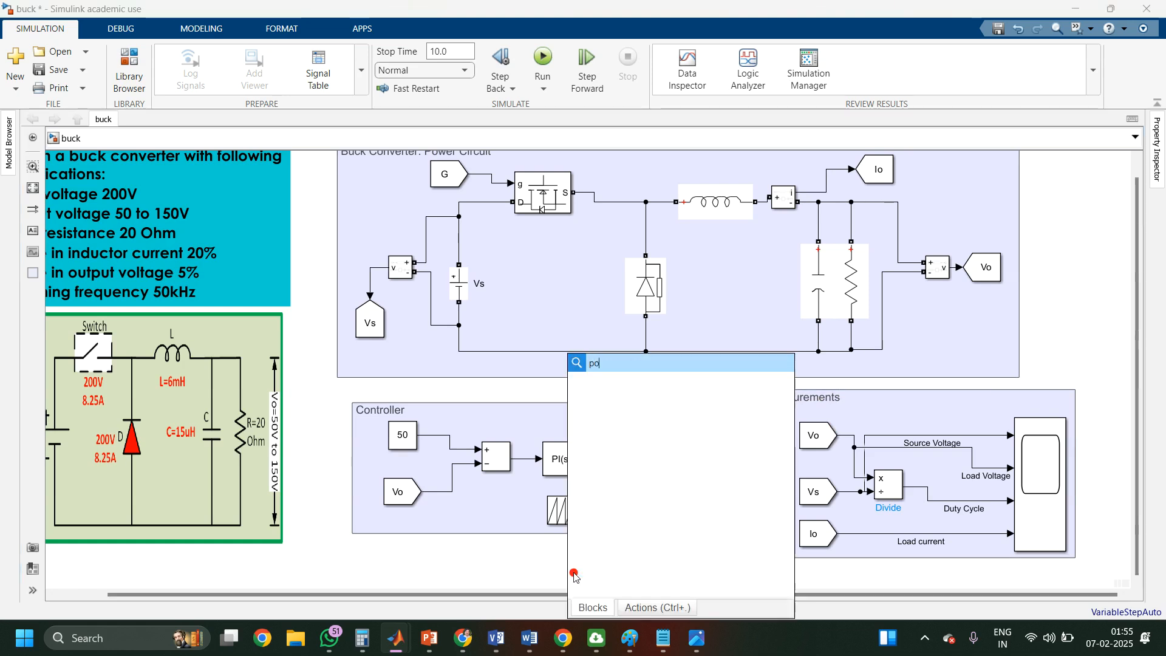
{"action": "type", "text": "wer"}
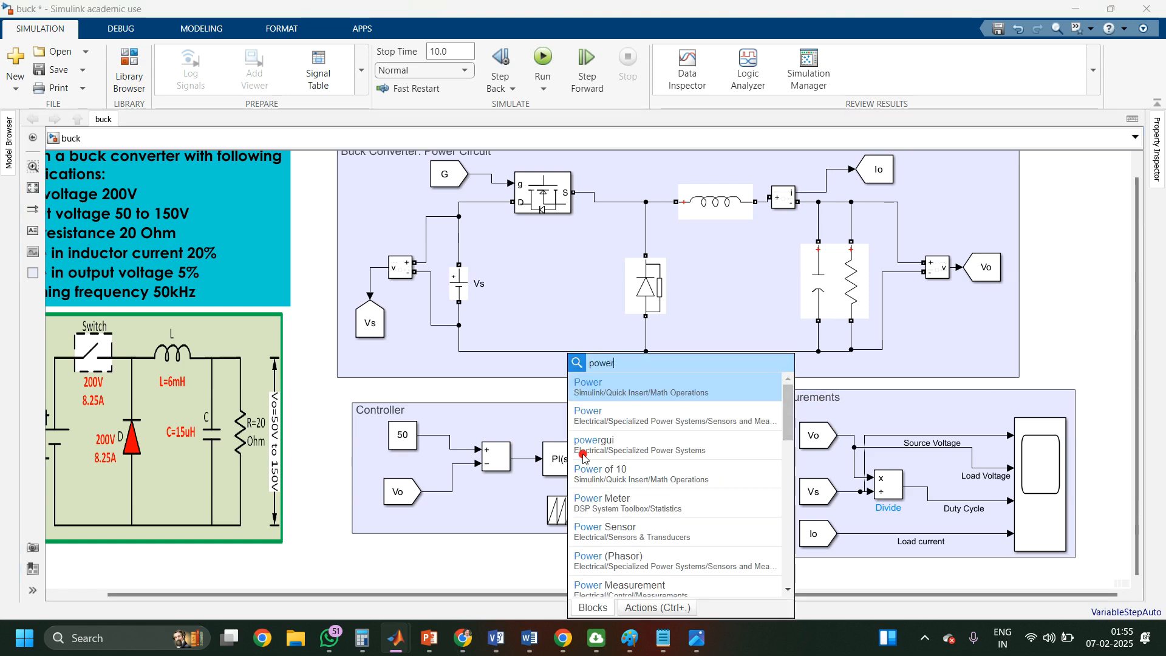
{"action": "left_click", "coordinate": [601, 388]}
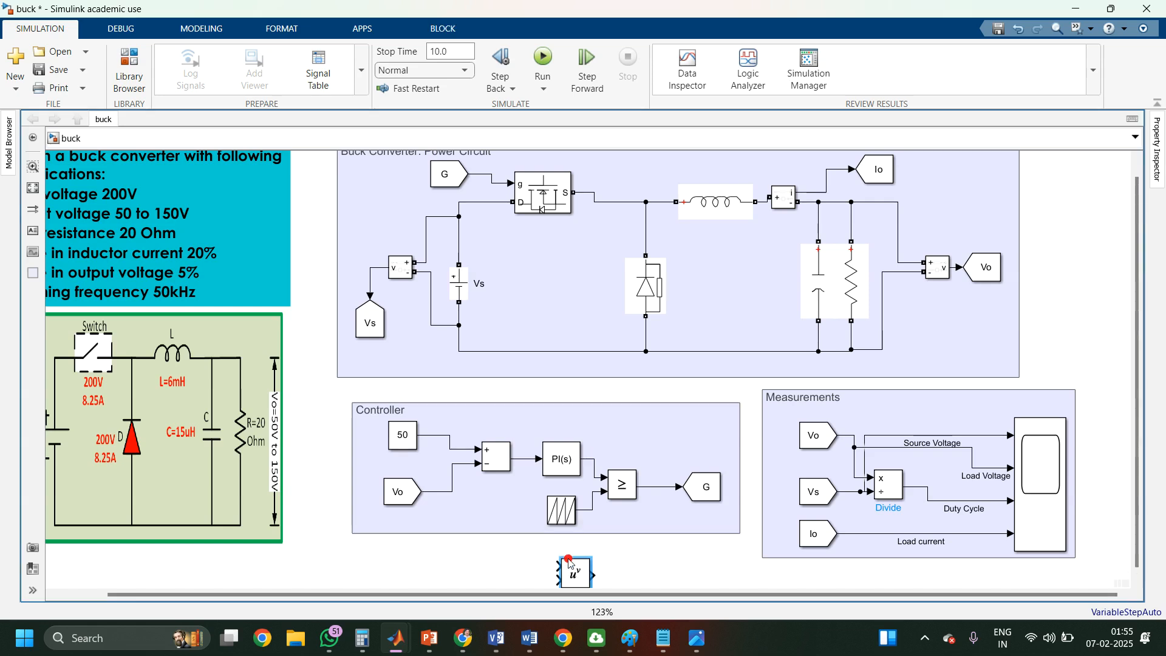
{"action": "key", "text": "Delete"}
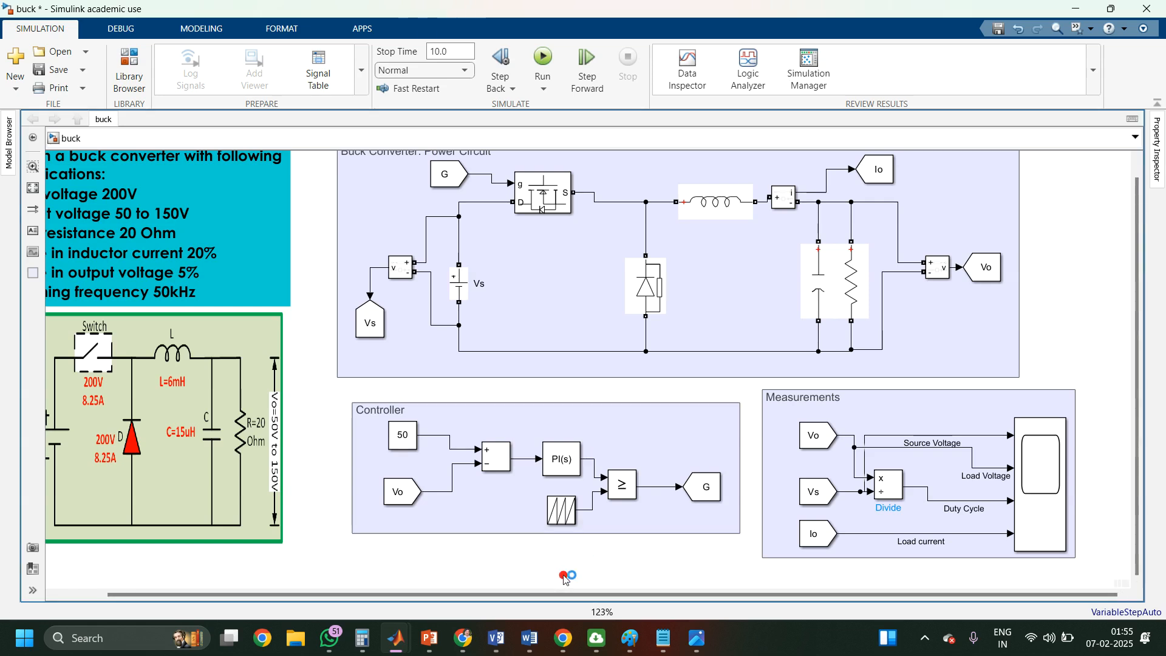
Step: Add a powergui block and place it just right of the power circuit area, level with the Io tag
{"action": "double_click", "coordinate": [564, 577]}
{"action": "type", "text": "powerg"}
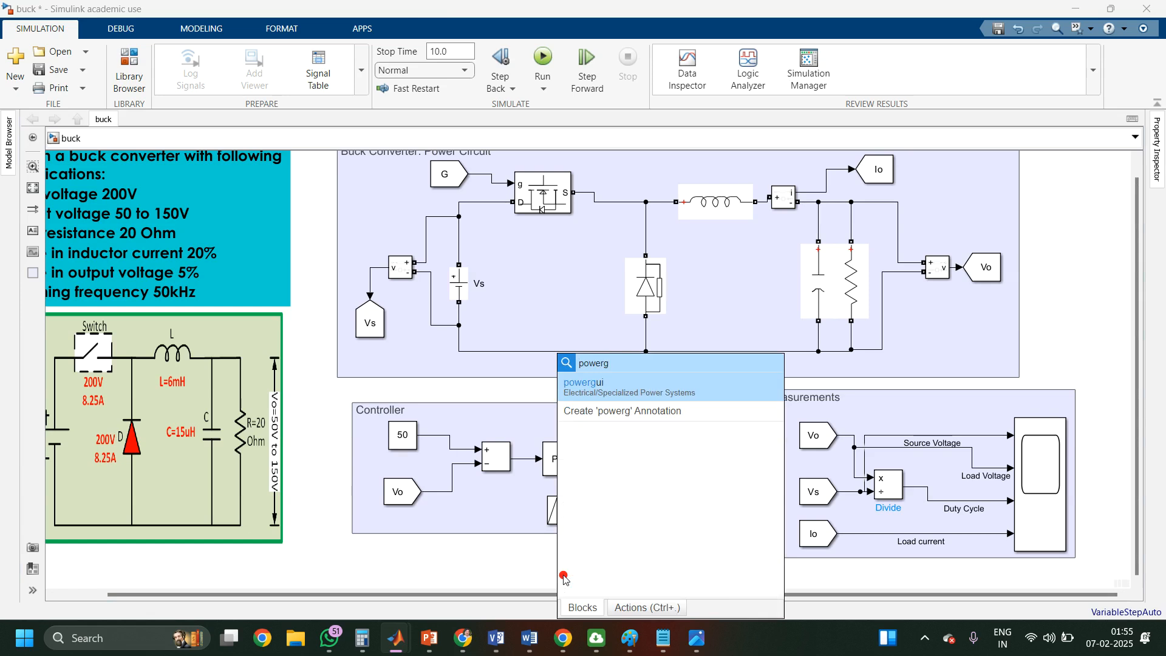
{"action": "left_click", "coordinate": [605, 387]}
{"action": "left_click_drag", "start_coordinate": [562, 582], "coordinate": [1065, 190]}
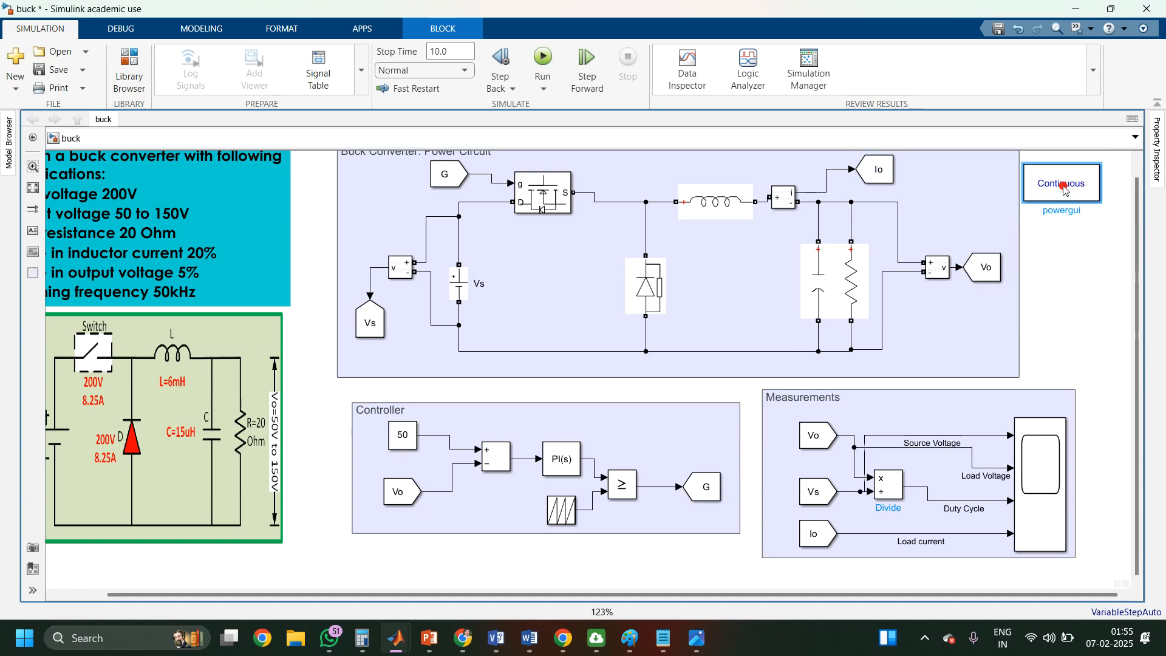
Step: Set the model's variable-step solver to ode23t (mod. stiff/Trapezoidal) and apply the configuration
{"action": "left_click", "coordinate": [1140, 613]}
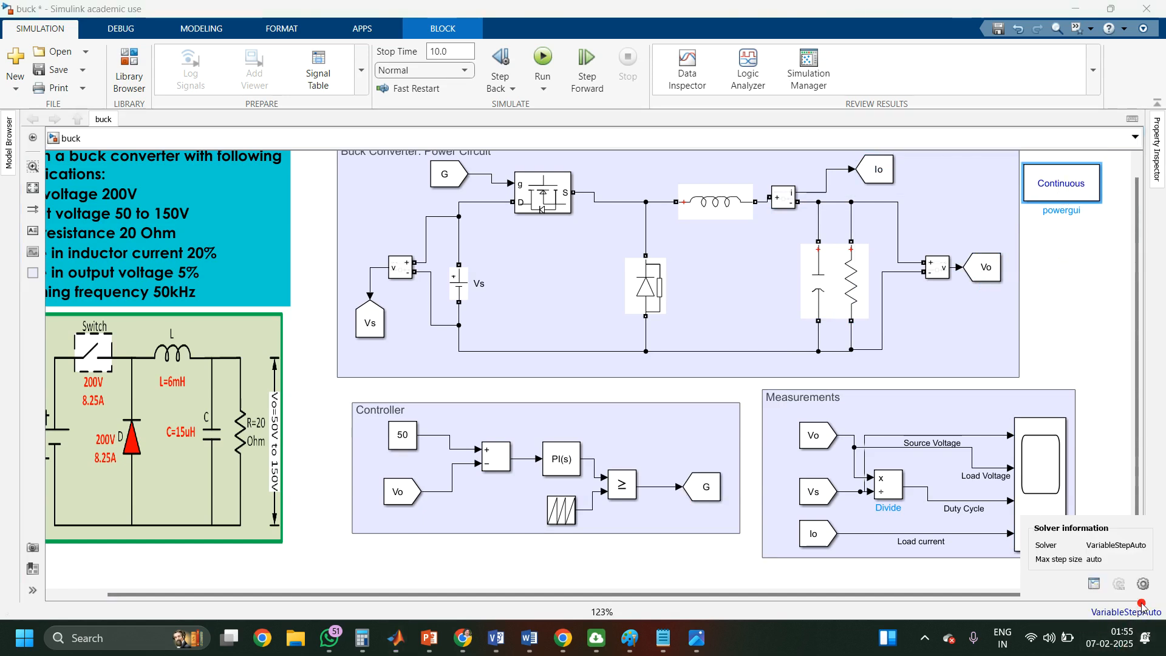
{"action": "left_click", "coordinate": [1143, 586]}
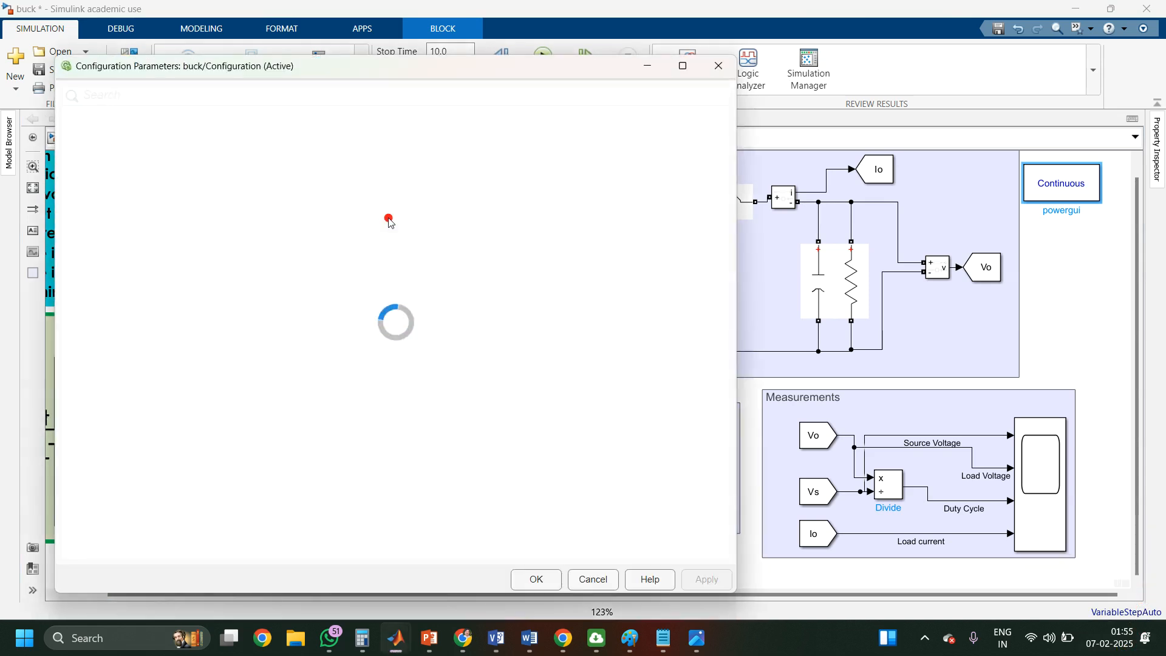
{"action": "left_click", "coordinate": [483, 203]}
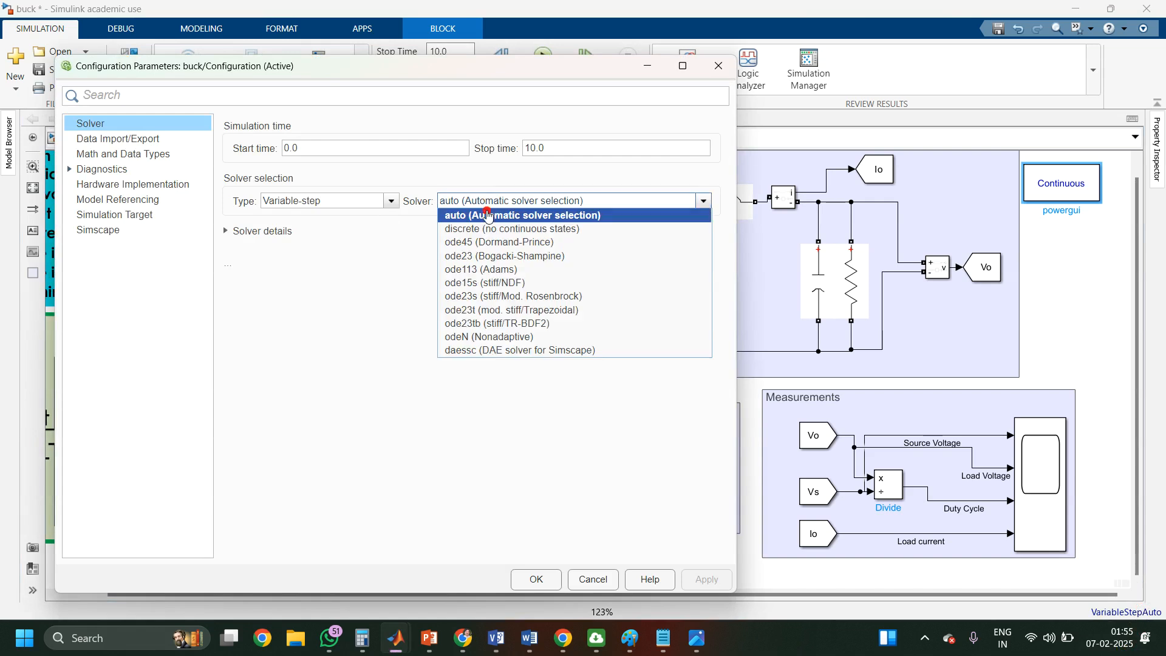
{"action": "left_click", "coordinate": [484, 311]}
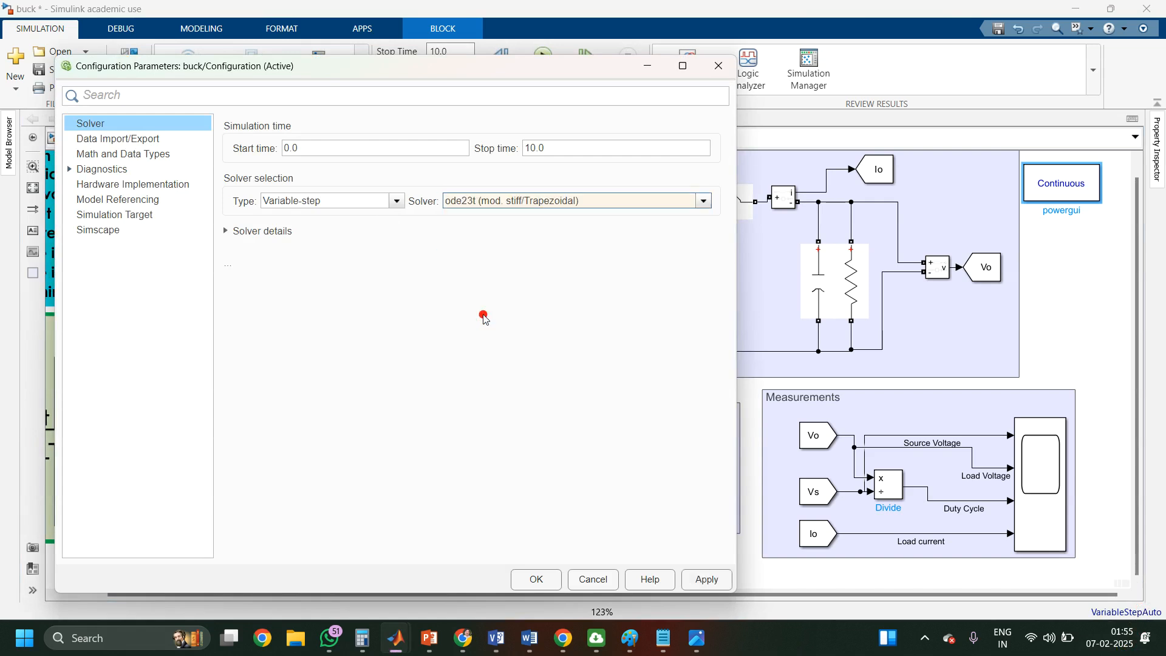
{"action": "left_click", "coordinate": [713, 582]}
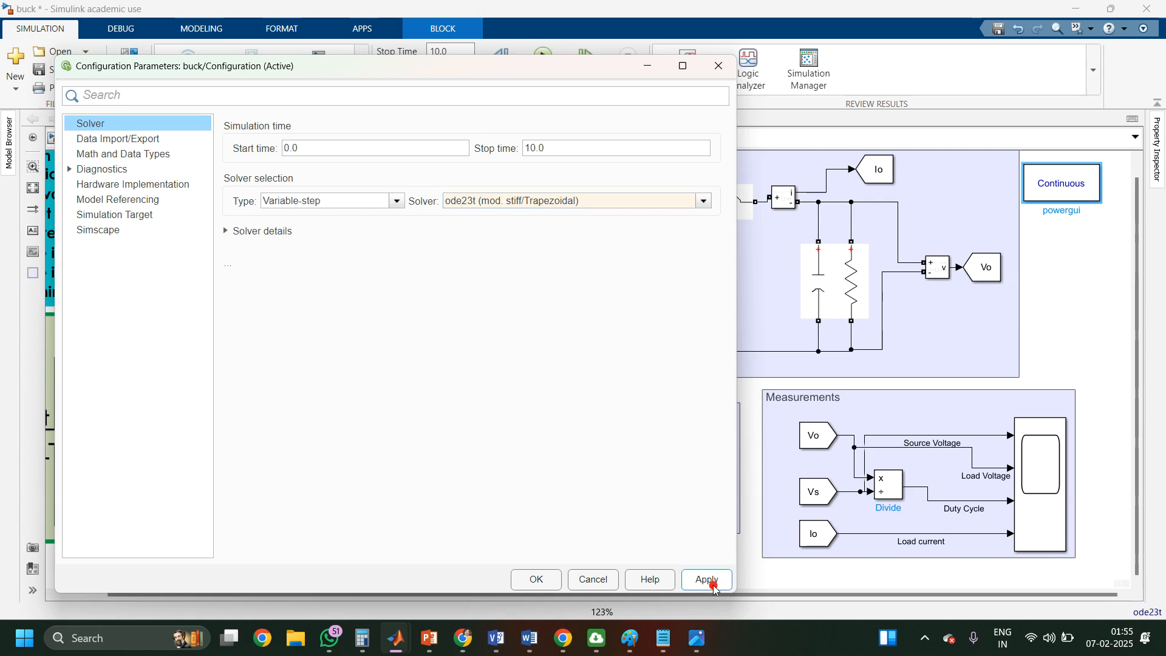
{"action": "left_click", "coordinate": [536, 580]}
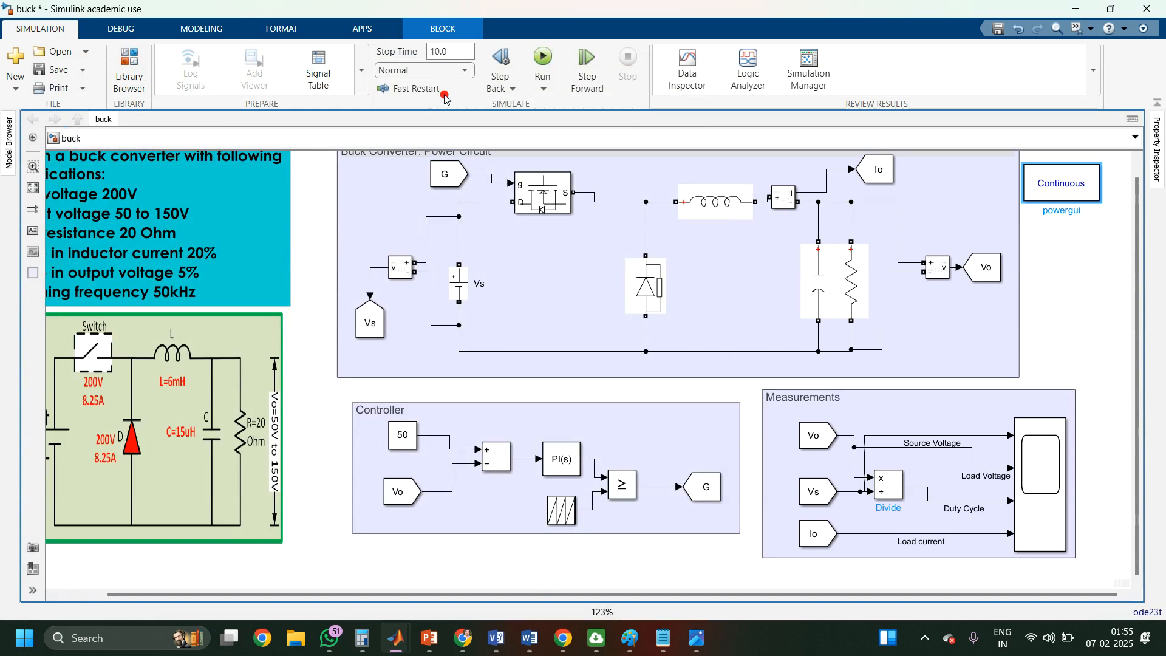
Step: Set the simulation stop time to 0.1 and run the model
{"action": "left_click", "coordinate": [444, 55]}
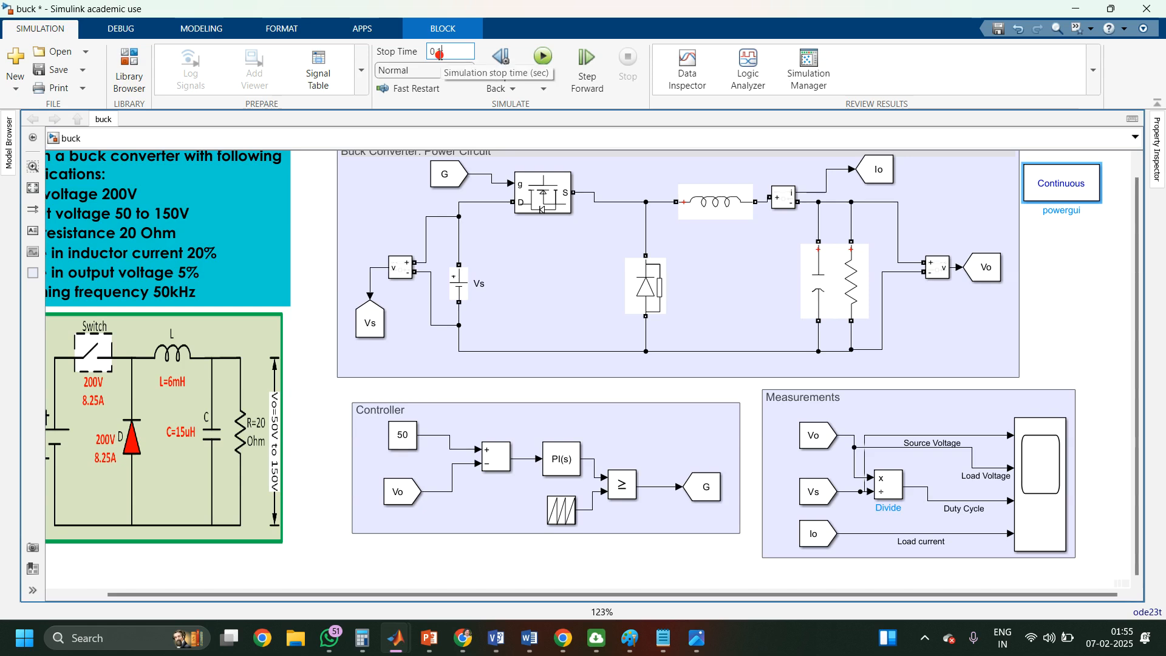
{"action": "left_click", "coordinate": [546, 62]}
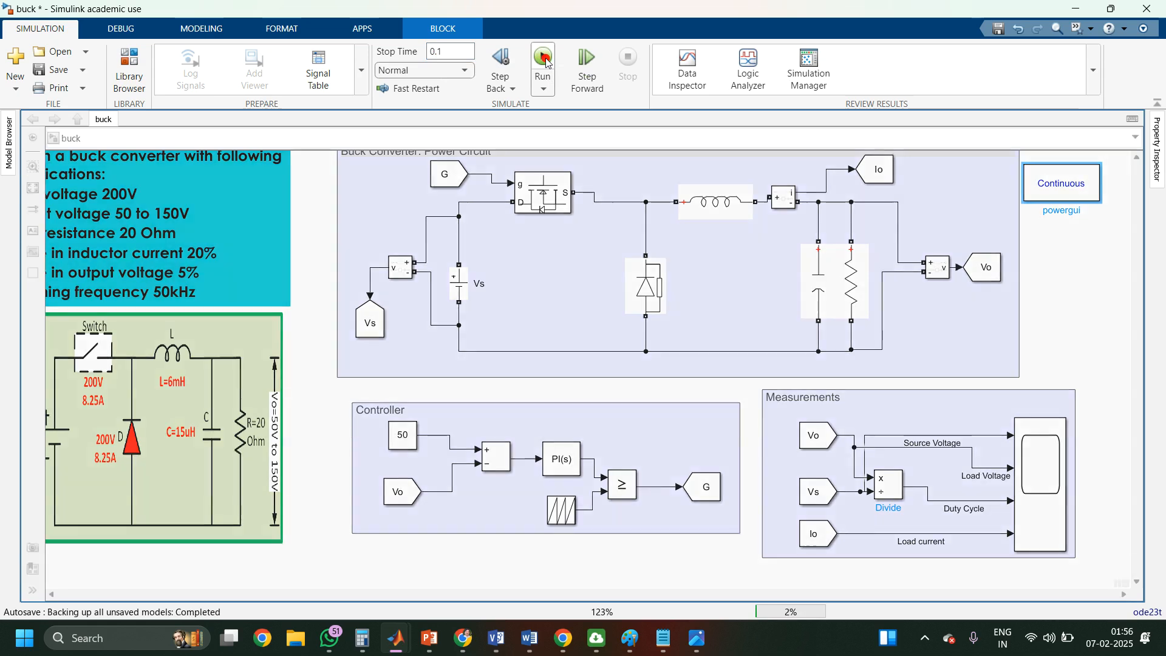
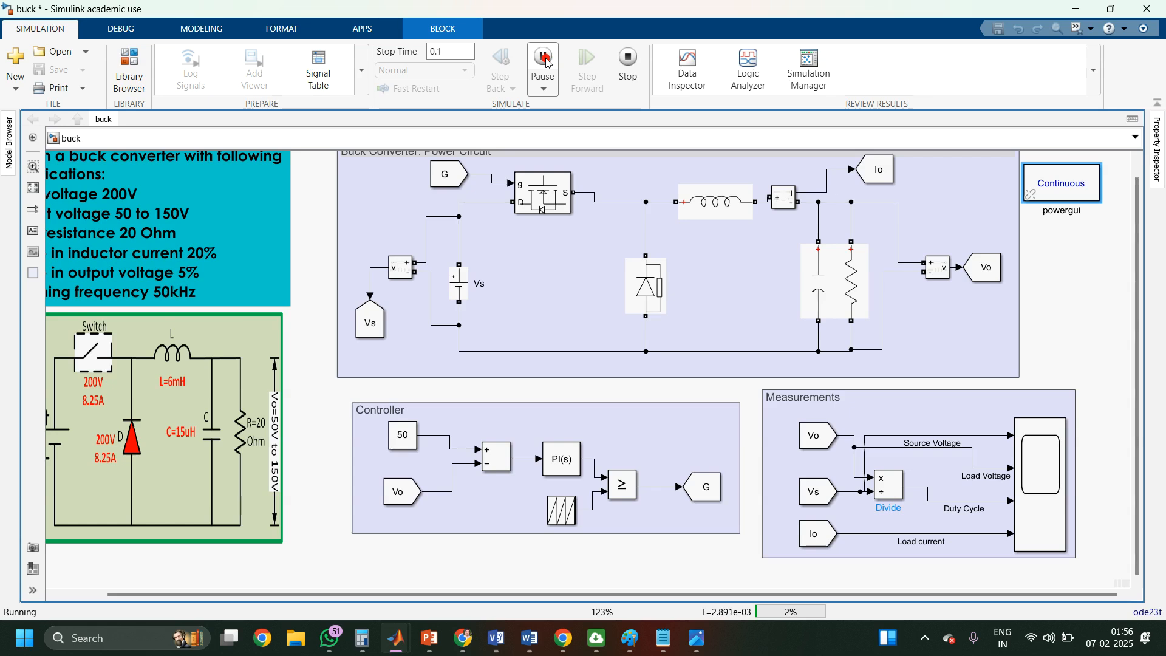
Step: Stop the running simulation and save the model
{"action": "left_click", "coordinate": [635, 57]}
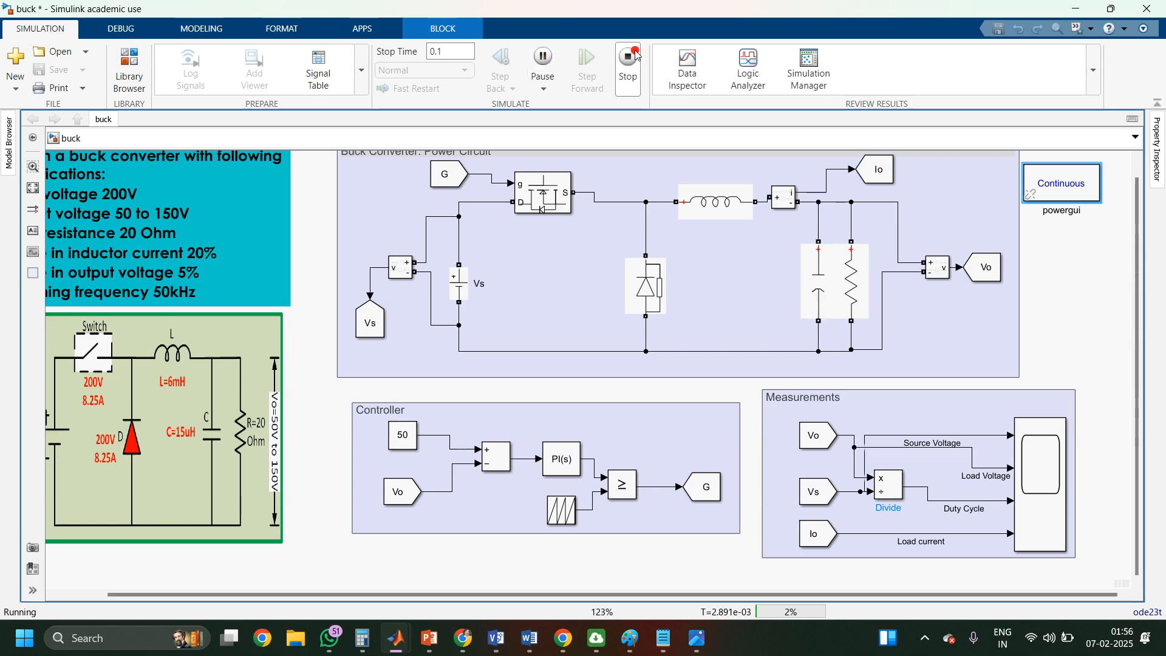
{"action": "left_click", "coordinate": [669, 211]}
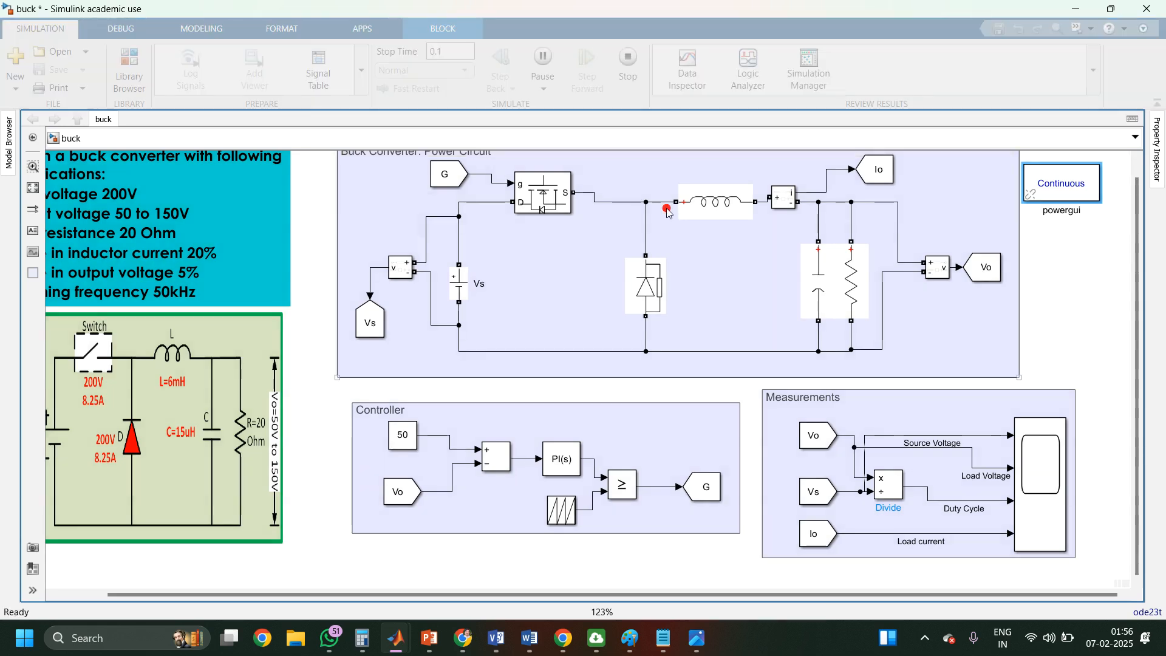
{"action": "key", "text": "ctrl+s"}
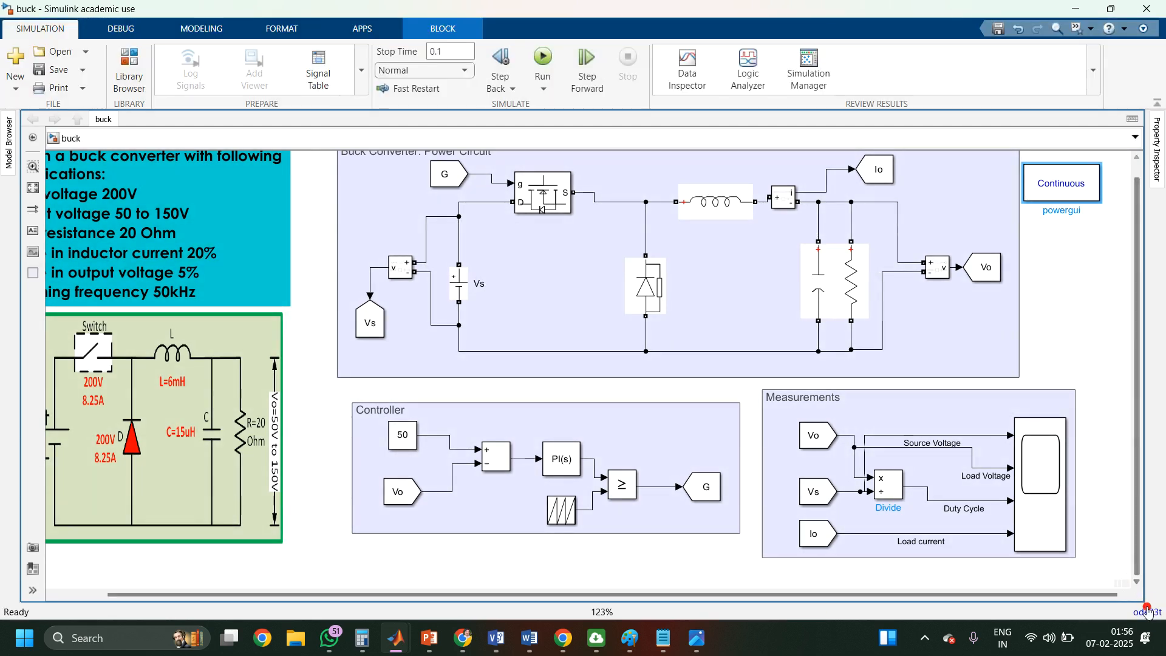
Step: Change the model's solver to ode23tb (stiff/TR-BDF2) and apply the configuration
{"action": "mouse_move", "coordinate": [1148, 613]}
{"action": "left_click", "coordinate": [1144, 585]}
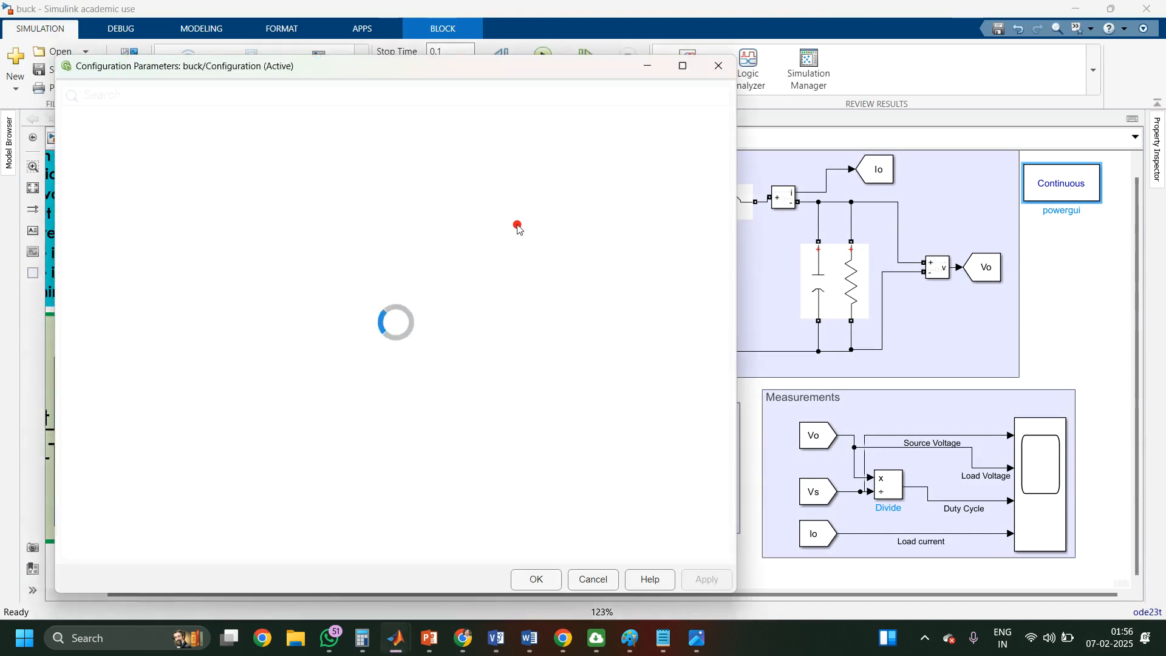
{"action": "left_click", "coordinate": [515, 200]}
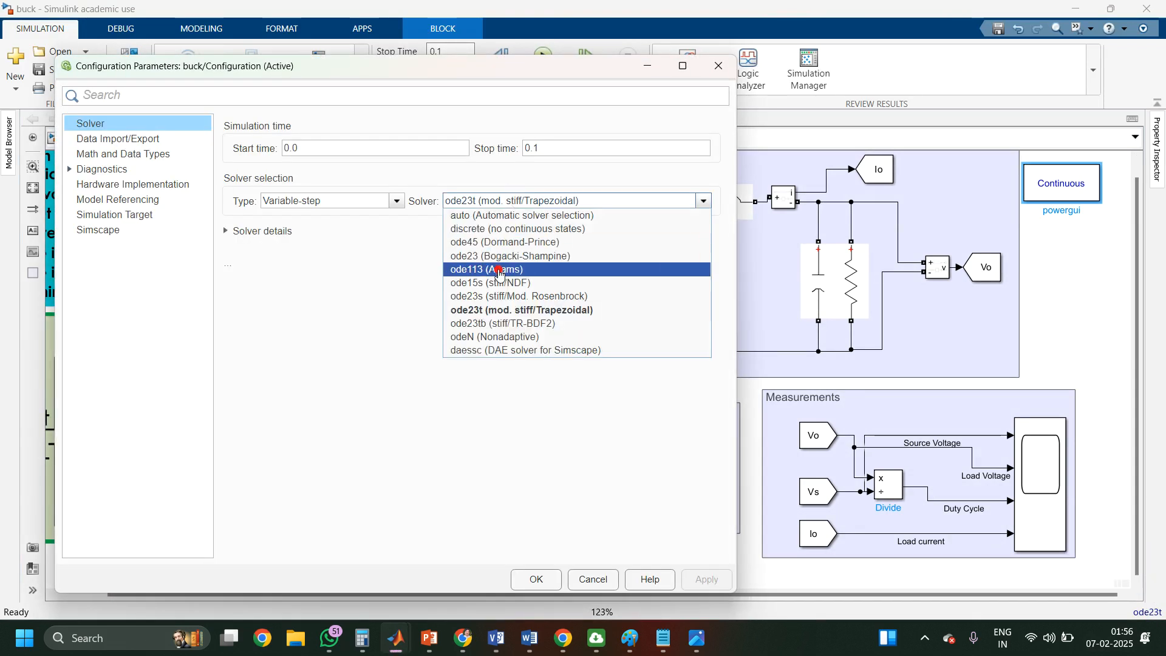
{"action": "left_click", "coordinate": [495, 324]}
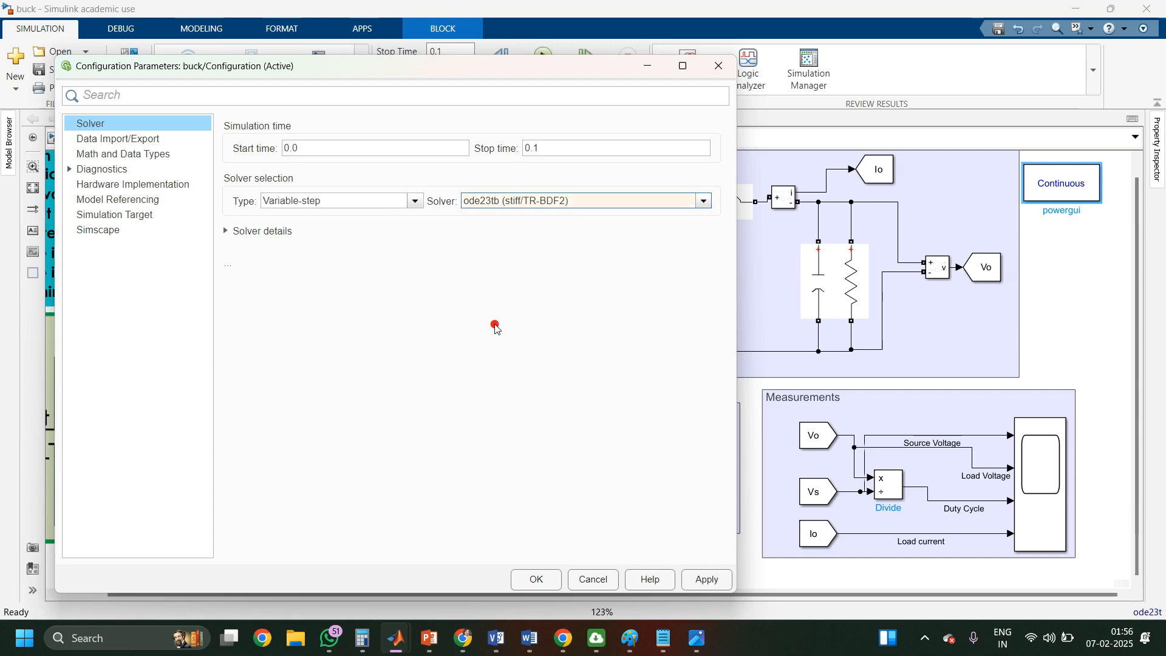
{"action": "left_click", "coordinate": [704, 579]}
{"action": "left_click", "coordinate": [526, 578]}
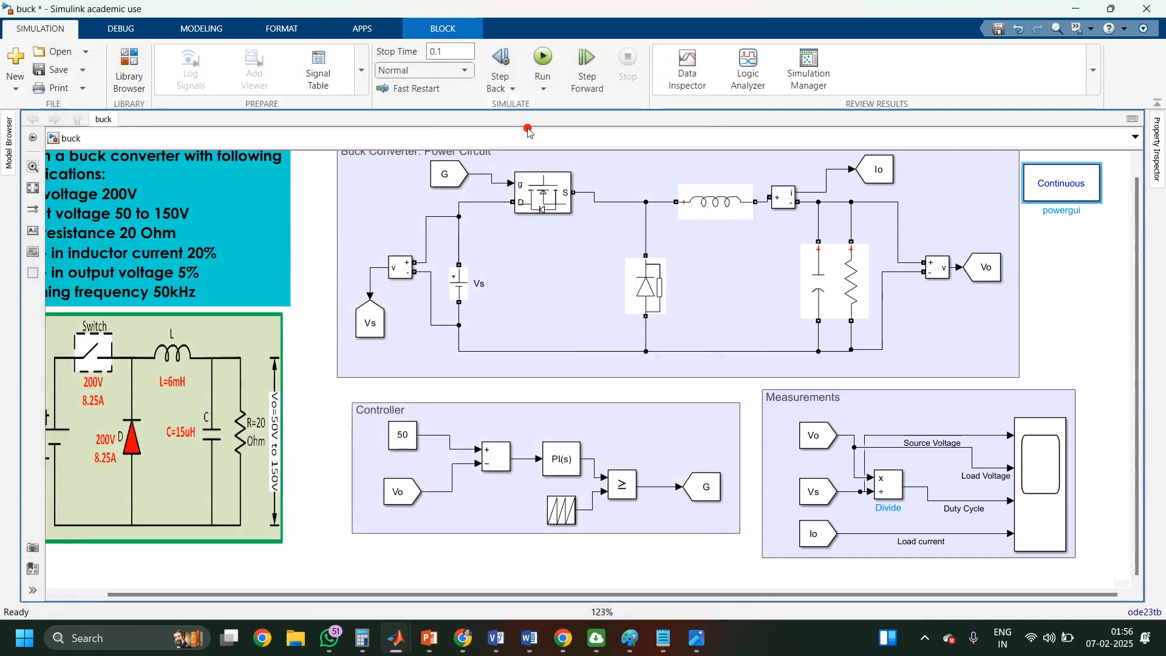
Step: Run the simulation and open the scope with its window maximized
{"action": "left_click", "coordinate": [543, 59]}
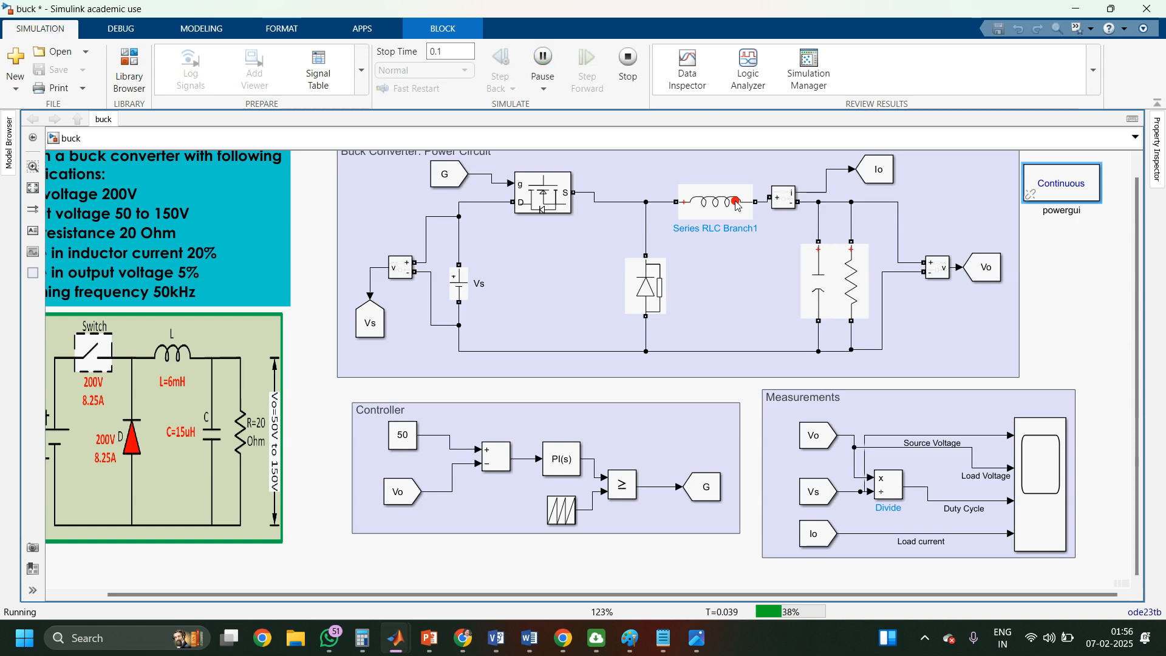
{"action": "left_click", "coordinate": [1026, 477]}
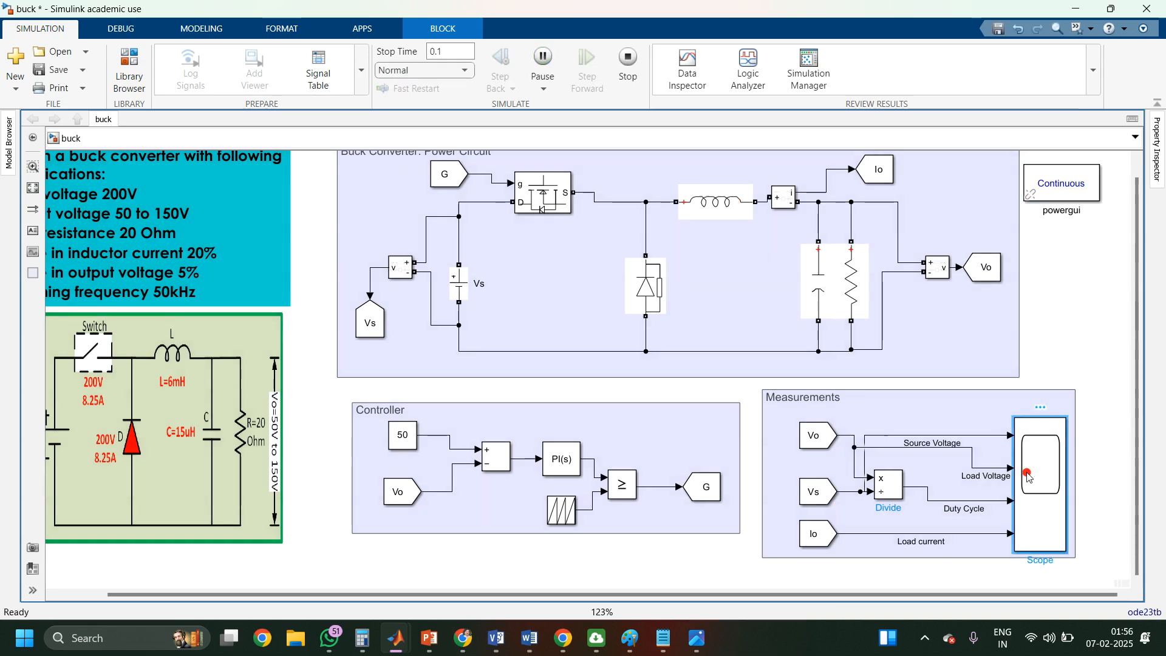
{"action": "double_click", "coordinate": [1027, 477]}
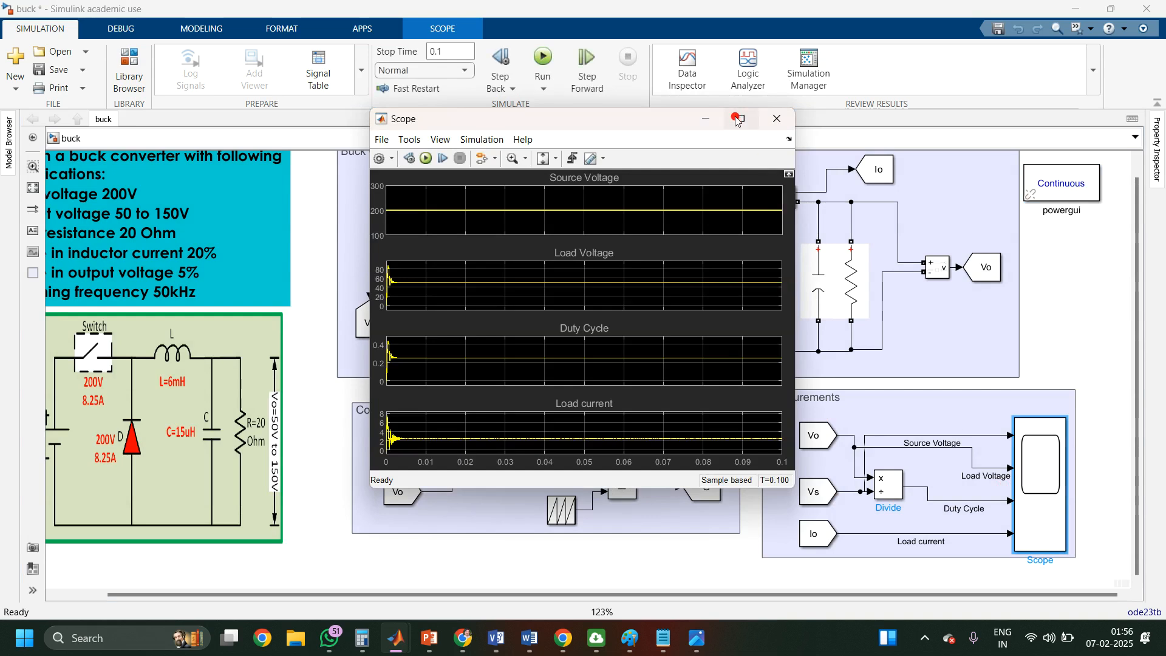
{"action": "left_click", "coordinate": [737, 120]}
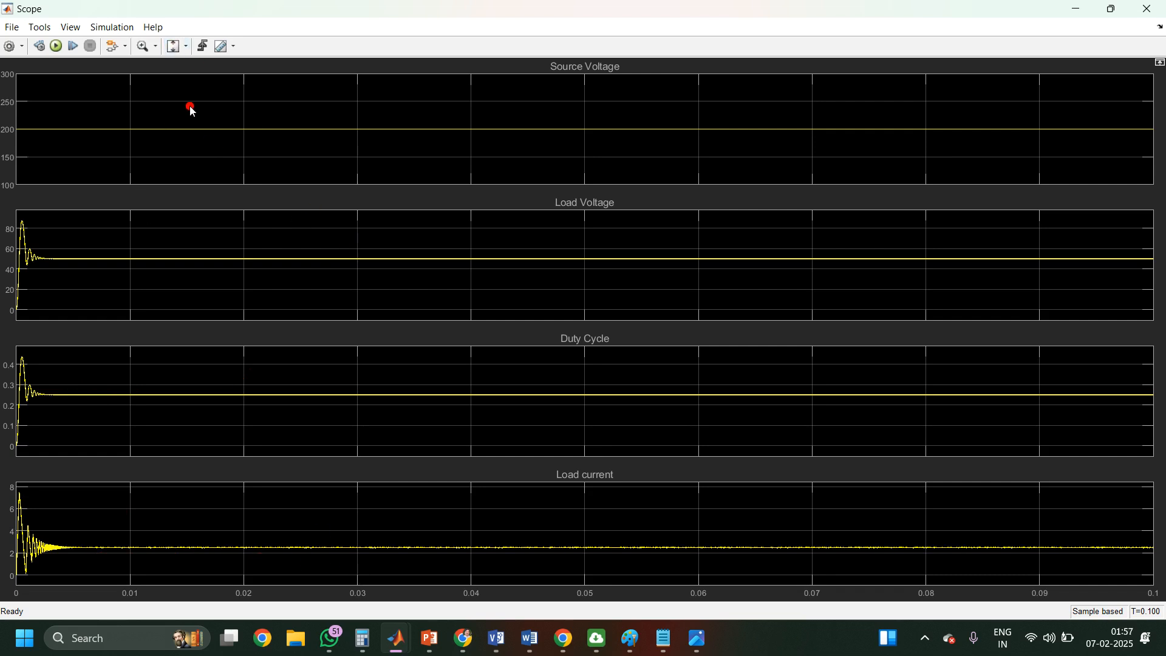
Step: Zoom in on the load voltage, duty cycle and load current traces to examine their steady-state values, and close the scope
{"action": "left_click", "coordinate": [147, 47]}
{"action": "left_click", "coordinate": [377, 259]}
{"action": "left_click_drag", "start_coordinate": [381, 260], "coordinate": [396, 275]}
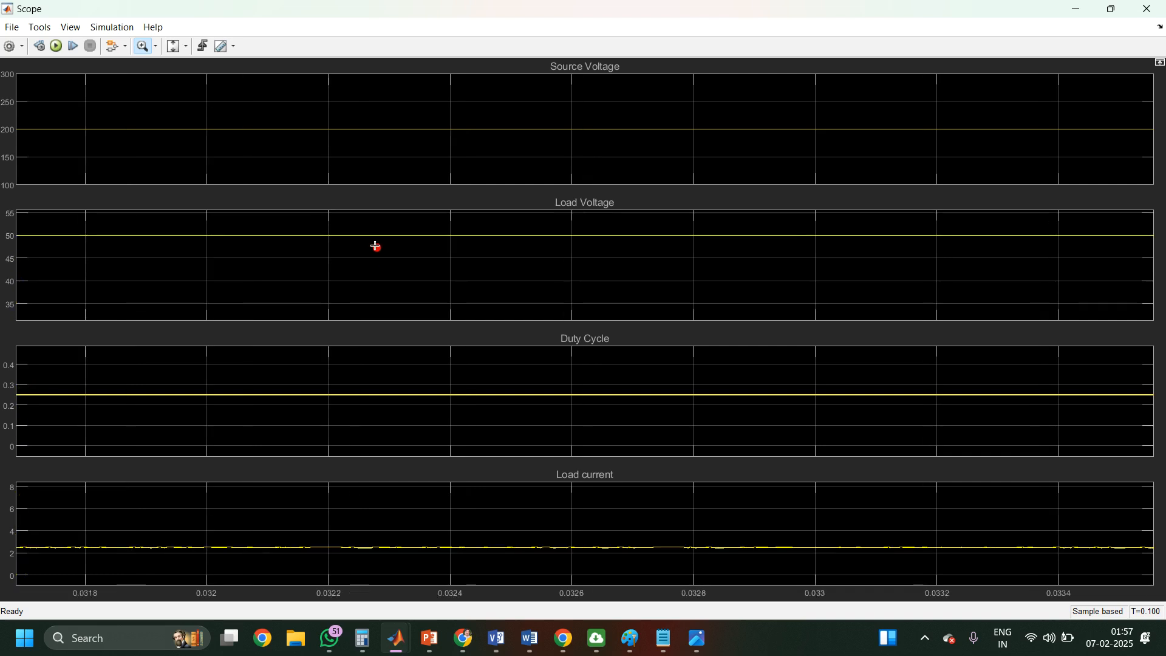
{"action": "left_click_drag", "start_coordinate": [362, 222], "coordinate": [342, 266]}
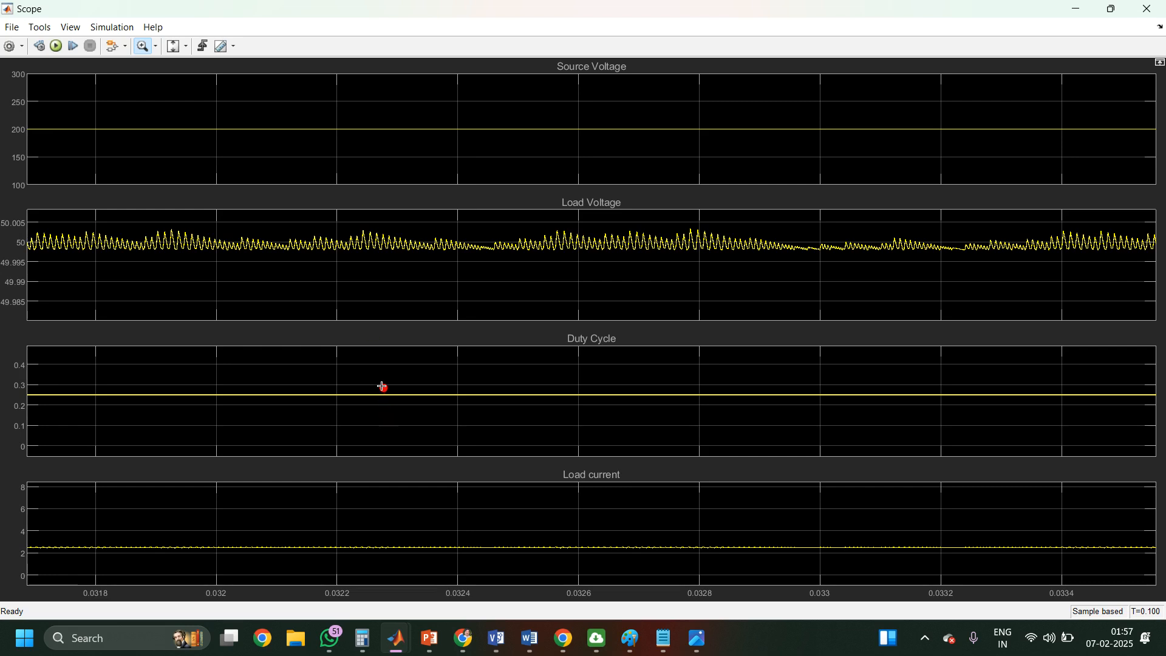
{"action": "left_click_drag", "start_coordinate": [383, 383], "coordinate": [393, 416]}
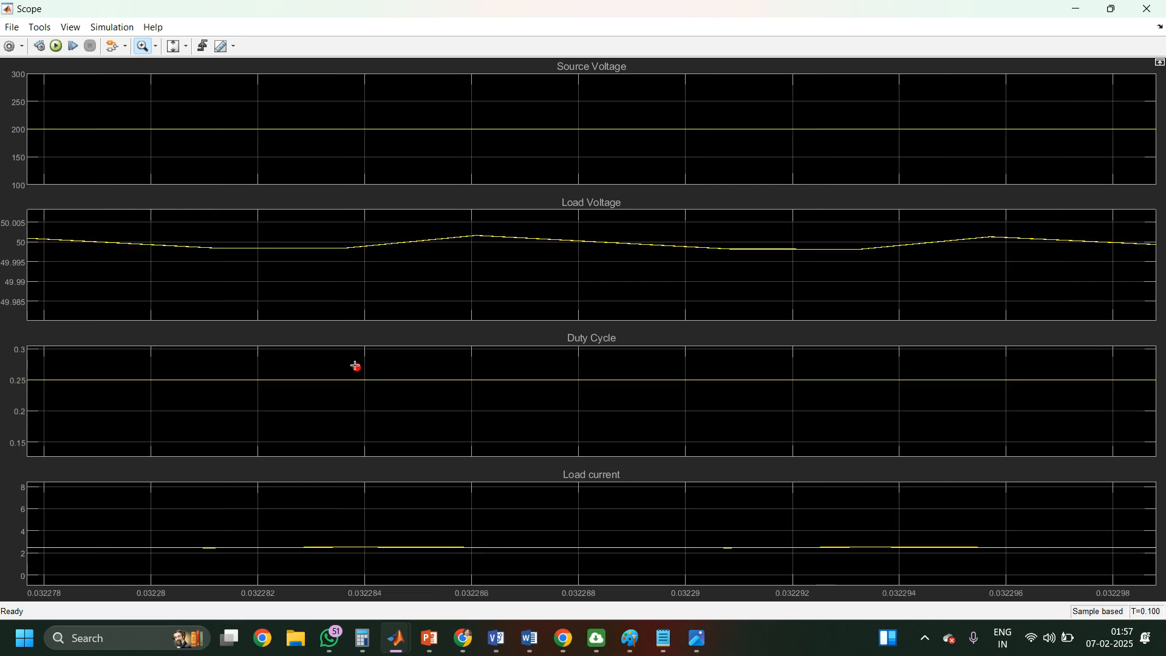
{"action": "left_click_drag", "start_coordinate": [355, 366], "coordinate": [372, 402]}
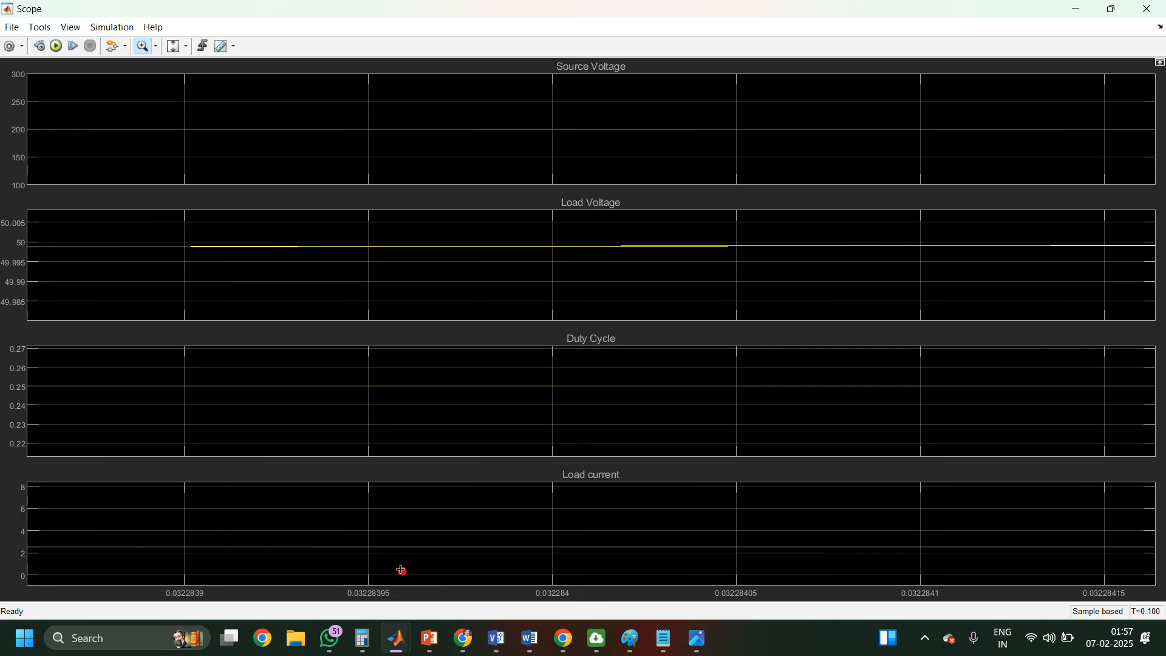
{"action": "mouse_move", "coordinate": [397, 538]}
{"action": "left_mouse_down"}
{"action": "mouse_move", "coordinate": [422, 564]}
{"action": "mouse_move", "coordinate": [391, 497]}
{"action": "mouse_move", "coordinate": [419, 546]}
{"action": "left_mouse_up"}
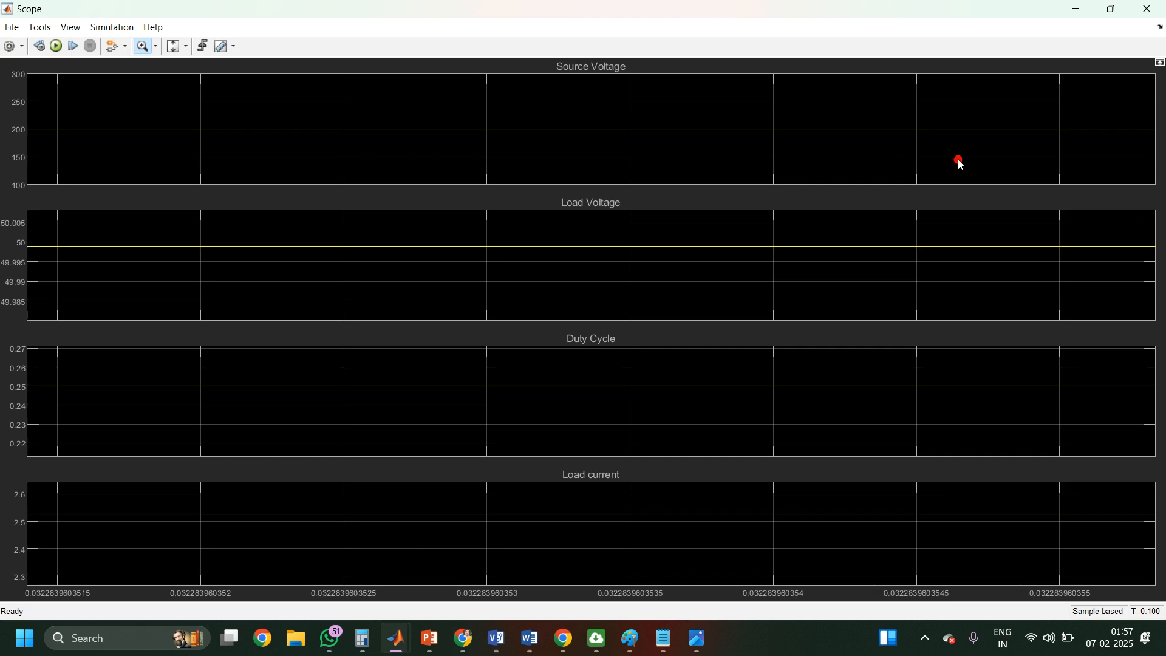
{"action": "left_click", "coordinate": [1152, 11]}
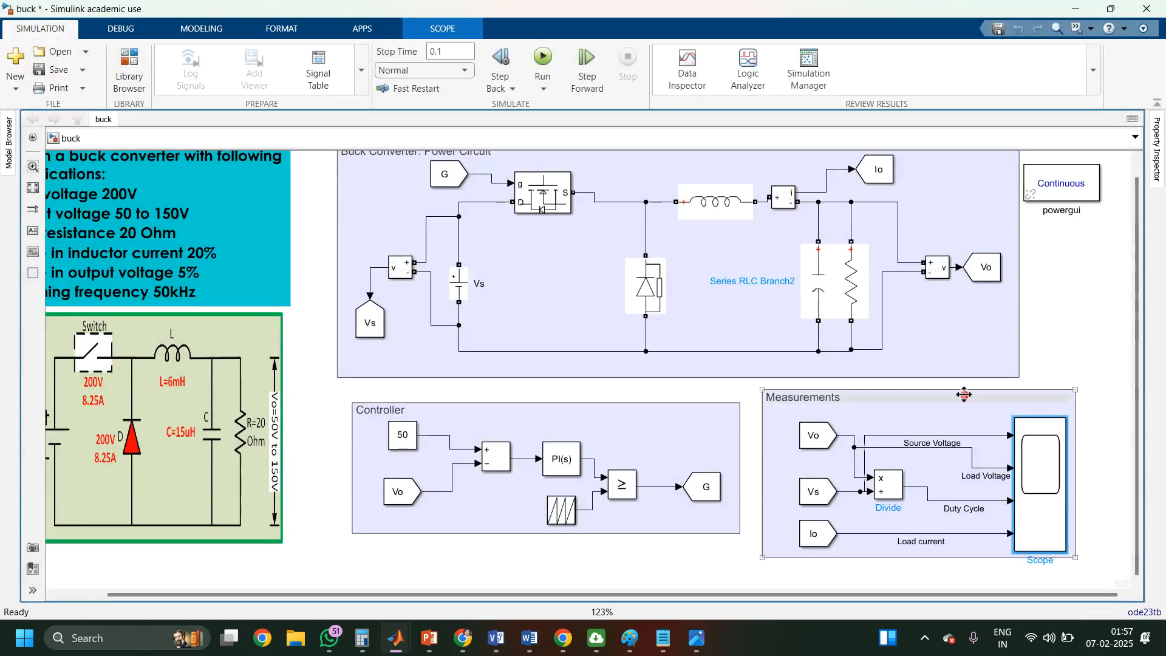
Step: Set the controller's reference constant to 150 and run the simulation
{"action": "left_click", "coordinate": [395, 438]}
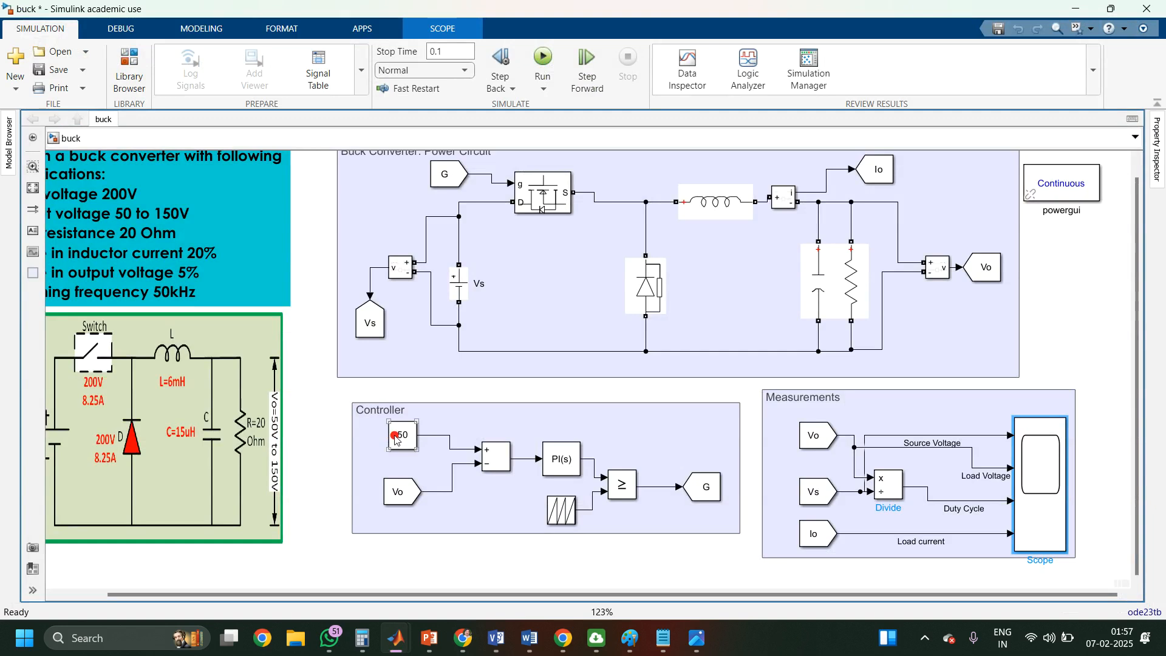
{"action": "double_click", "coordinate": [396, 436]}
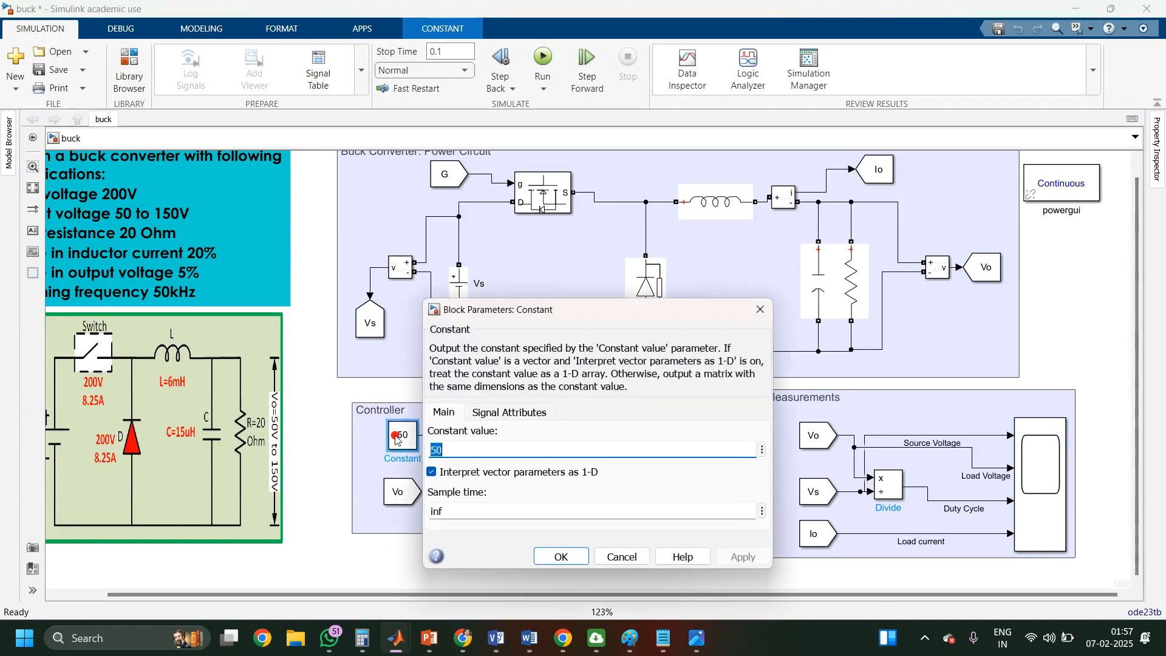
{"action": "type", "text": "15"}
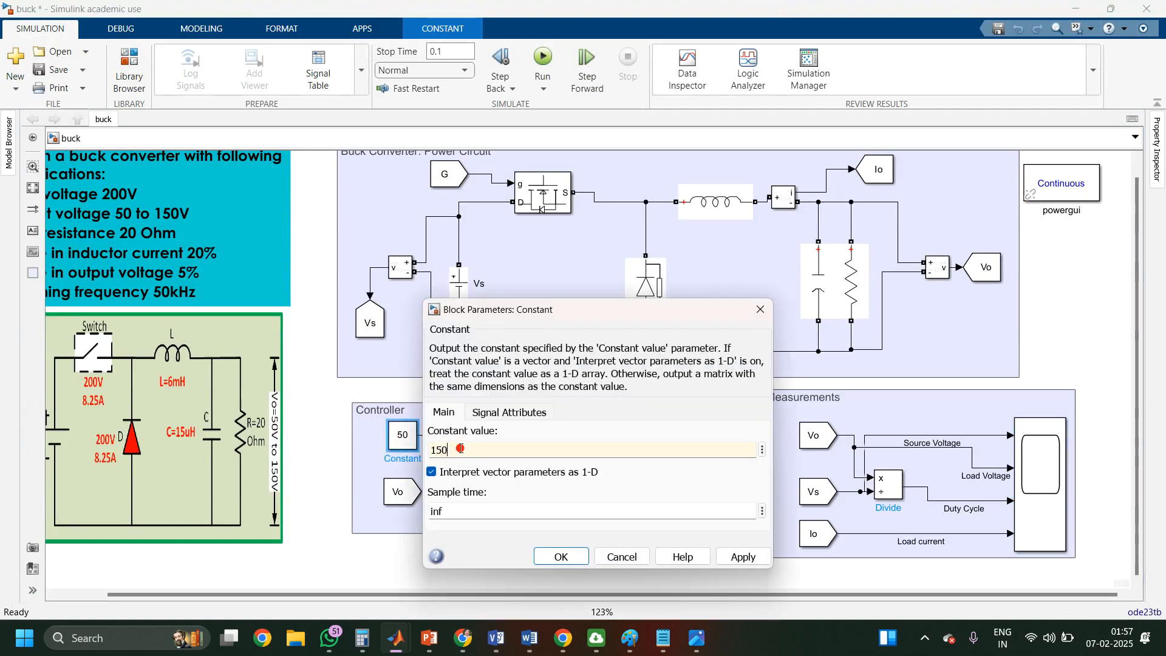
{"action": "left_click", "coordinate": [743, 556]}
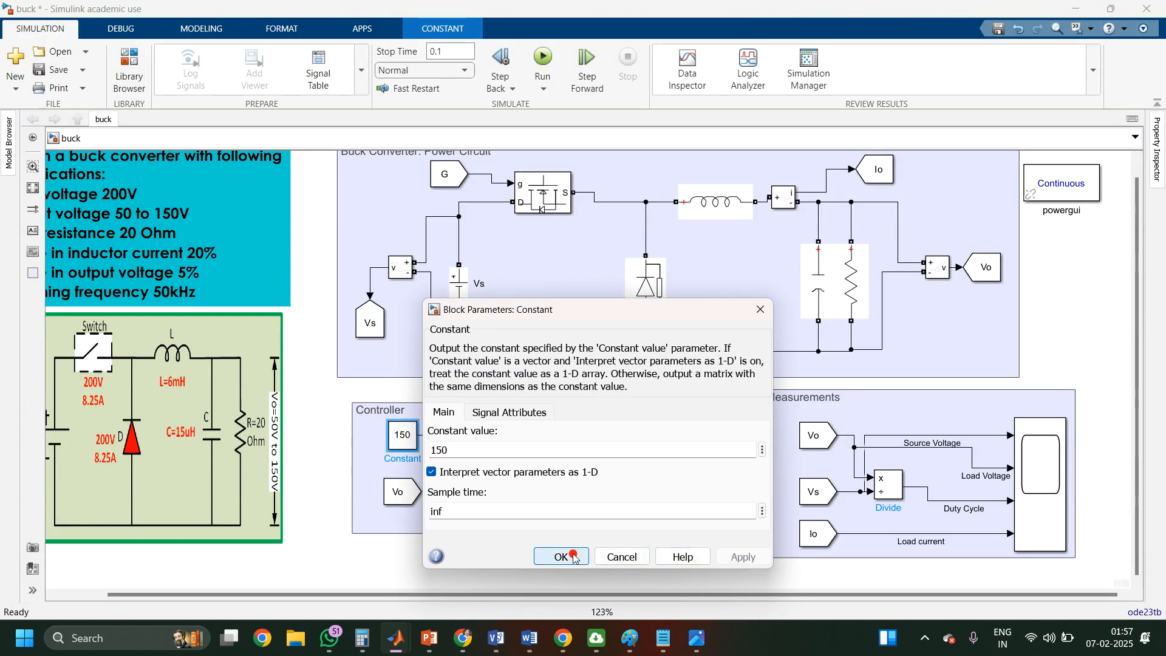
{"action": "left_click", "coordinate": [562, 556]}
{"action": "left_click", "coordinate": [541, 61]}
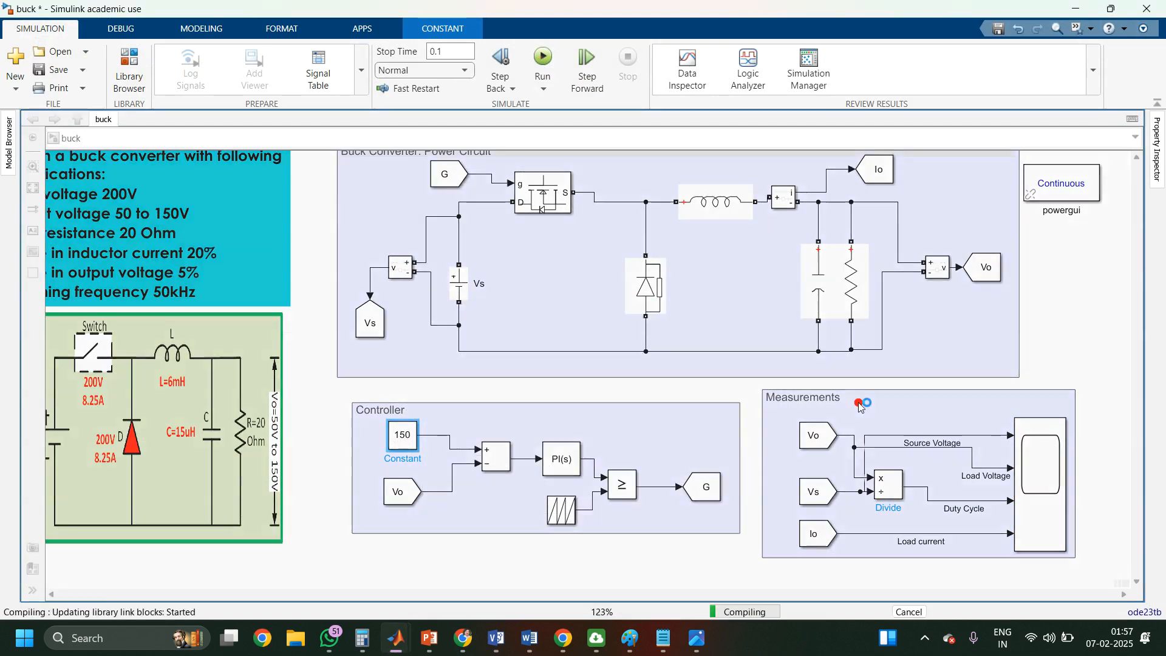
Step: Open the scope and scale both the time and value axes to fit the new simulation data
{"action": "left_click", "coordinate": [1040, 517]}
{"action": "double_click", "coordinate": [1040, 517]}
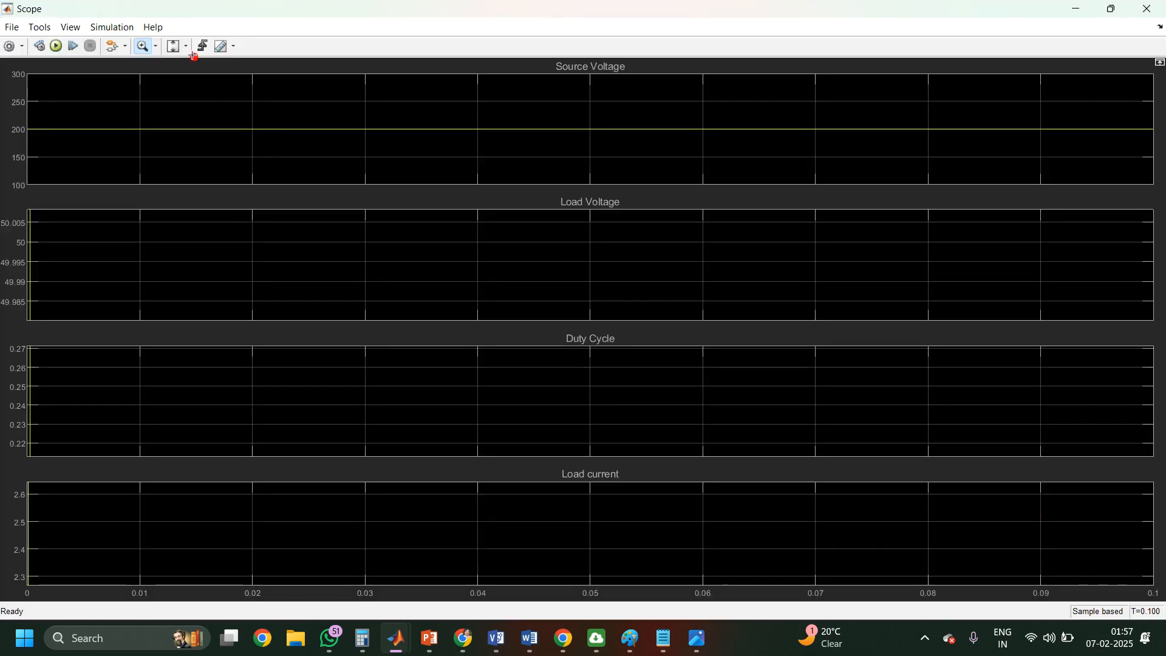
{"action": "left_click", "coordinate": [189, 57]}
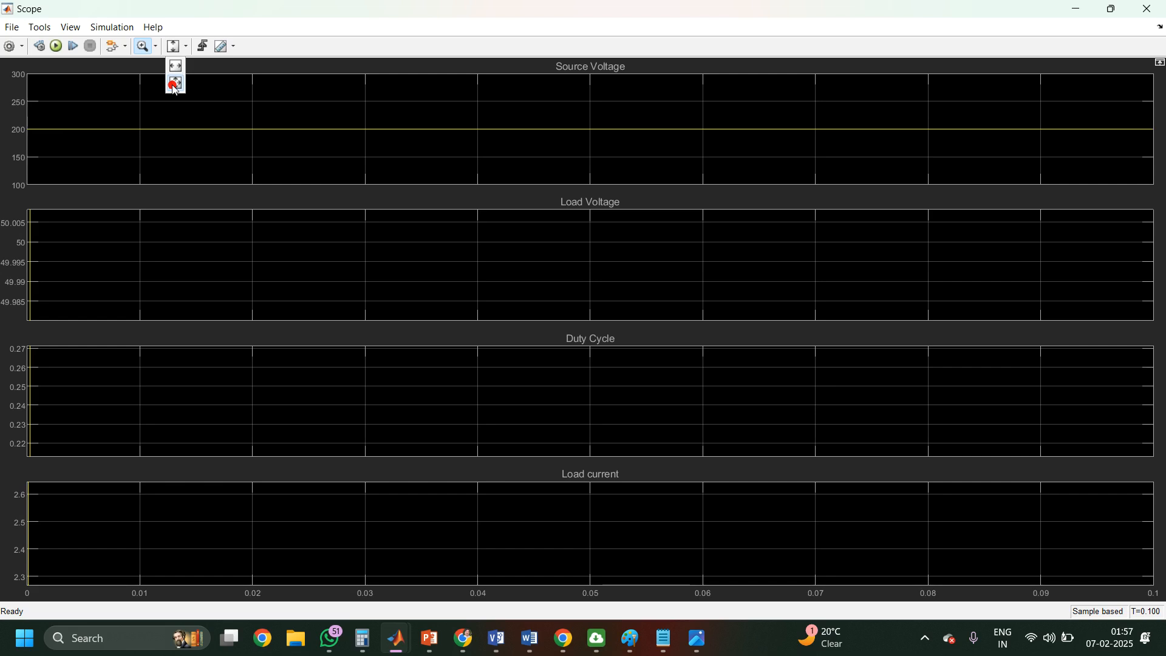
{"action": "left_click", "coordinate": [172, 83]}
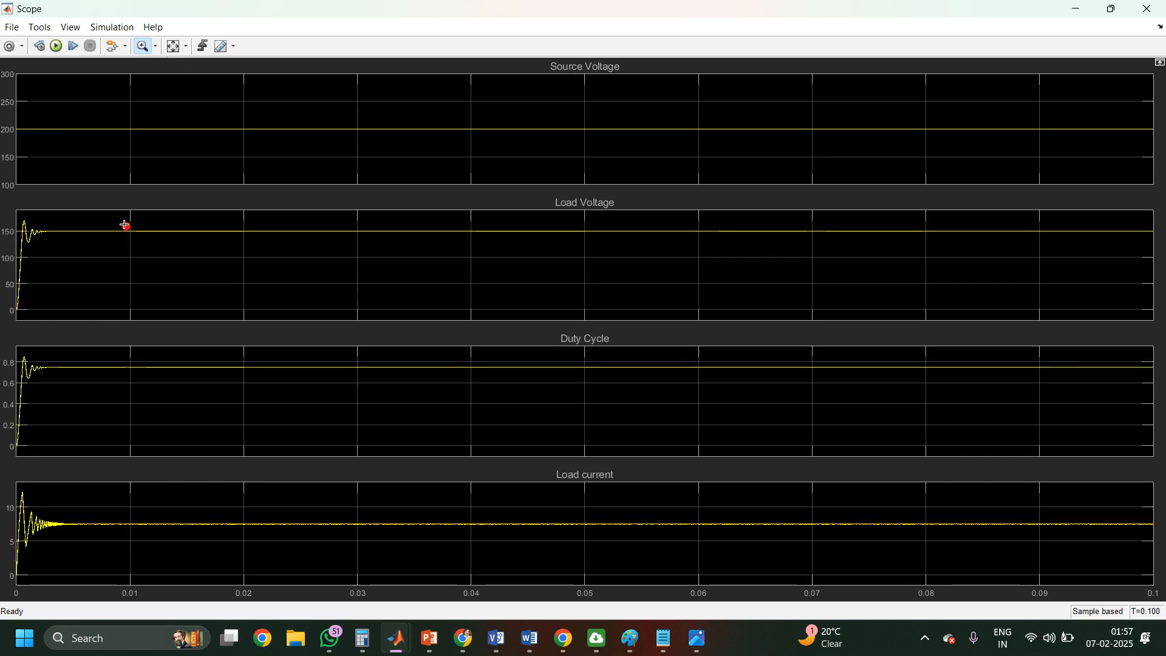
Step: Examine the settled load voltage, duty cycle and load current for the 150 V reference, and restore the full axes range
{"action": "left_click_drag", "start_coordinate": [124, 222], "coordinate": [155, 243]}
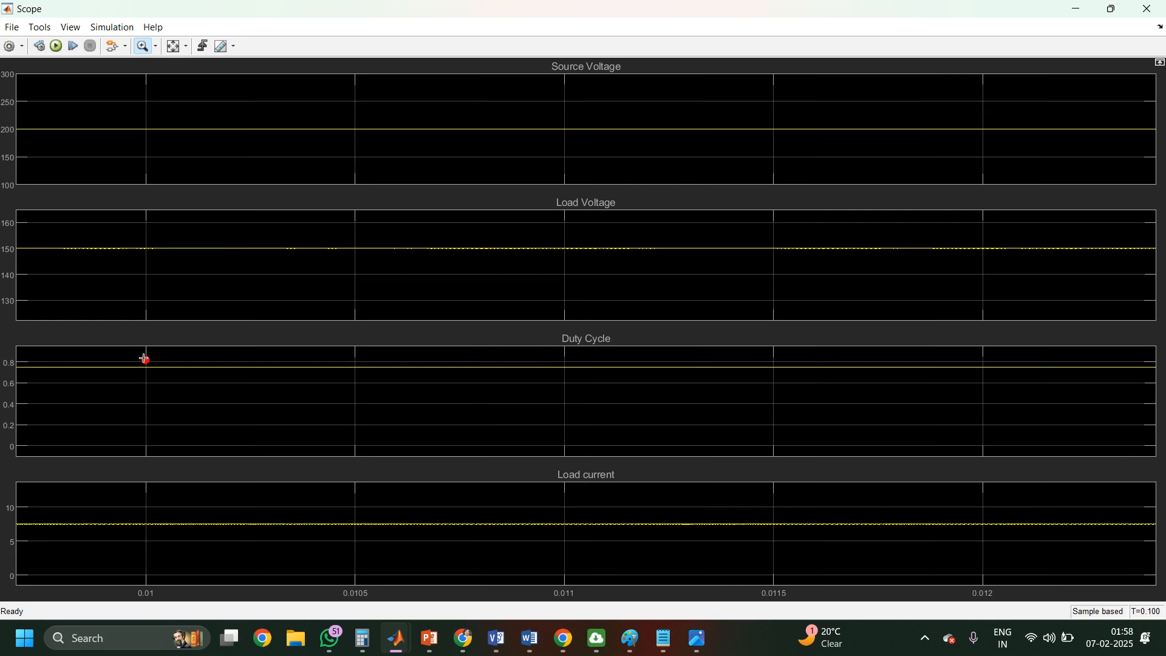
{"action": "left_click_drag", "start_coordinate": [145, 359], "coordinate": [173, 382]}
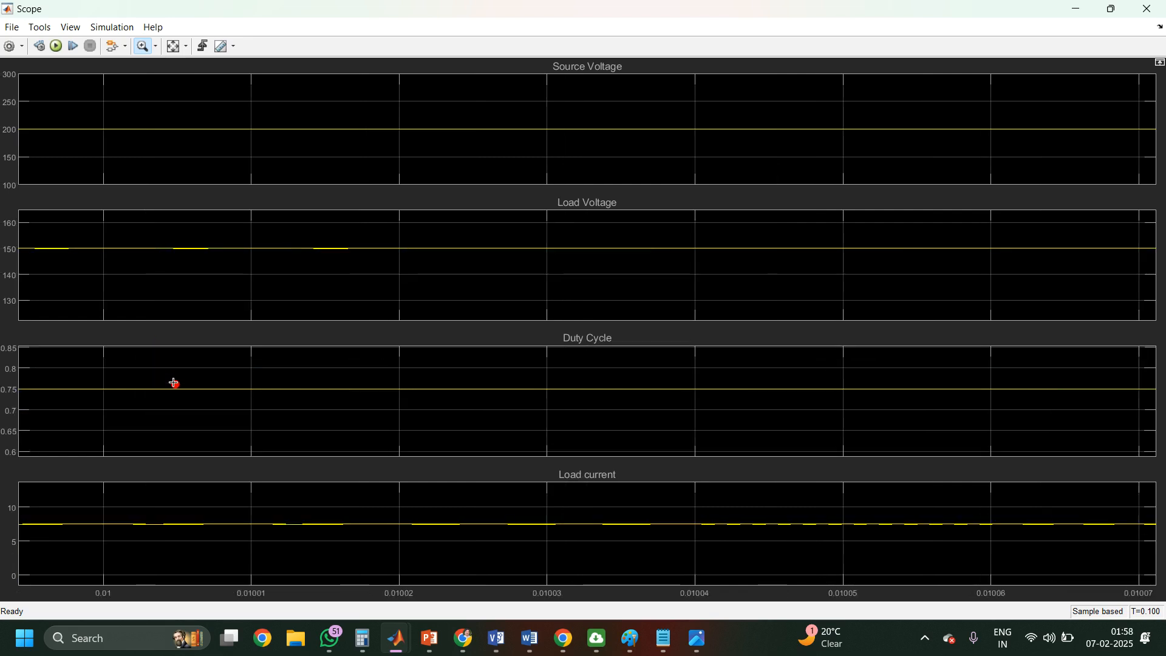
{"action": "left_click_drag", "start_coordinate": [164, 507], "coordinate": [209, 551]}
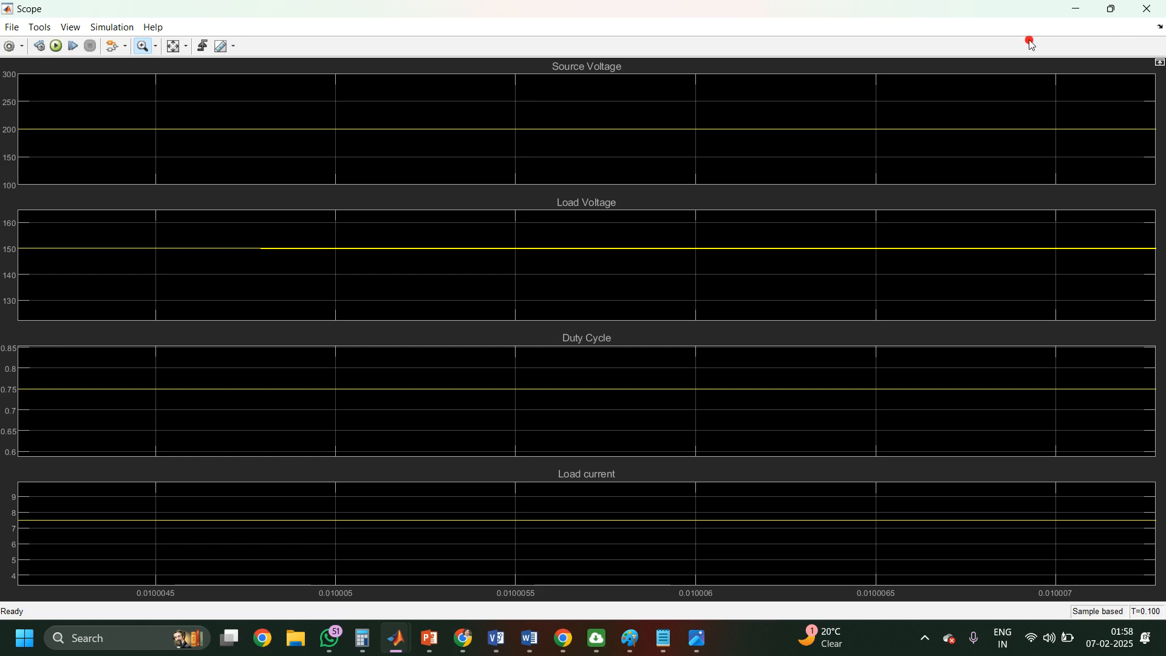
{"action": "left_click", "coordinate": [175, 53]}
Step: Print the scope plots to a figure for viewing, close the figure and return to the model
{"action": "left_click", "coordinate": [12, 27]}
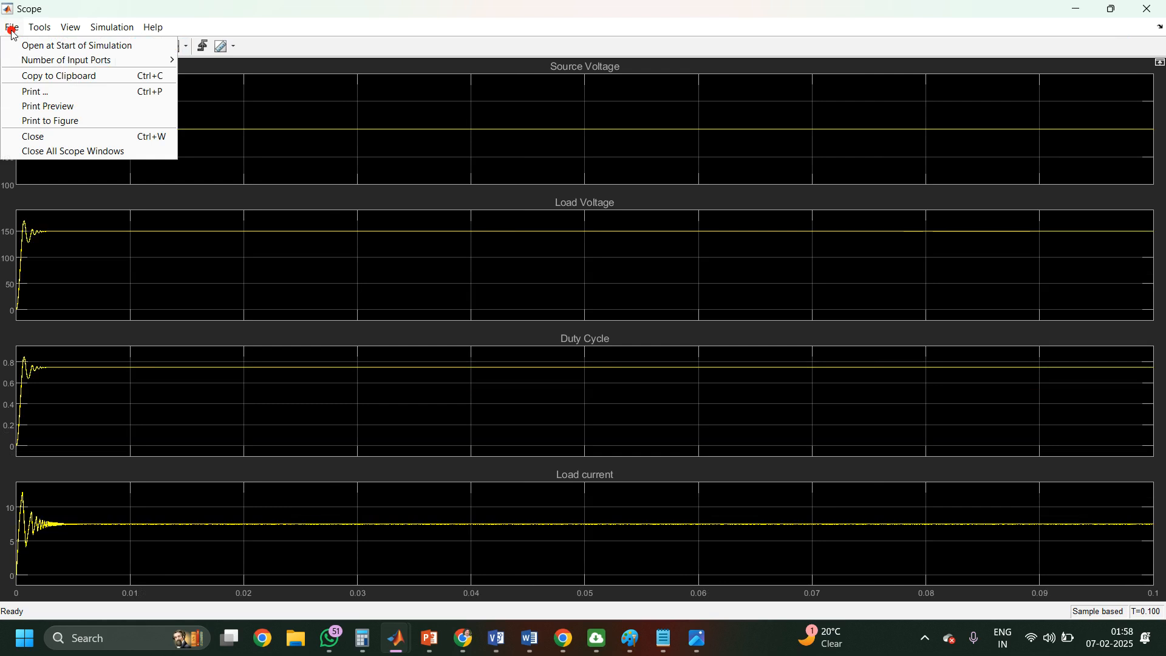
{"action": "left_click", "coordinate": [35, 122]}
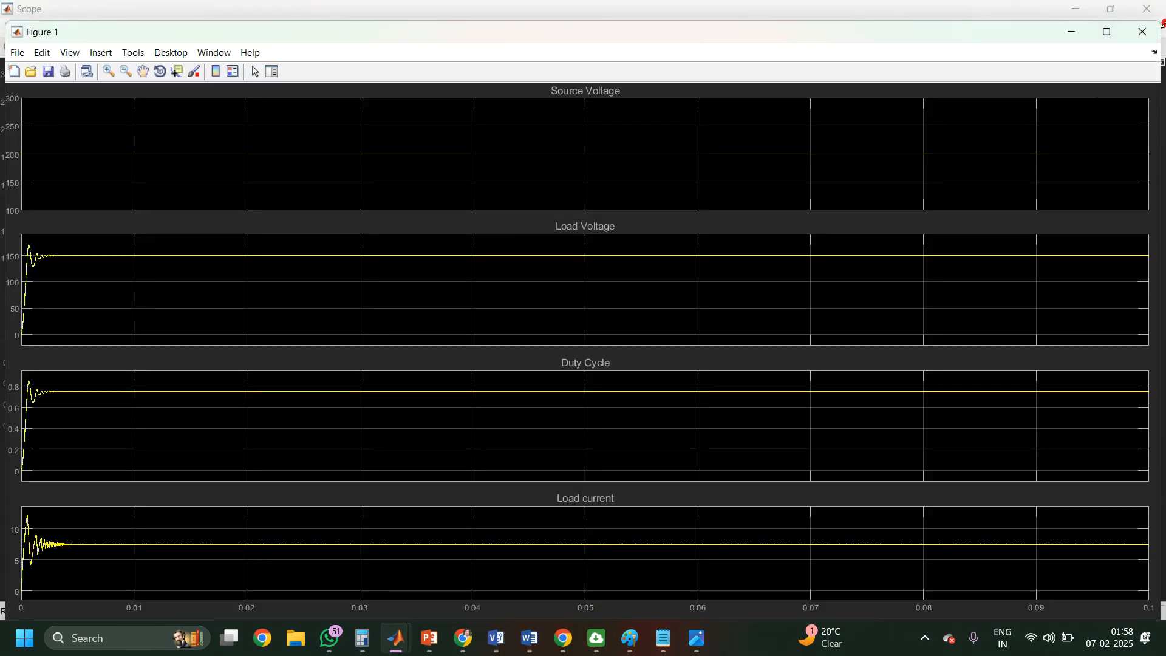
{"action": "left_click", "coordinate": [1154, 32]}
{"action": "left_click", "coordinate": [1077, 9]}
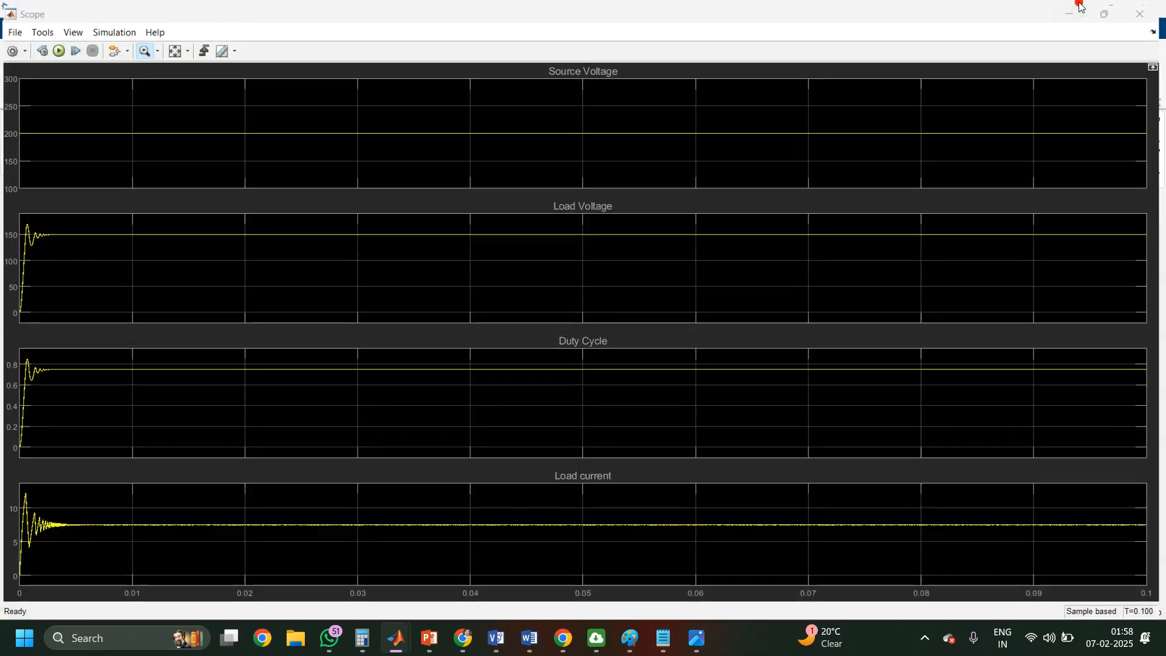
{"action": "left_click", "coordinate": [1050, 485]}
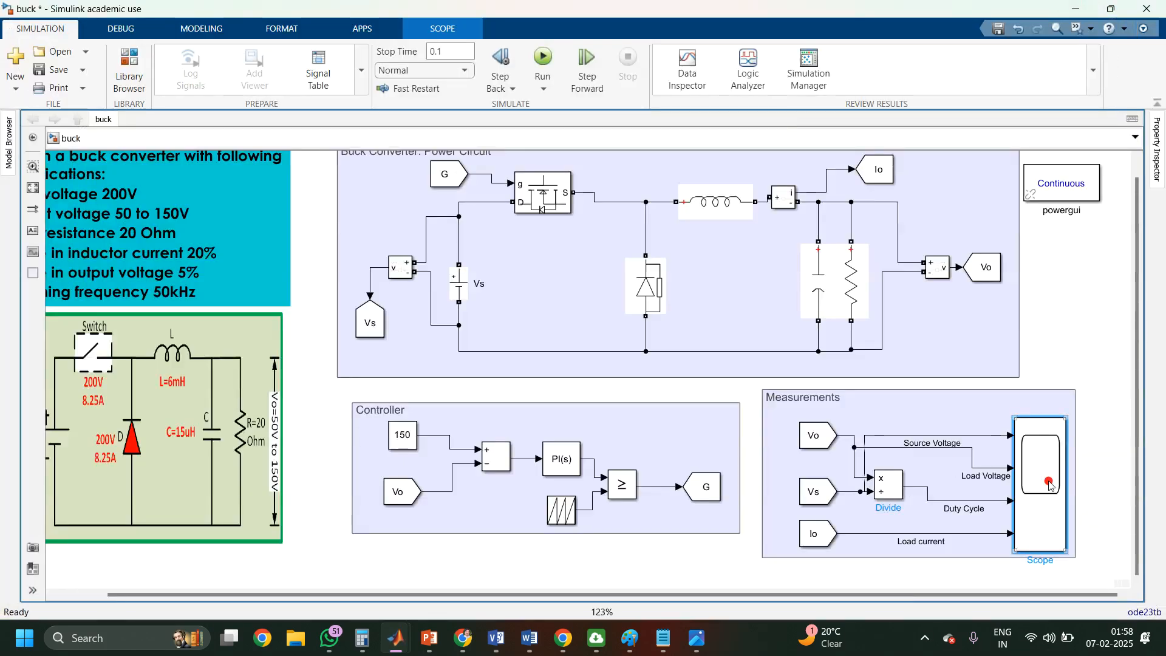
Step: Delete the reference Constant block from the Controller area and add a Step block in its place
{"action": "left_click", "coordinate": [402, 465]}
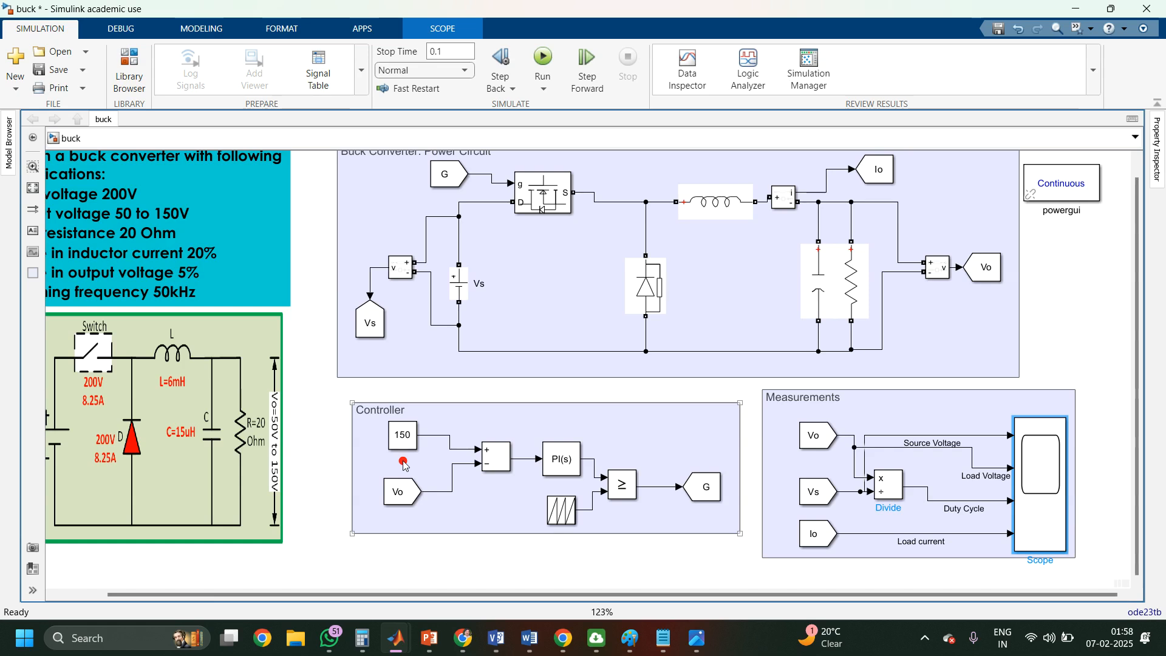
{"action": "left_click", "coordinate": [405, 442]}
{"action": "key", "text": "Delete"}
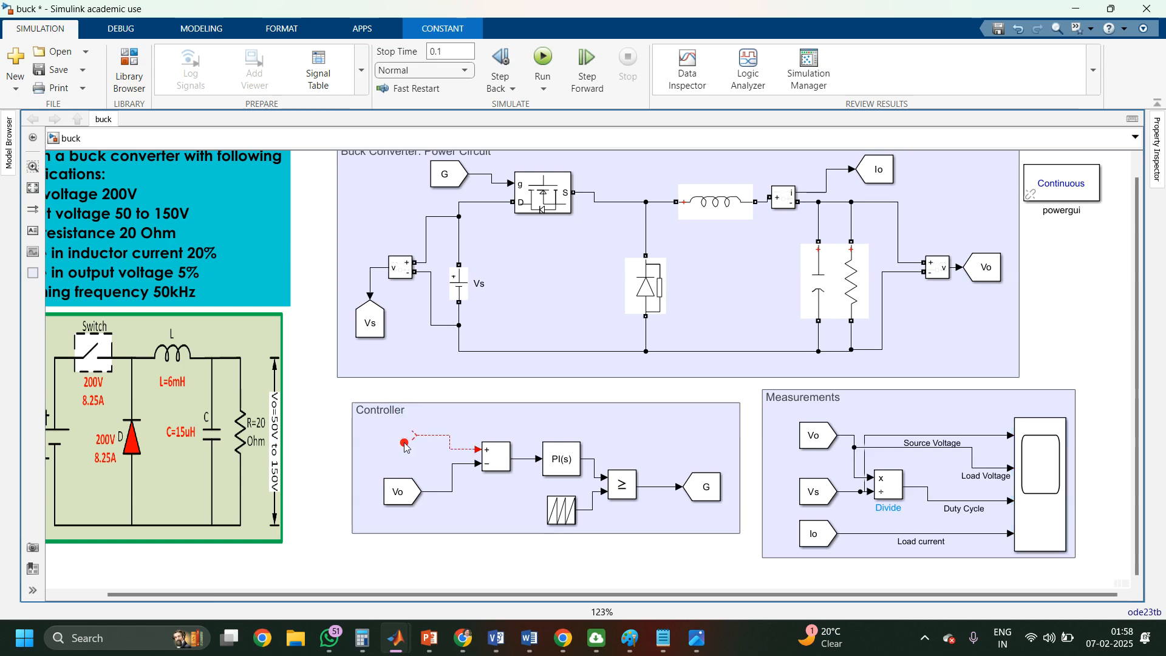
{"action": "left_click", "coordinate": [371, 442]}
{"action": "double_click", "coordinate": [372, 442]}
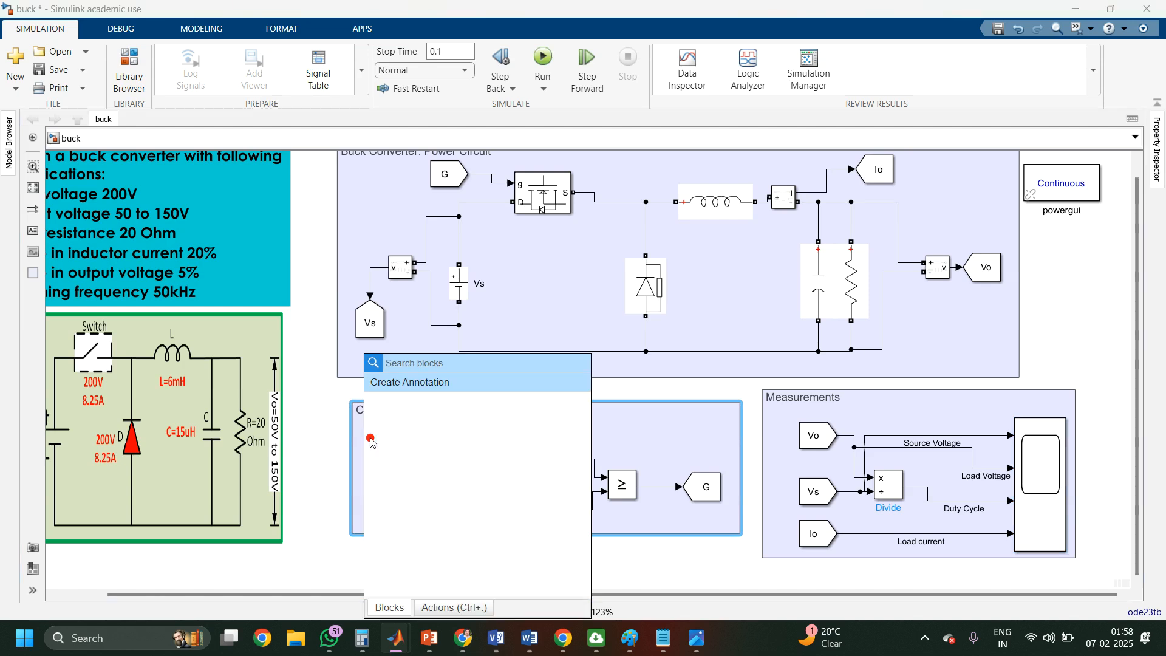
{"action": "type", "text": "step"}
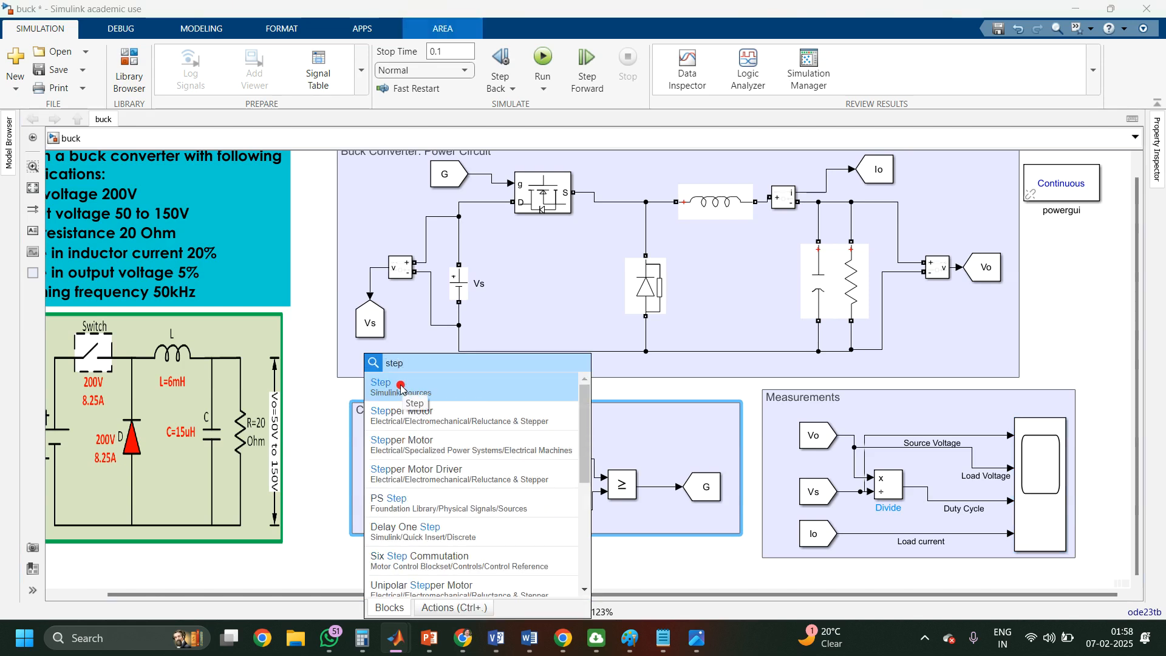
{"action": "left_click", "coordinate": [401, 387]}
Step: Delete the dangling reference line, connect the Step block to the subtractor's plus input and move the block above the Vo tag
{"action": "left_click_drag", "start_coordinate": [387, 441], "coordinate": [420, 435]}
{"action": "key", "text": "Delete"}
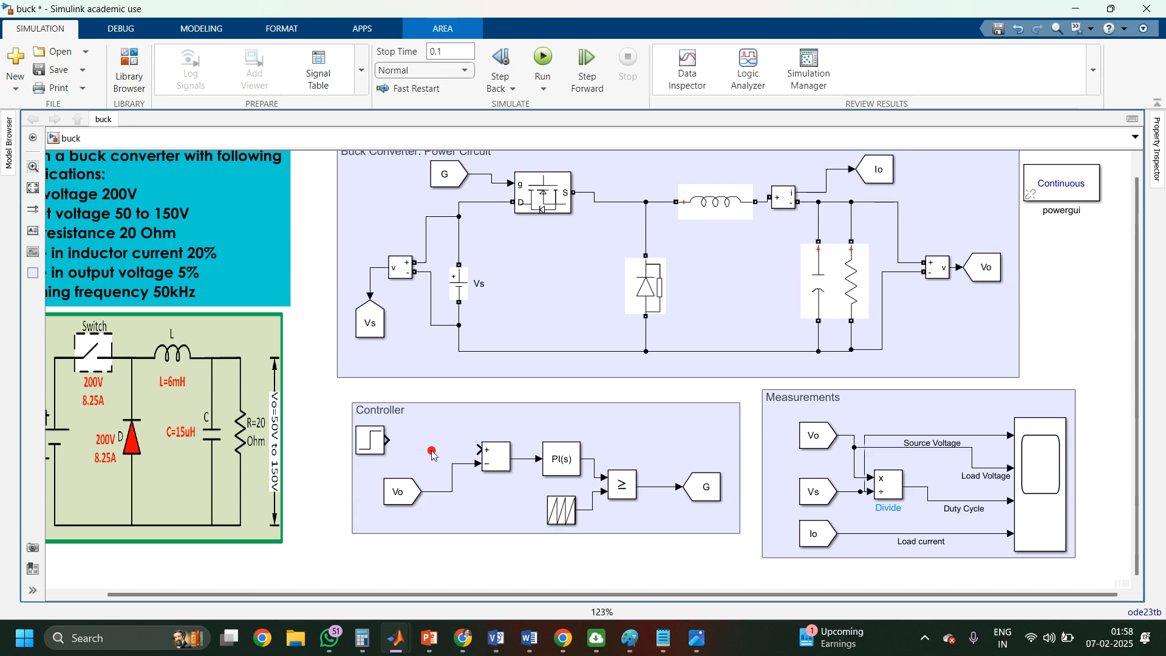
{"action": "left_click_drag", "start_coordinate": [389, 438], "coordinate": [494, 455]}
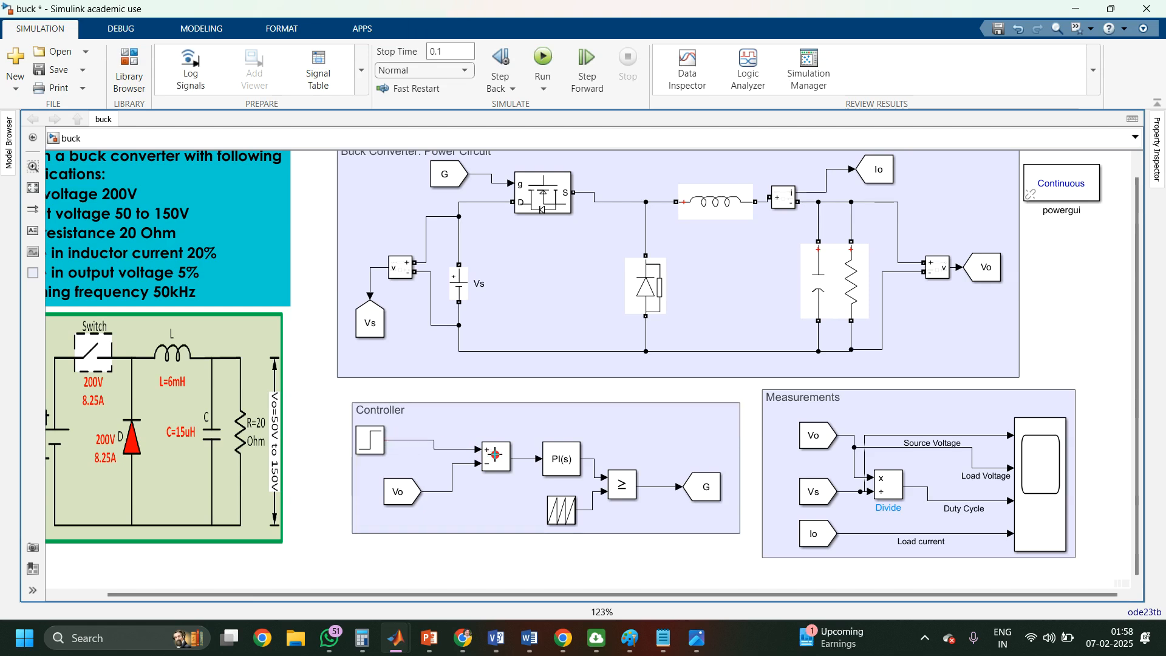
{"action": "left_click_drag", "start_coordinate": [378, 448], "coordinate": [411, 448]}
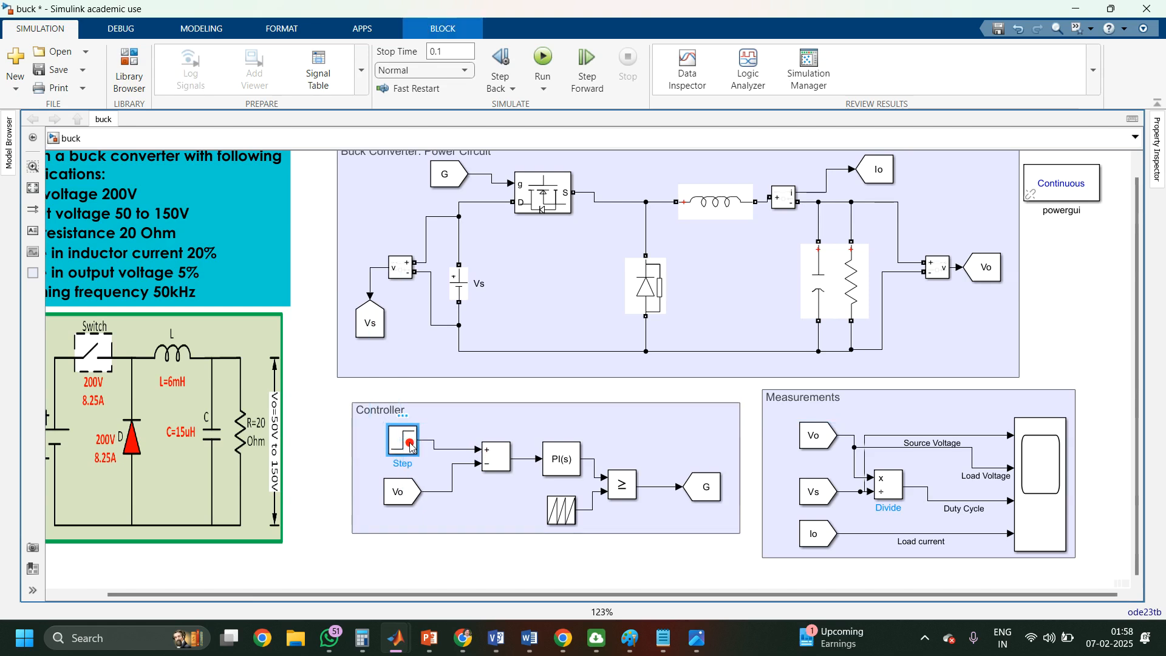
Step: Configure the Step block with step time 0.05, initial value 50 and final value 150, and apply the parameters
{"action": "double_click", "coordinate": [411, 447]}
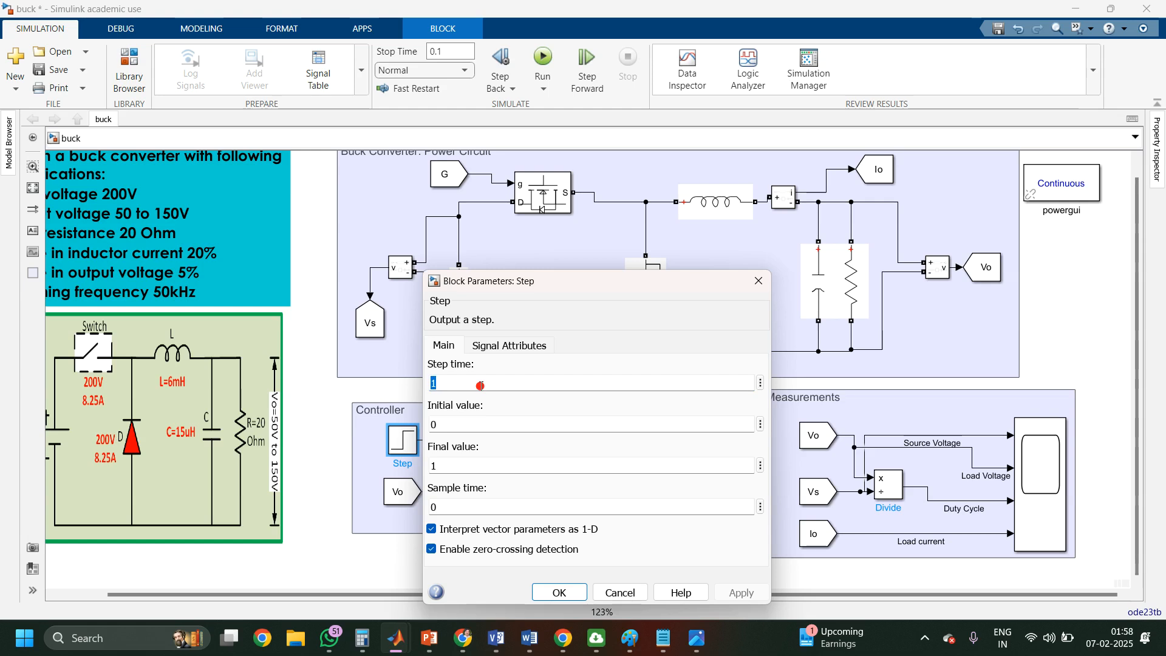
{"action": "key", "text": "BackSpace"}
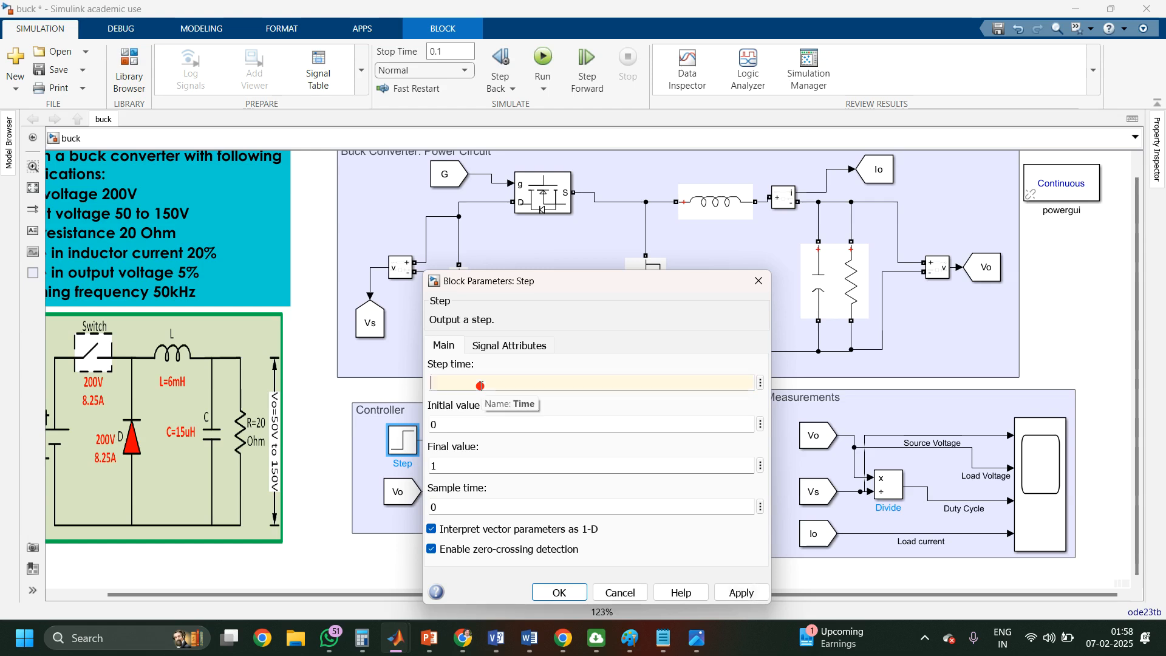
{"action": "type", "text": "0.5"}
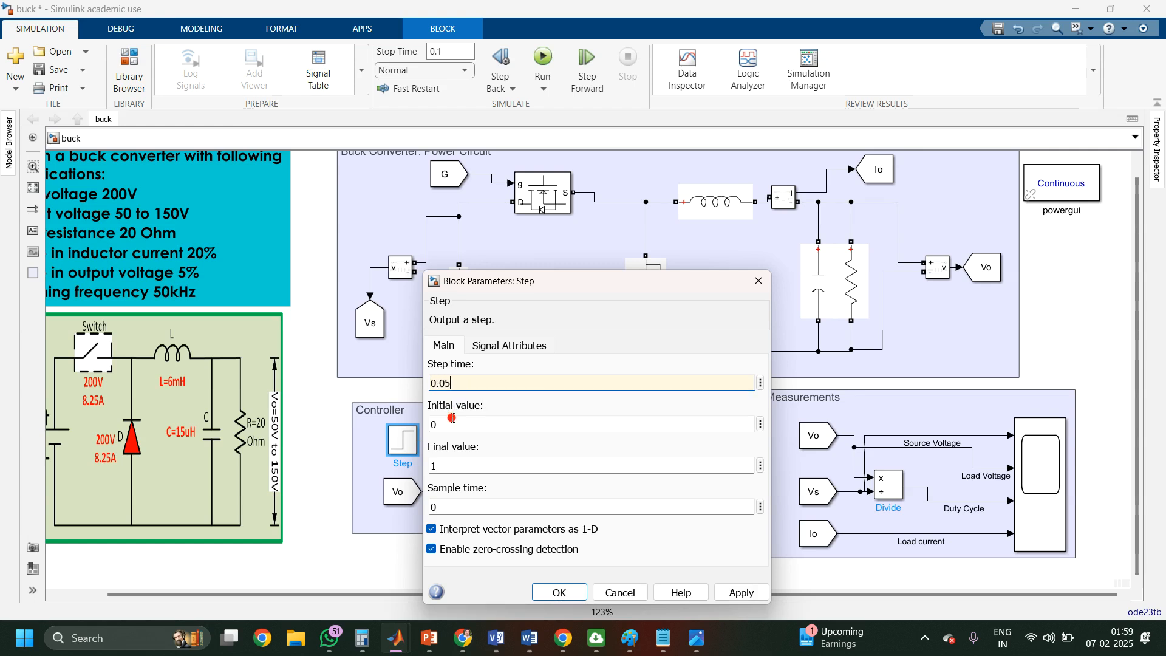
{"action": "left_click", "coordinate": [445, 434]}
{"action": "double_click", "coordinate": [445, 425]}
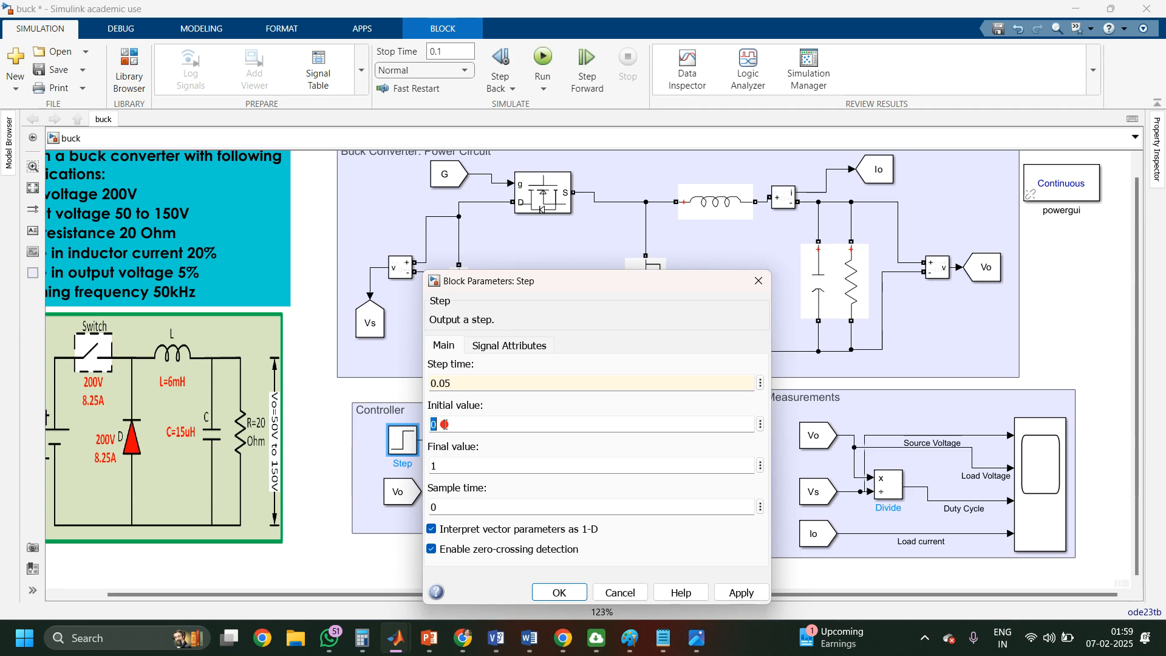
{"action": "type", "text": "5"}
{"action": "double_click", "coordinate": [449, 469]}
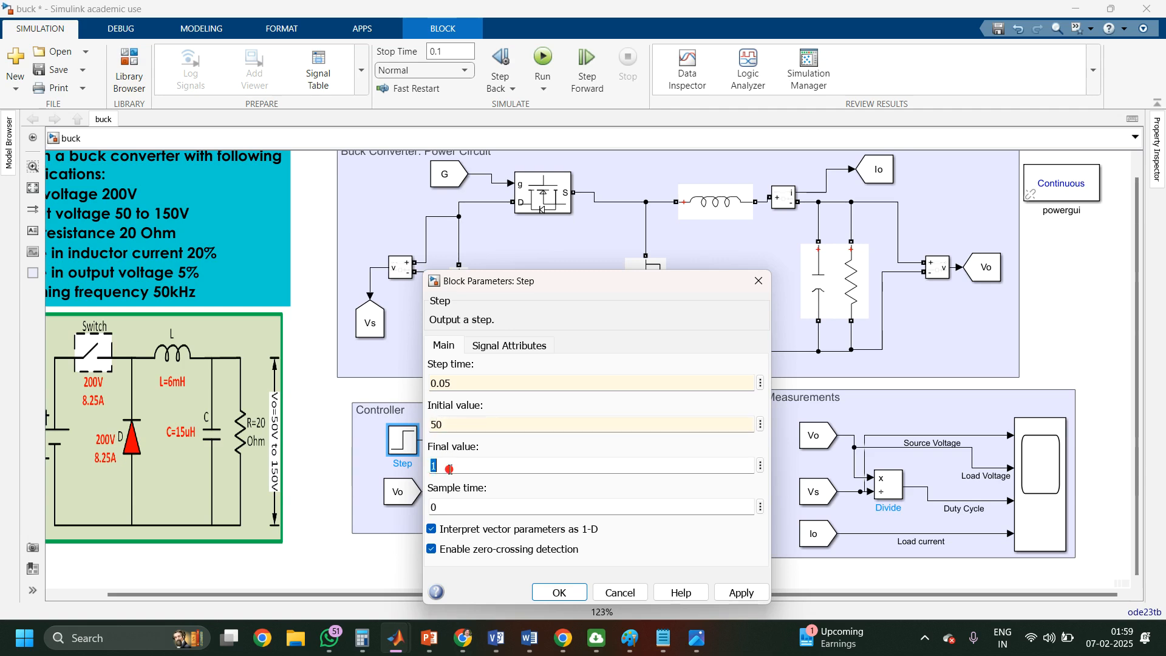
{"action": "type", "text": "150"}
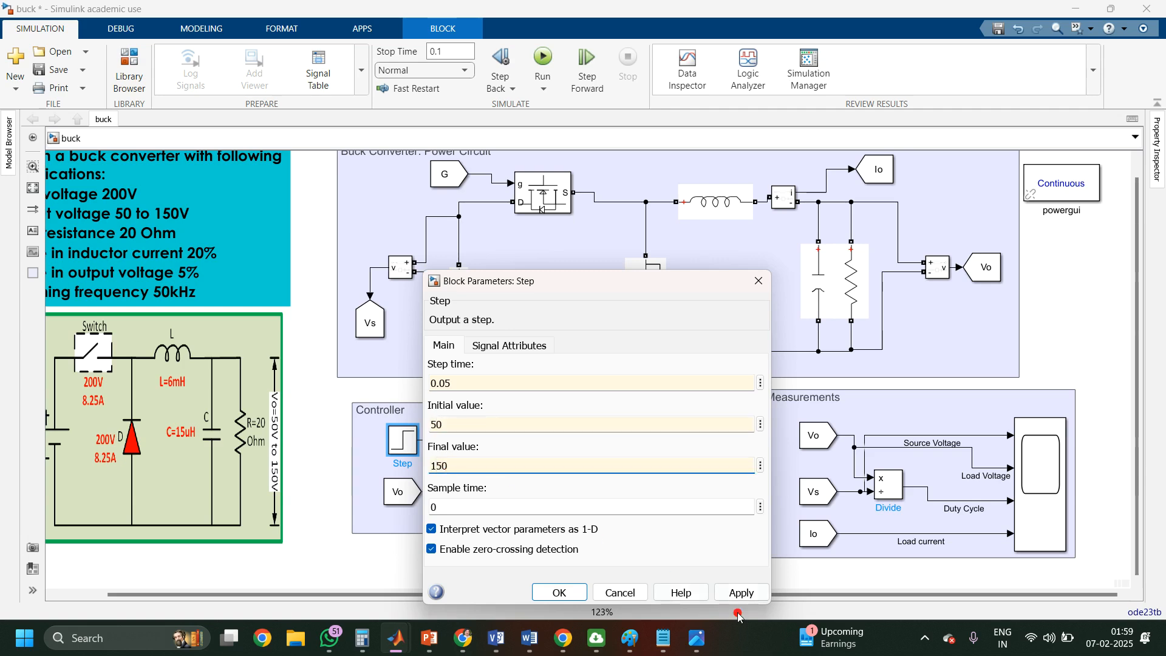
{"action": "left_click", "coordinate": [742, 595]}
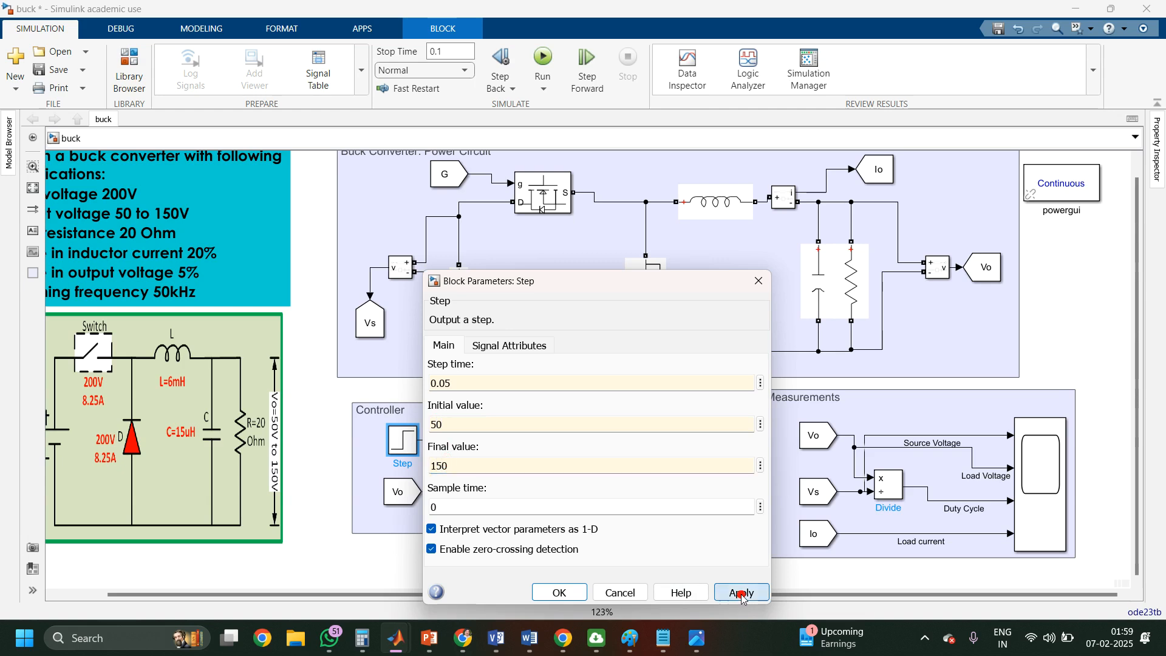
{"action": "left_click", "coordinate": [549, 598]}
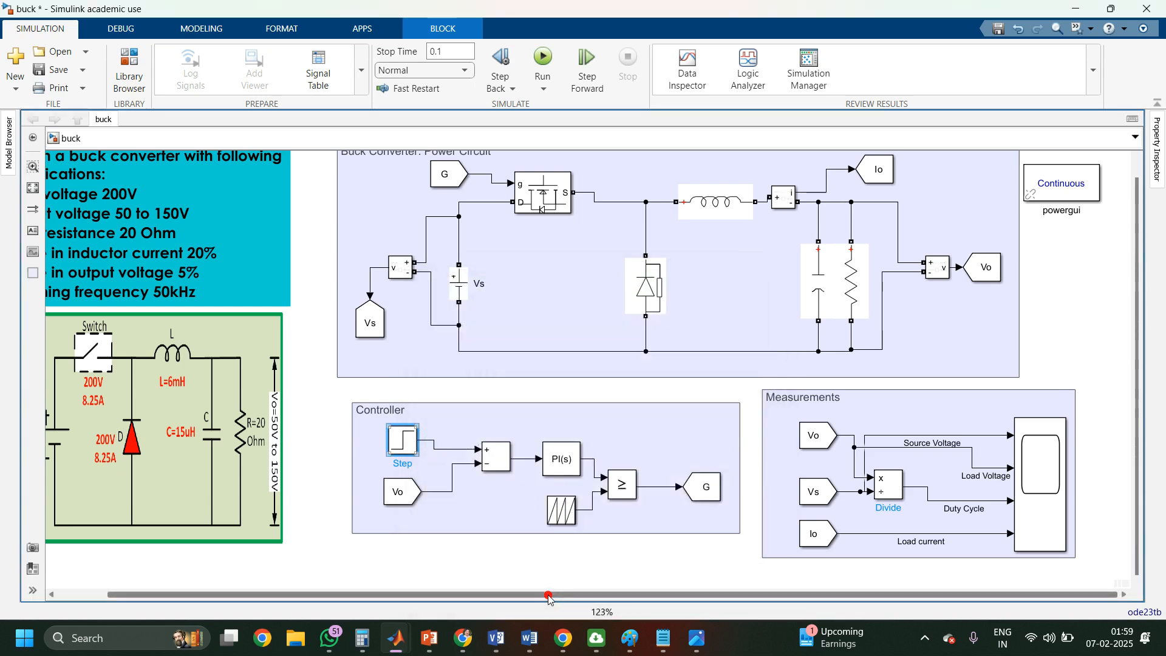
Step: Run the simulation, view the scope response to the 50 V to 150 V reference step, and close the scope
{"action": "left_click", "coordinate": [545, 57]}
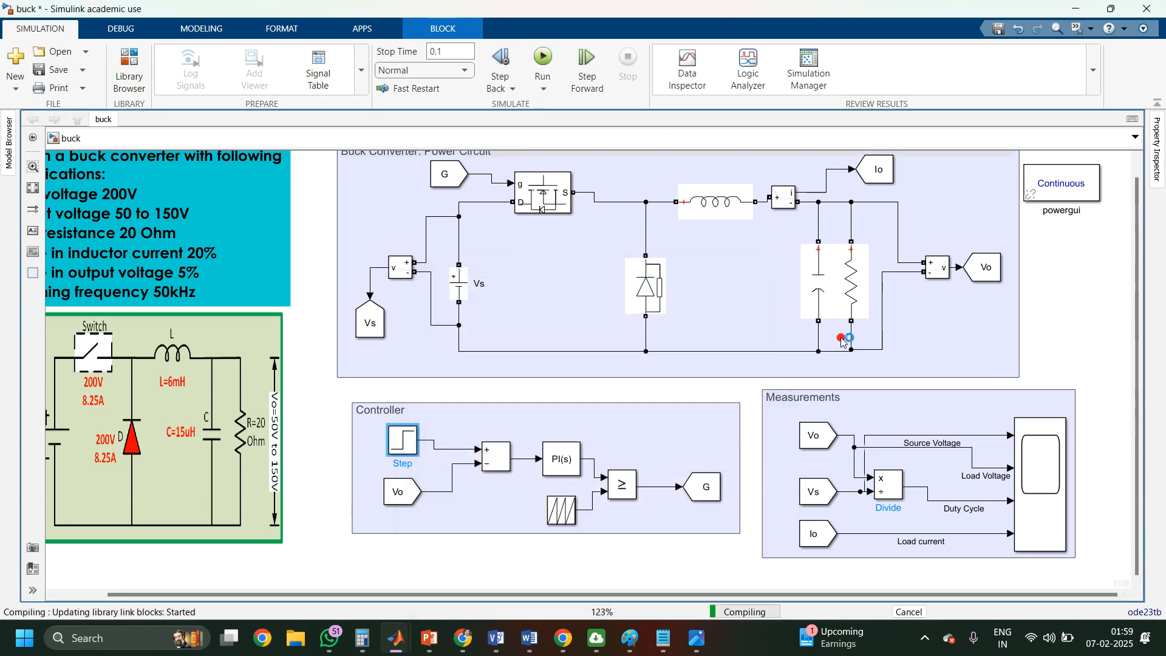
{"action": "left_click", "coordinate": [1034, 503]}
{"action": "double_click", "coordinate": [1032, 502]}
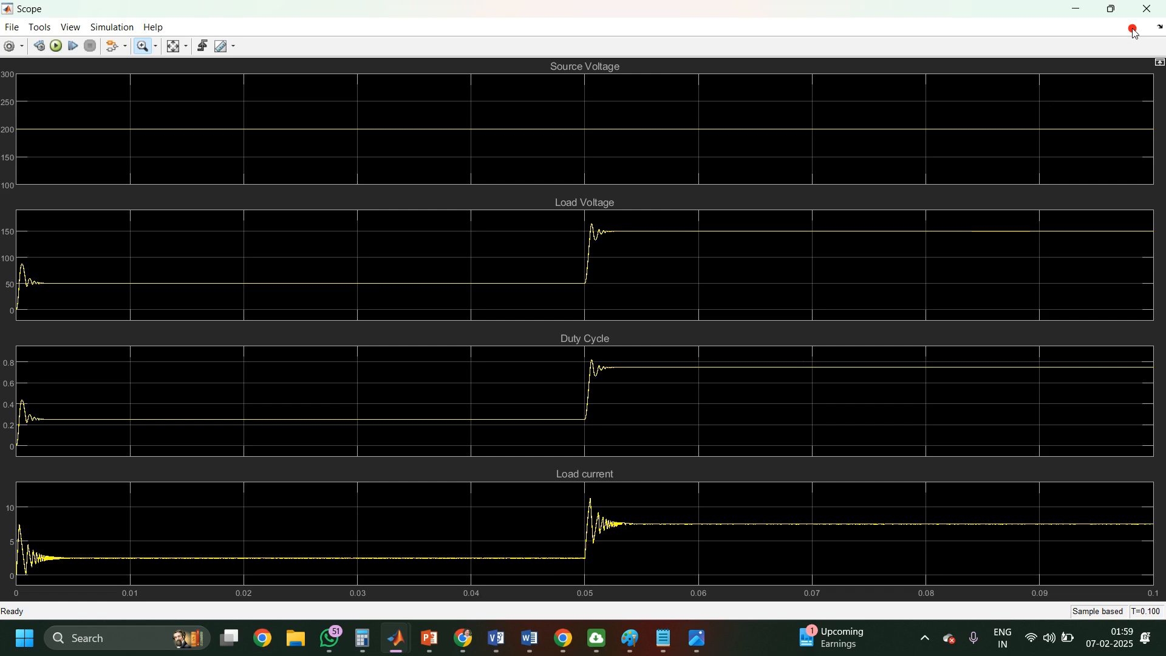
{"action": "left_click", "coordinate": [1147, 9]}
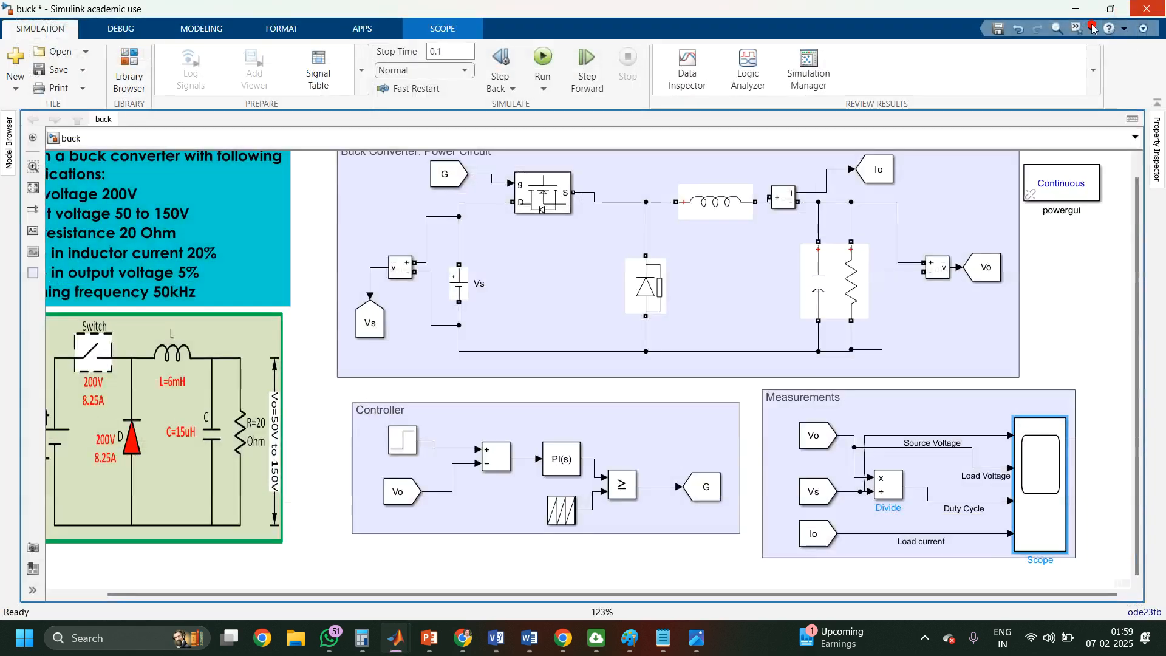
Step: Reverse the Step block's reference change by setting its initial value to 150 and final value to 50
{"action": "left_click", "coordinate": [407, 441]}
{"action": "double_click", "coordinate": [407, 442]}
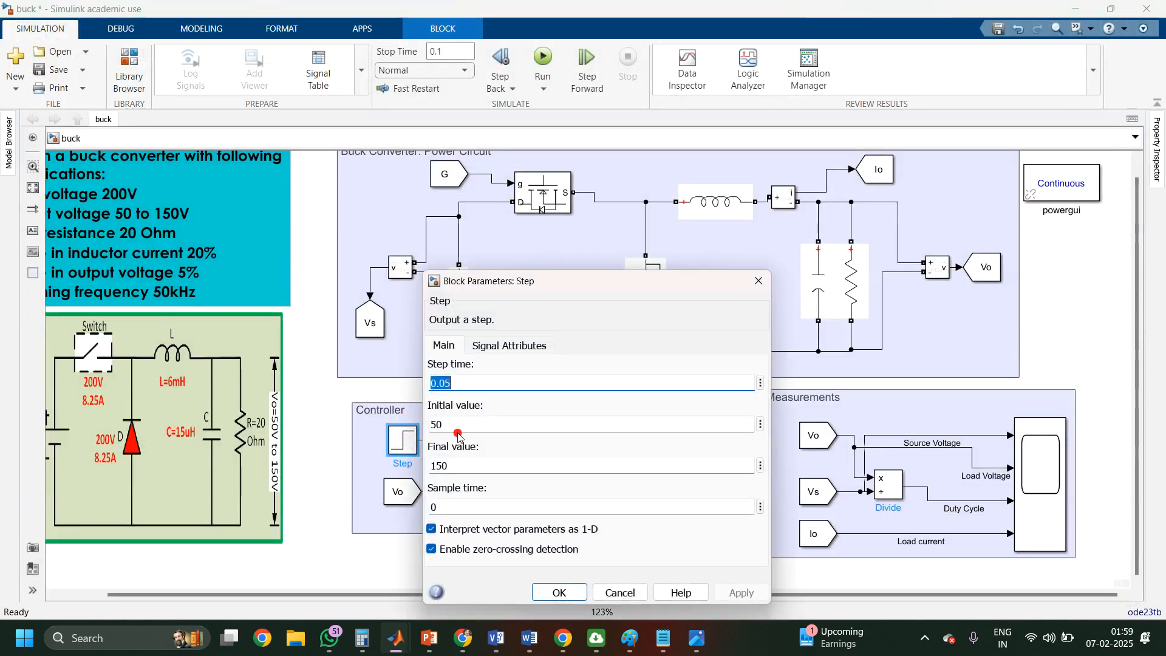
{"action": "double_click", "coordinate": [452, 426]}
{"action": "type", "text": "150"}
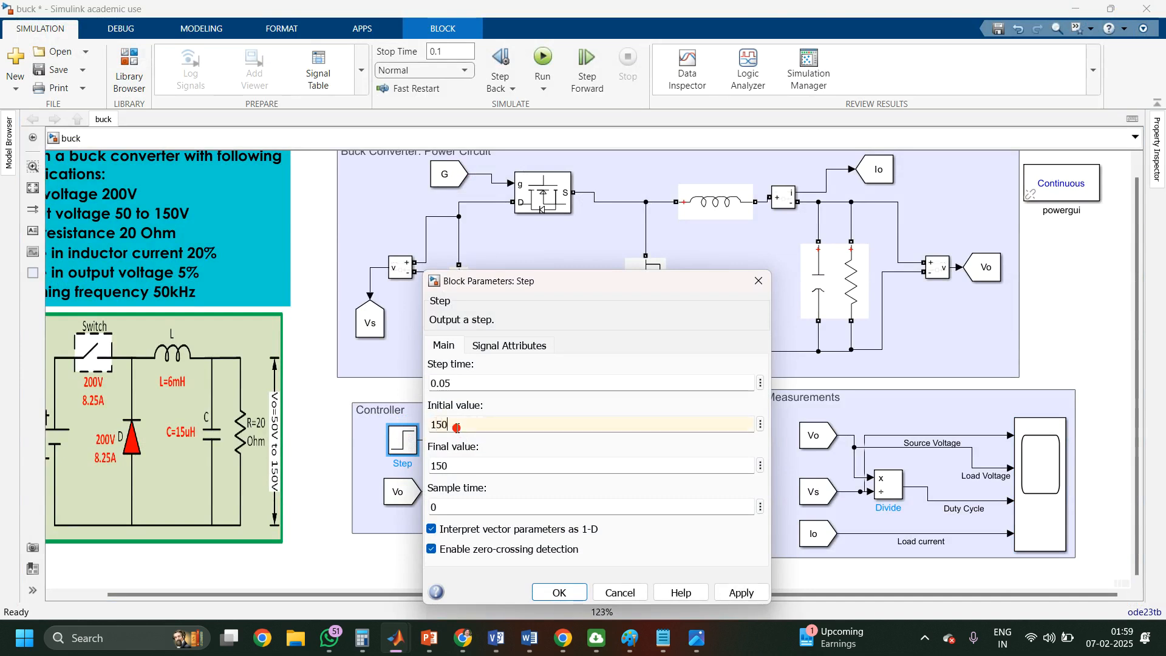
{"action": "double_click", "coordinate": [457, 463]}
{"action": "type", "text": "5"}
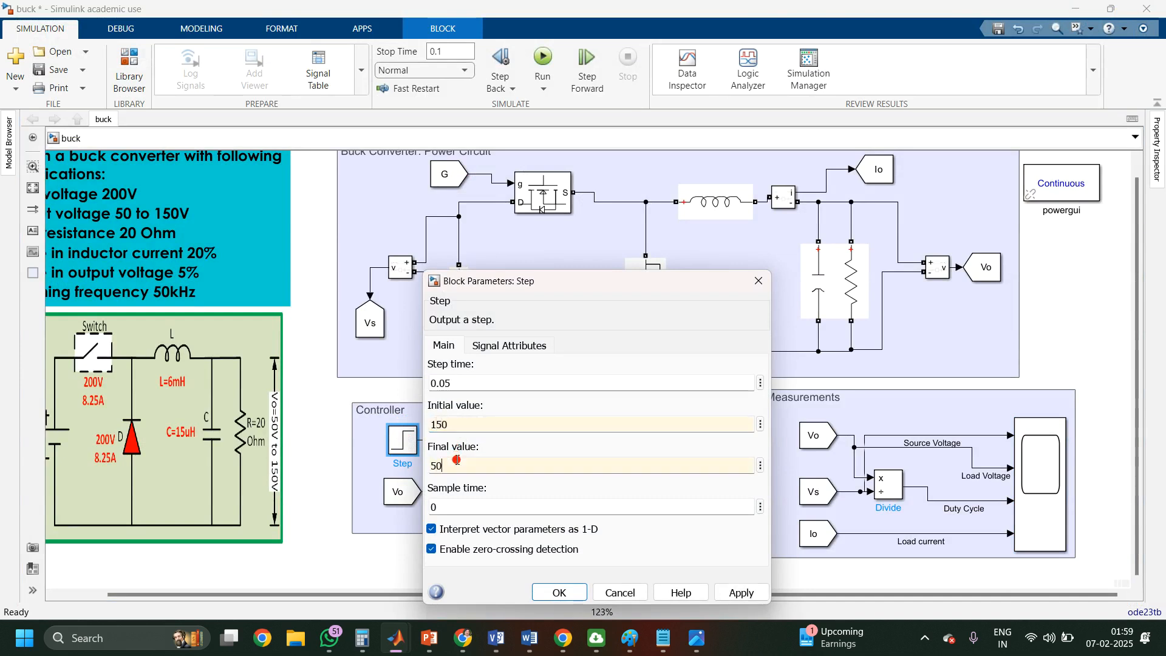
{"action": "type", "text": "0"}
{"action": "left_click", "coordinate": [741, 592]}
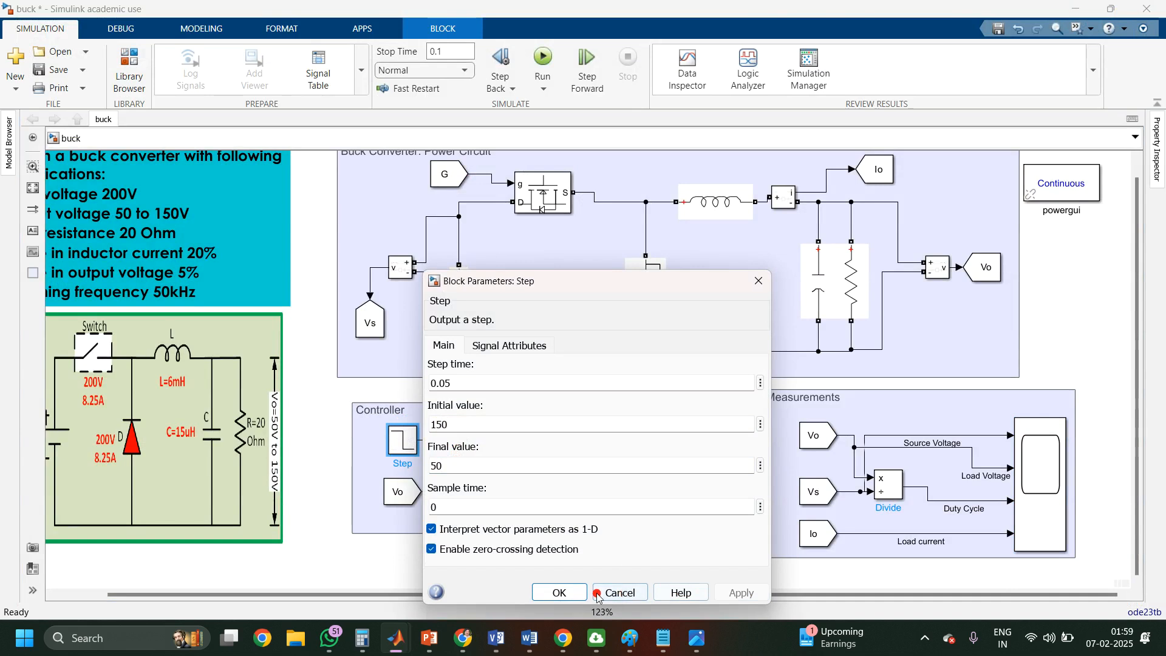
{"action": "left_click", "coordinate": [560, 592]}
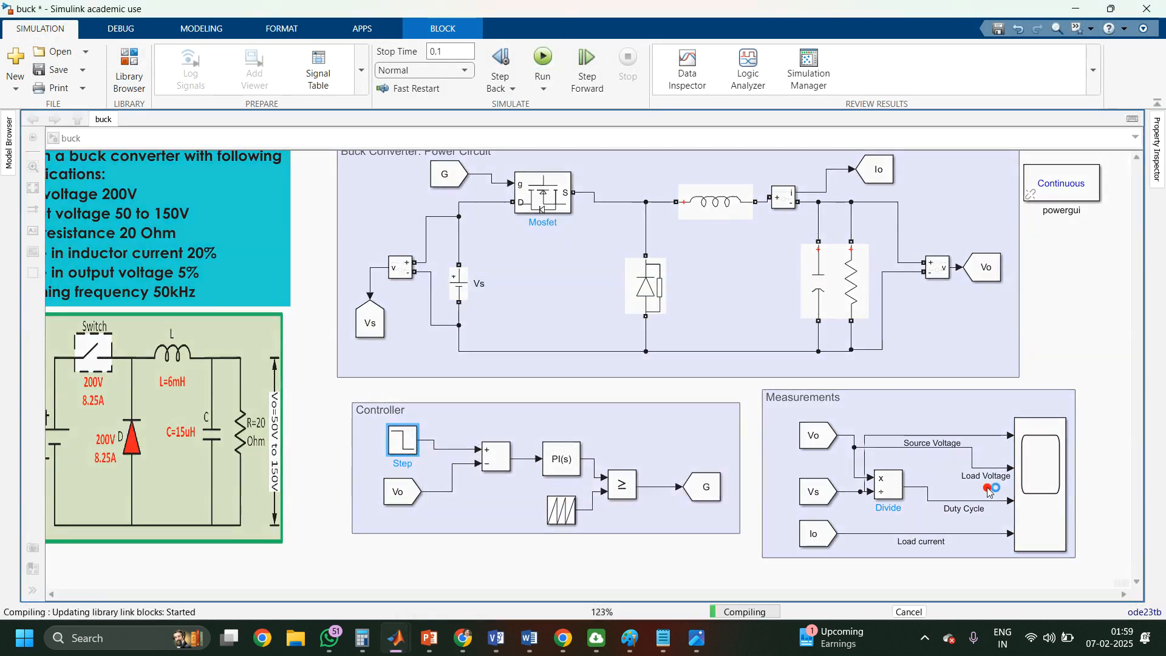
Step: Simulate the 150 V to 50 V reference step, examine the load voltage transition at 0.05 s up close, and restore the full axes range
{"action": "double_click", "coordinate": [1029, 493]}
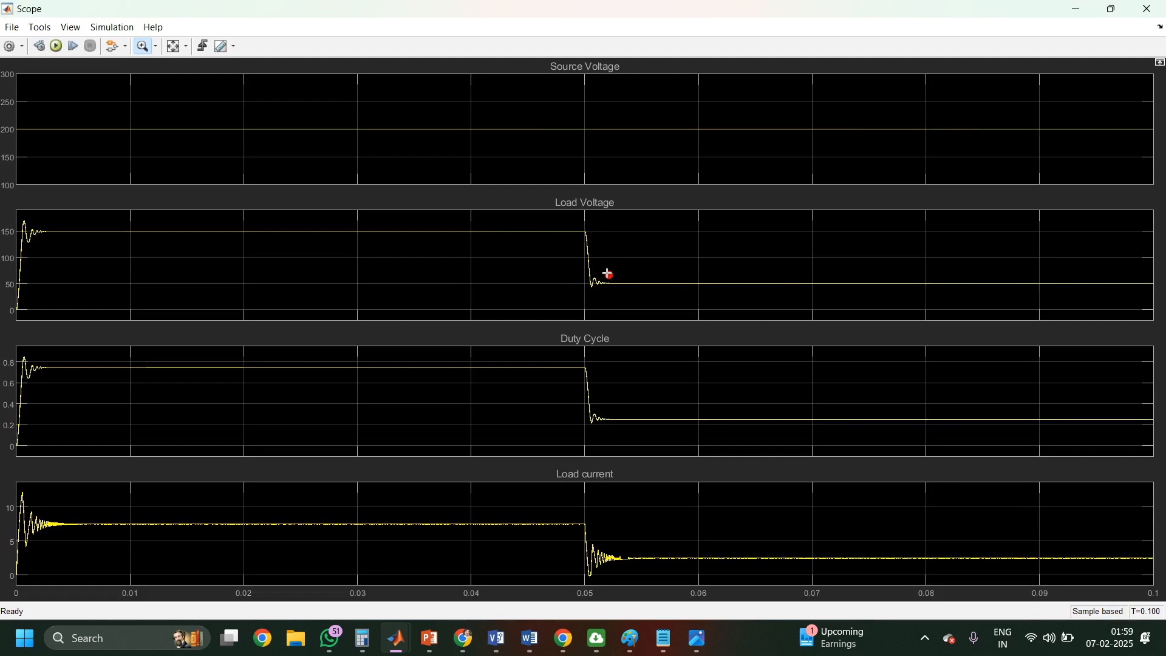
{"action": "left_click_drag", "start_coordinate": [578, 226], "coordinate": [613, 293]}
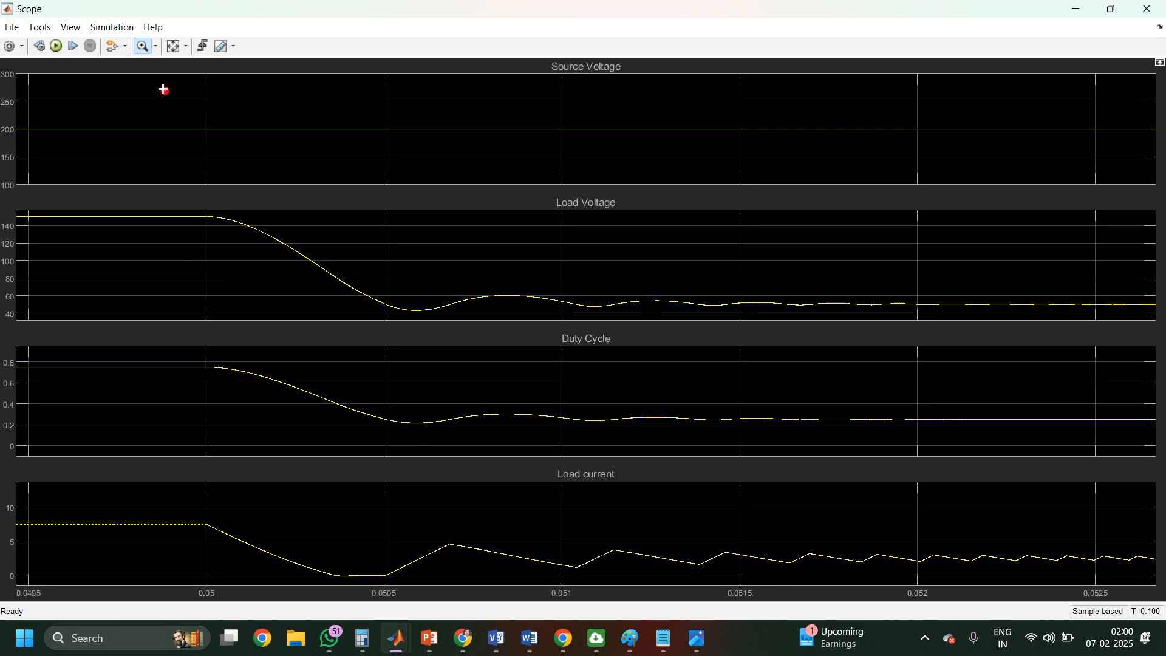
{"action": "left_click", "coordinate": [173, 46]}
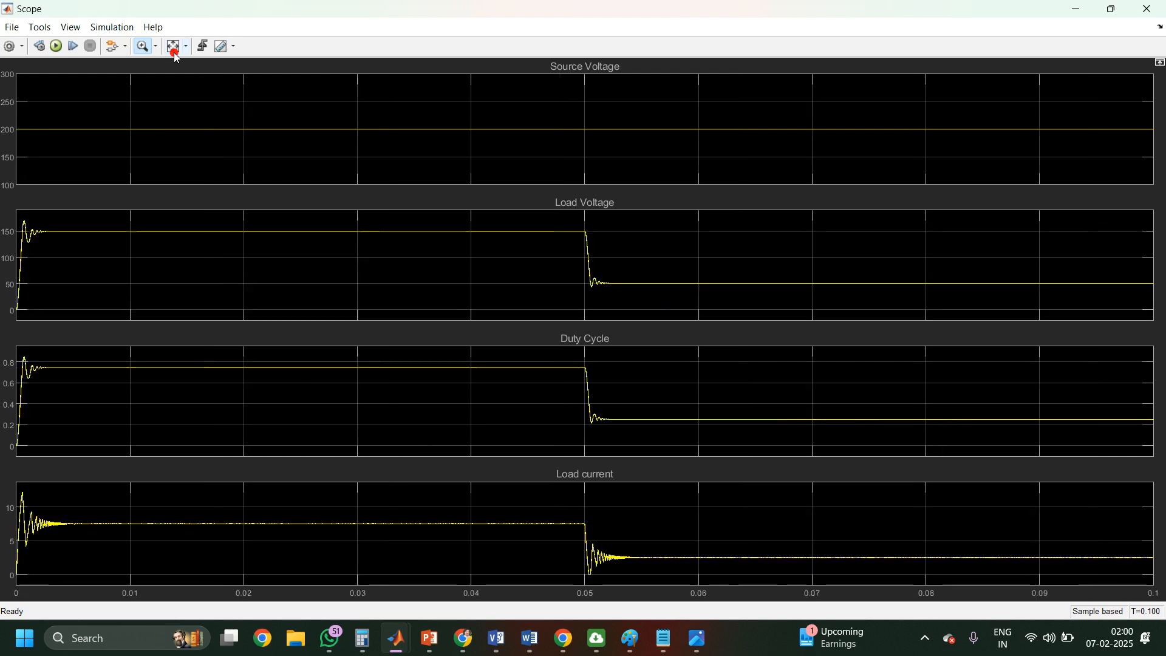
{"action": "left_click", "coordinate": [13, 28]}
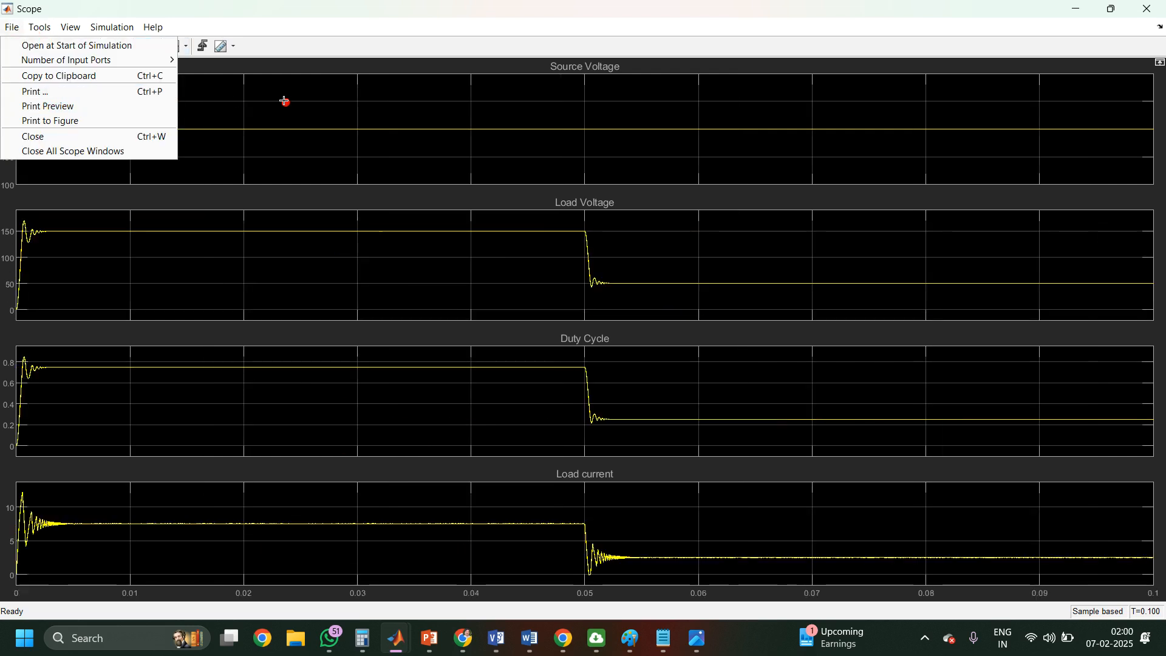
{"action": "left_click", "coordinate": [285, 10]}
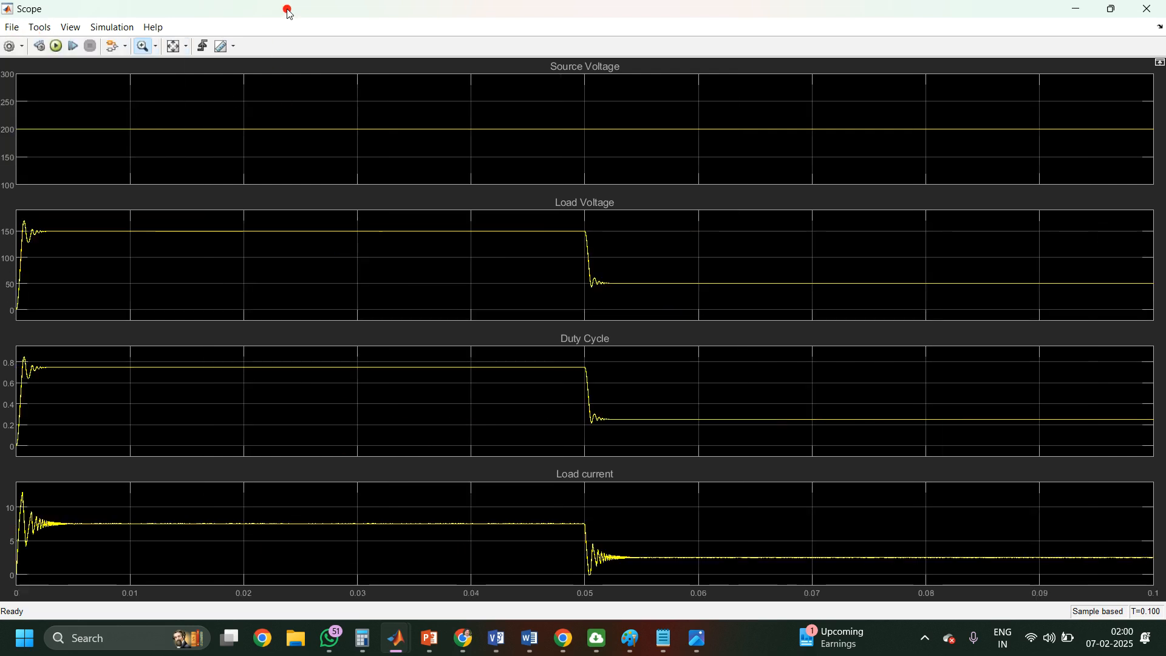
{"action": "left_click", "coordinate": [12, 49]}
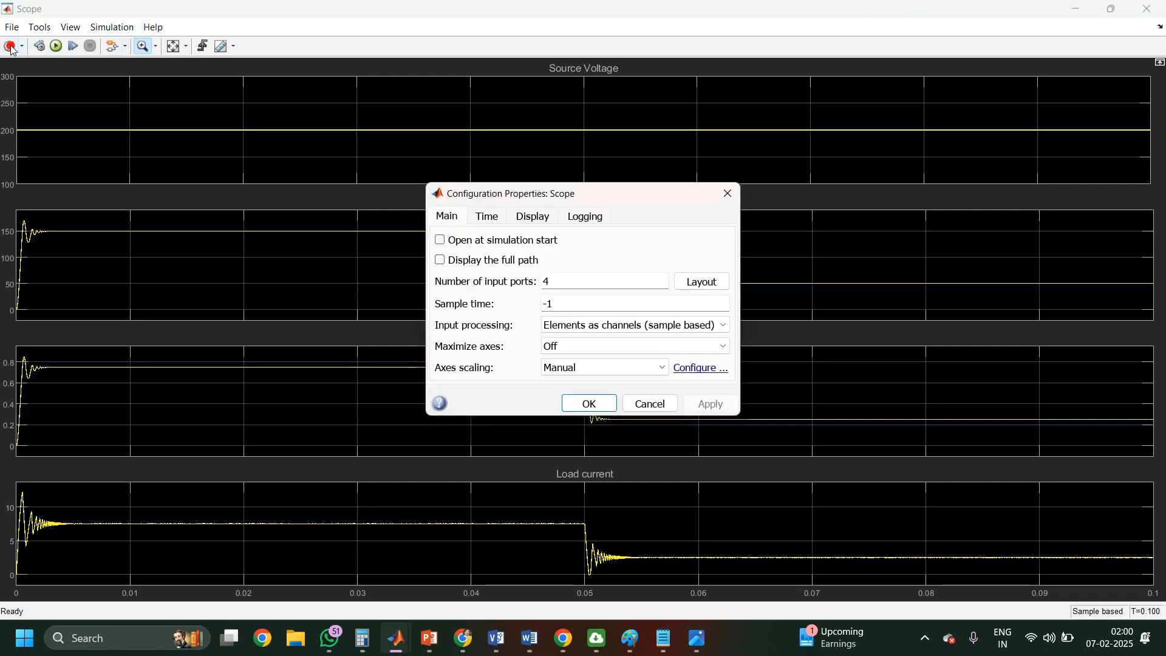
{"action": "left_click", "coordinate": [537, 220]}
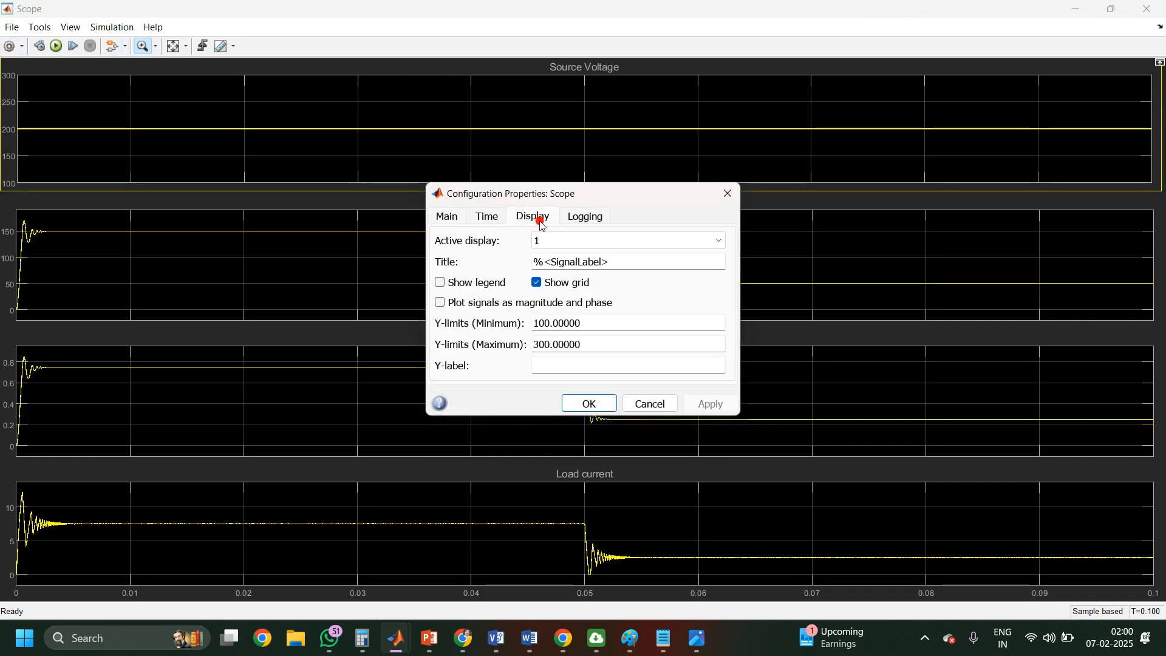
{"action": "left_click", "coordinate": [582, 217]}
{"action": "left_click", "coordinate": [484, 219]}
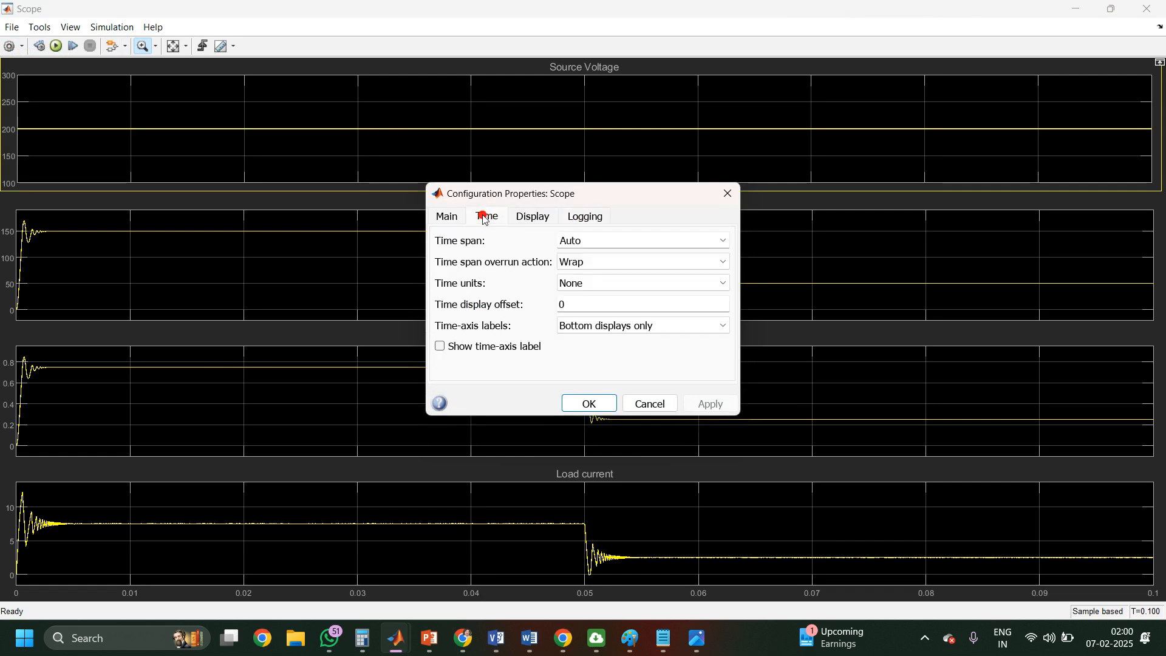
{"action": "left_click", "coordinate": [520, 218]}
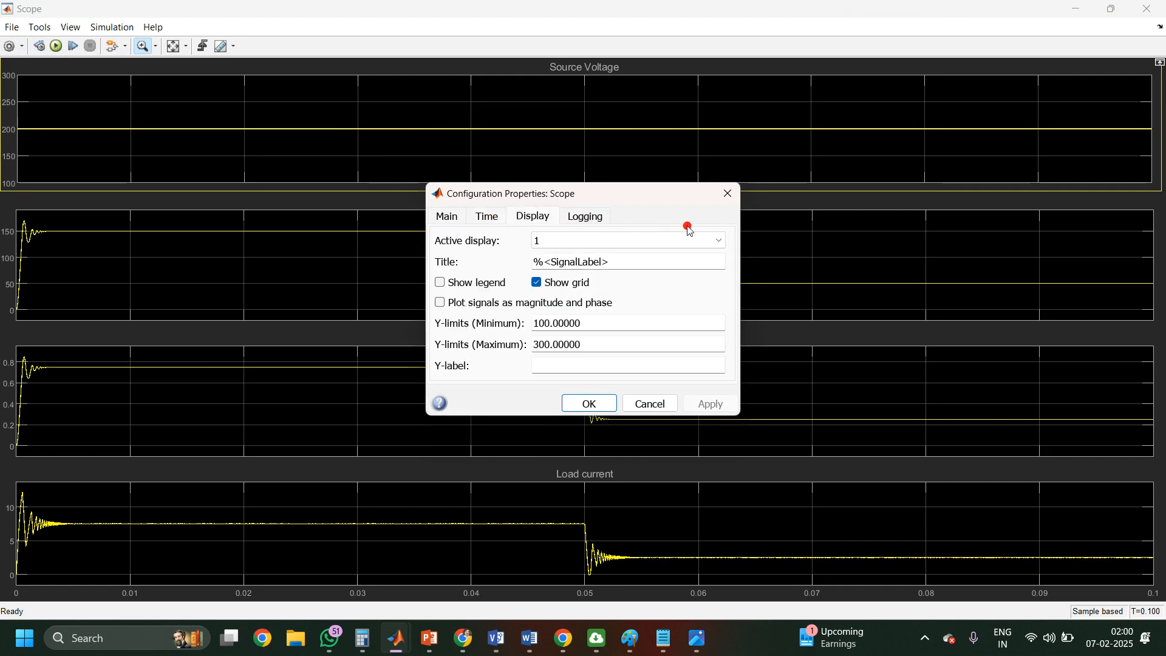
{"action": "left_click", "coordinate": [729, 194]}
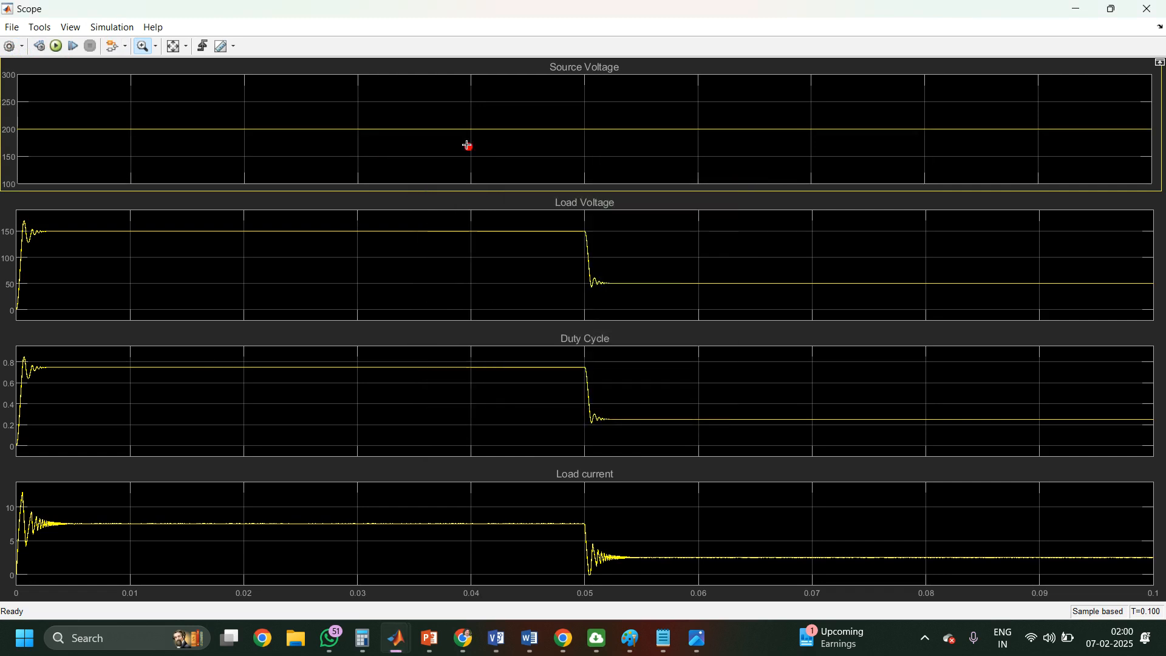
{"action": "left_click", "coordinate": [378, 120]}
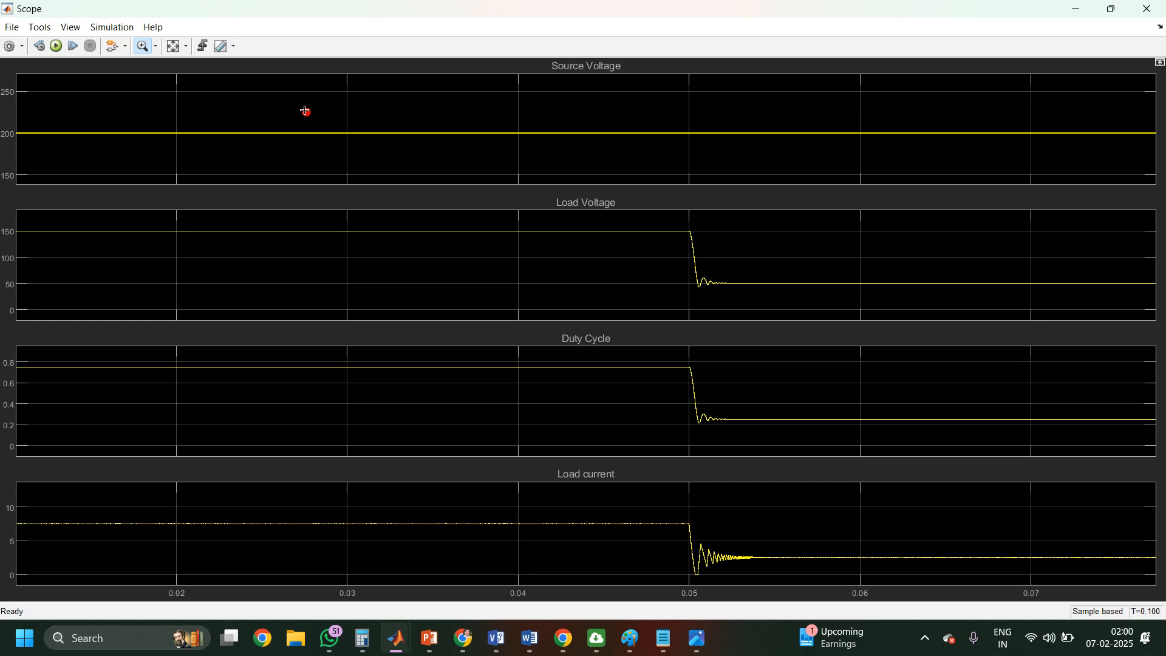
{"action": "left_click", "coordinate": [178, 45]}
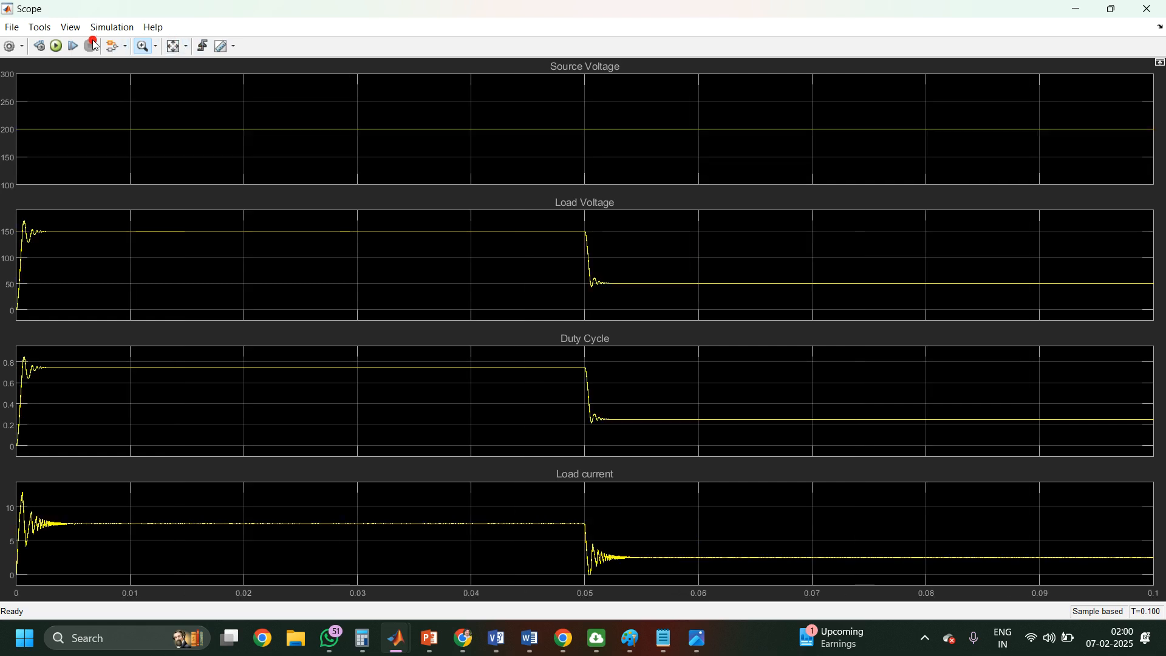
Step: Set the scope's figure color to white, keep the axes background black, and apply the style
{"action": "left_click", "coordinate": [87, 30]}
{"action": "left_click", "coordinate": [71, 28]}
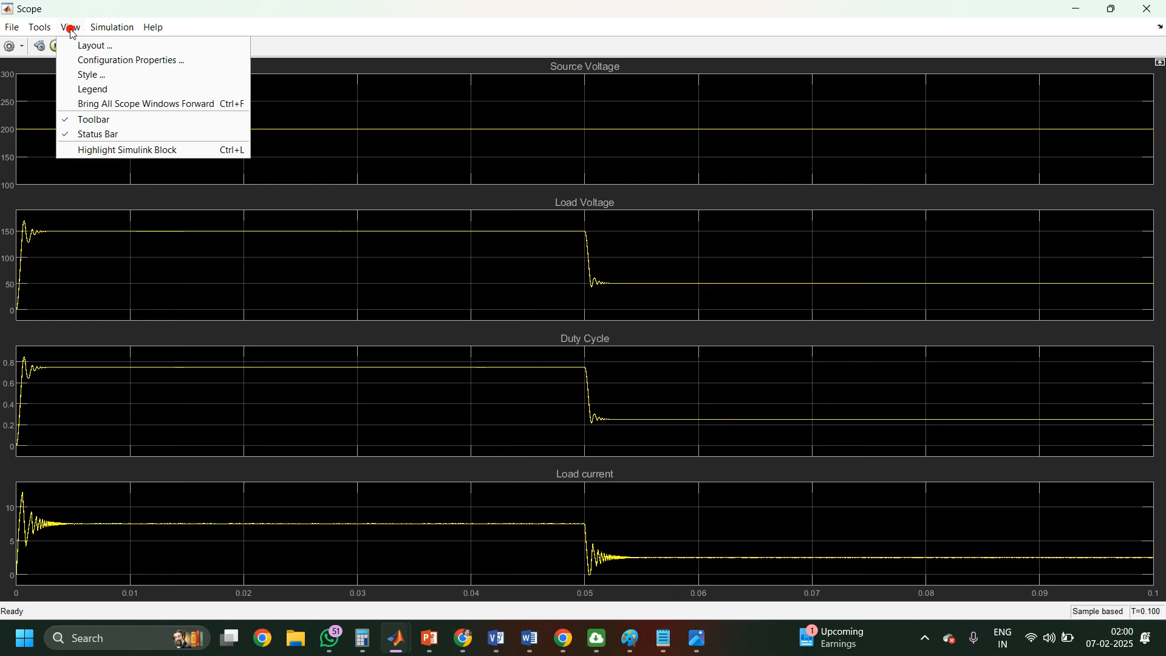
{"action": "left_click", "coordinate": [88, 76]}
{"action": "left_click", "coordinate": [445, 196]}
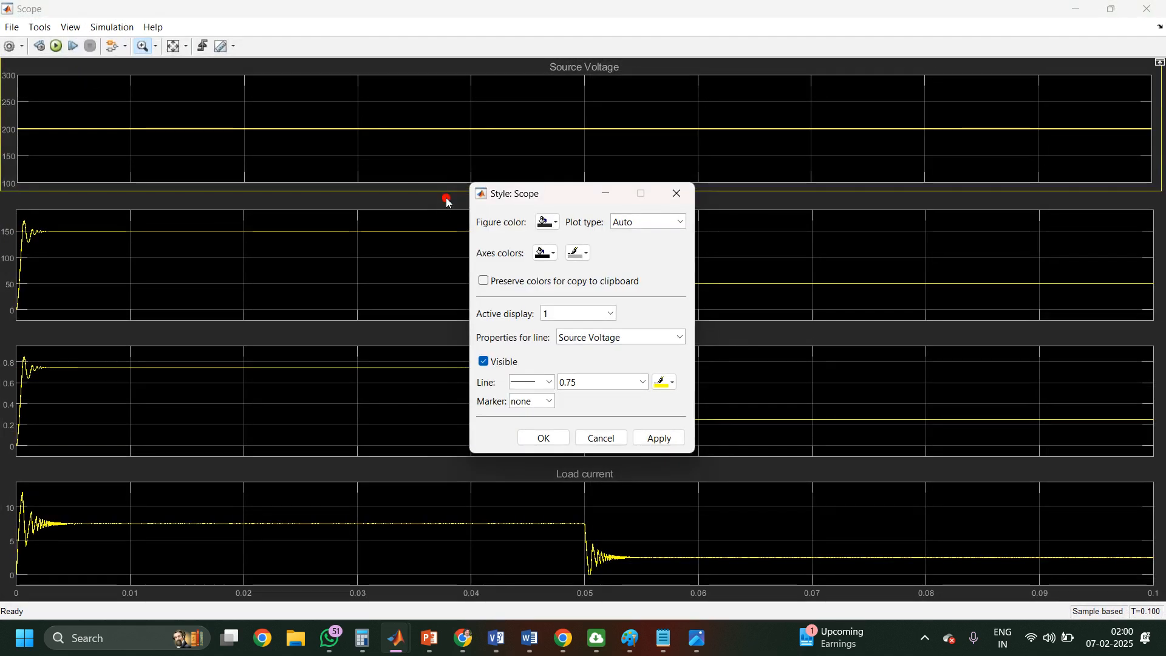
{"action": "left_click", "coordinate": [547, 224]}
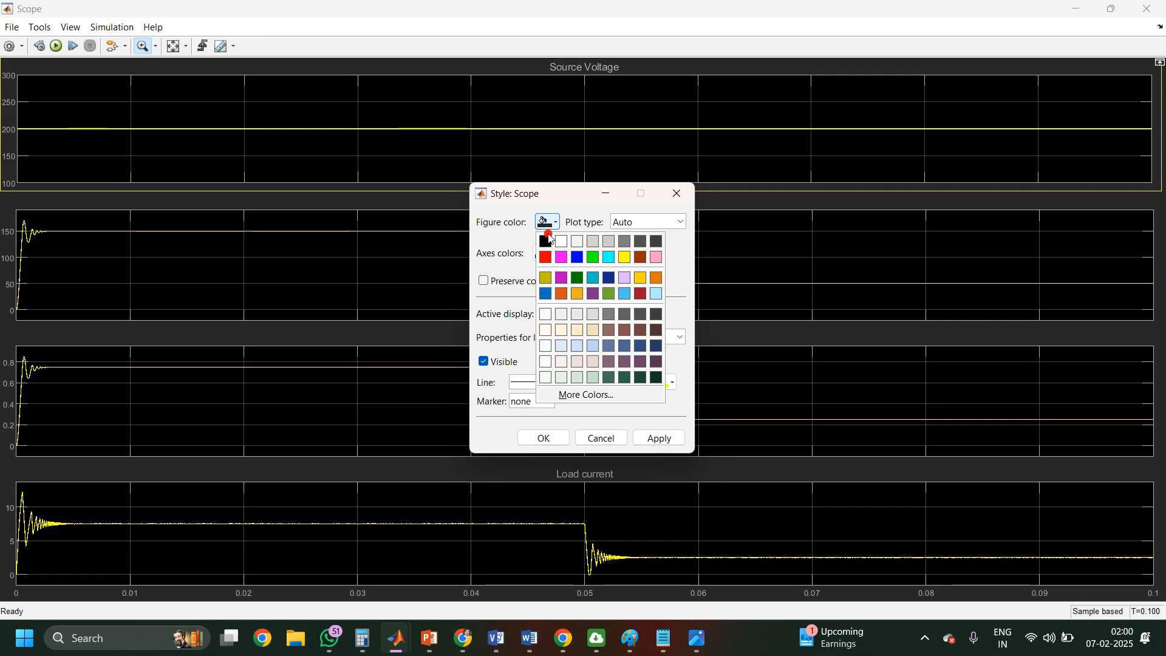
{"action": "left_click", "coordinate": [561, 241]}
{"action": "left_click", "coordinate": [552, 257]}
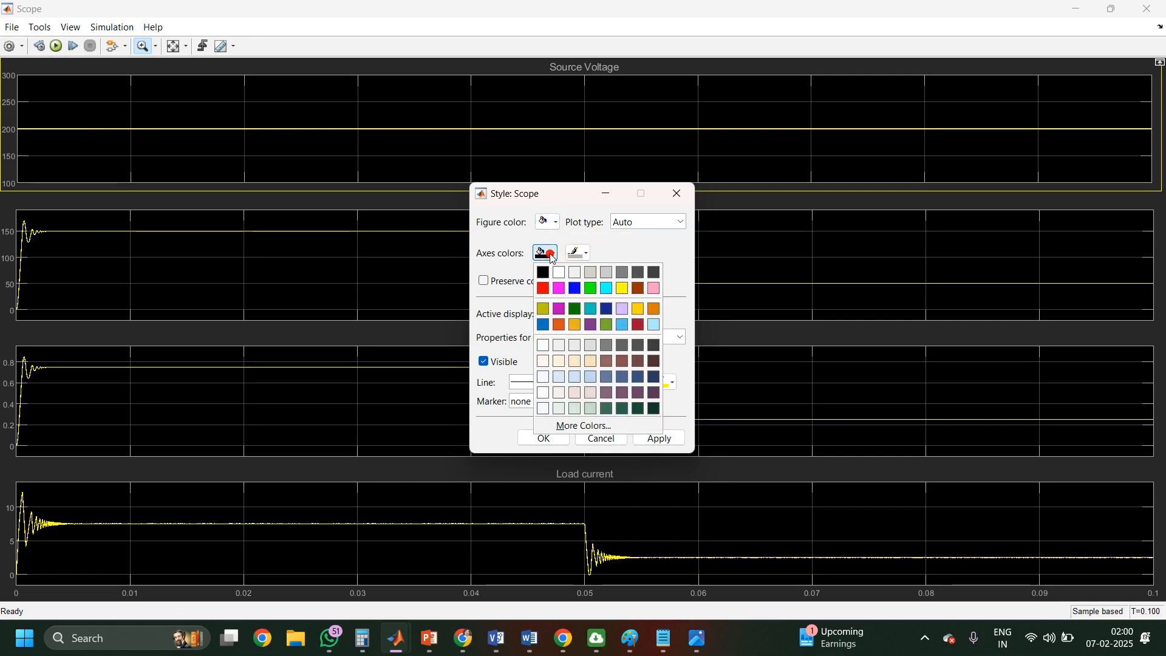
{"action": "left_click", "coordinate": [557, 271]}
{"action": "left_click", "coordinate": [550, 254]}
{"action": "left_click", "coordinate": [543, 271]}
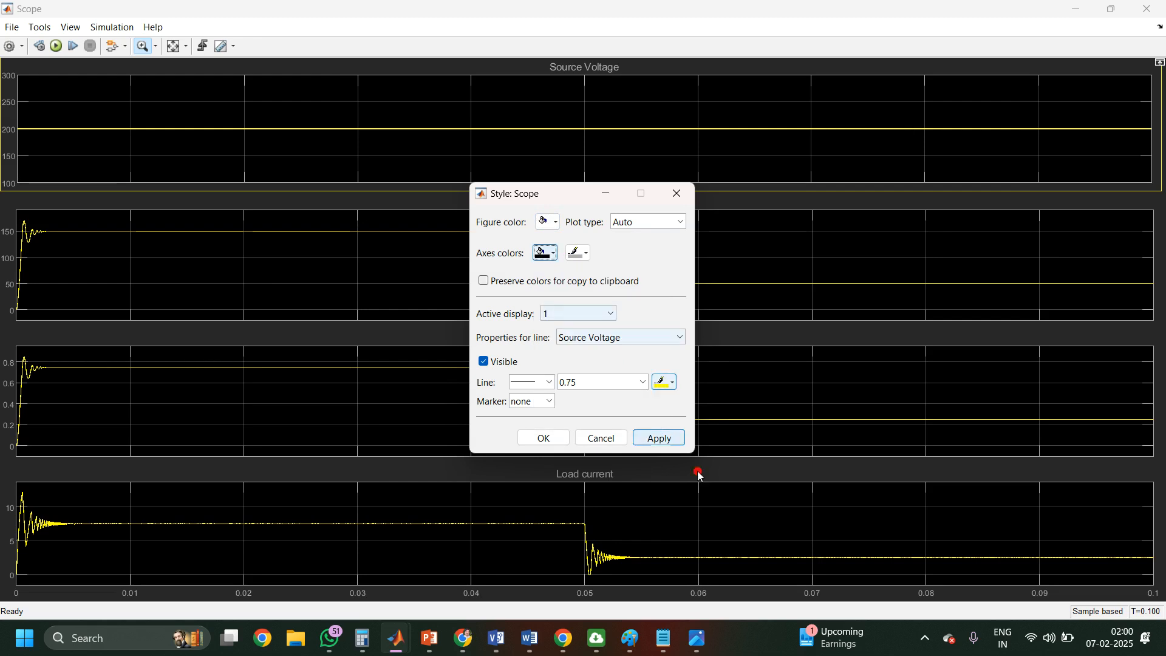
{"action": "left_click", "coordinate": [666, 444]}
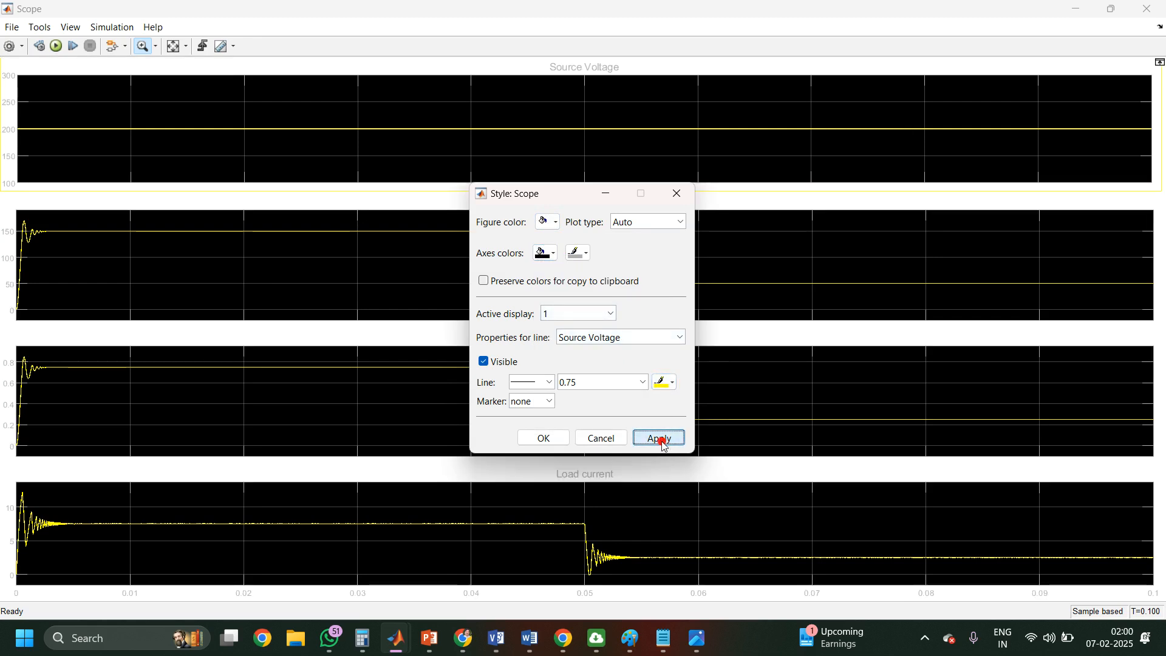
Step: Set the scope's axes background color to white and apply the style
{"action": "left_click", "coordinate": [550, 254]}
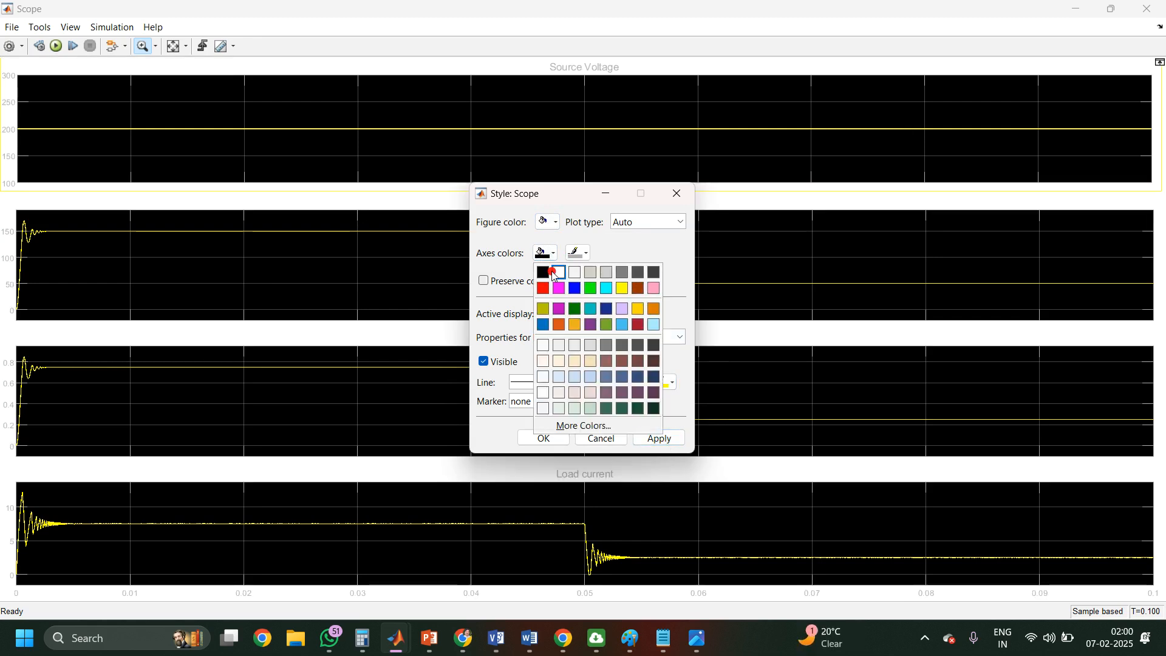
{"action": "left_click", "coordinate": [558, 275]}
{"action": "left_click", "coordinate": [658, 438]}
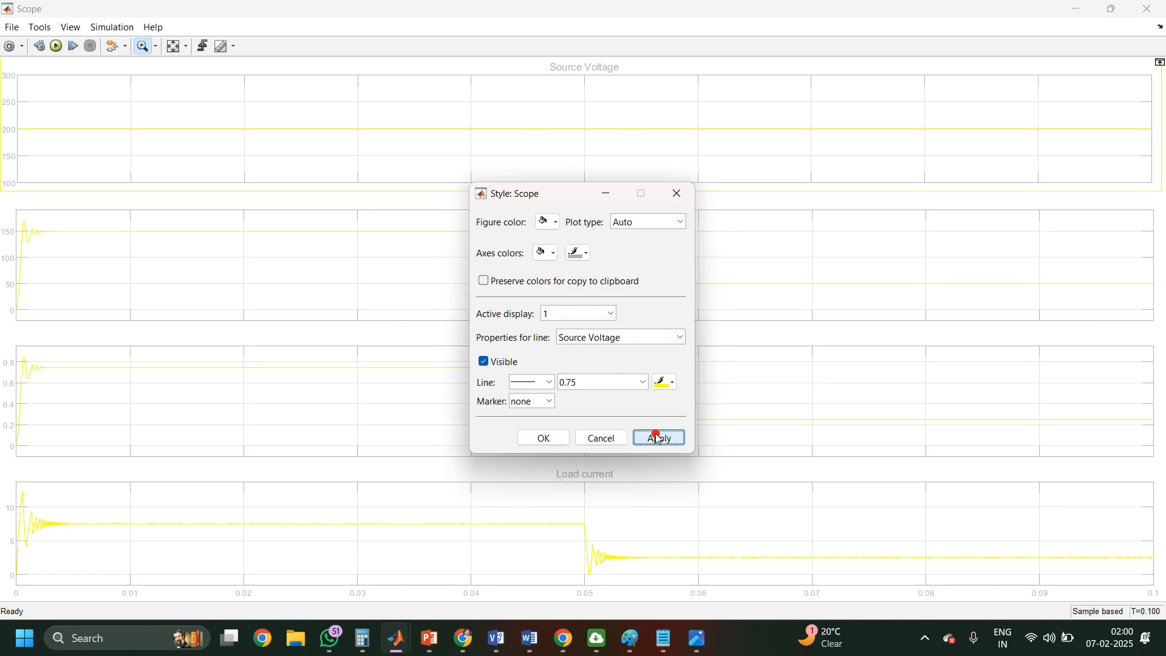
Step: Style the Source Voltage line in black with a width of 2.0 and apply it
{"action": "left_click", "coordinate": [645, 383]}
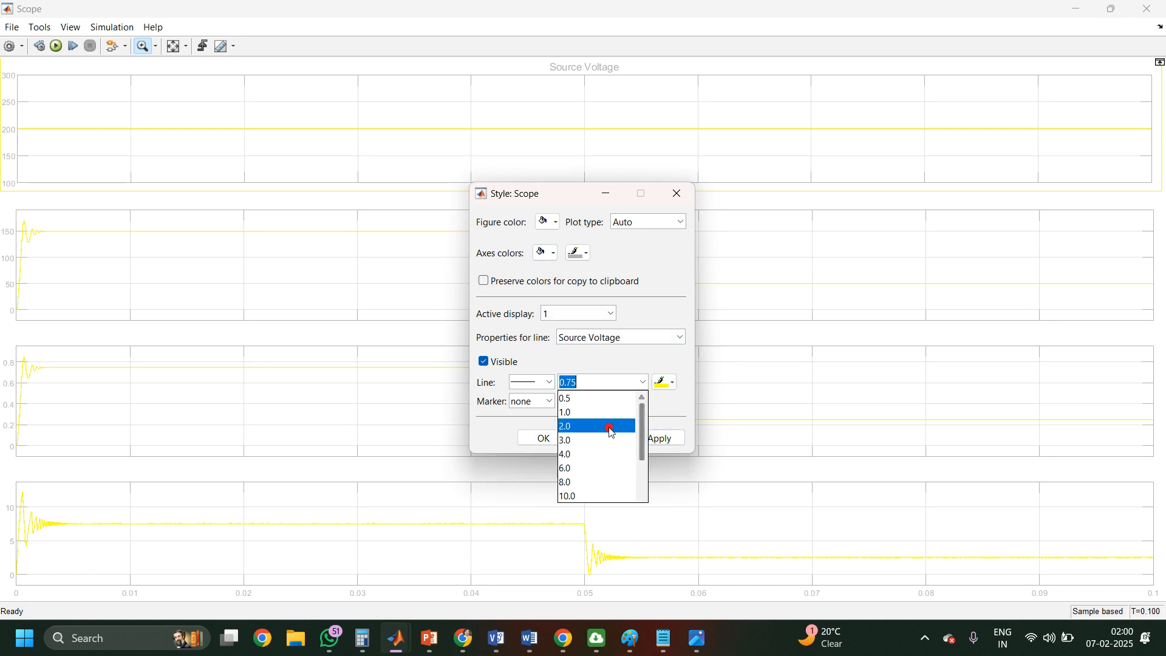
{"action": "left_click", "coordinate": [611, 426]}
{"action": "left_click", "coordinate": [664, 382]}
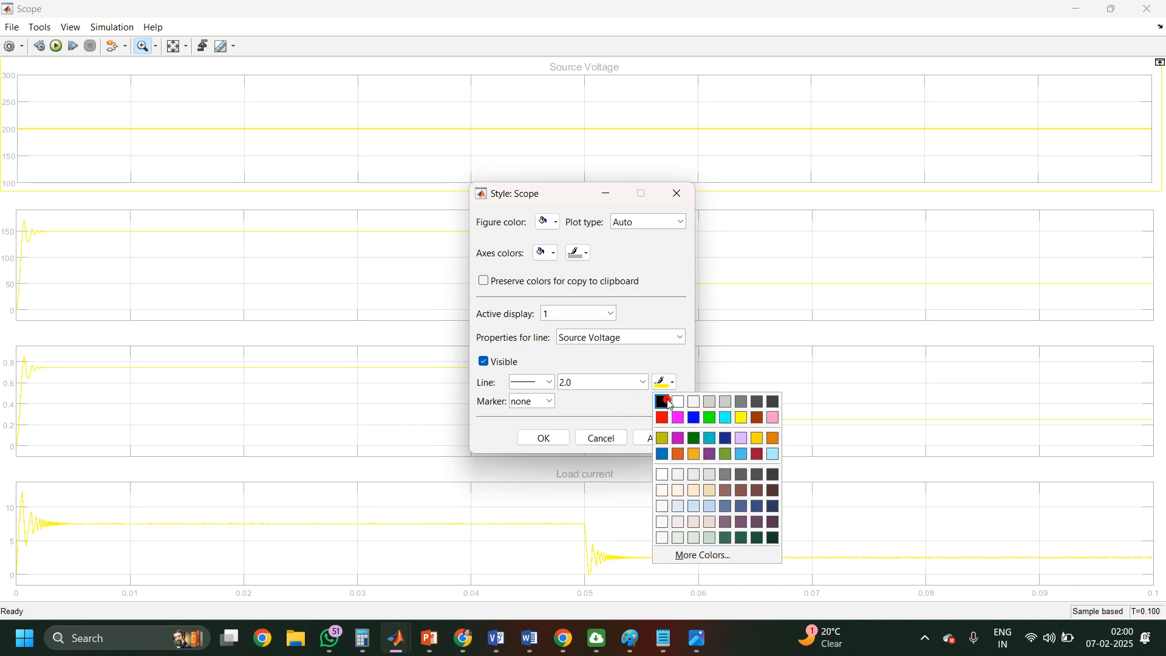
{"action": "left_click", "coordinate": [668, 402]}
{"action": "left_click", "coordinate": [661, 438]}
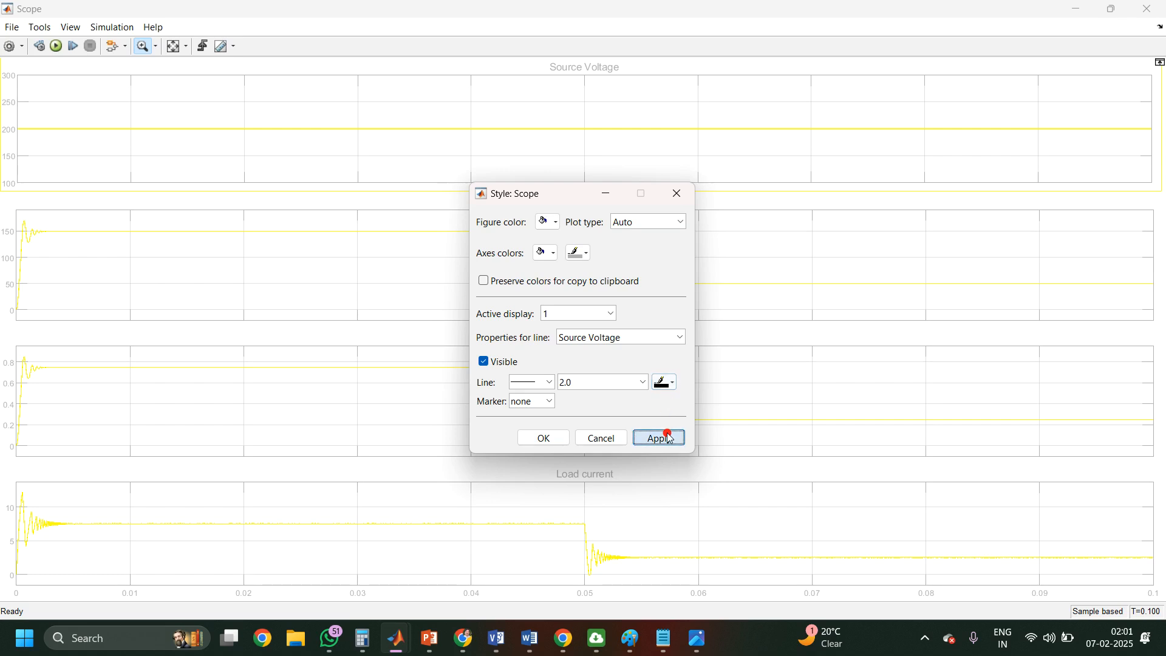
{"action": "left_click", "coordinate": [259, 232]}
{"action": "left_click", "coordinate": [258, 232]}
{"action": "right_click", "coordinate": [252, 245]}
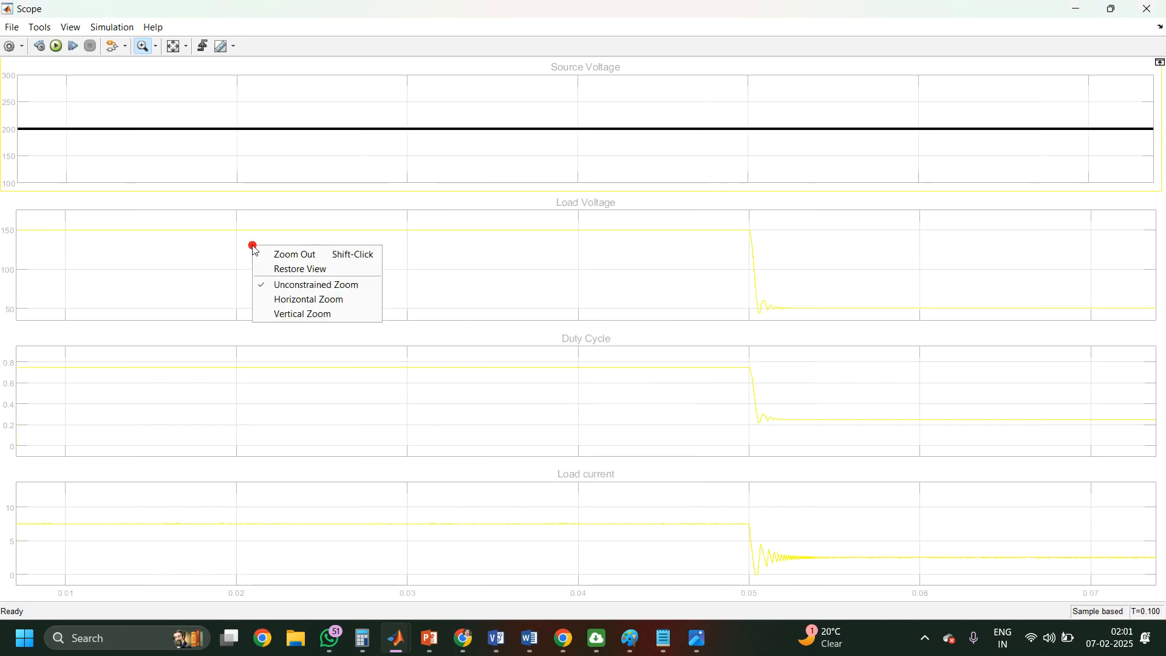
{"action": "left_click", "coordinate": [172, 268]}
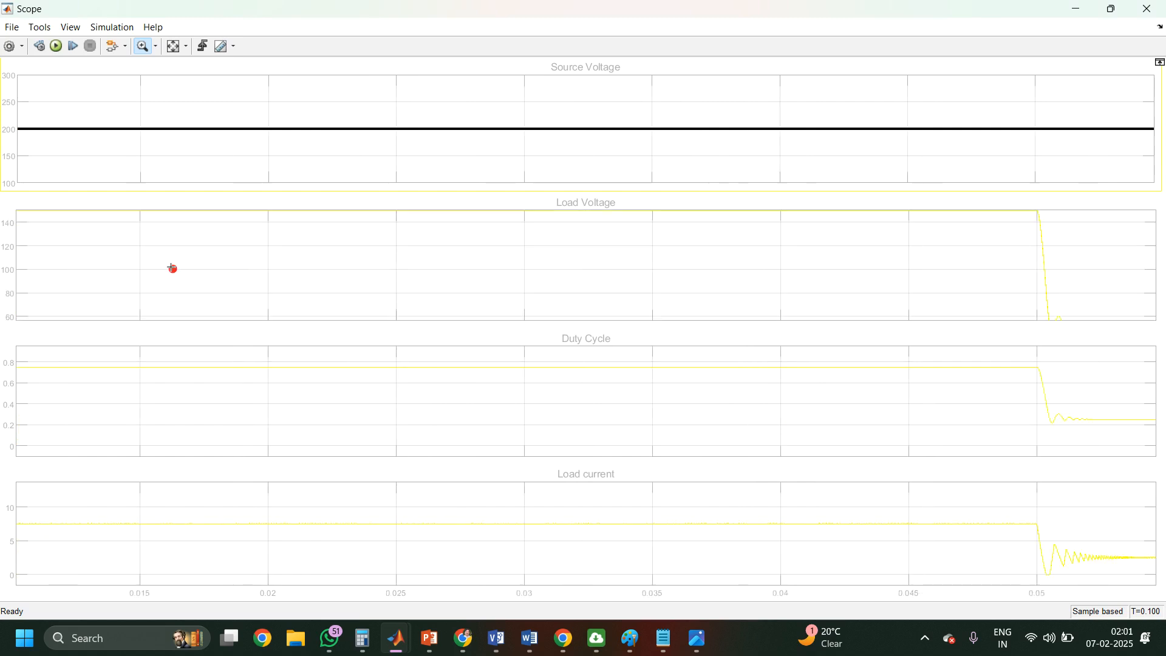
{"action": "left_click", "coordinate": [175, 46]}
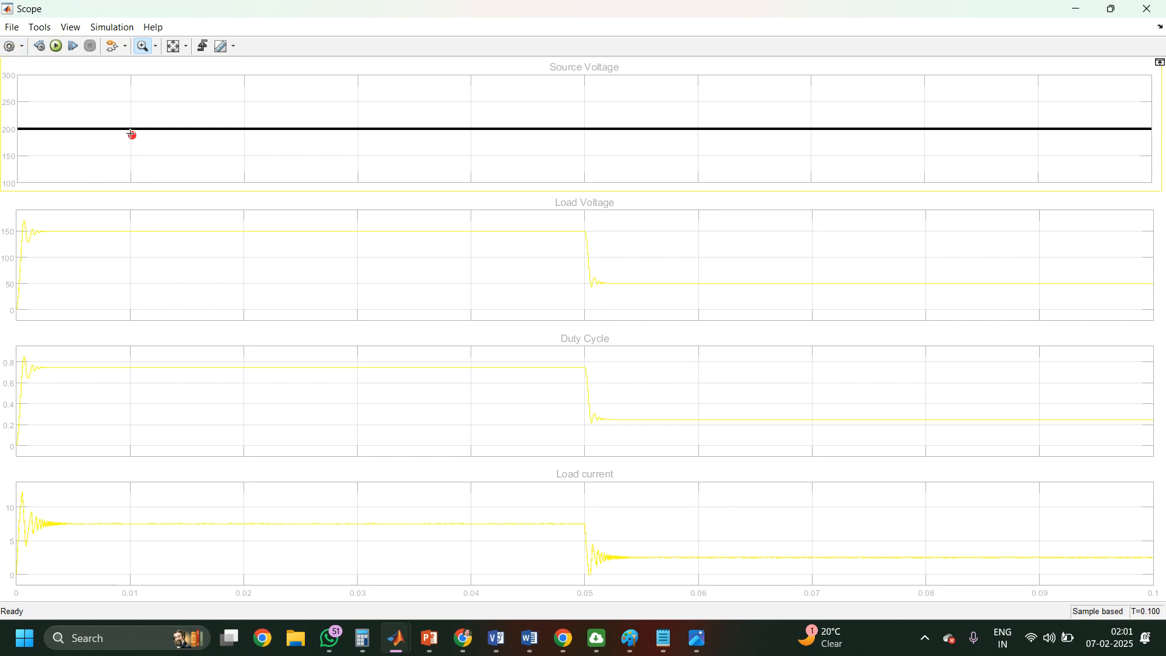
{"action": "left_click", "coordinate": [157, 48]}
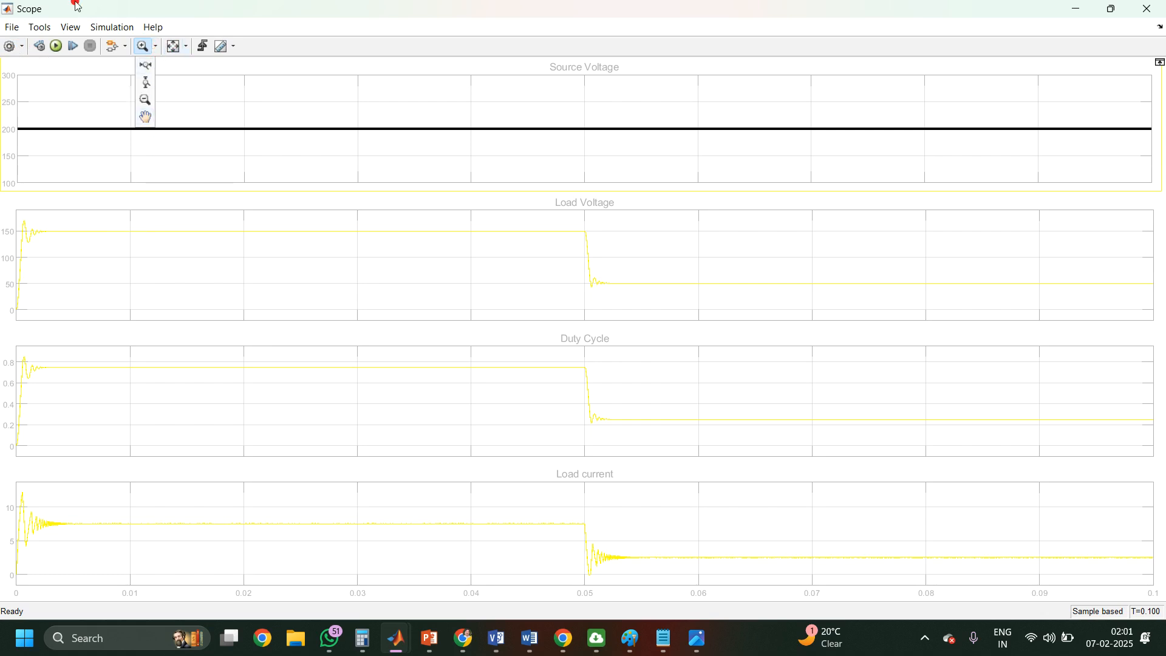
{"action": "left_click", "coordinate": [71, 27]}
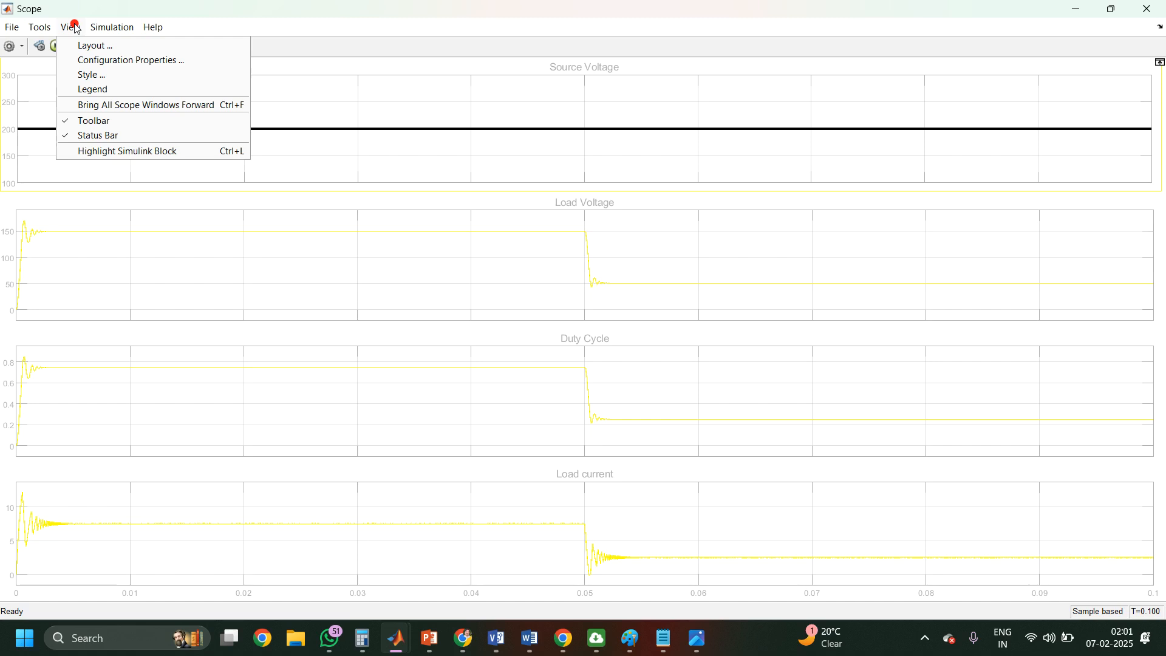
{"action": "left_click", "coordinate": [88, 75]}
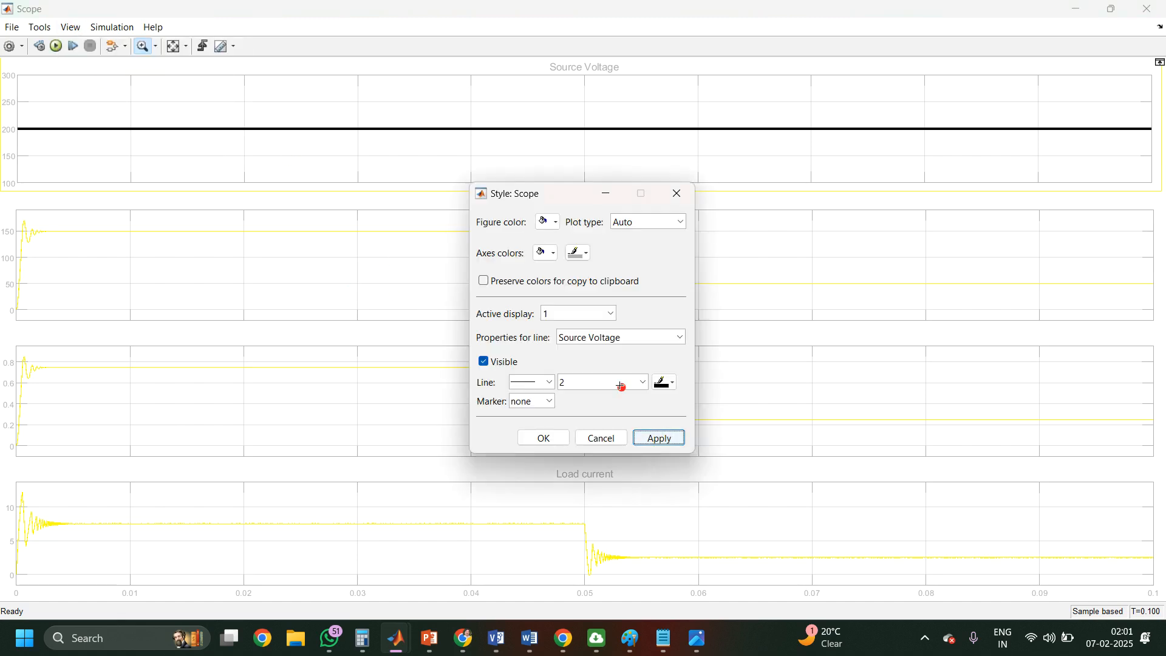
{"action": "left_click", "coordinate": [297, 303]}
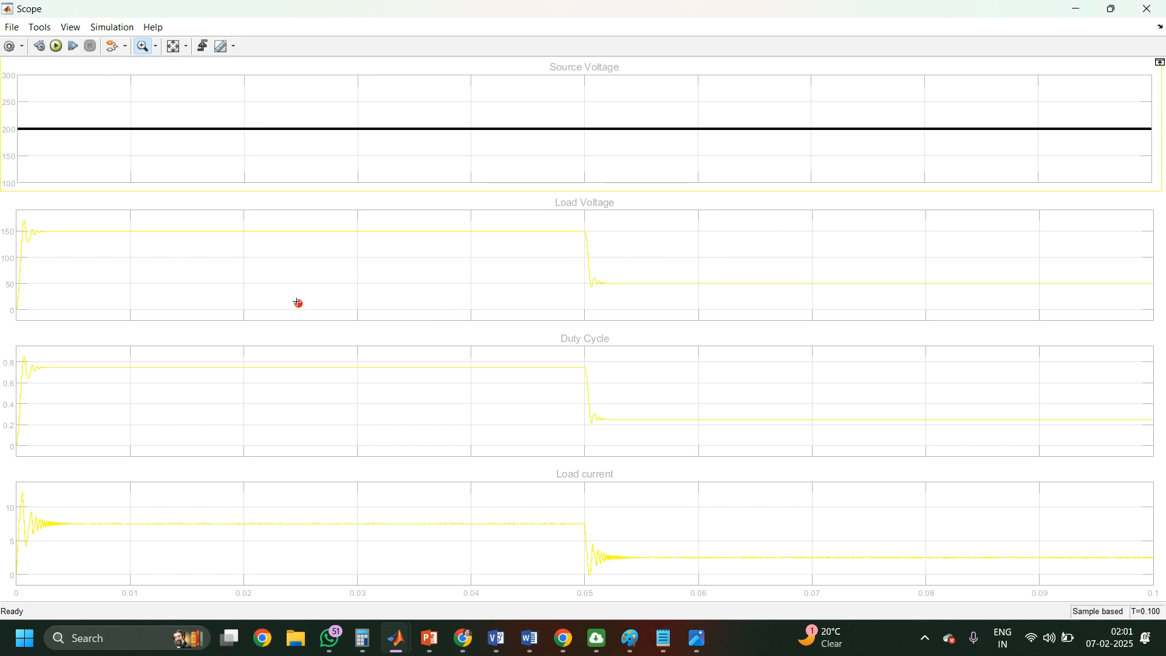
{"action": "left_click", "coordinate": [297, 303]}
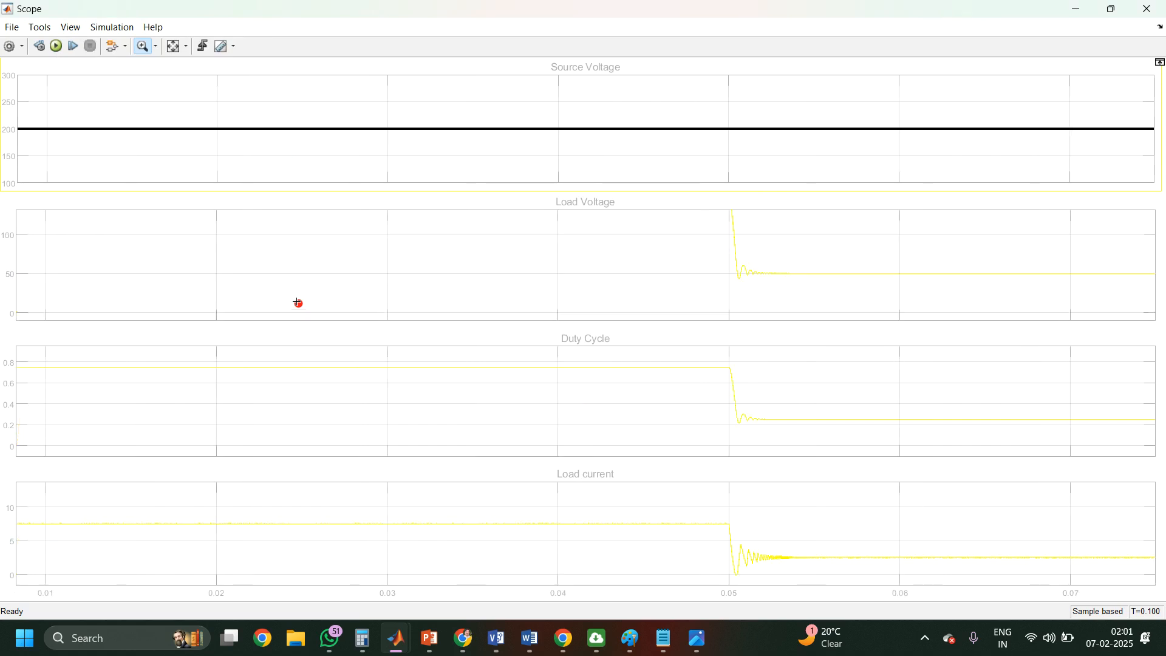
{"action": "left_click", "coordinate": [185, 49]}
{"action": "left_click", "coordinate": [185, 49]}
{"action": "left_click", "coordinate": [13, 48]}
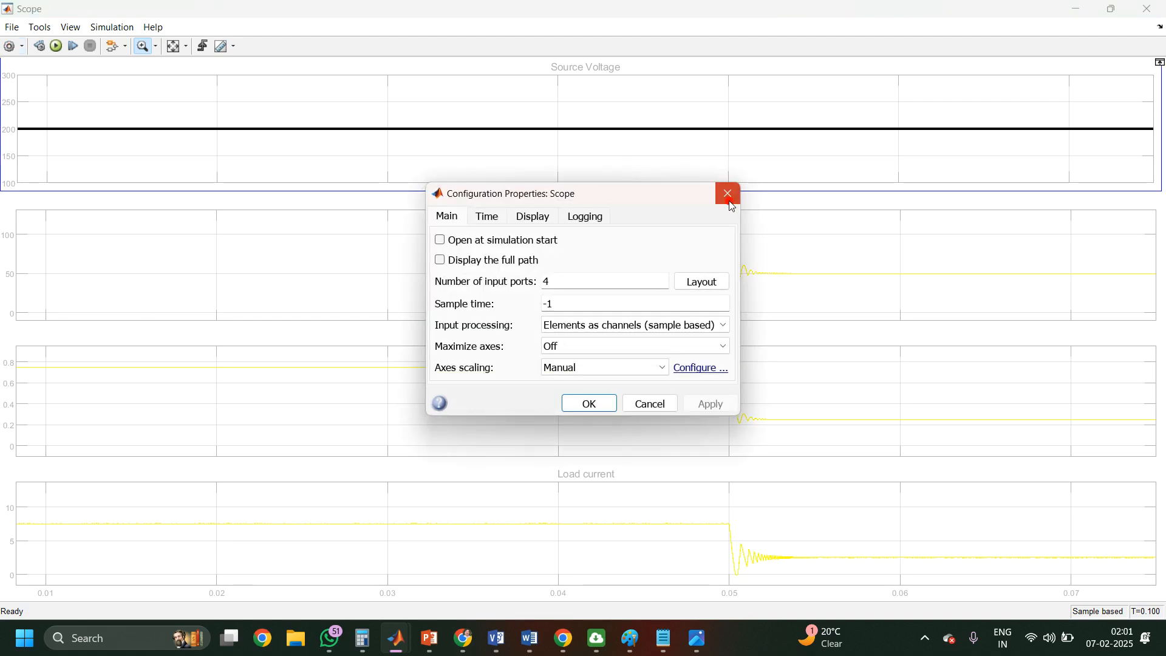
{"action": "left_click", "coordinate": [728, 193]}
{"action": "right_click", "coordinate": [450, 268]}
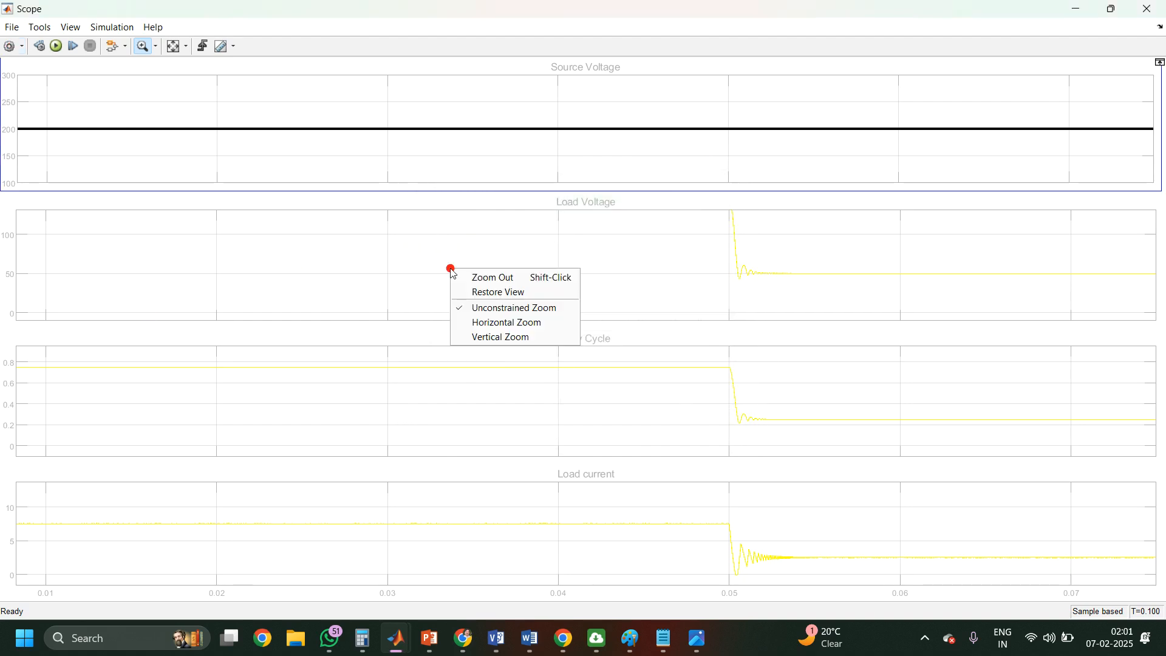
{"action": "left_click", "coordinate": [281, 251]}
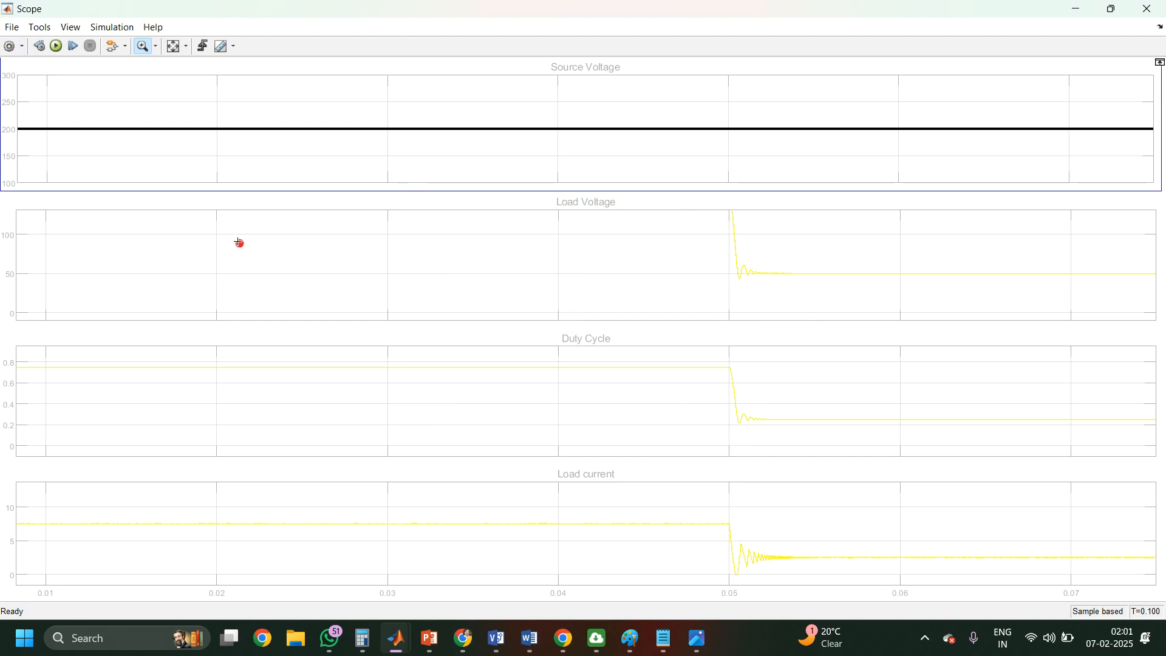
{"action": "left_click", "coordinate": [200, 242]}
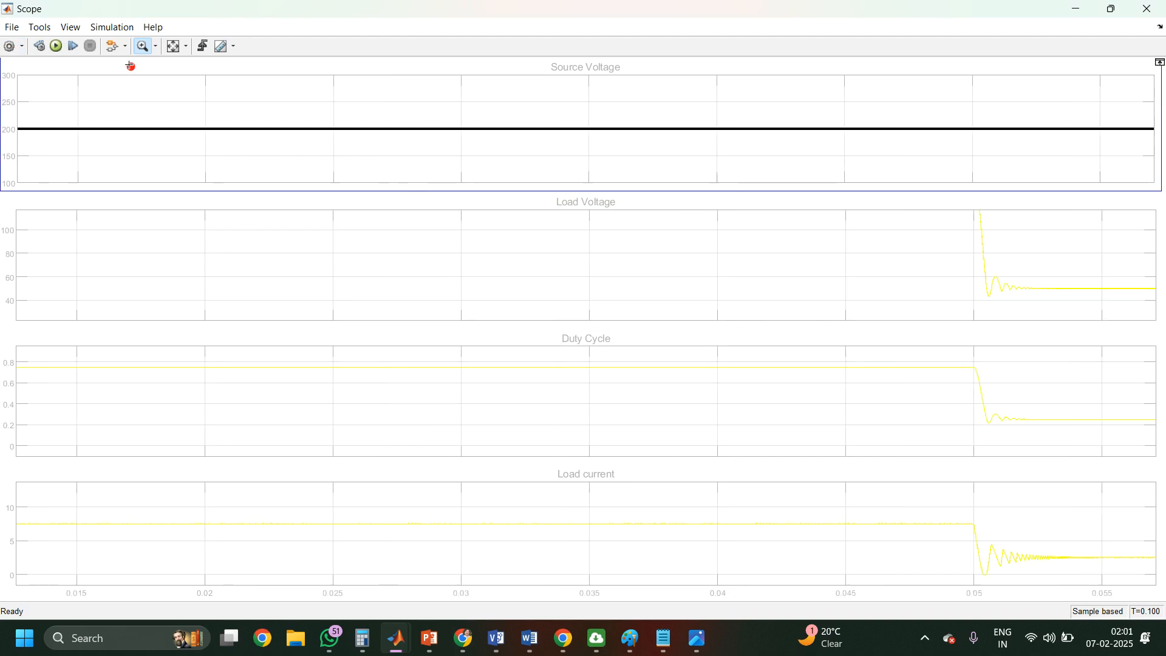
{"action": "left_click", "coordinate": [174, 46]}
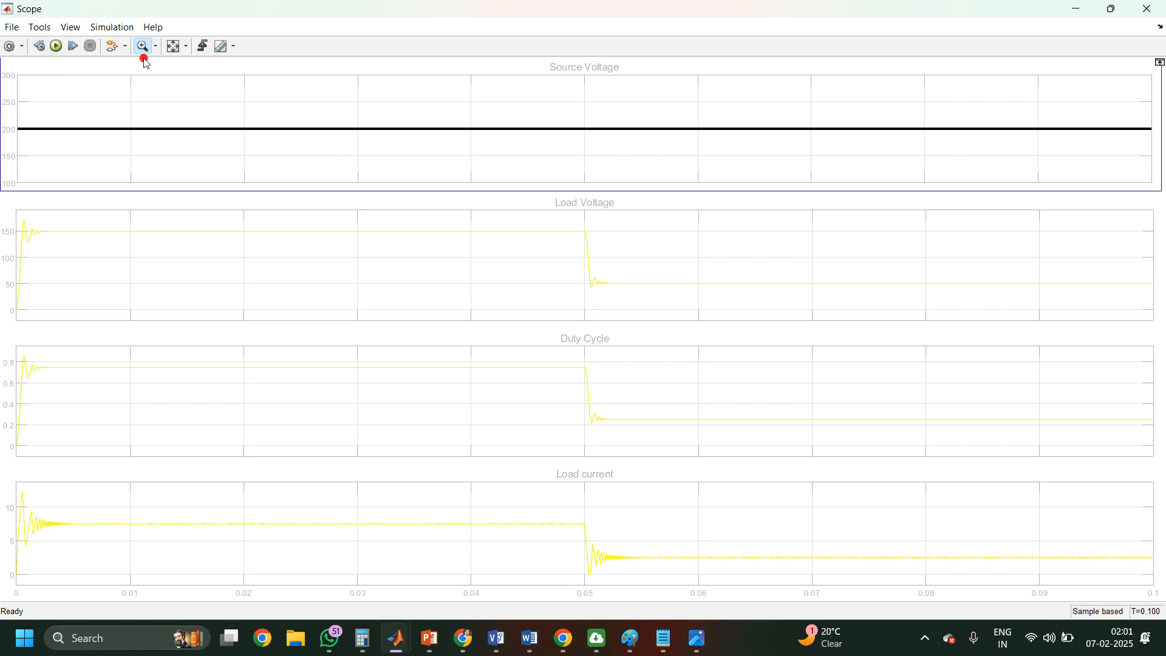
Step: Print the scope plots to a MATLAB figure and open the figure's Property Editor
{"action": "left_click", "coordinate": [11, 27]}
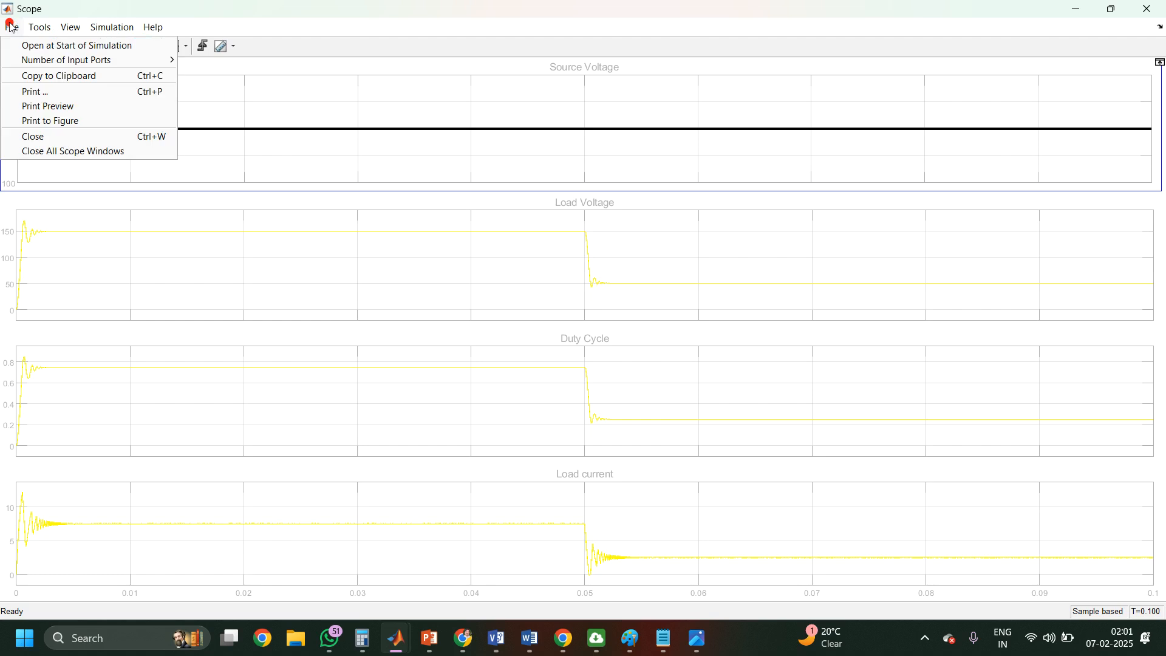
{"action": "left_click", "coordinate": [51, 122]}
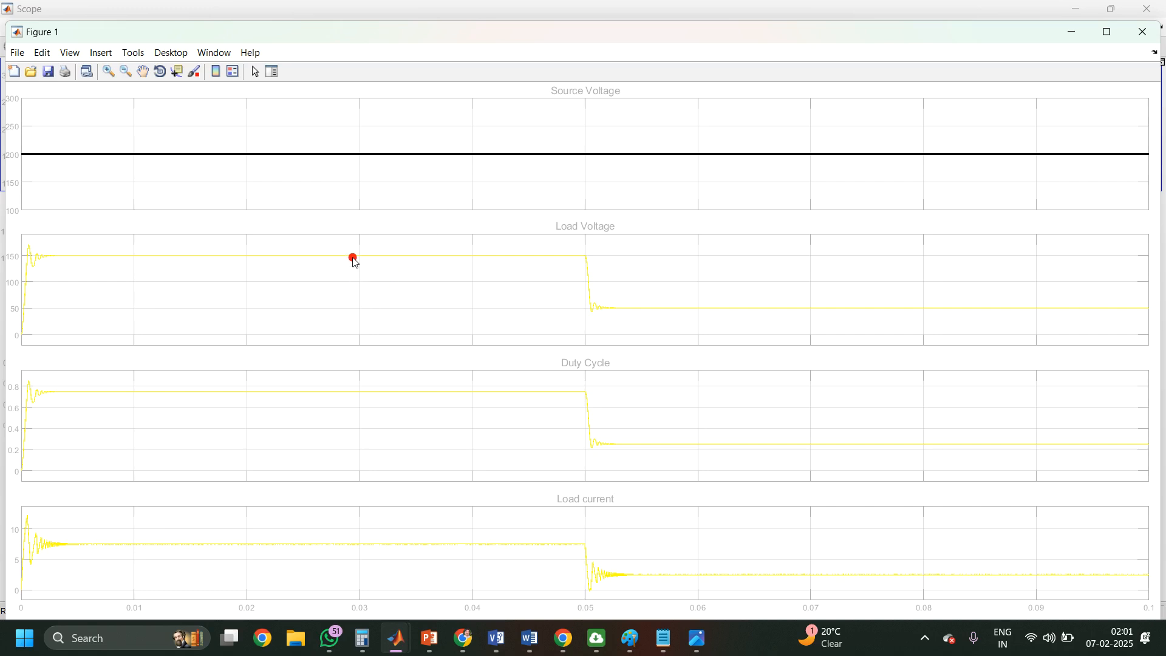
{"action": "left_click", "coordinate": [144, 56]}
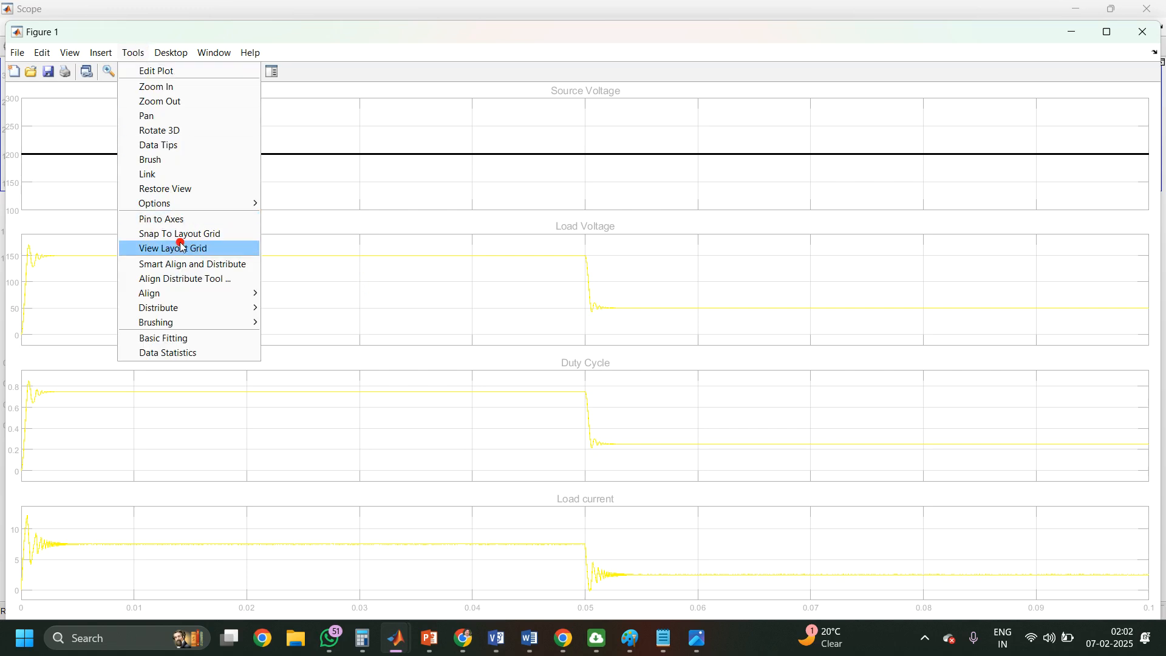
{"action": "left_click", "coordinate": [161, 76]}
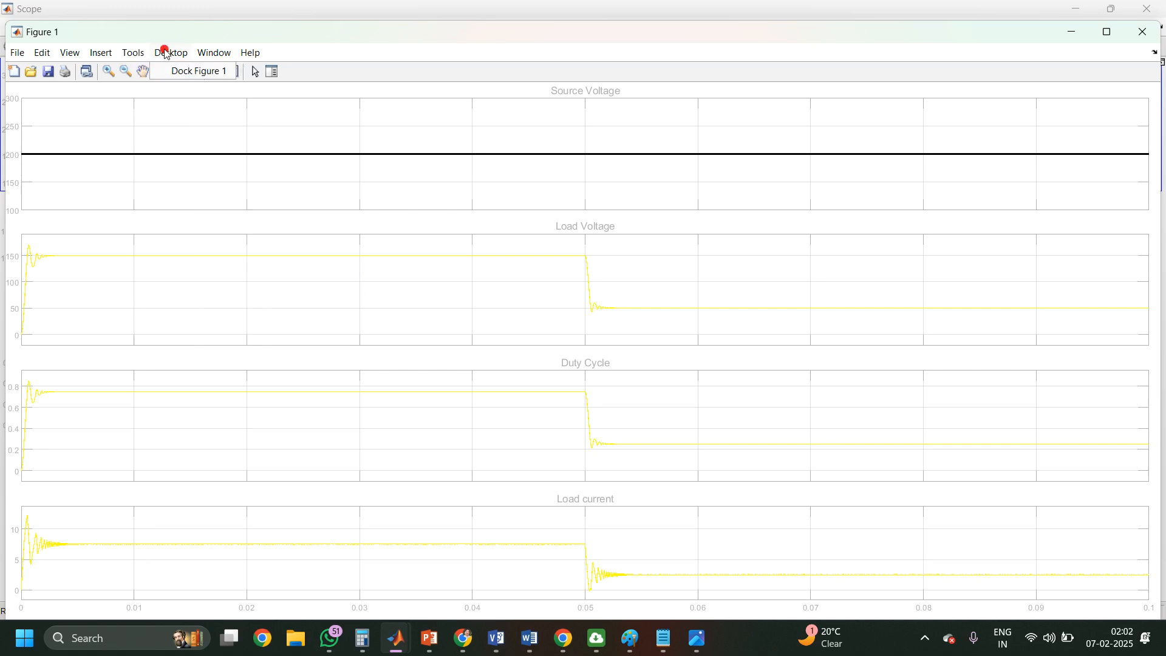
{"action": "left_click", "coordinate": [133, 53]}
{"action": "mouse_move", "coordinate": [111, 59]}
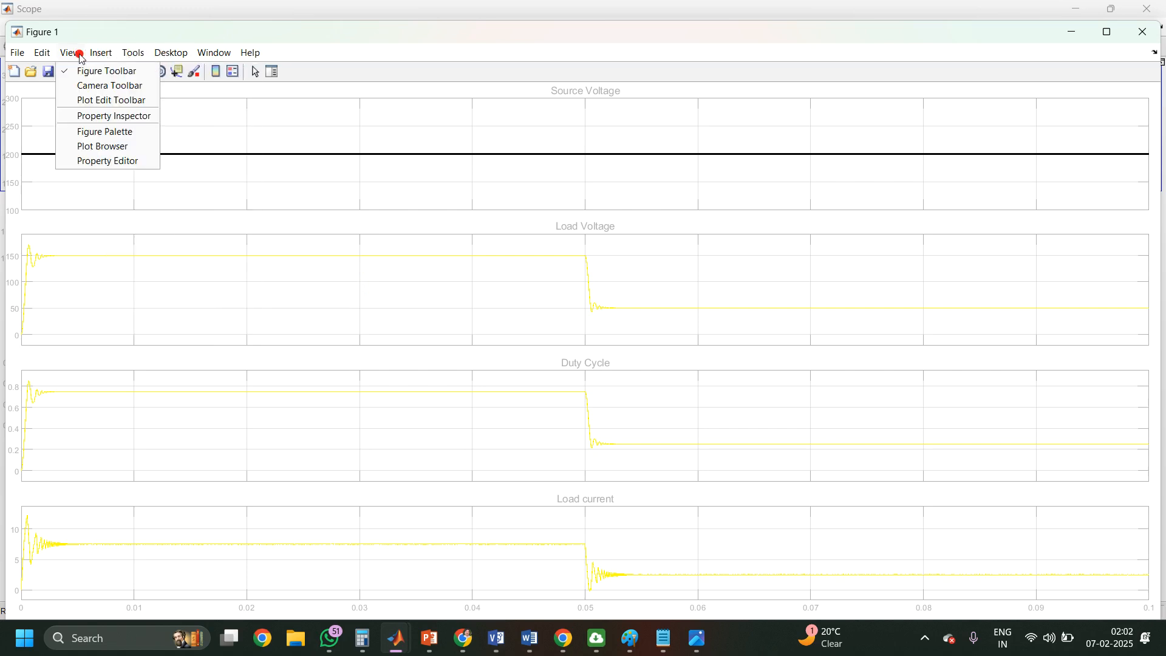
{"action": "left_click", "coordinate": [91, 160]}
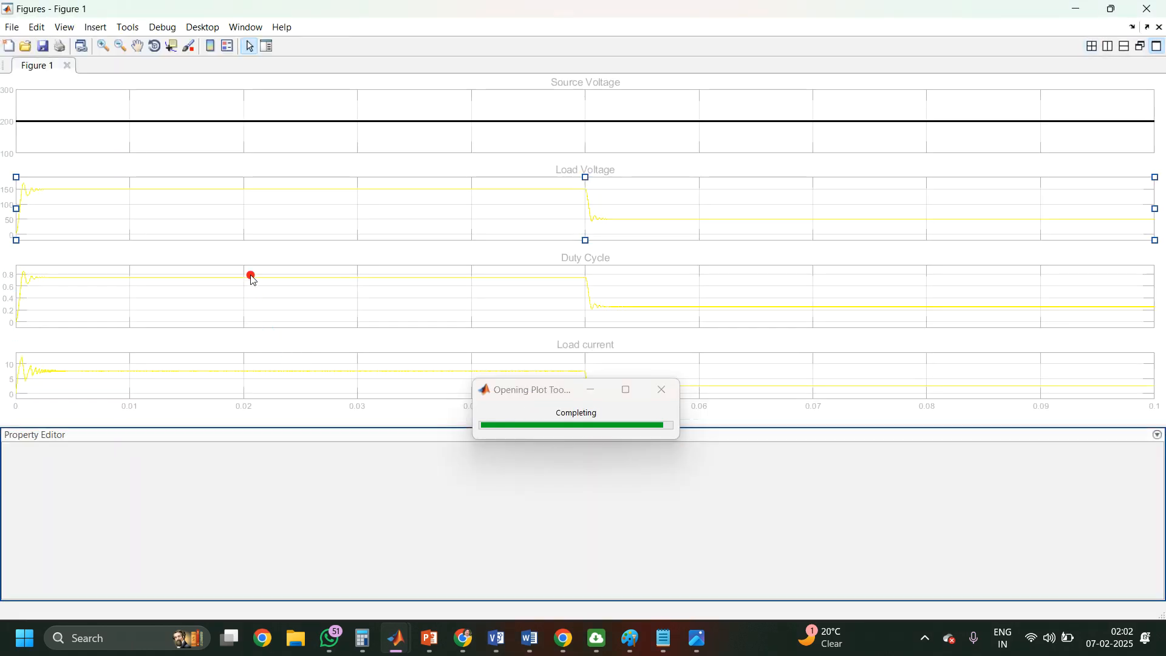
Step: Set the figure's Load Voltage line color to black and its line width to 2.0
{"action": "double_click", "coordinate": [196, 193]}
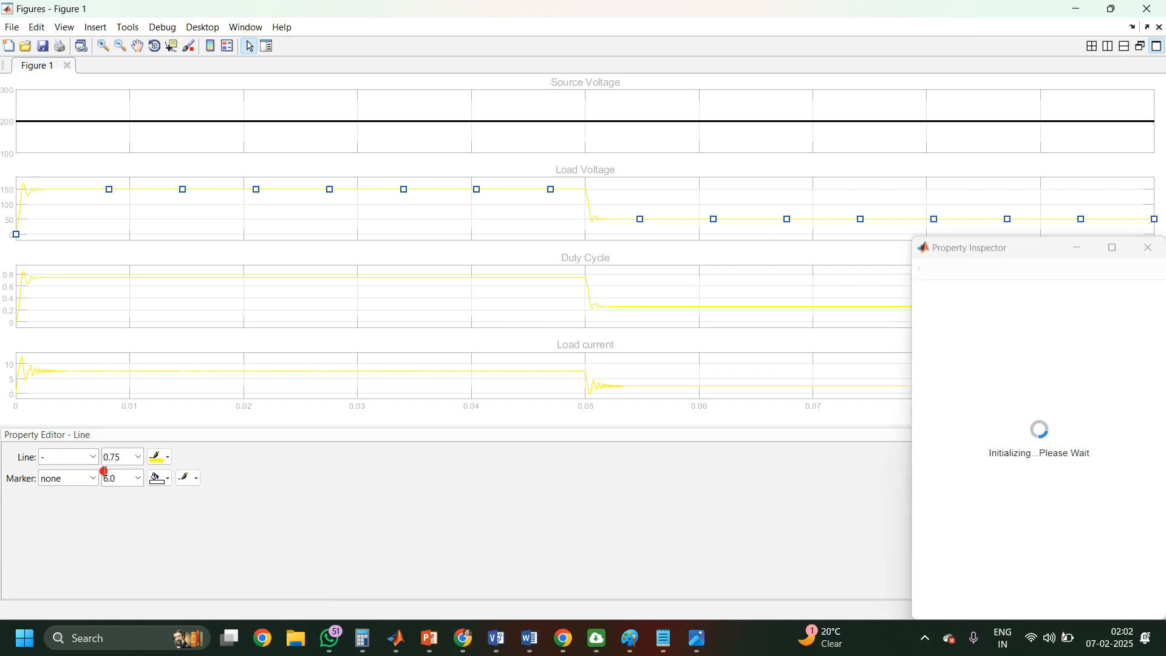
{"action": "left_click", "coordinate": [139, 457]}
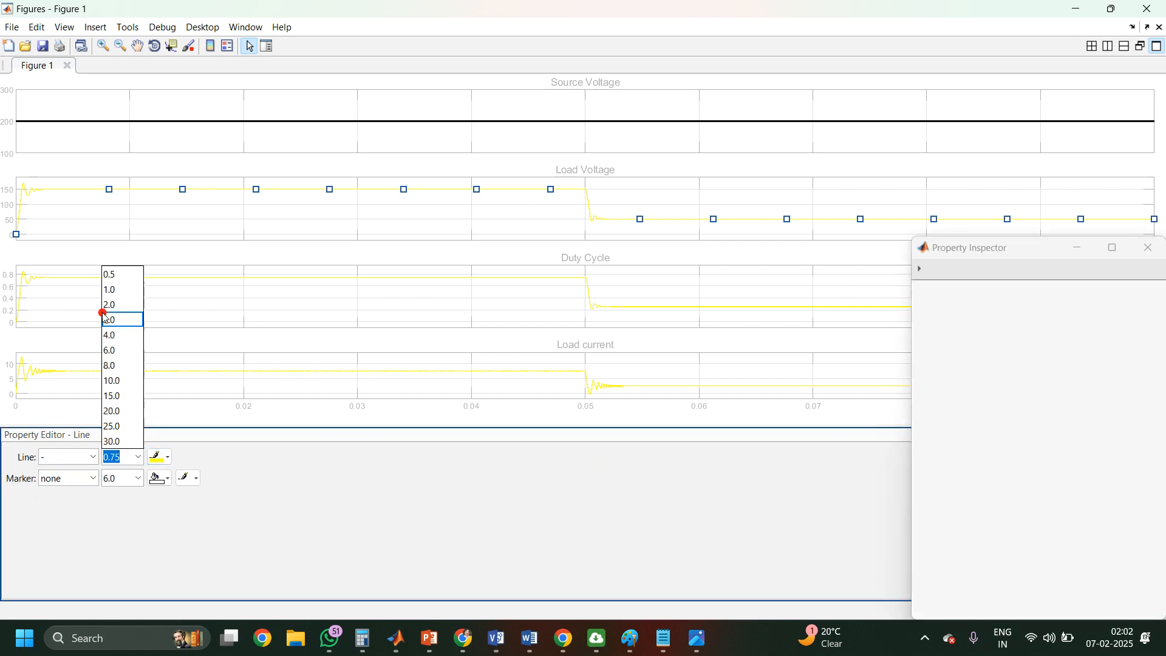
{"action": "left_click", "coordinate": [163, 455]}
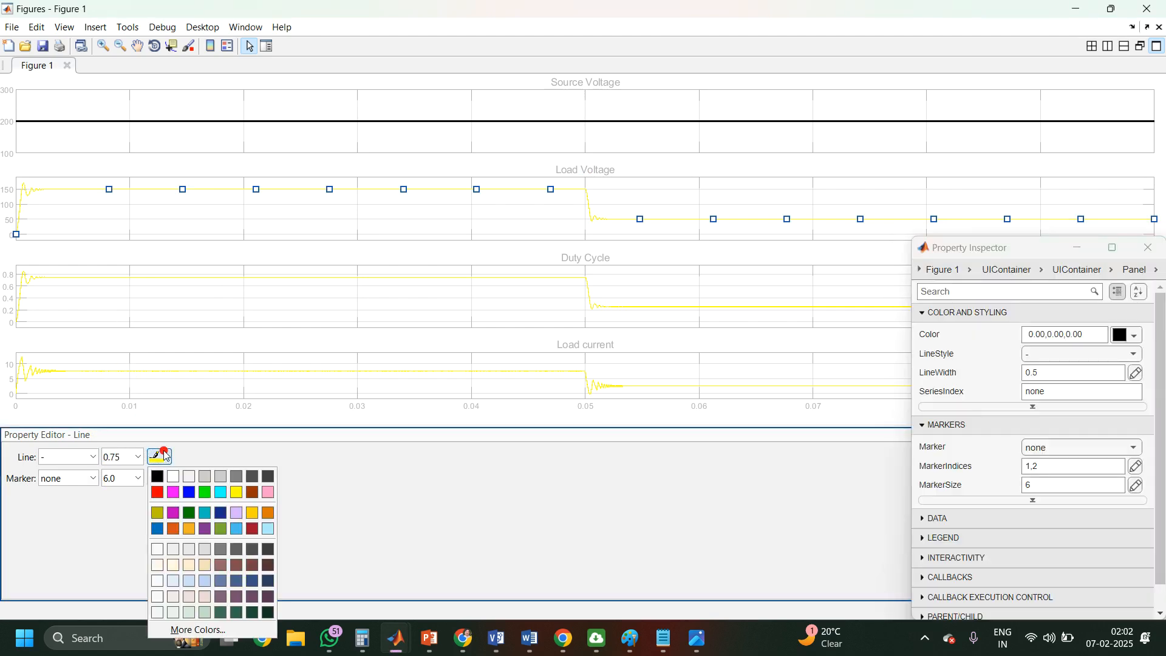
{"action": "left_click", "coordinate": [158, 471]}
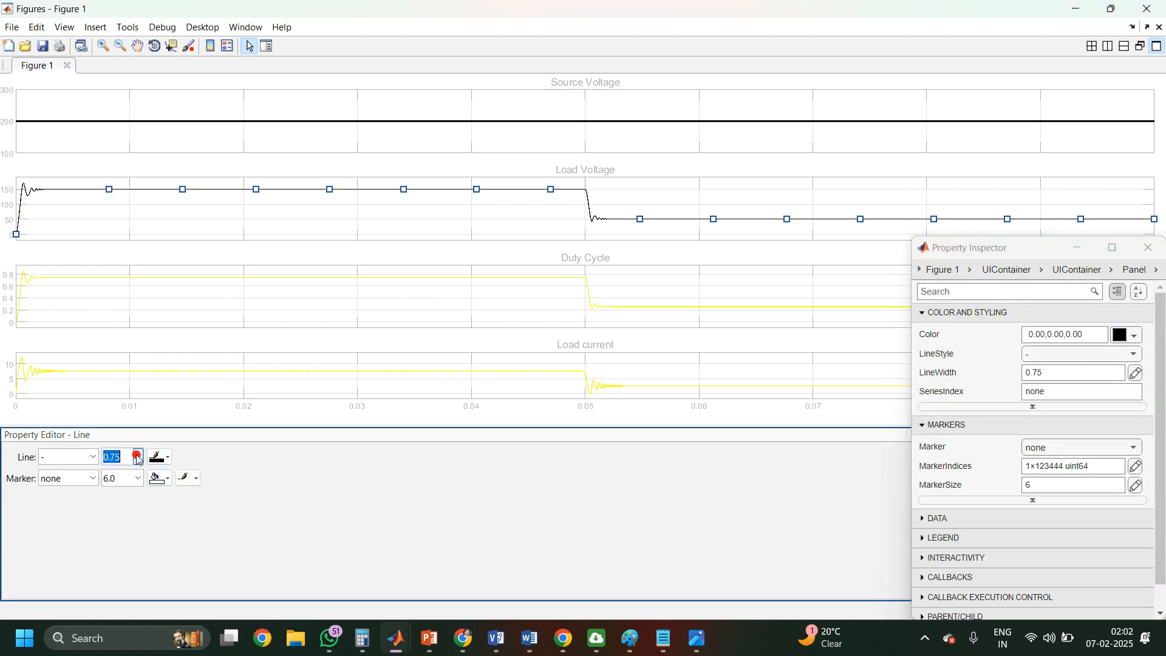
{"action": "left_click", "coordinate": [138, 457]}
{"action": "left_click", "coordinate": [108, 305]}
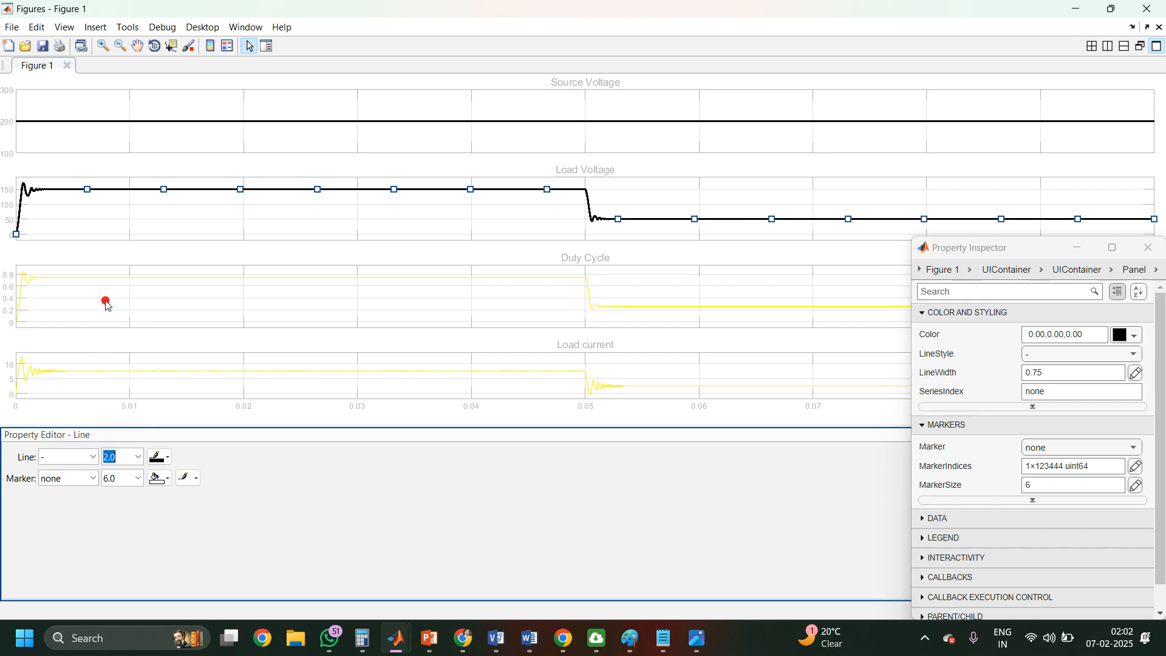
Step: Set the figure's Duty Cycle line color to black and its line width to 2.0
{"action": "left_click", "coordinate": [105, 275]}
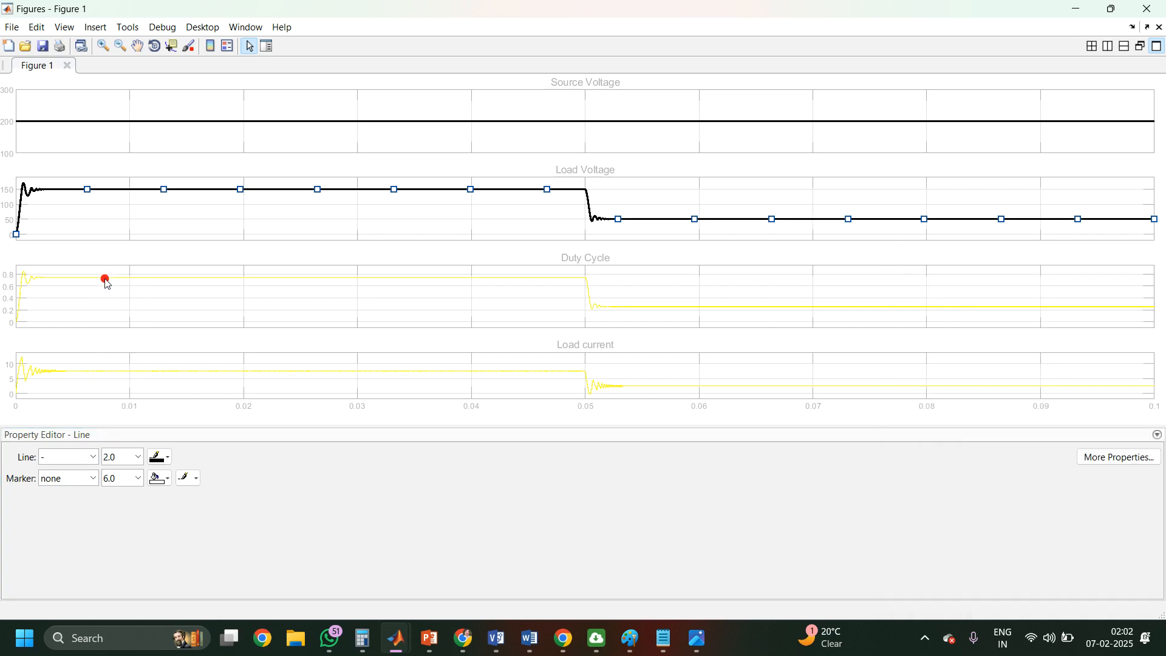
{"action": "double_click", "coordinate": [106, 280]}
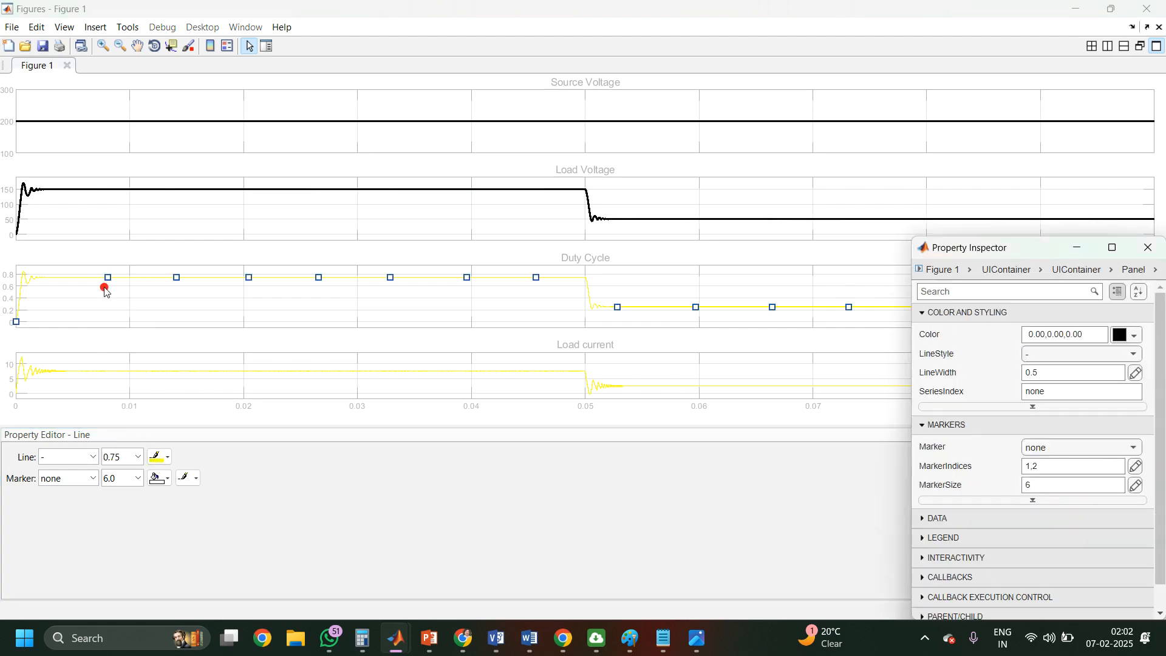
{"action": "left_click", "coordinate": [163, 457]}
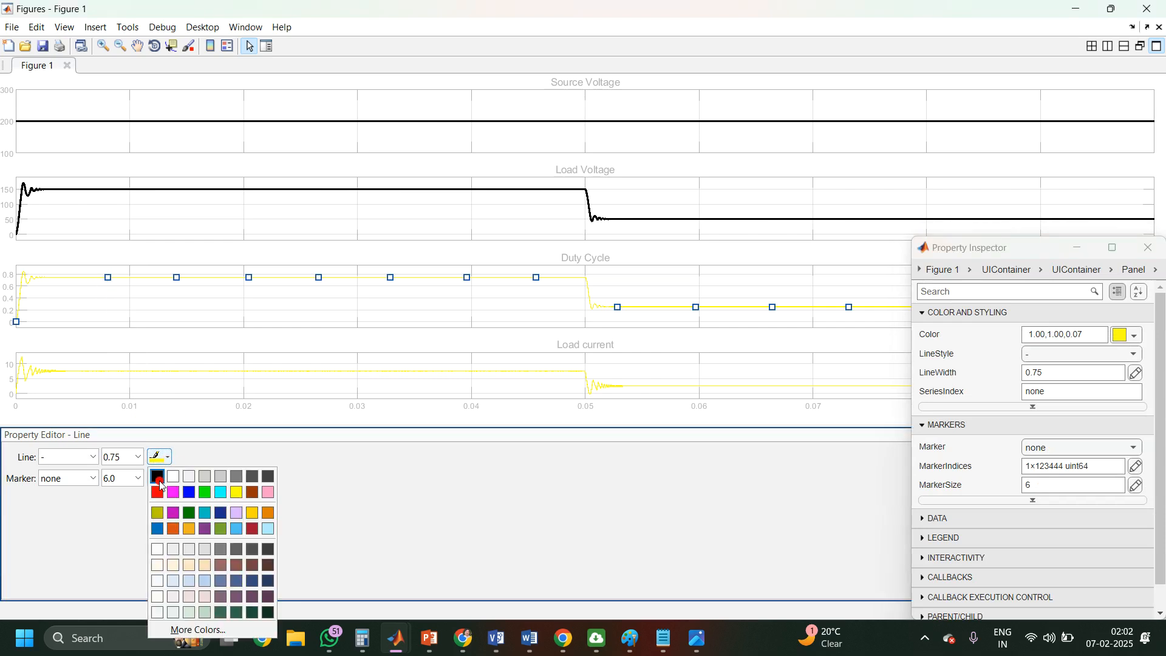
{"action": "left_click", "coordinate": [159, 480]}
{"action": "left_click", "coordinate": [138, 456]}
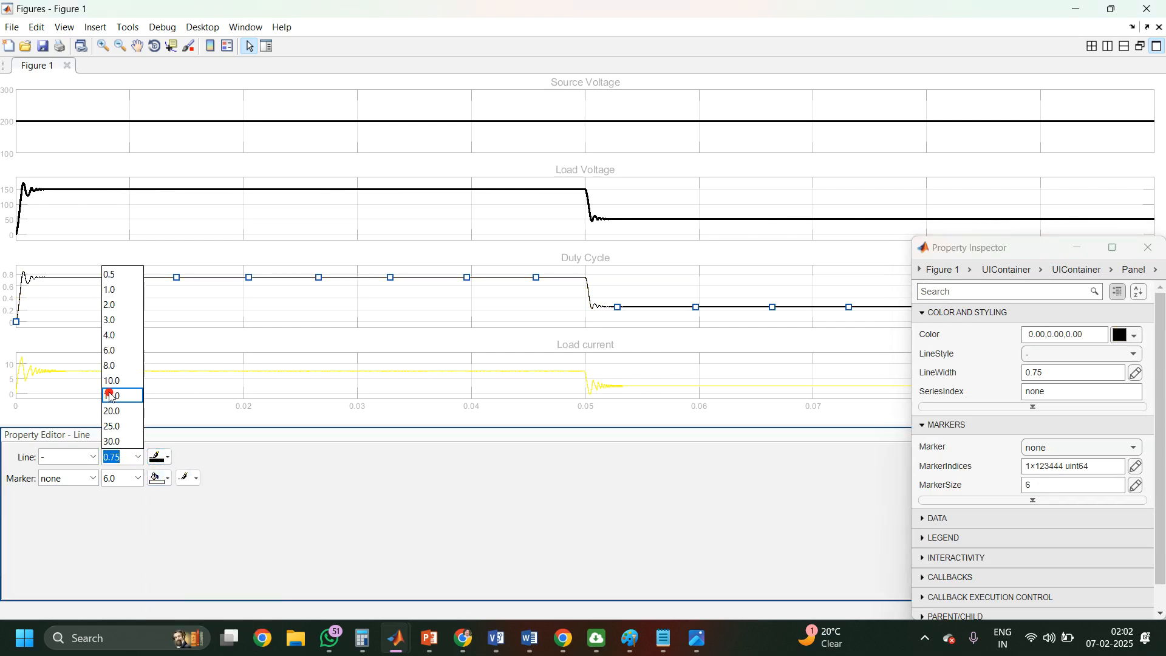
{"action": "left_click", "coordinate": [110, 305]}
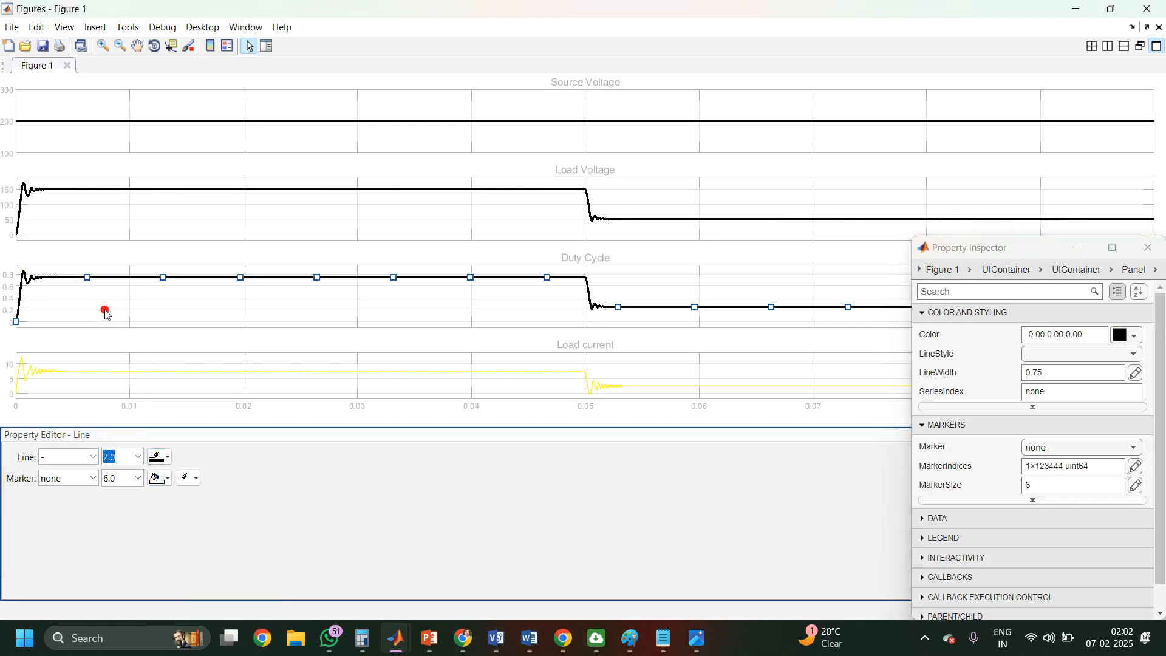
Step: Set the figure's Load current line width to 2.0 and its line color to black
{"action": "left_click", "coordinate": [95, 368]}
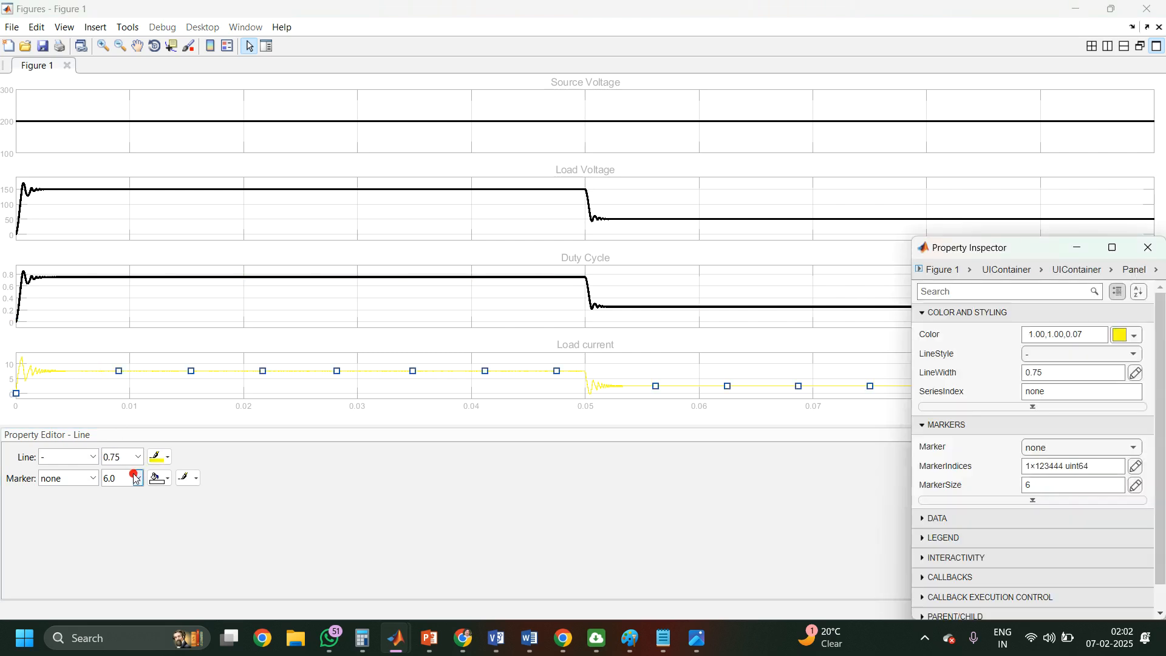
{"action": "left_click", "coordinate": [123, 459]}
{"action": "left_click", "coordinate": [138, 457]}
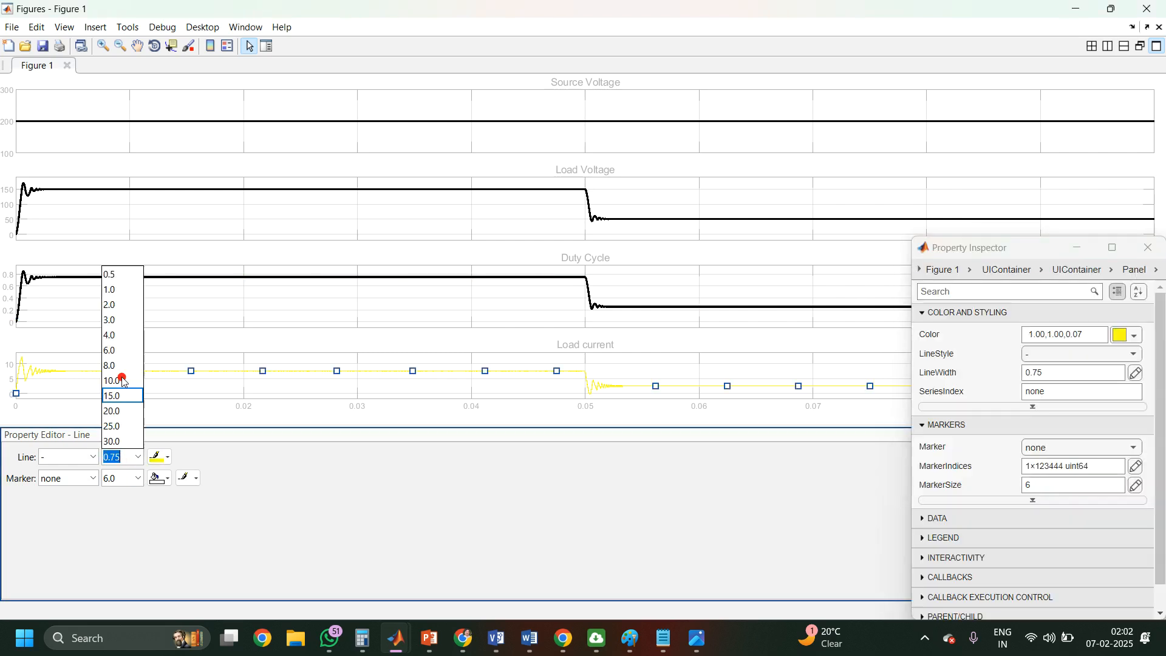
{"action": "left_click", "coordinate": [116, 311]}
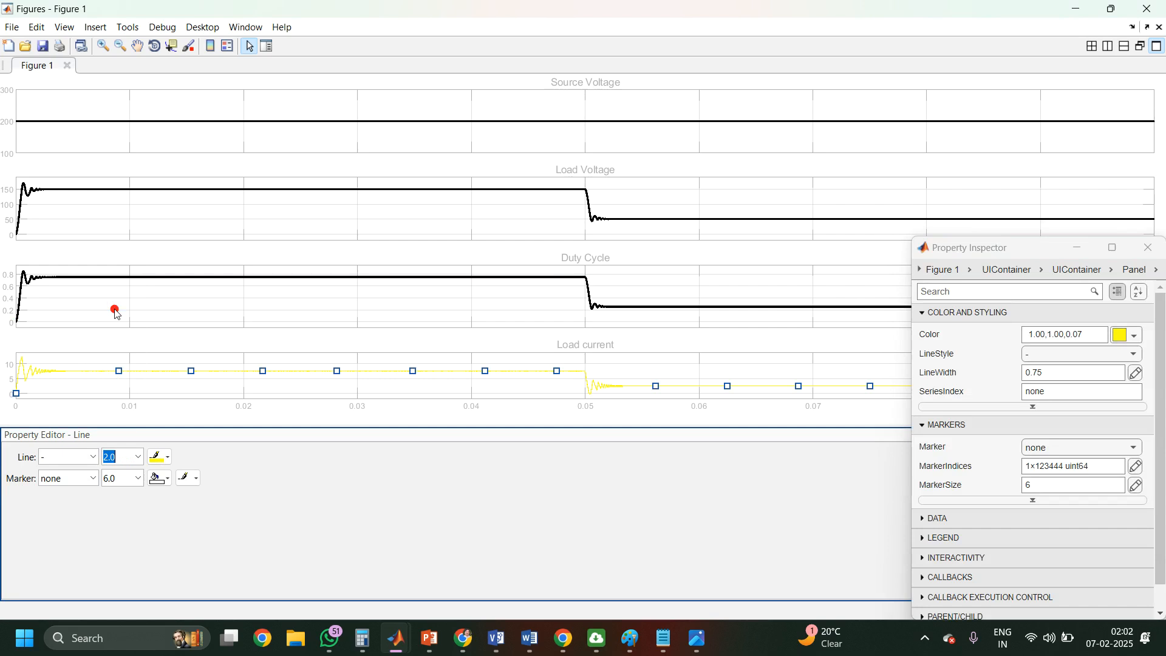
{"action": "left_click", "coordinate": [159, 456]}
{"action": "left_click", "coordinate": [158, 477]}
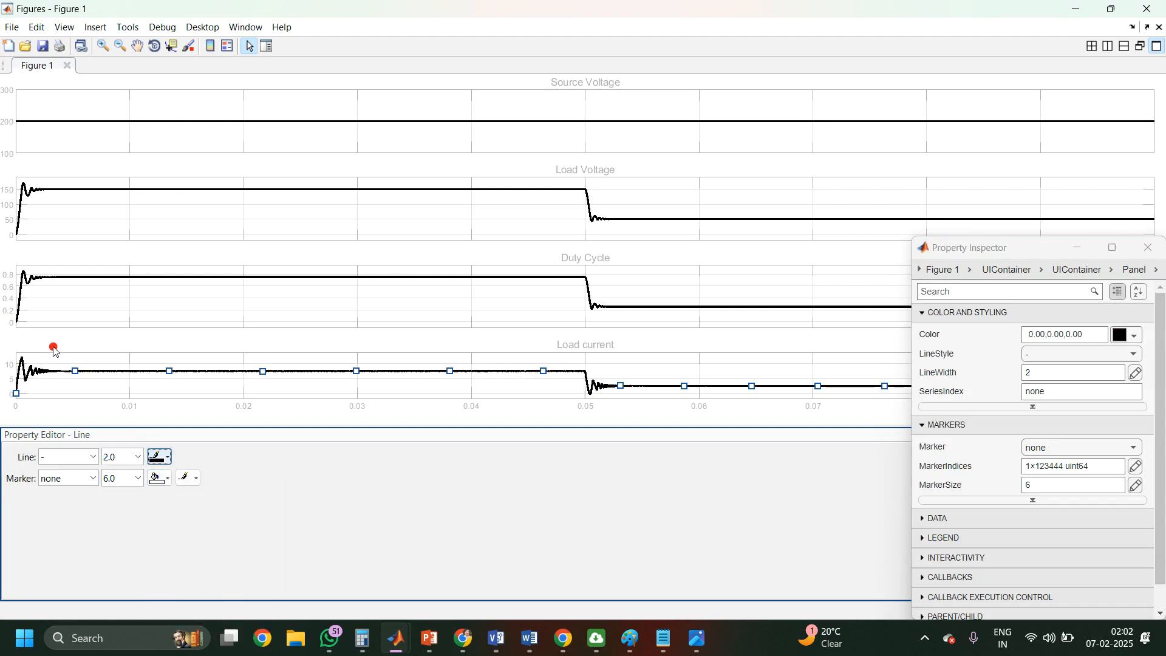
Step: Select the Duty Cycle axes, then close the Property Inspector and the Property Editor
{"action": "double_click", "coordinate": [13, 299]}
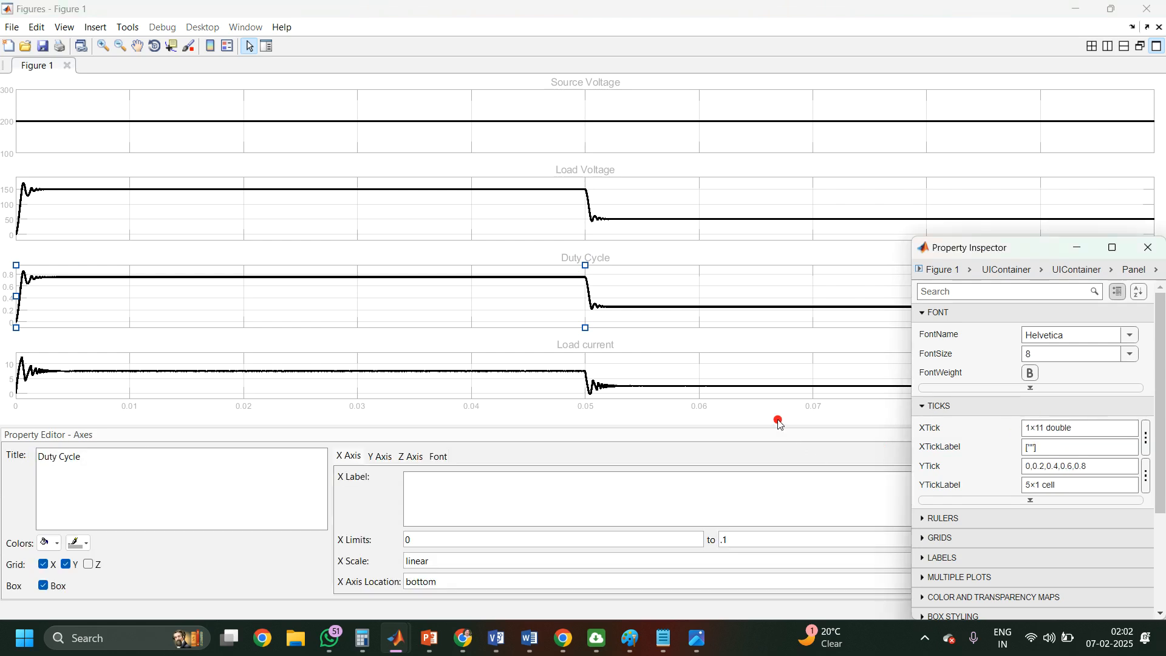
{"action": "left_click", "coordinate": [1148, 248]}
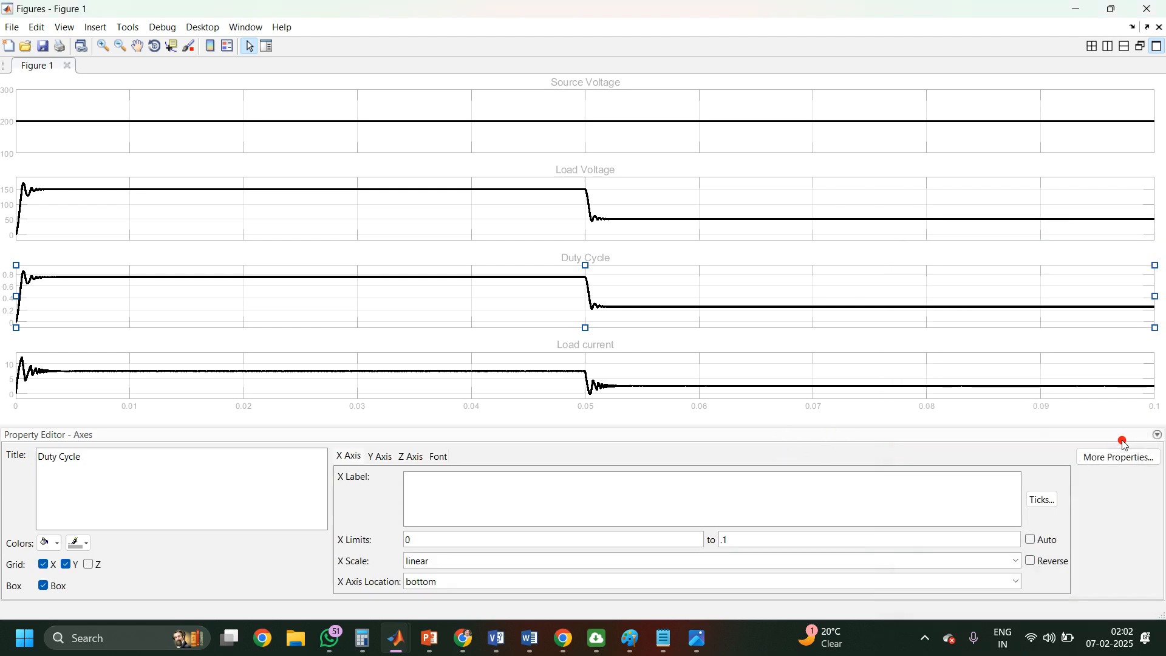
{"action": "left_click", "coordinate": [1160, 435]}
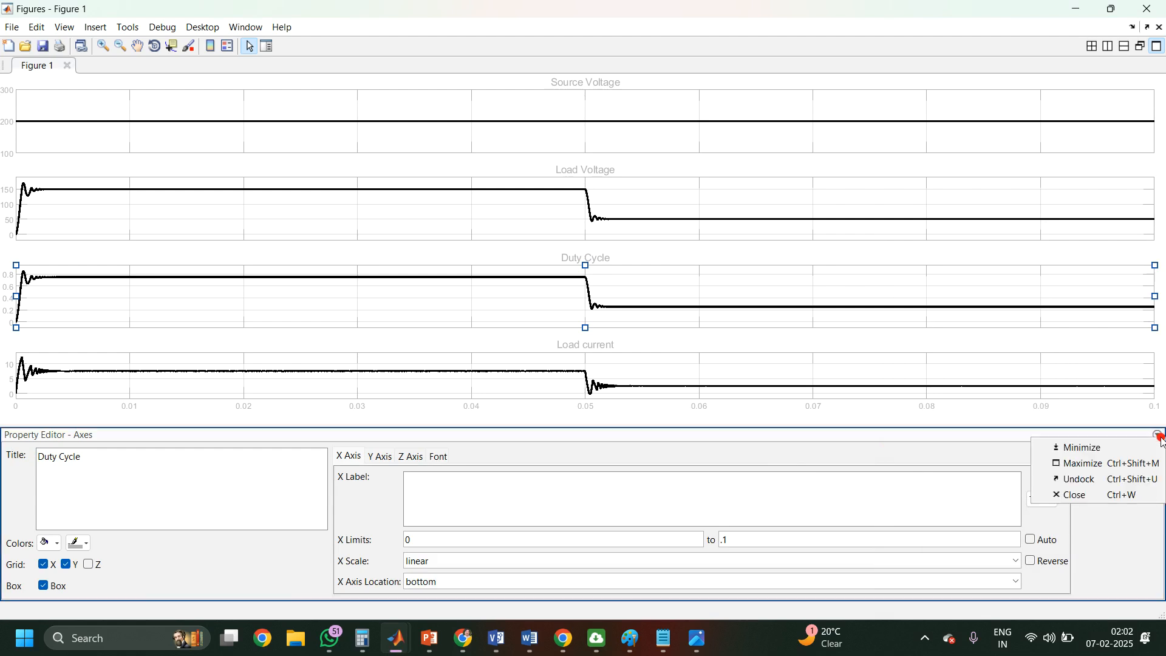
{"action": "left_click", "coordinate": [1080, 495]}
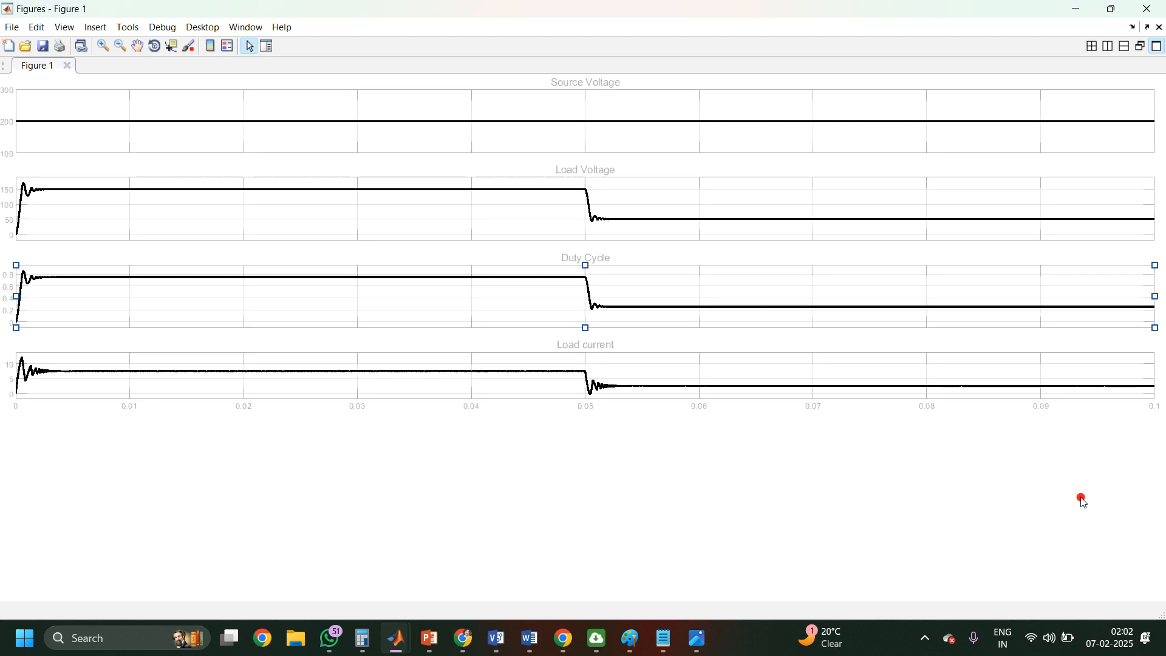
Step: Open the figure's Export Setup, set a fixed font size of 14 points and apply it to the figure
{"action": "left_click", "coordinate": [13, 28]}
{"action": "left_click", "coordinate": [51, 182]}
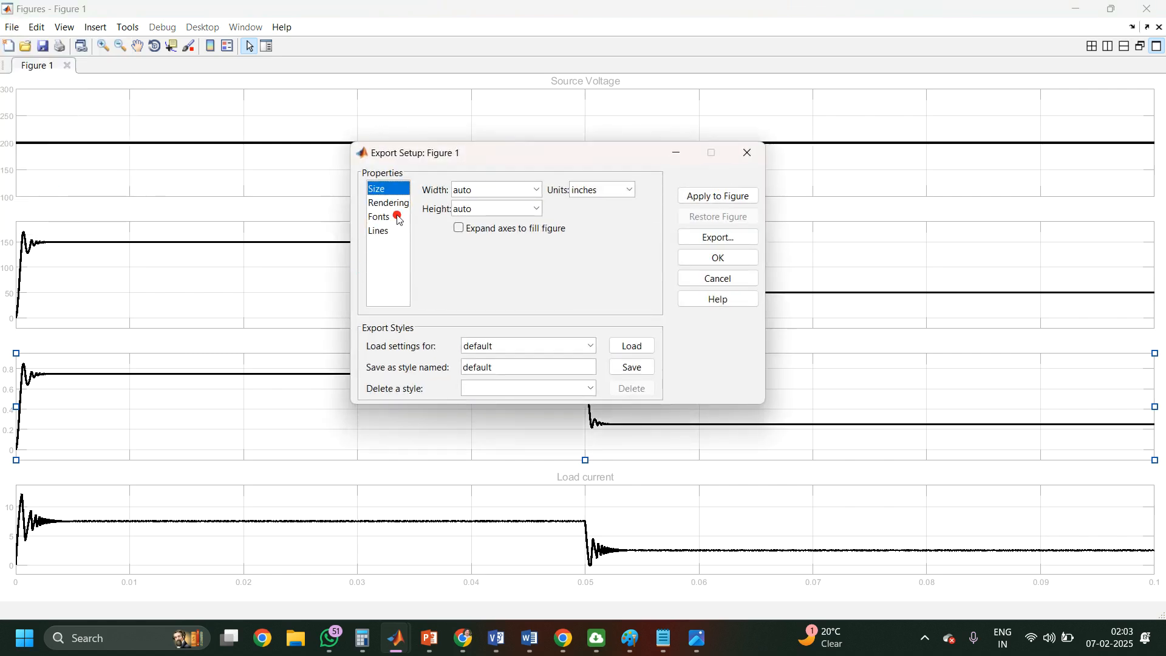
{"action": "left_click", "coordinate": [398, 204]}
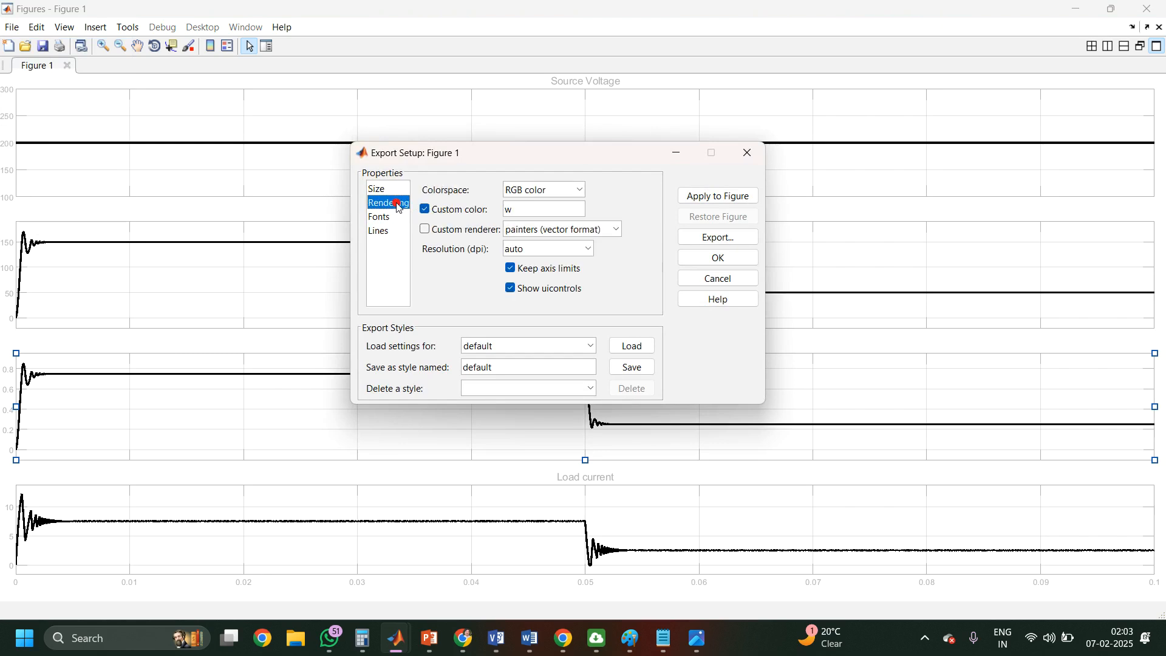
{"action": "left_click", "coordinate": [389, 217]}
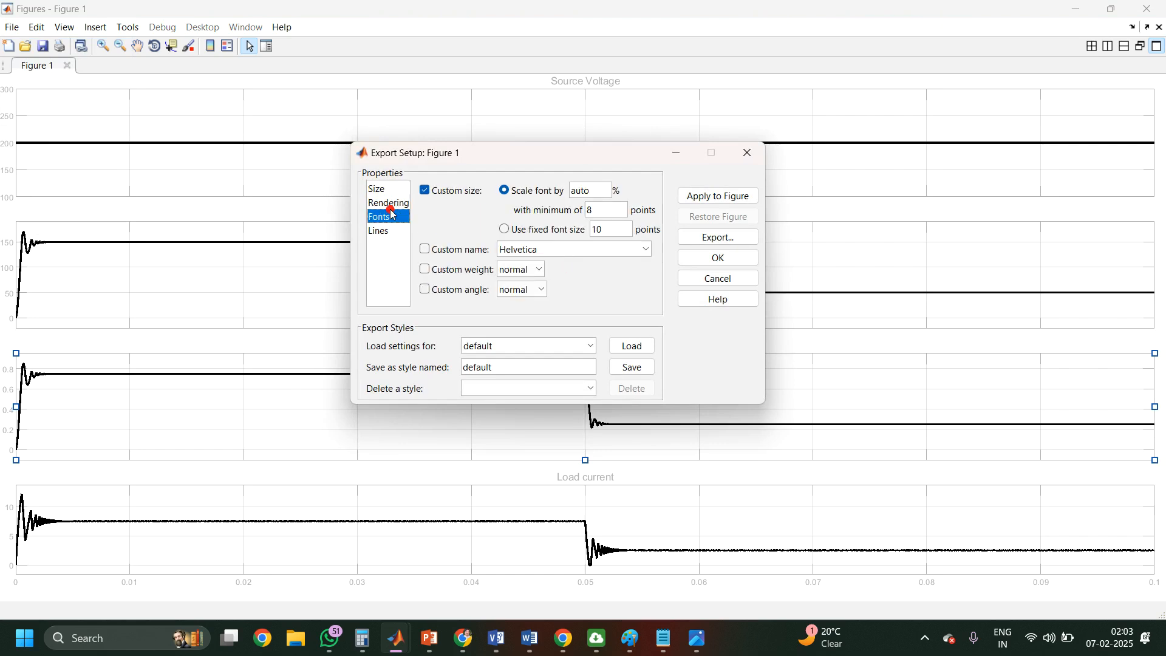
{"action": "left_click", "coordinate": [520, 233]}
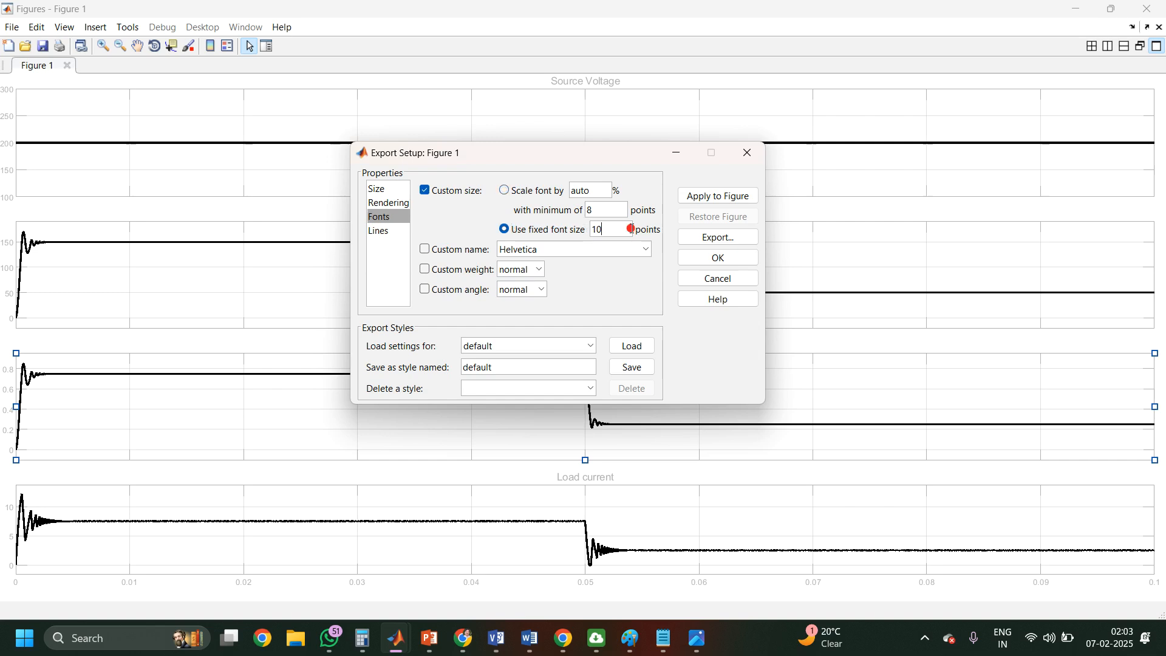
{"action": "left_click_drag", "start_coordinate": [631, 229], "coordinate": [549, 223]}
{"action": "type", "text": "14"}
{"action": "left_click", "coordinate": [705, 195]}
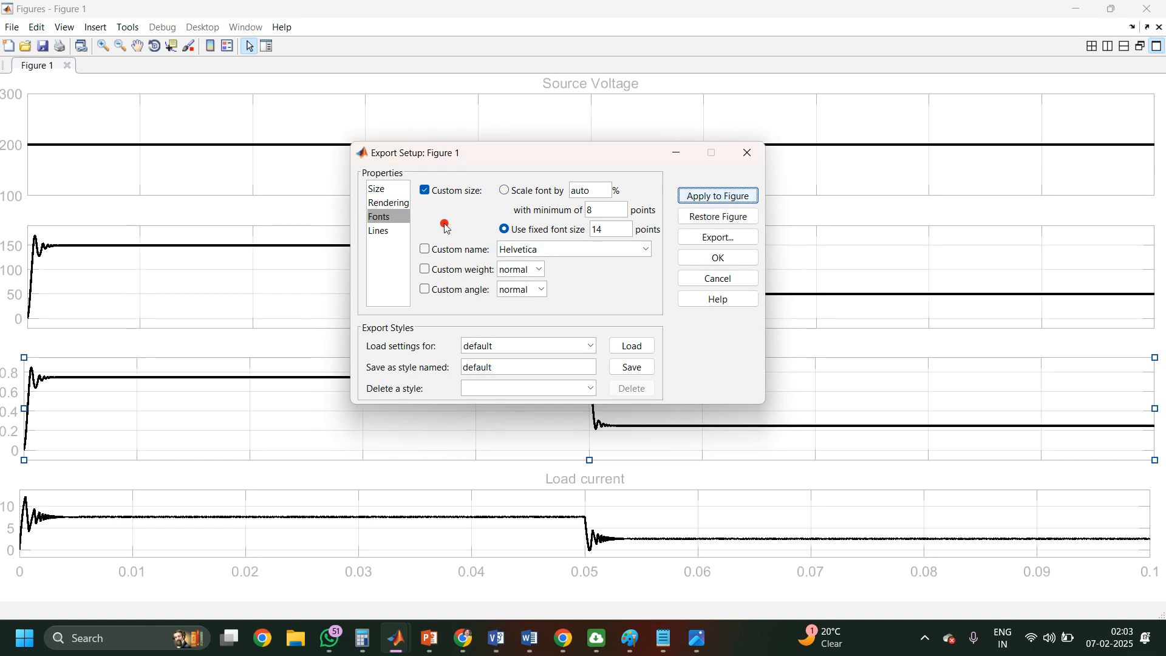
Step: Set a fixed line width of 2 points in the export settings, apply it to the figure and close Export Setup
{"action": "left_click", "coordinate": [389, 203]}
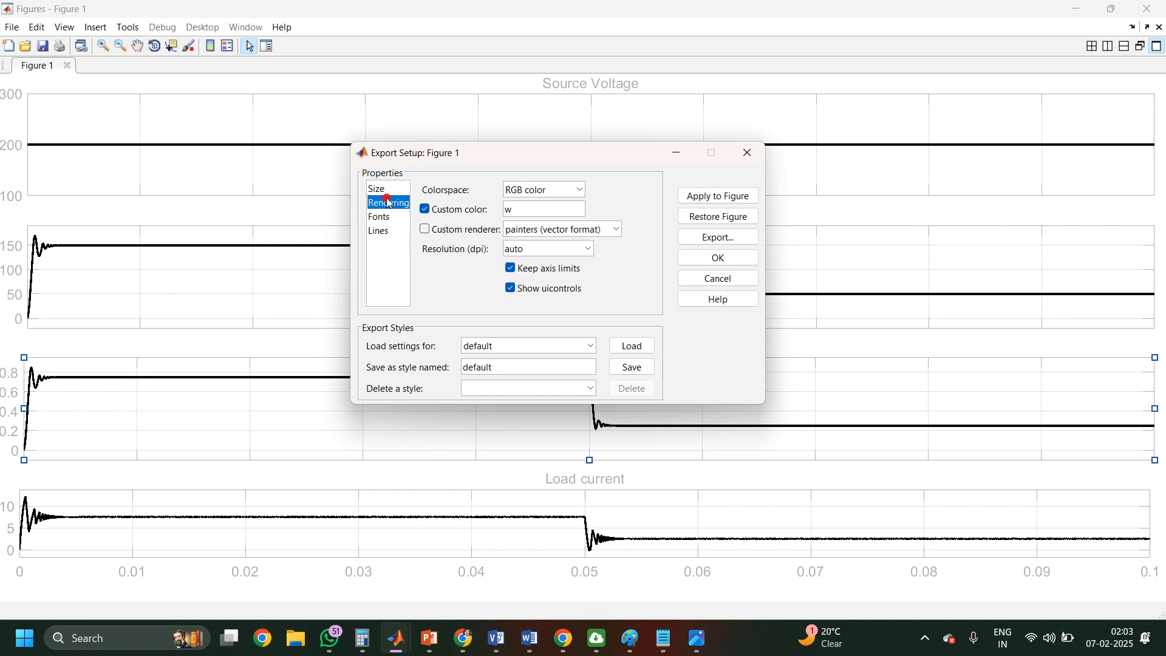
{"action": "left_click", "coordinate": [386, 216]}
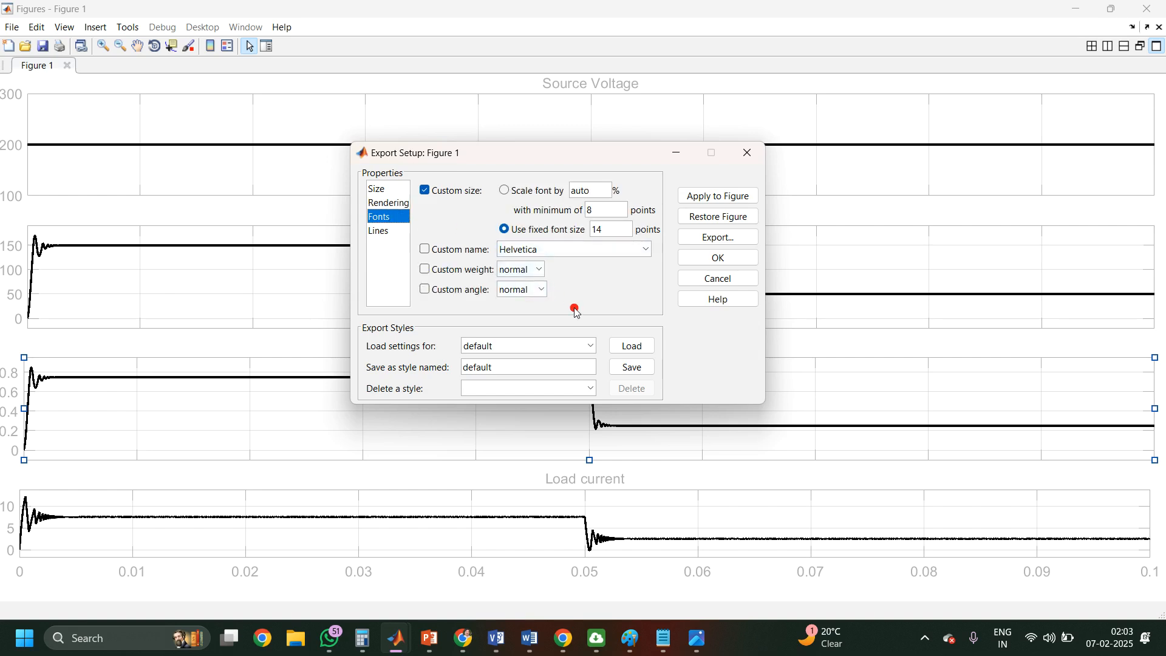
{"action": "left_click", "coordinate": [381, 232]}
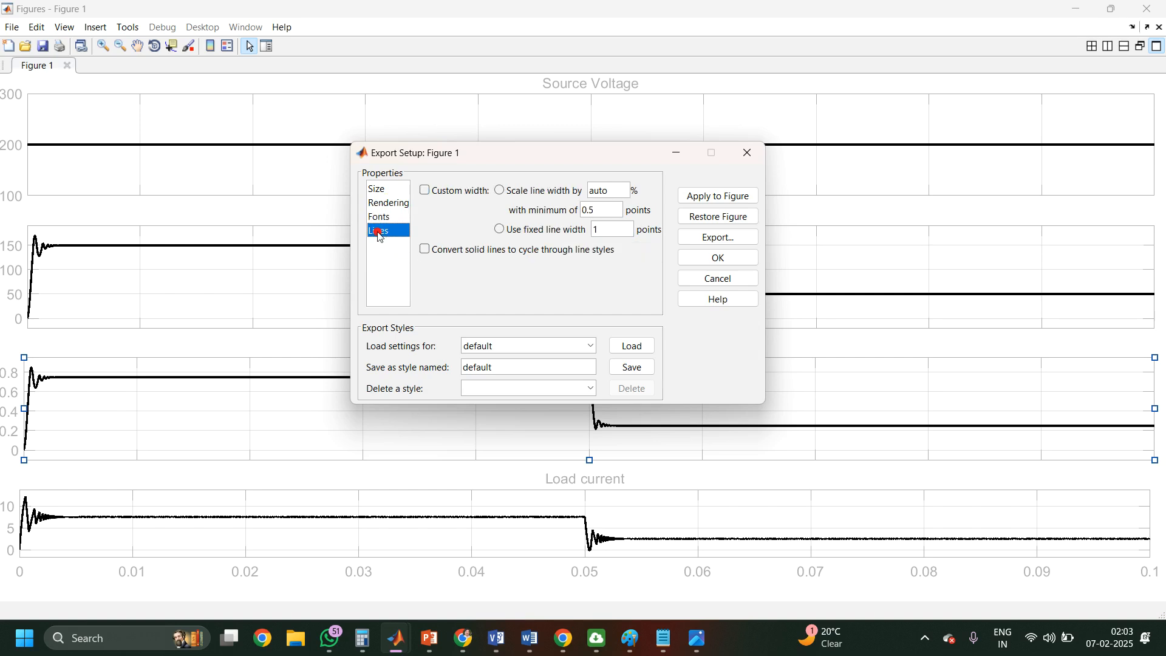
{"action": "left_click", "coordinate": [499, 230]}
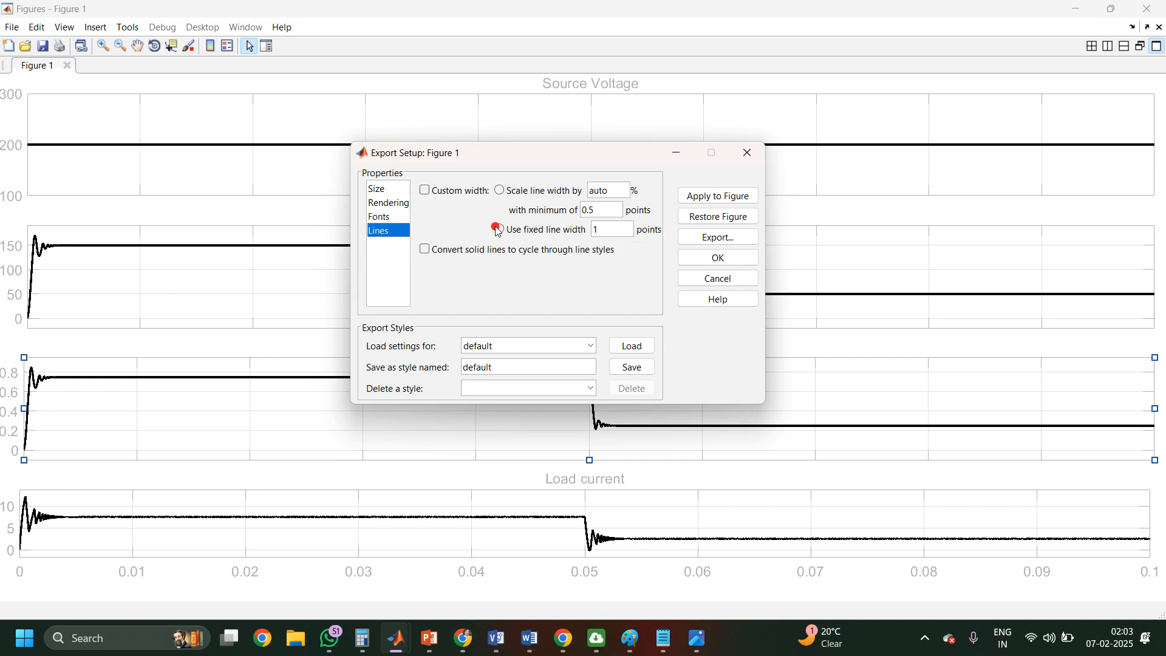
{"action": "left_click", "coordinate": [550, 233]}
{"action": "left_click_drag", "start_coordinate": [617, 230], "coordinate": [565, 230]}
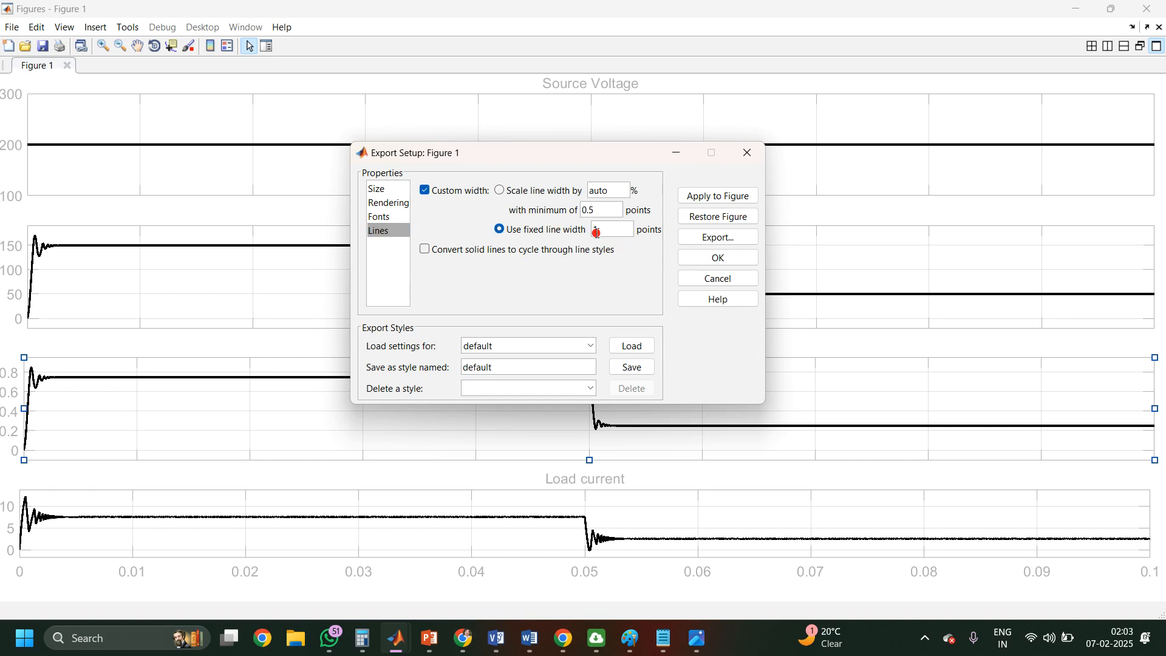
{"action": "left_click", "coordinate": [728, 203]}
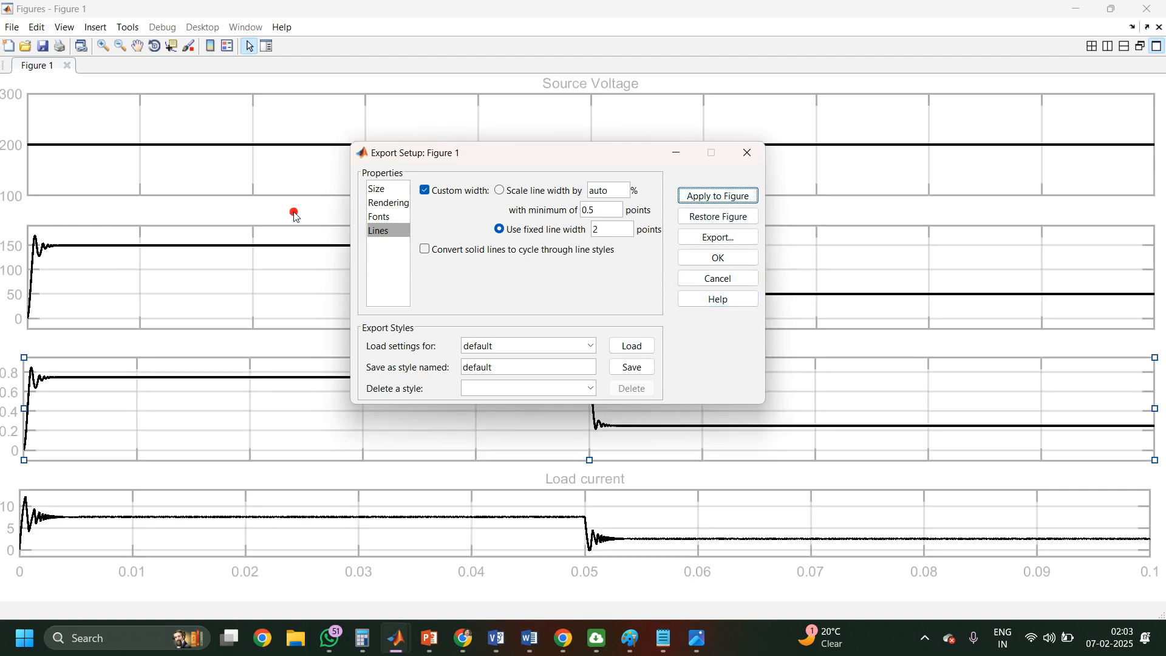
{"action": "left_click", "coordinate": [747, 154]}
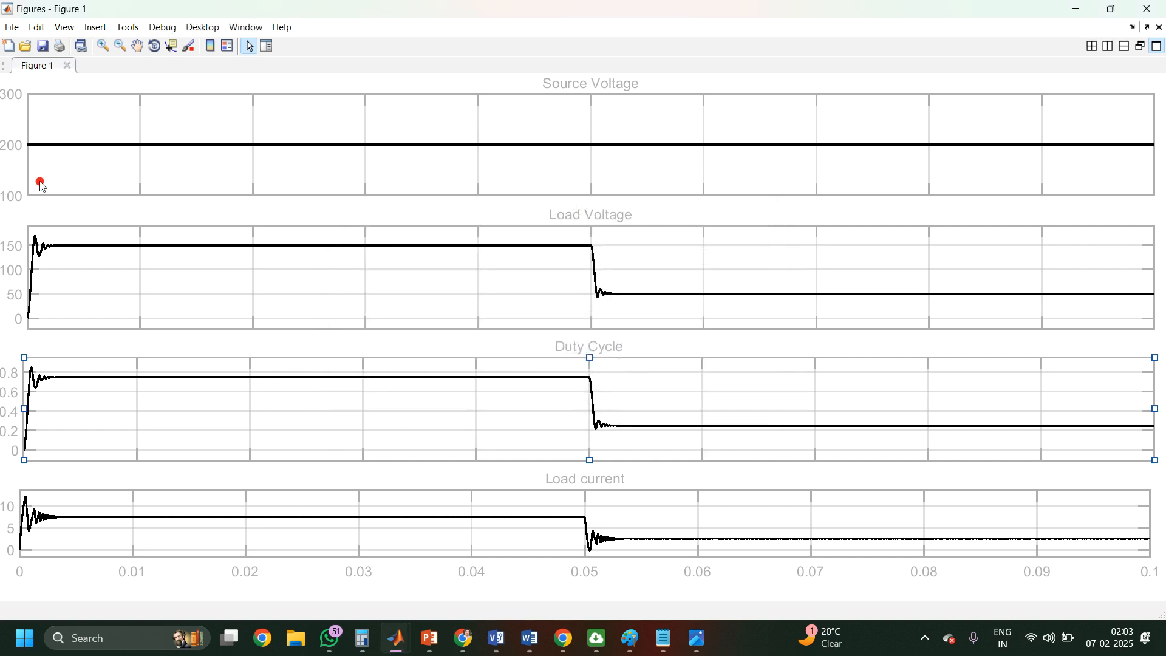
Step: Examine the expanded font properties of the Source Voltage axes in the Property Inspector, then close it
{"action": "double_click", "coordinate": [12, 153]}
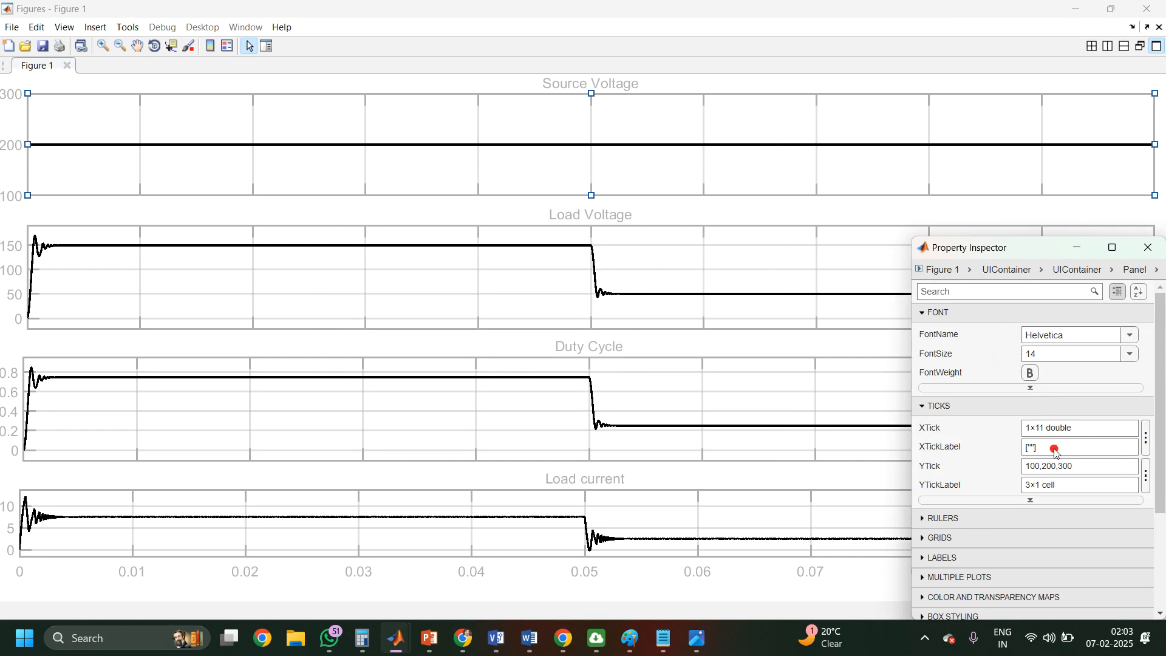
{"action": "left_click", "coordinate": [1033, 387]}
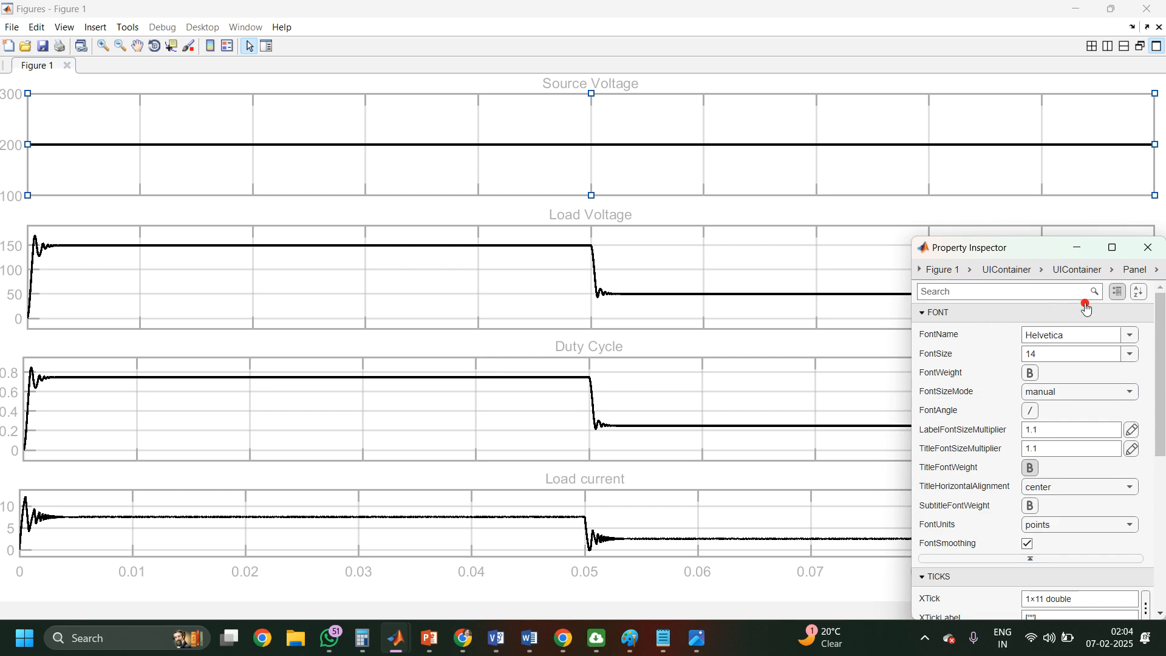
{"action": "left_click", "coordinate": [1148, 247]}
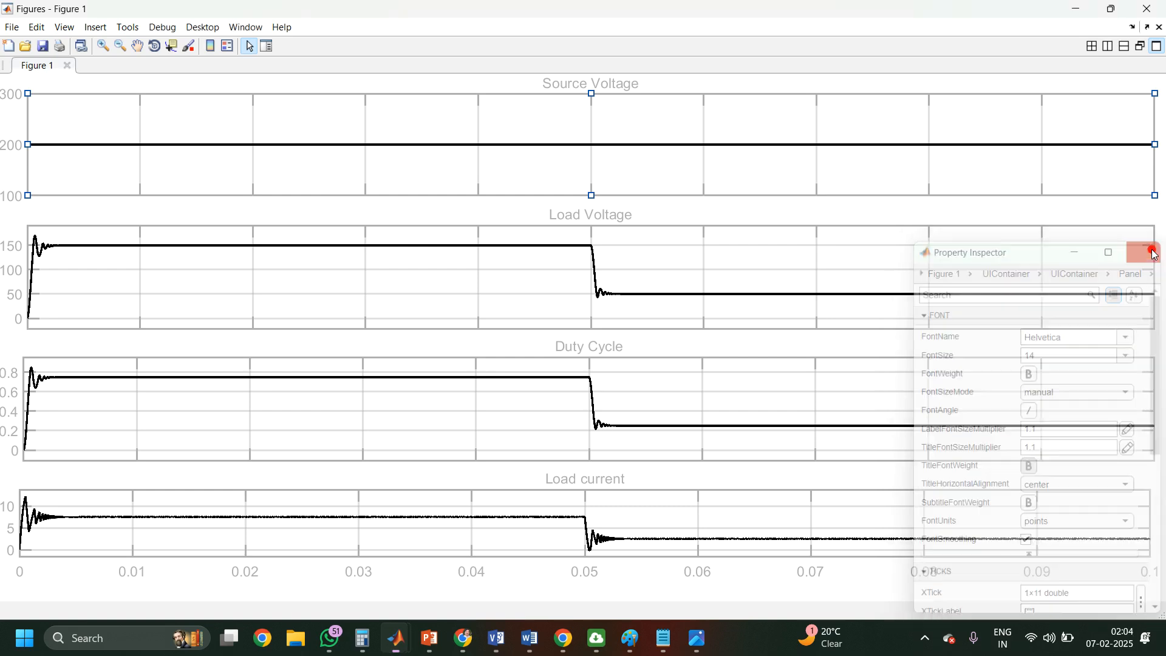
Step: Reopen the Property Editor, set the Source Voltage axes color to black and close the Property Inspector
{"action": "left_click", "coordinate": [64, 28]}
{"action": "left_click", "coordinate": [92, 137]}
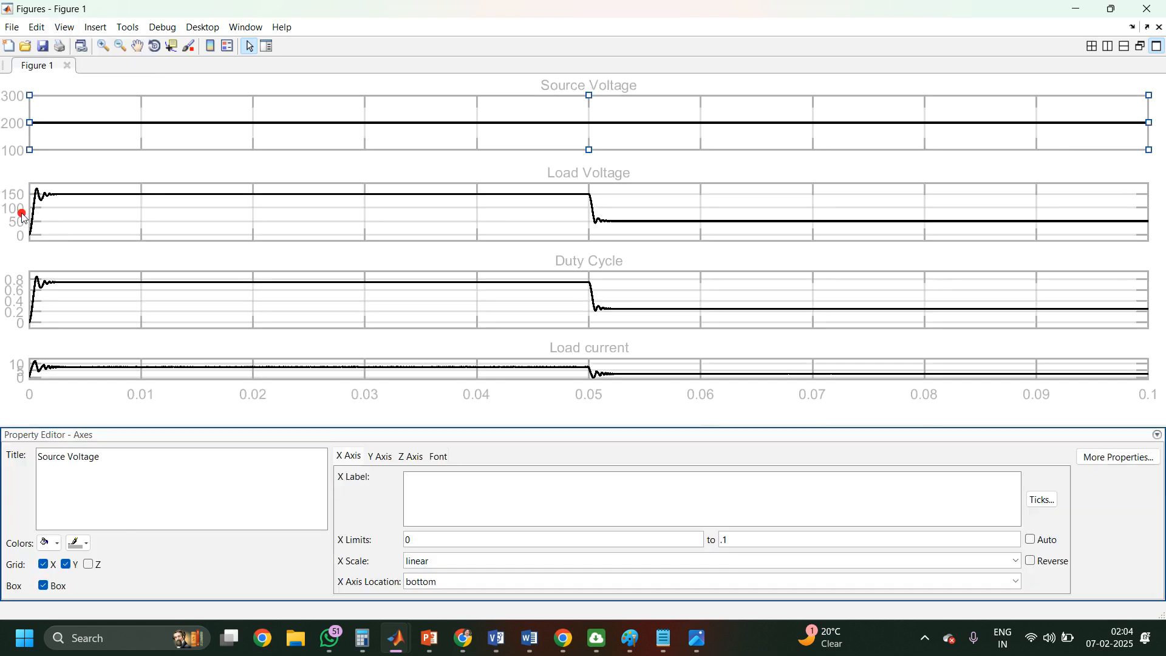
{"action": "double_click", "coordinate": [17, 132]}
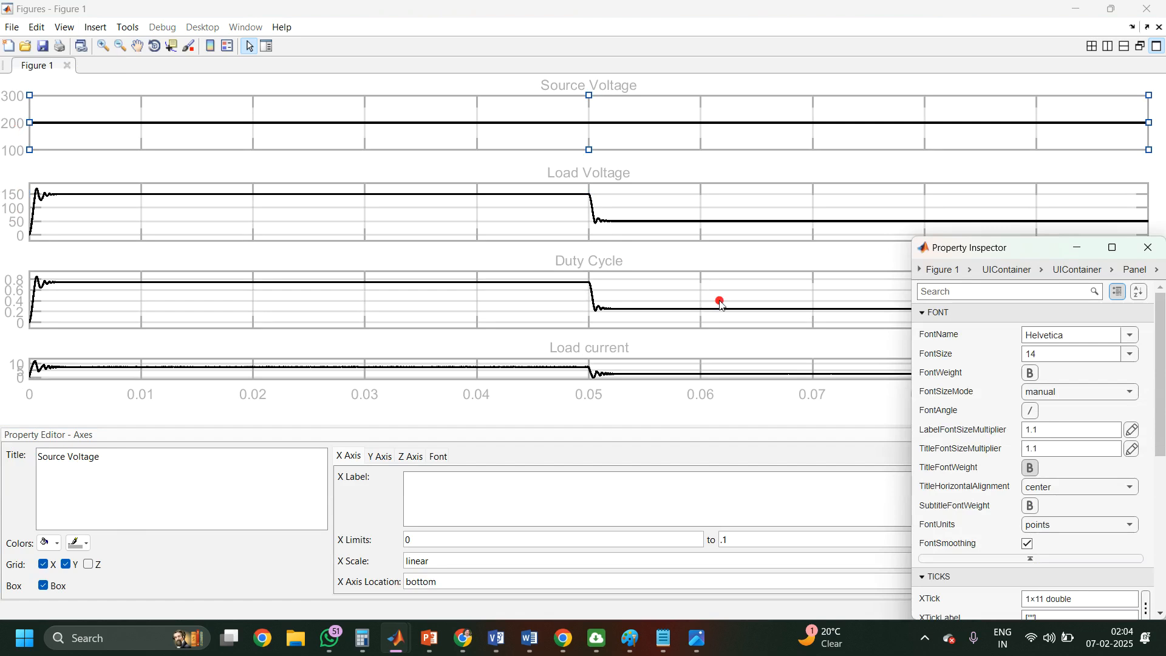
{"action": "left_click", "coordinate": [441, 459]}
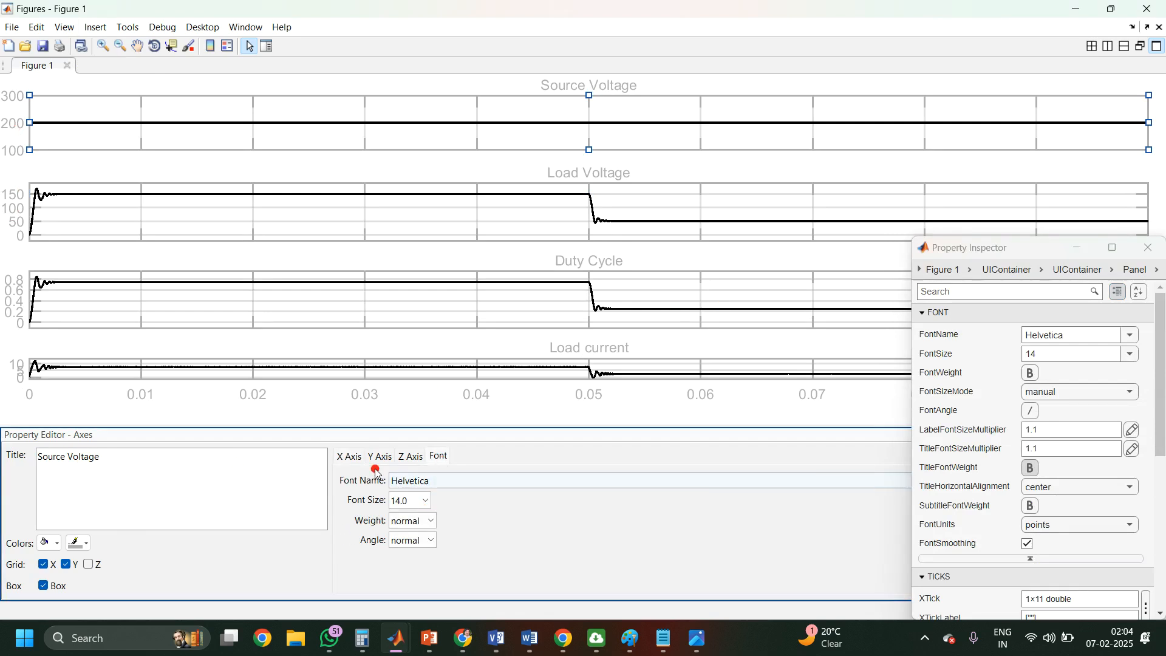
{"action": "left_click", "coordinate": [78, 543]}
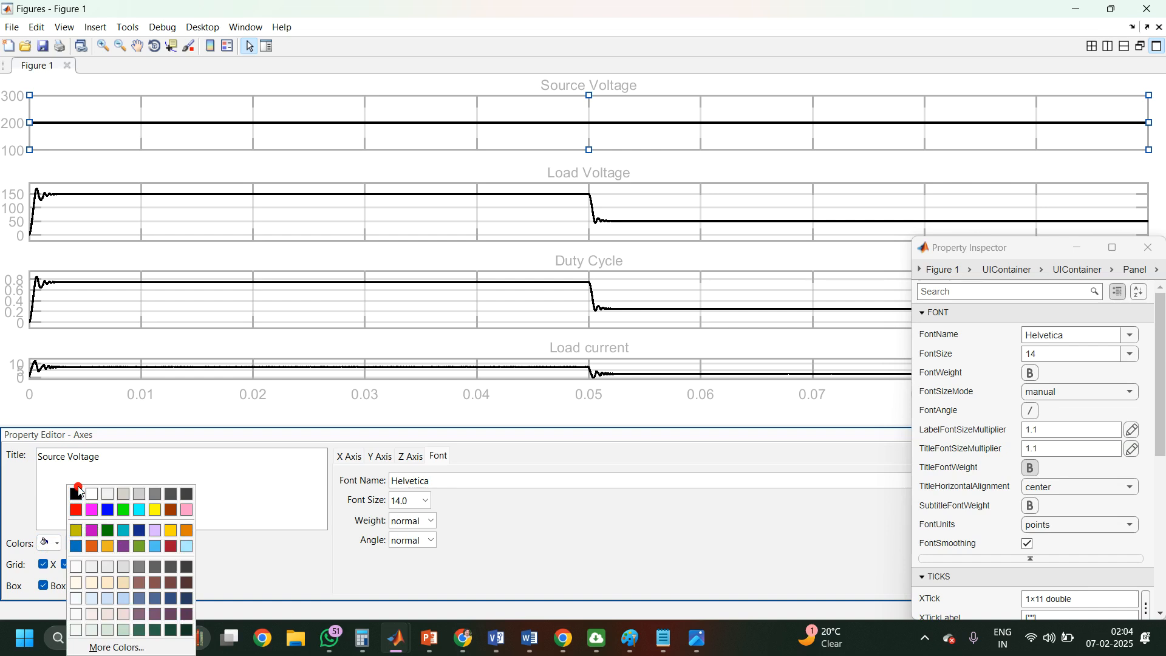
{"action": "left_click", "coordinate": [77, 493]}
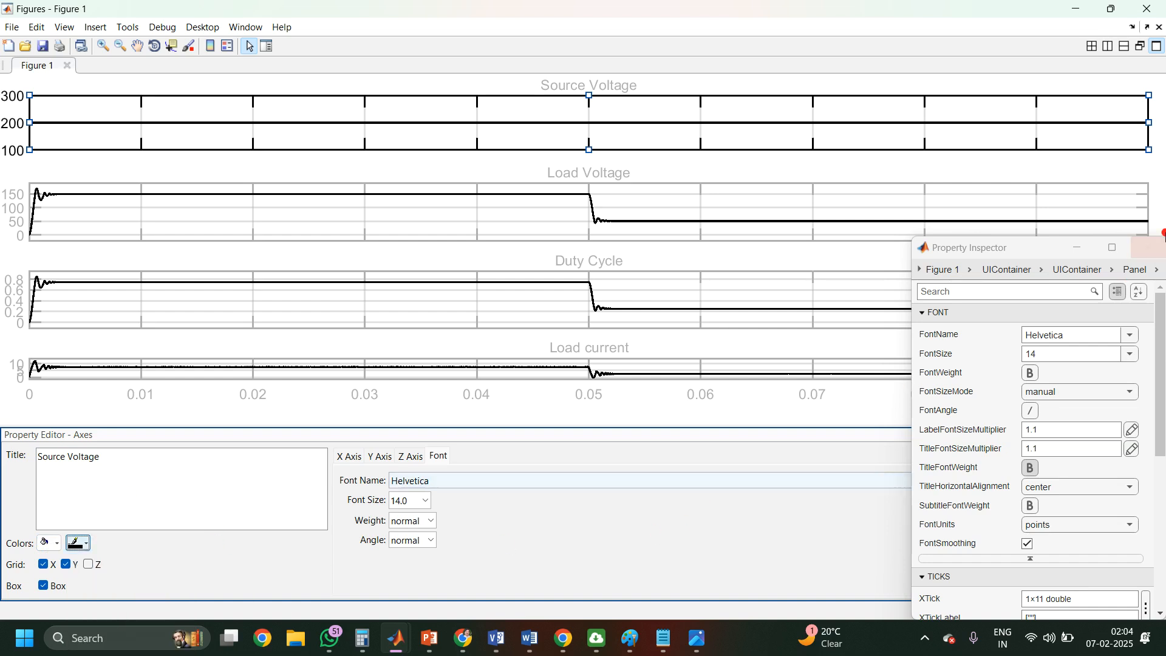
{"action": "left_click", "coordinate": [1152, 249]}
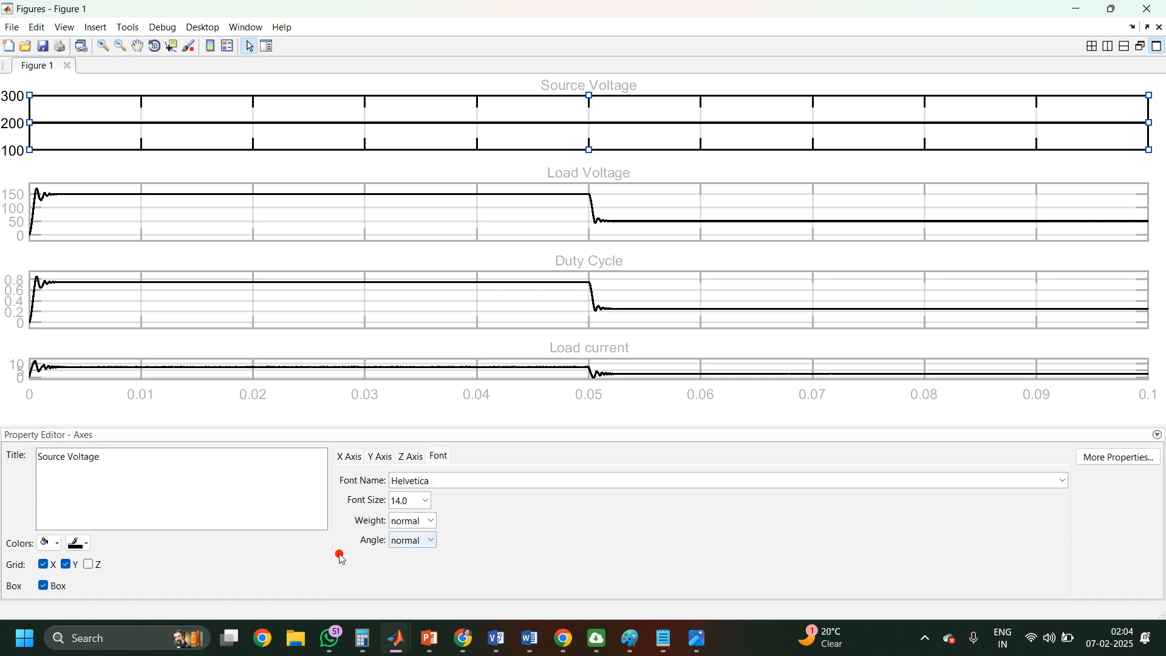
Step: Set the Source Voltage axes background to white and reapply black as the axes color
{"action": "left_click", "coordinate": [49, 542]}
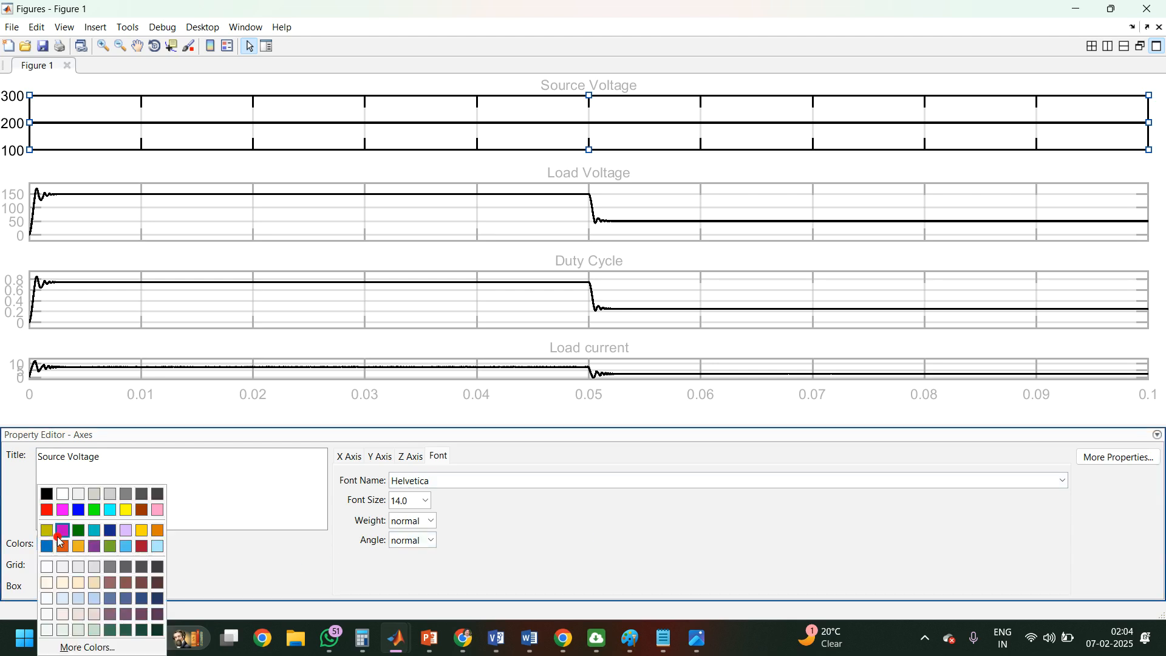
{"action": "left_click", "coordinate": [65, 500]}
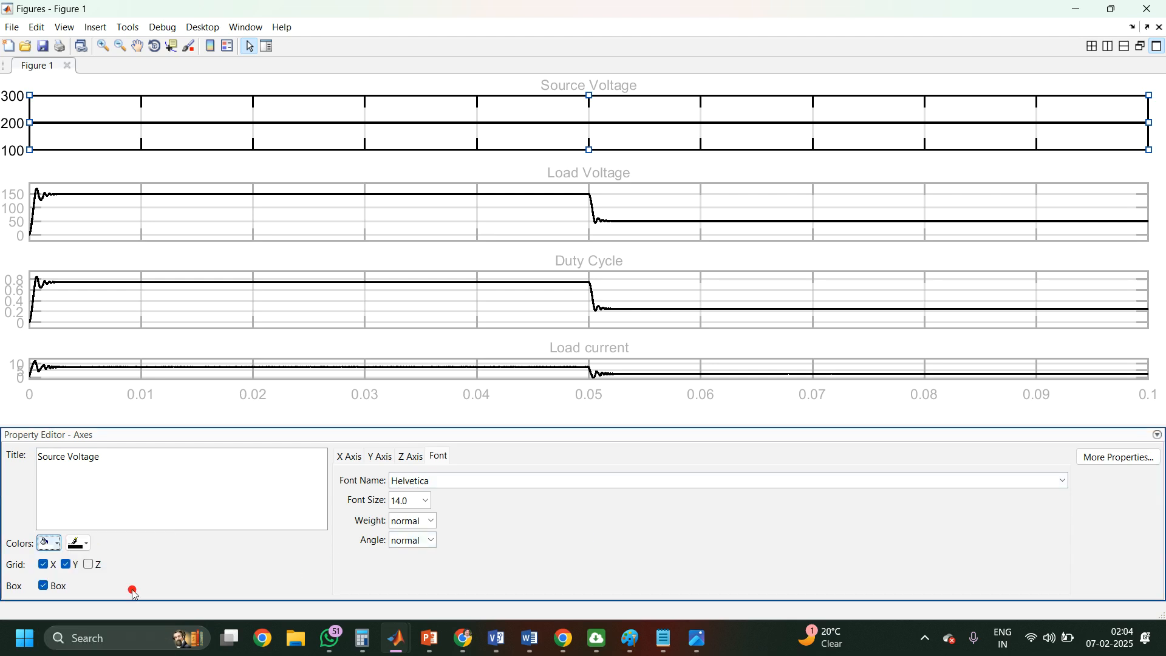
{"action": "left_click", "coordinate": [410, 458]}
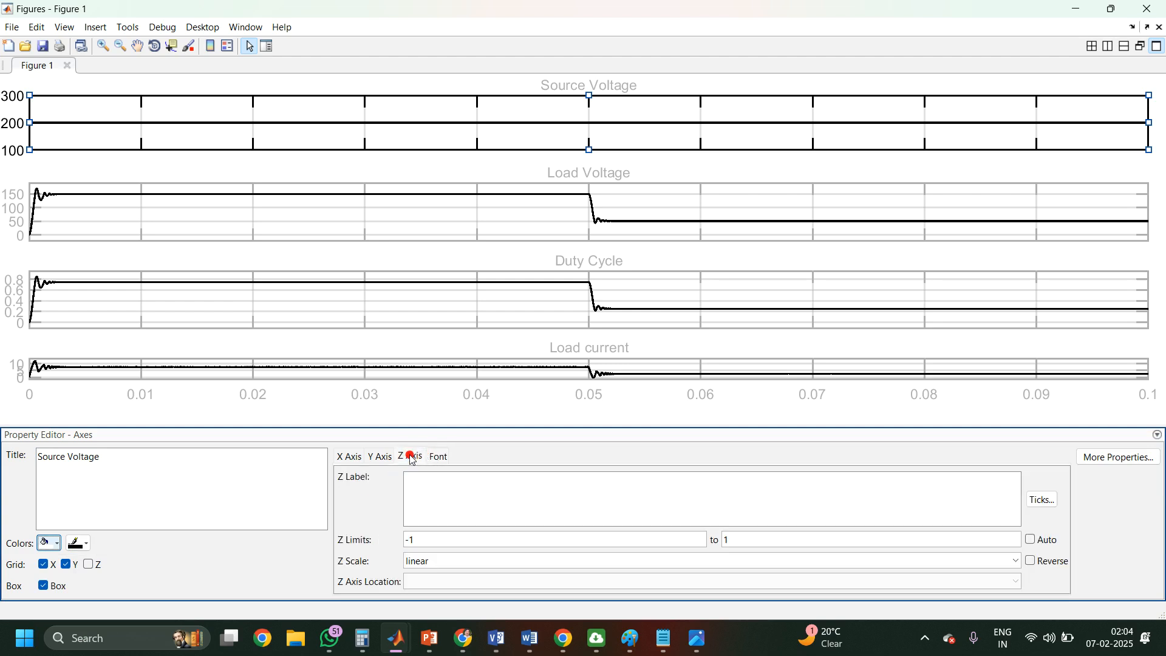
{"action": "left_click", "coordinate": [363, 458]}
{"action": "left_click", "coordinate": [378, 459]}
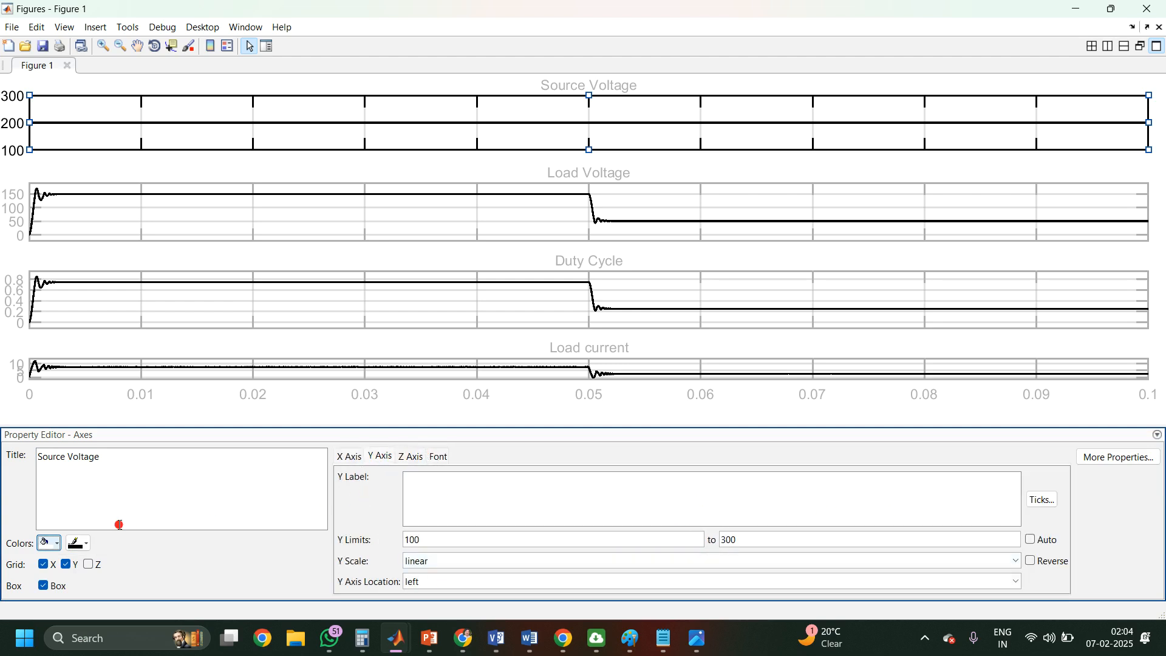
{"action": "left_click", "coordinate": [50, 543]}
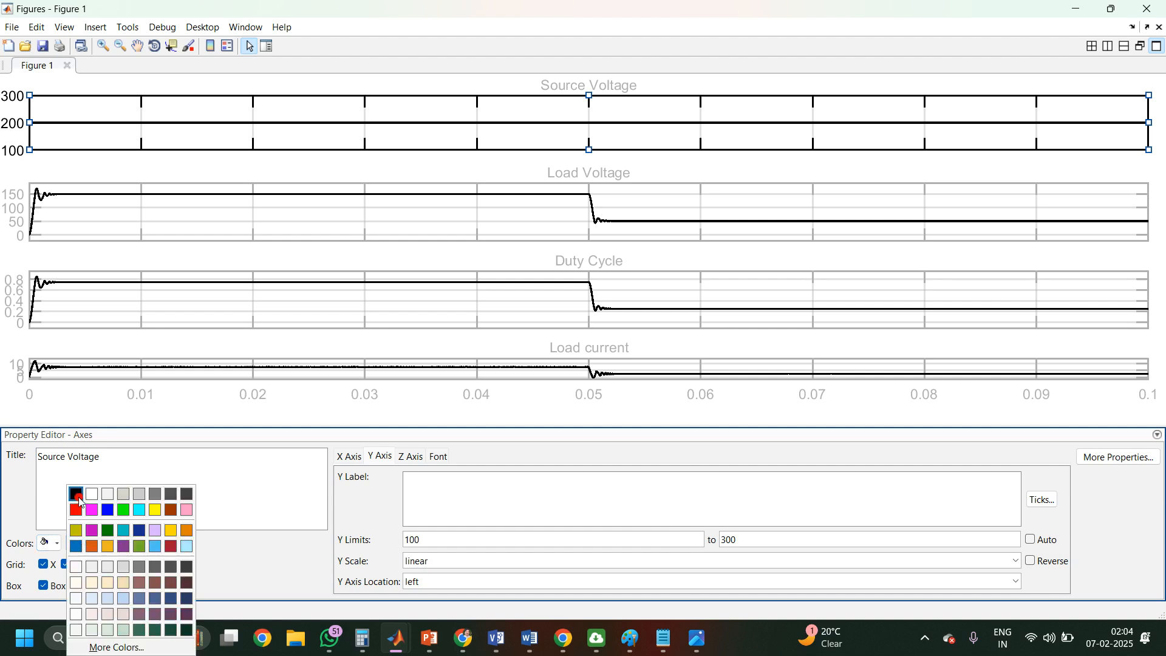
{"action": "left_click", "coordinate": [79, 497]}
Step: Set the axes color of the Load Voltage and Duty Cycle plots to black
{"action": "left_click", "coordinate": [4, 198]}
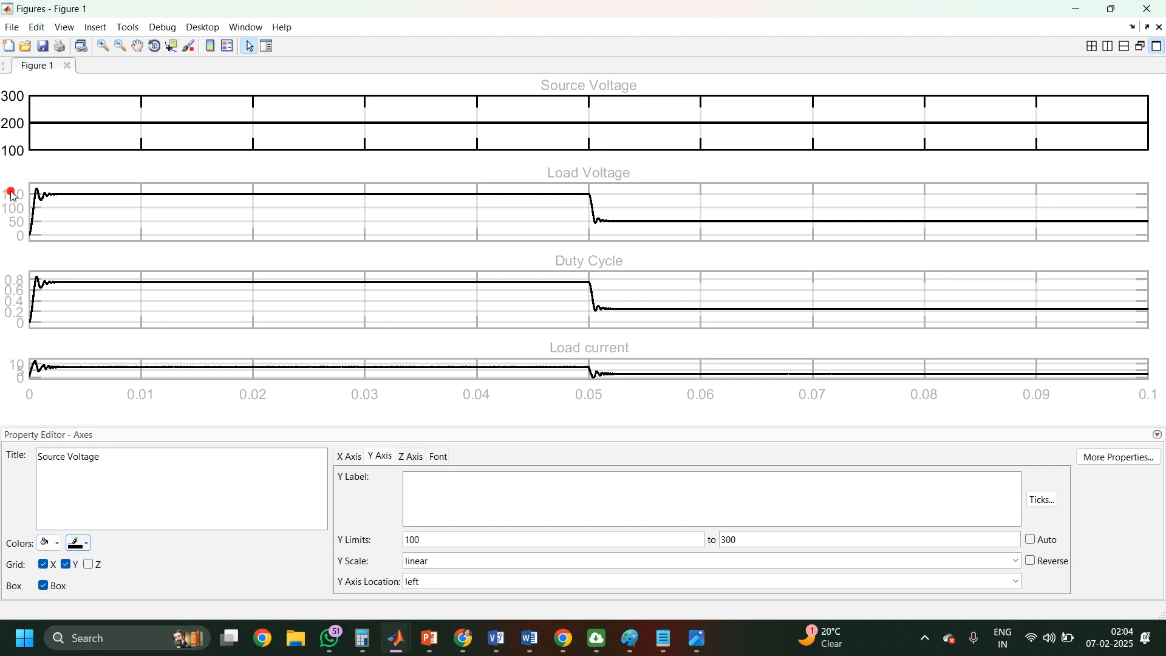
{"action": "left_click", "coordinate": [89, 552]}
{"action": "left_click", "coordinate": [82, 494]}
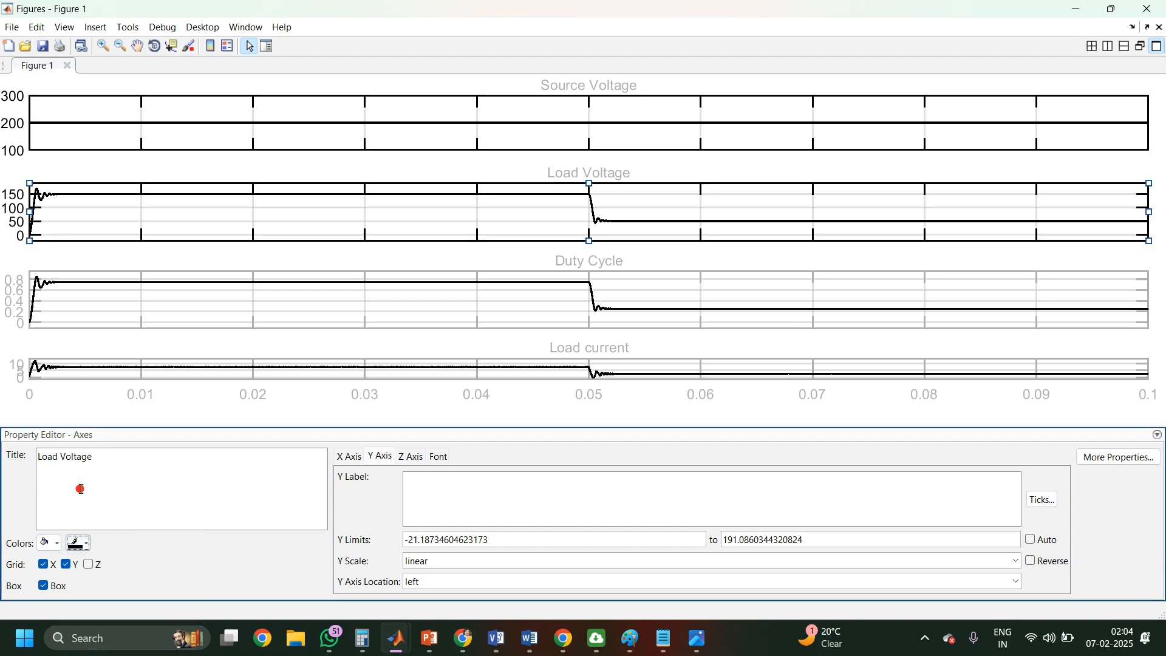
{"action": "left_click", "coordinate": [18, 278]}
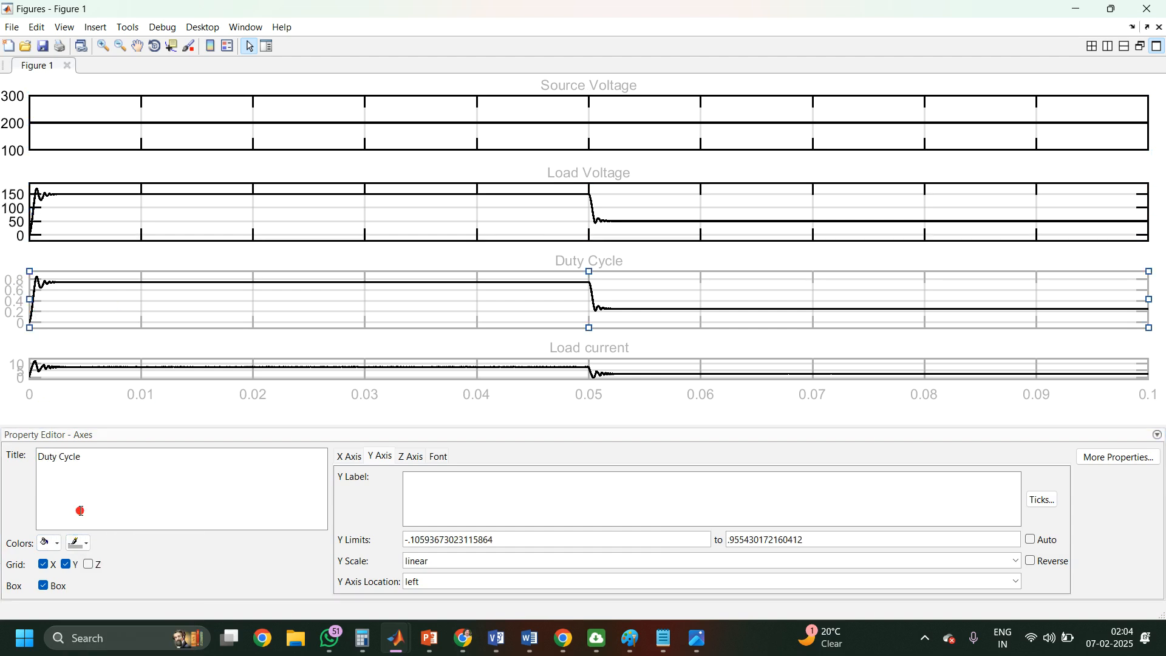
{"action": "left_click", "coordinate": [85, 544]}
{"action": "left_click", "coordinate": [76, 493]}
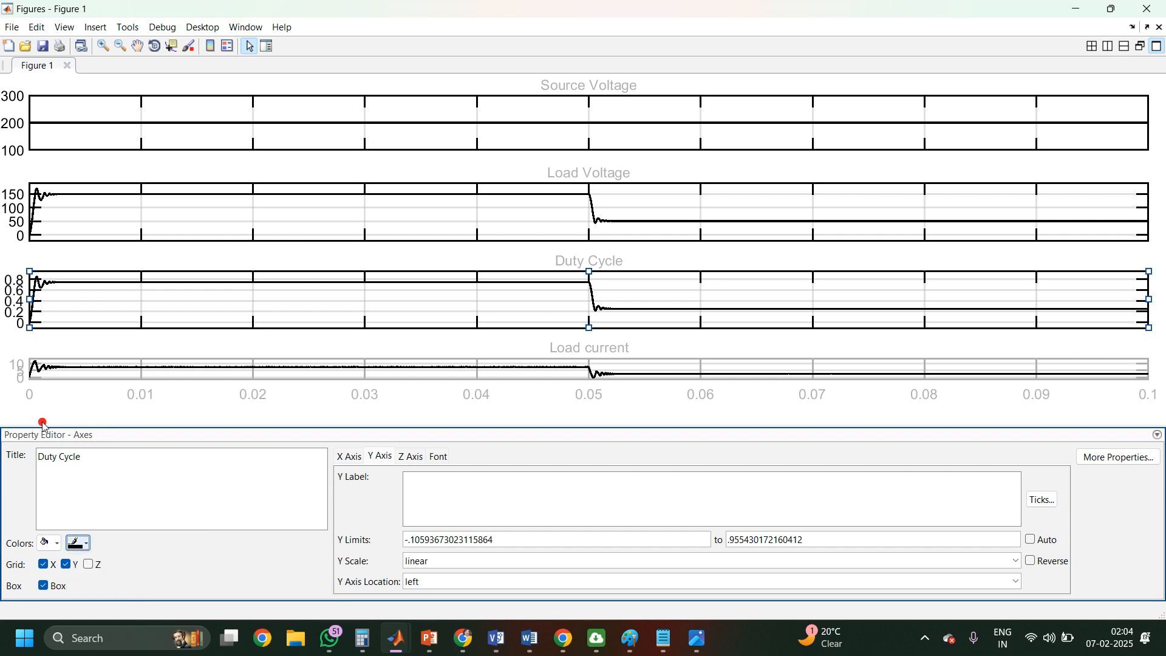
Step: Set the Load current axes color to black, close the Property Editor and deselect the axes
{"action": "left_click", "coordinate": [24, 368]}
{"action": "left_click", "coordinate": [78, 543]}
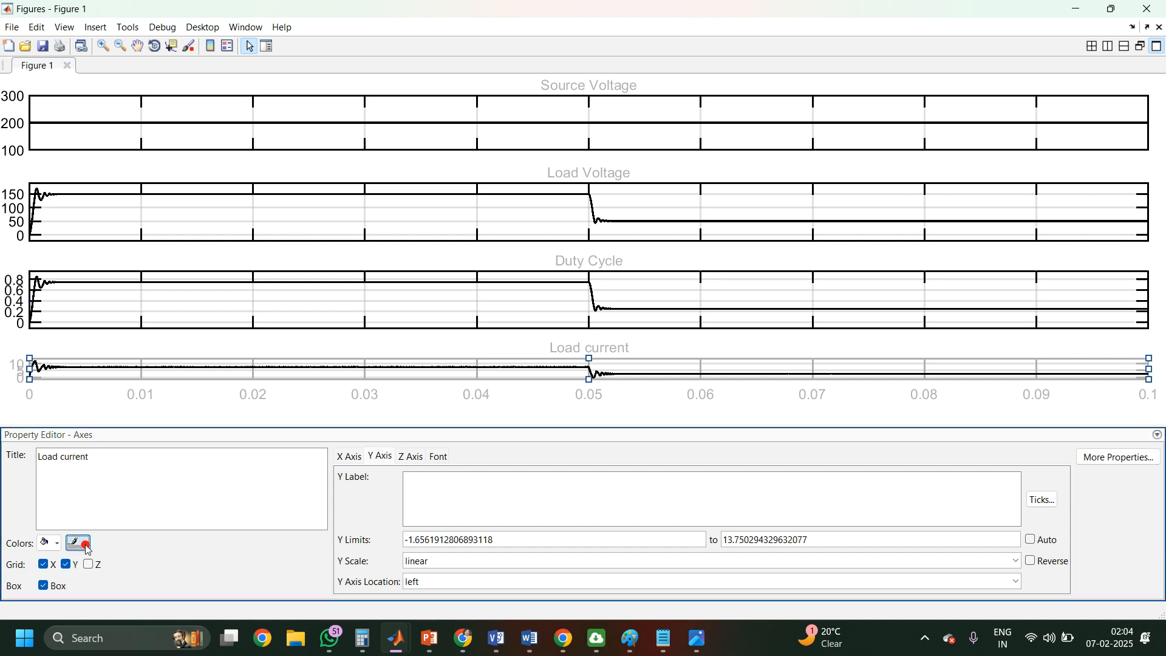
{"action": "left_click", "coordinate": [76, 495]}
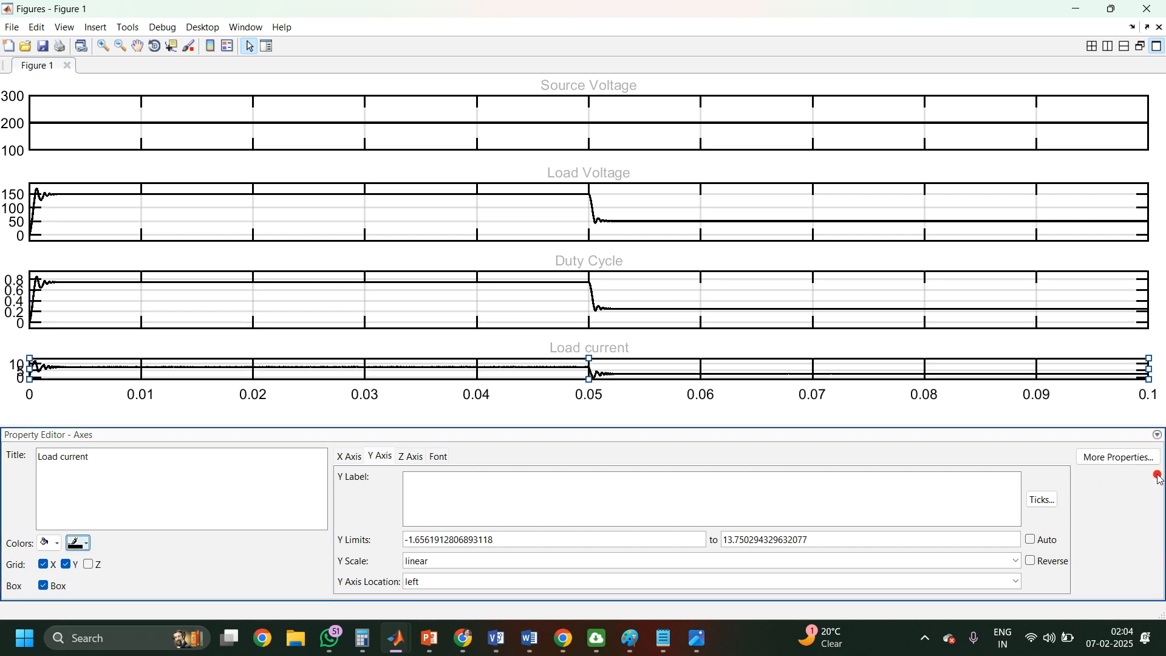
{"action": "left_click", "coordinate": [1157, 434]}
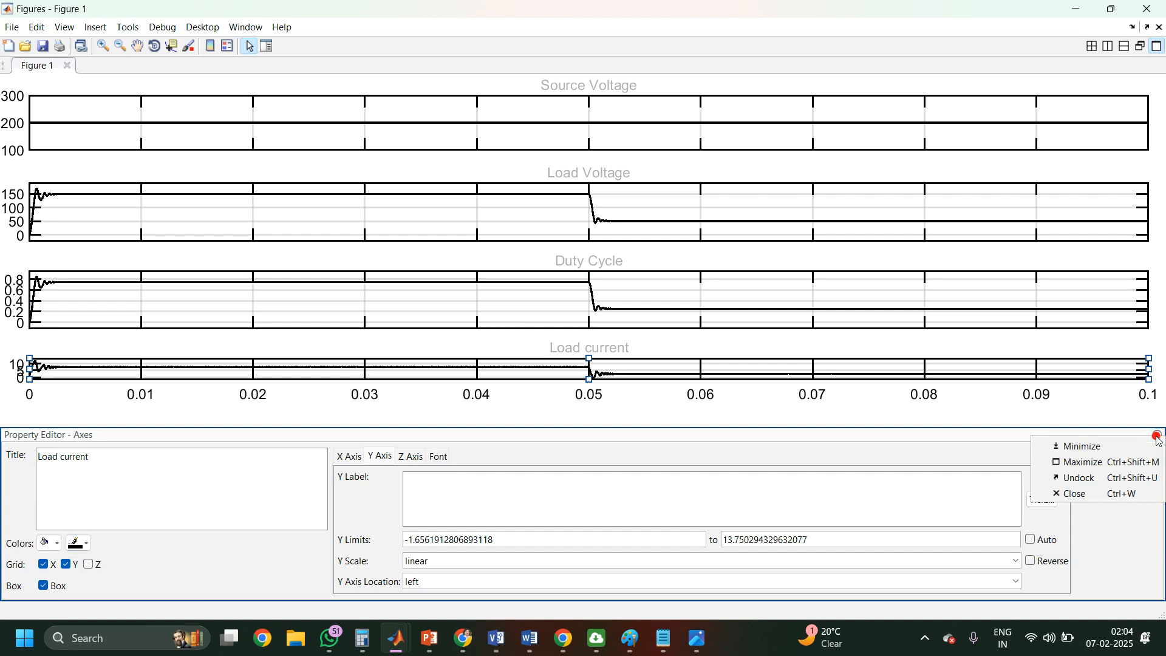
{"action": "left_click", "coordinate": [1108, 493]}
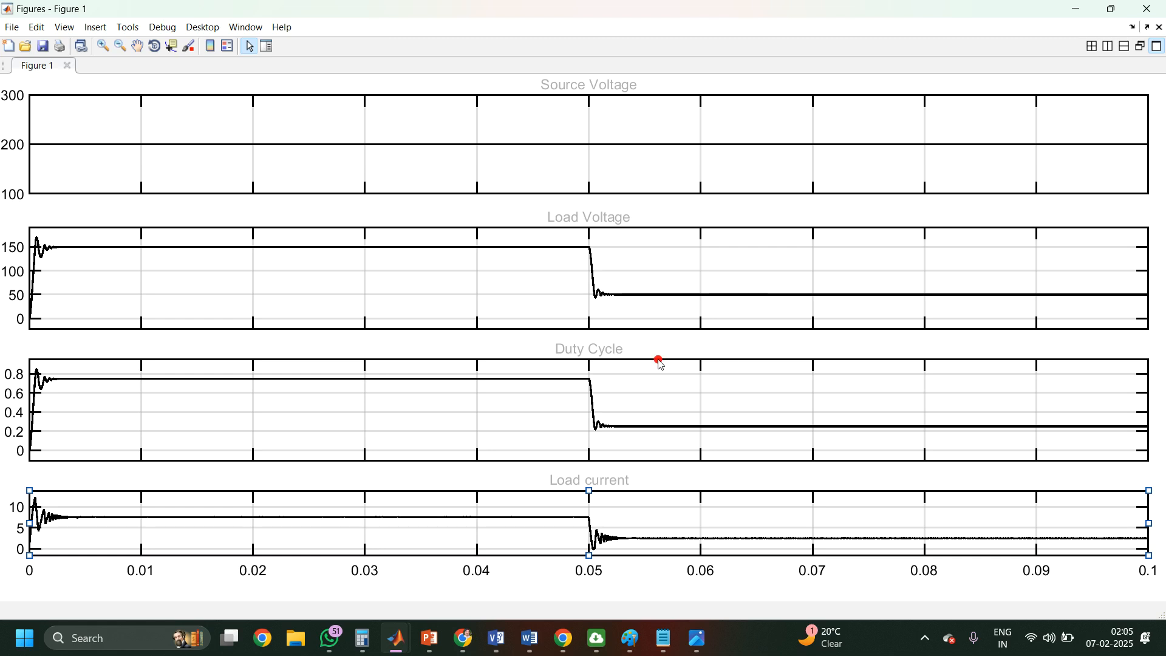
{"action": "left_click", "coordinate": [695, 483]}
Step: Close the figure and Scope windows and fit the whole buck model in the Simulink canvas
{"action": "left_click", "coordinate": [1153, 9]}
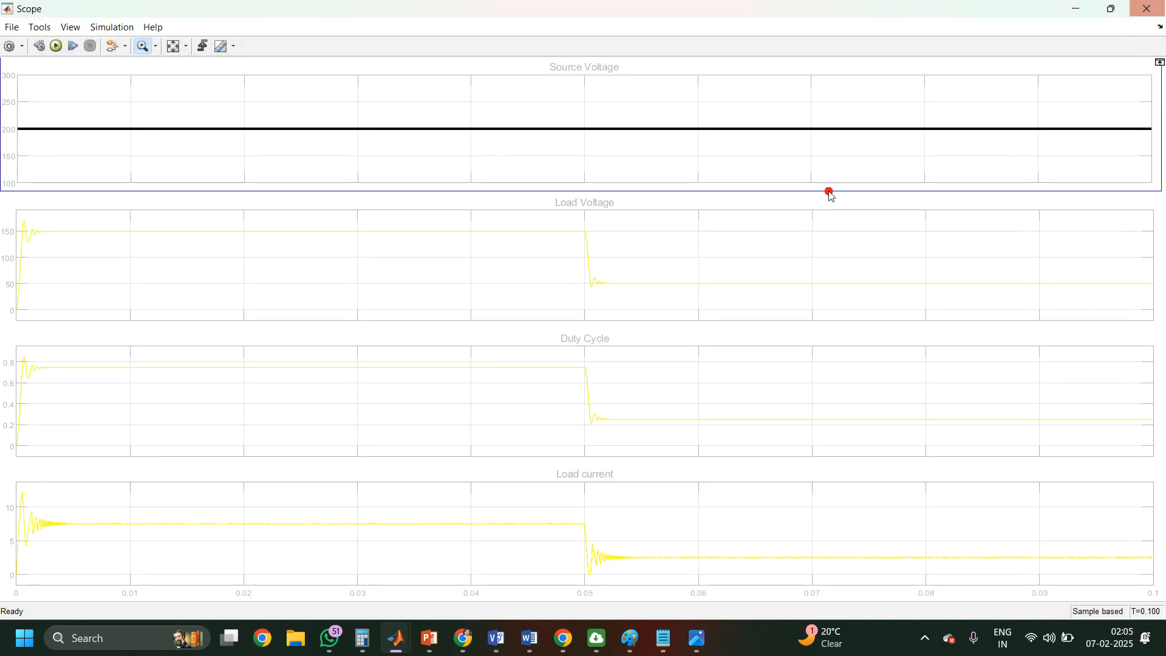
{"action": "left_click", "coordinate": [1148, 8]}
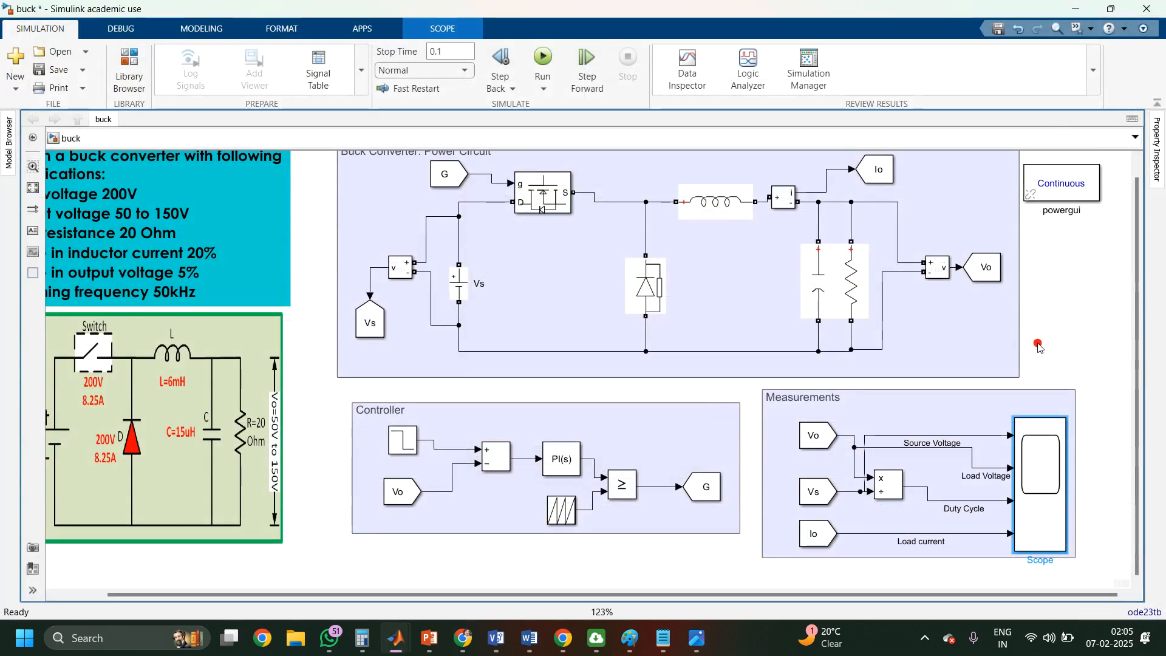
{"action": "key", "text": "space"}
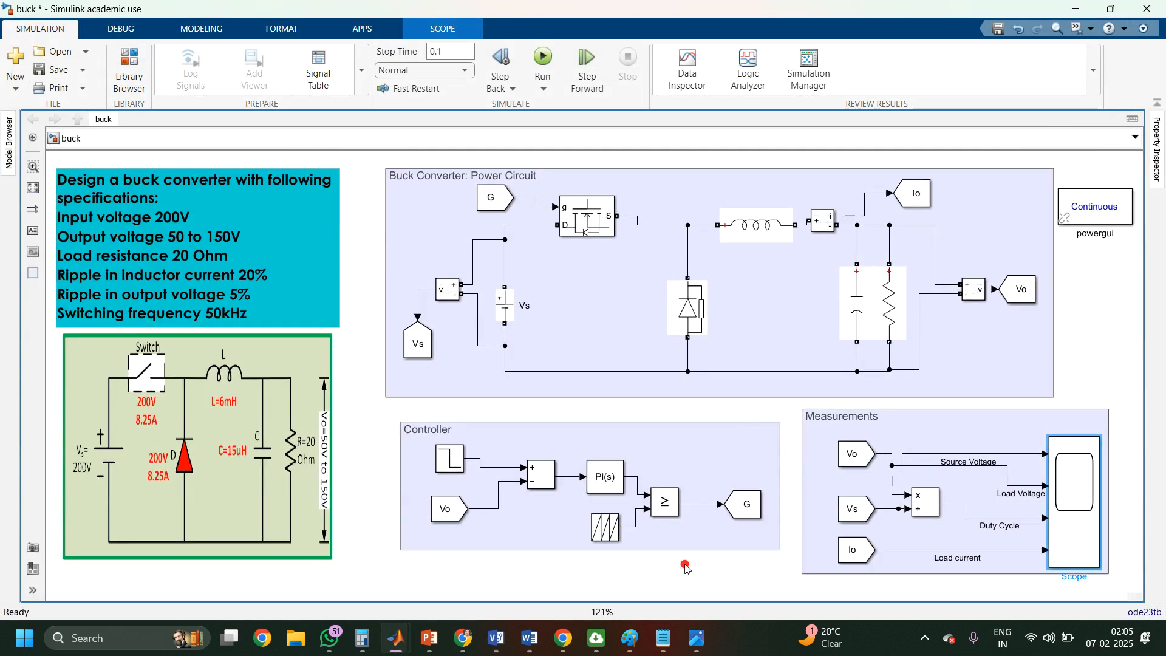